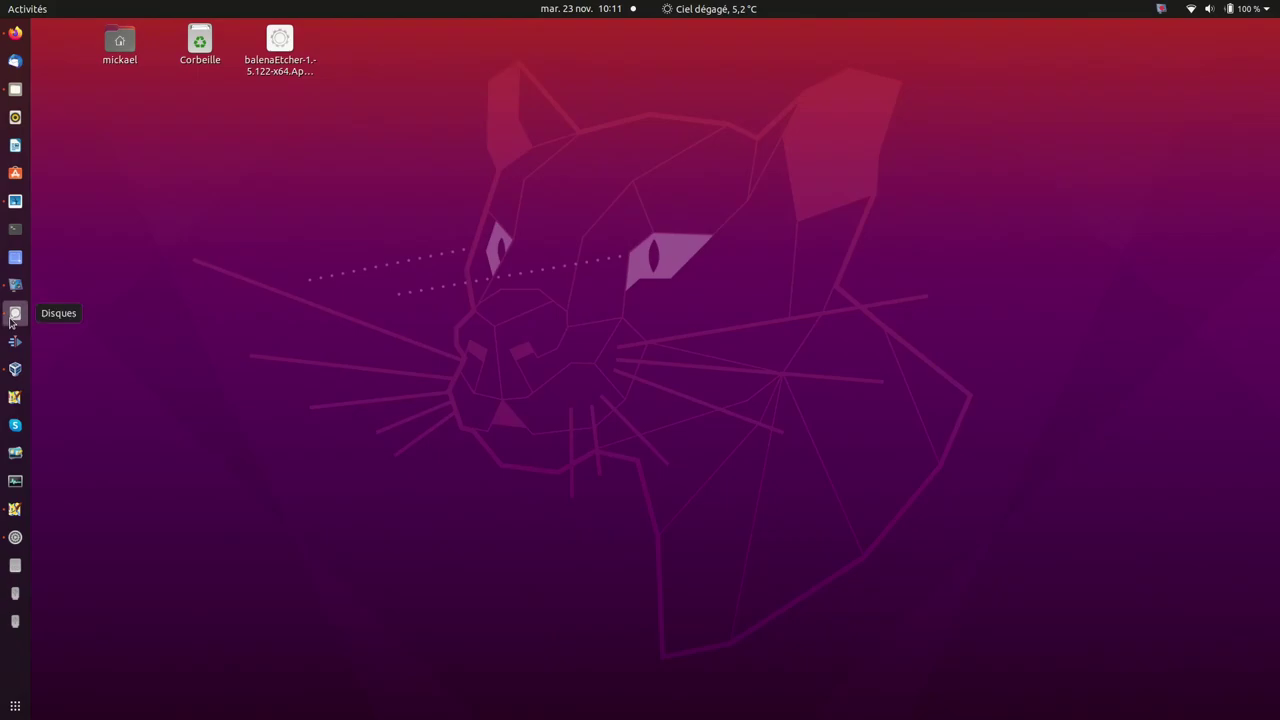
Step: Open the Disks utility and review the partitions of the 256 GB disk from Partition 2 through Recovery
{"action": "left_click", "coordinate": [15, 313]}
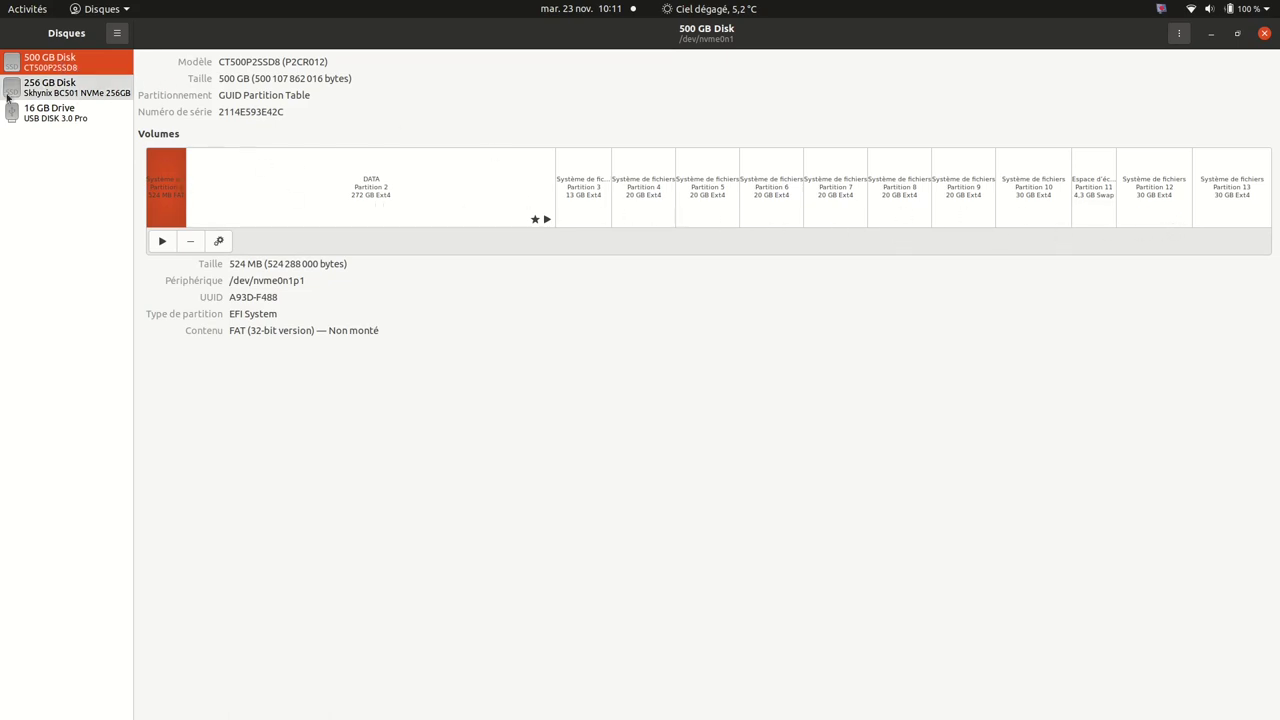
{"action": "left_click", "coordinate": [60, 95]}
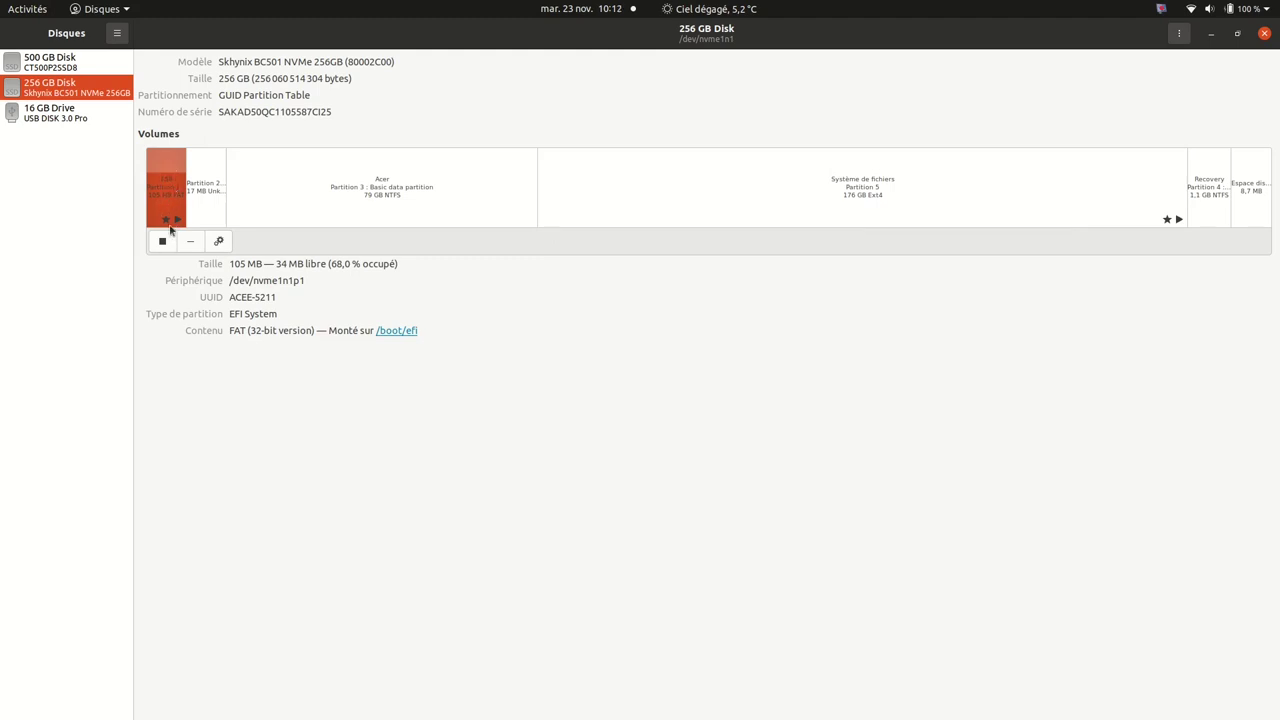
{"action": "left_click", "coordinate": [207, 173]}
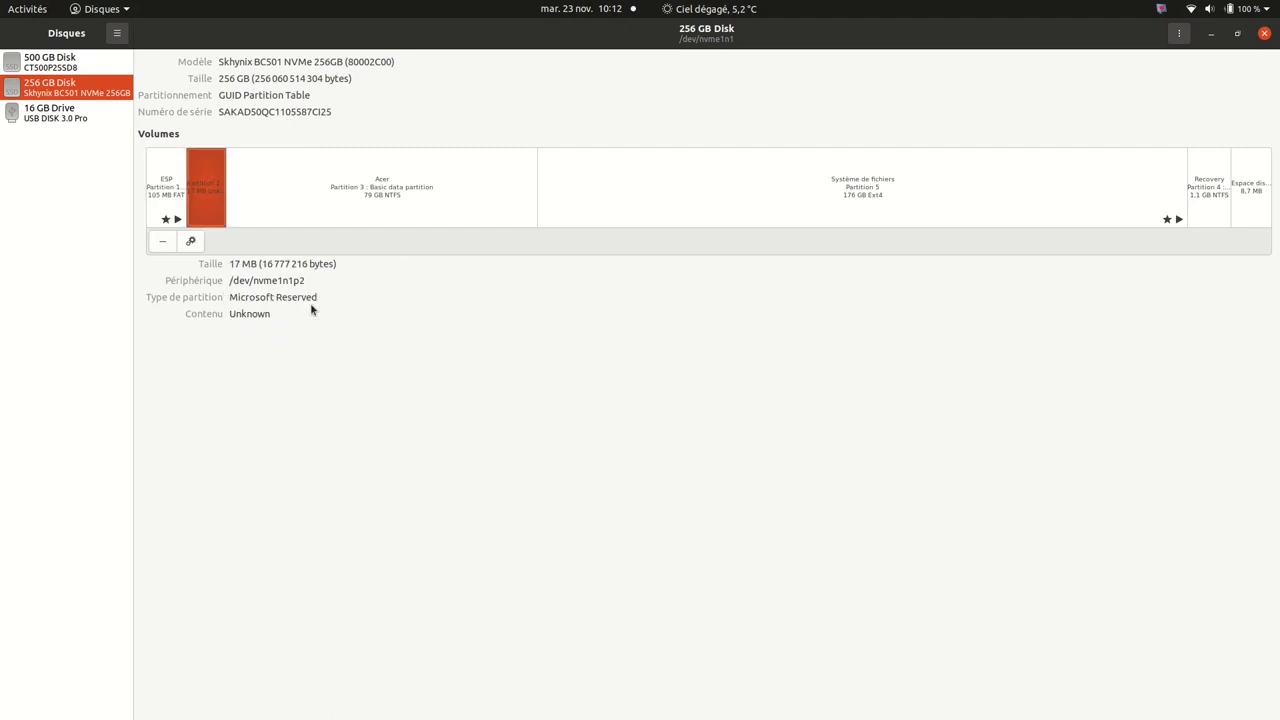
{"action": "left_click", "coordinate": [336, 190]}
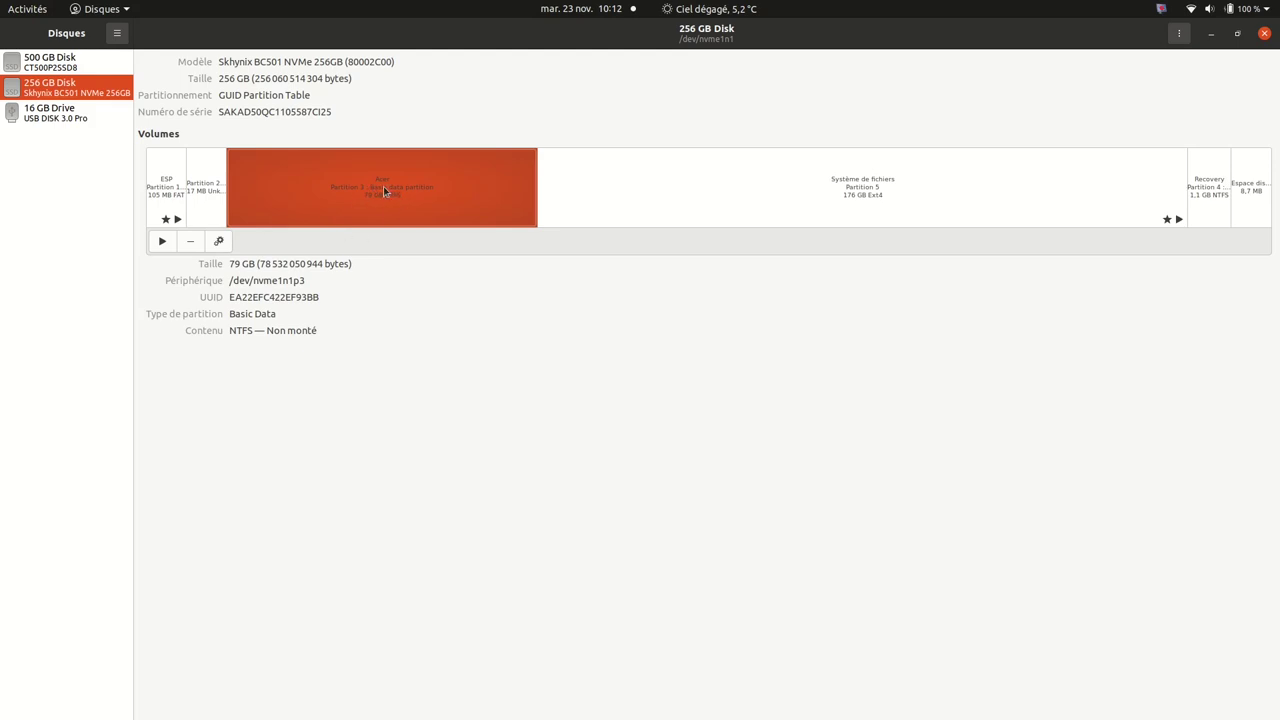
{"action": "left_click", "coordinate": [822, 189]}
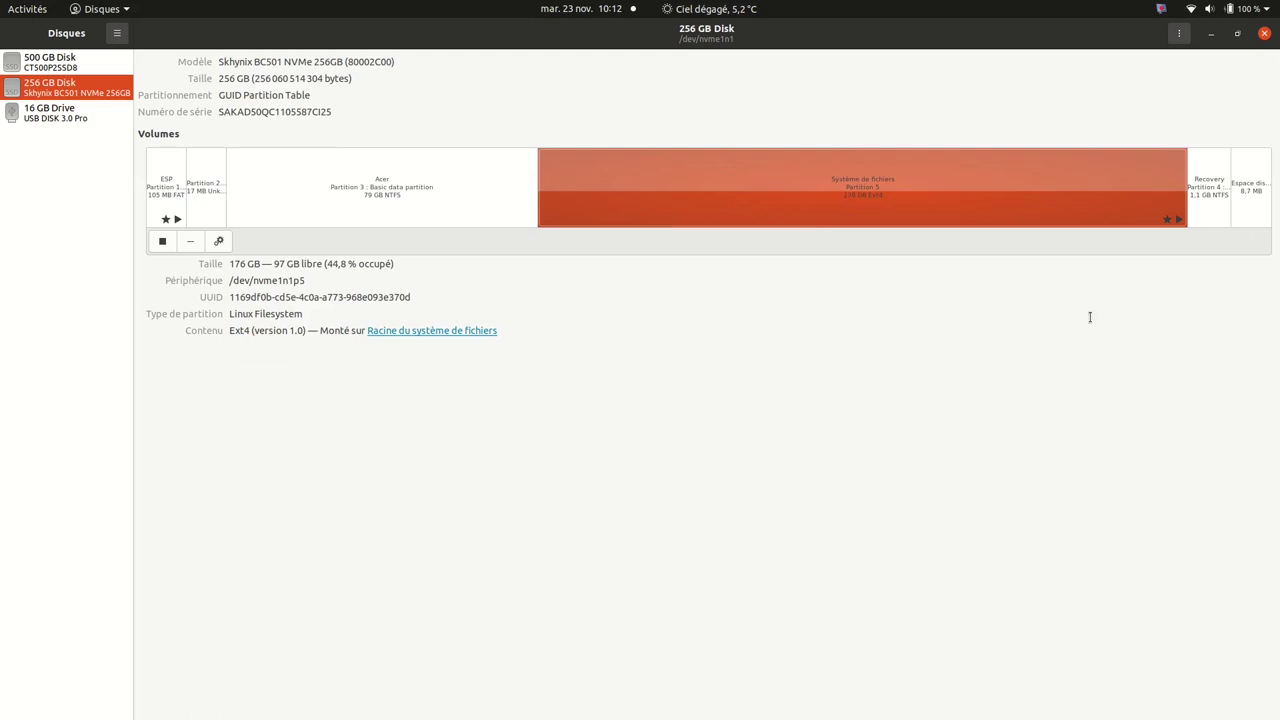
{"action": "left_click", "coordinate": [1207, 182]}
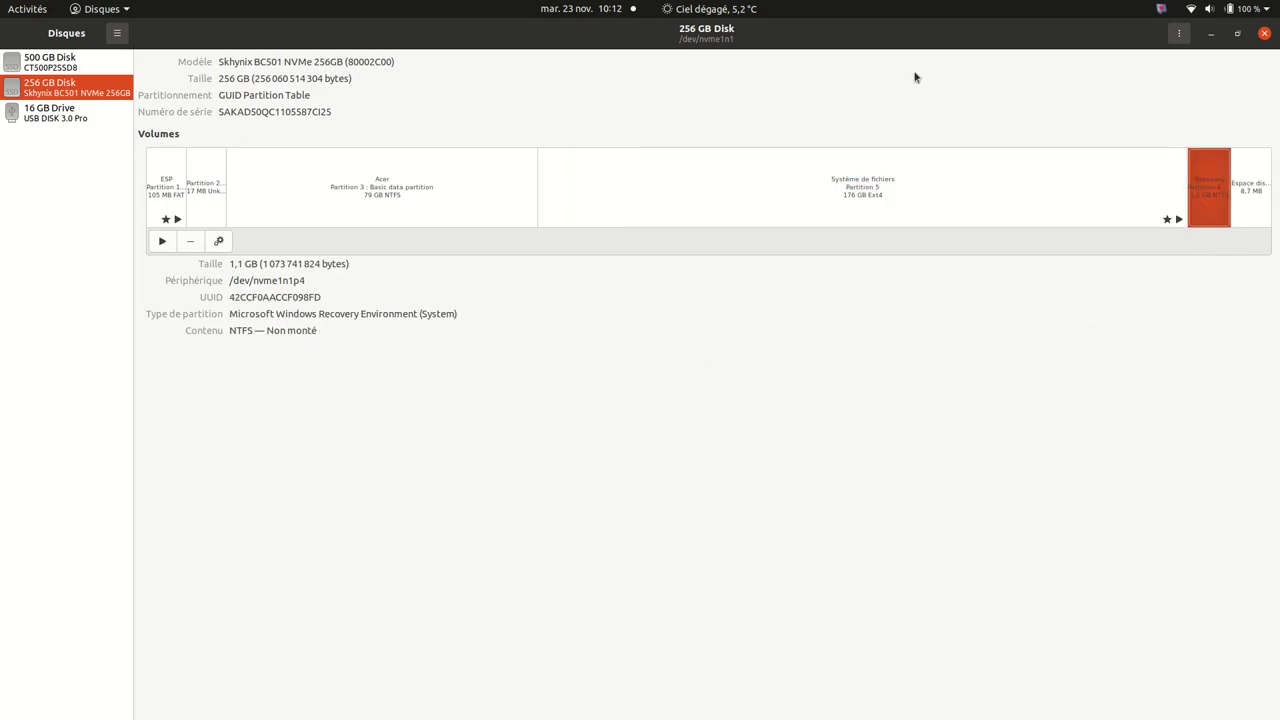
Step: Open the mounted root file system of Partition 5 and browse through home to the user's personal folder
{"action": "left_click", "coordinate": [862, 175]}
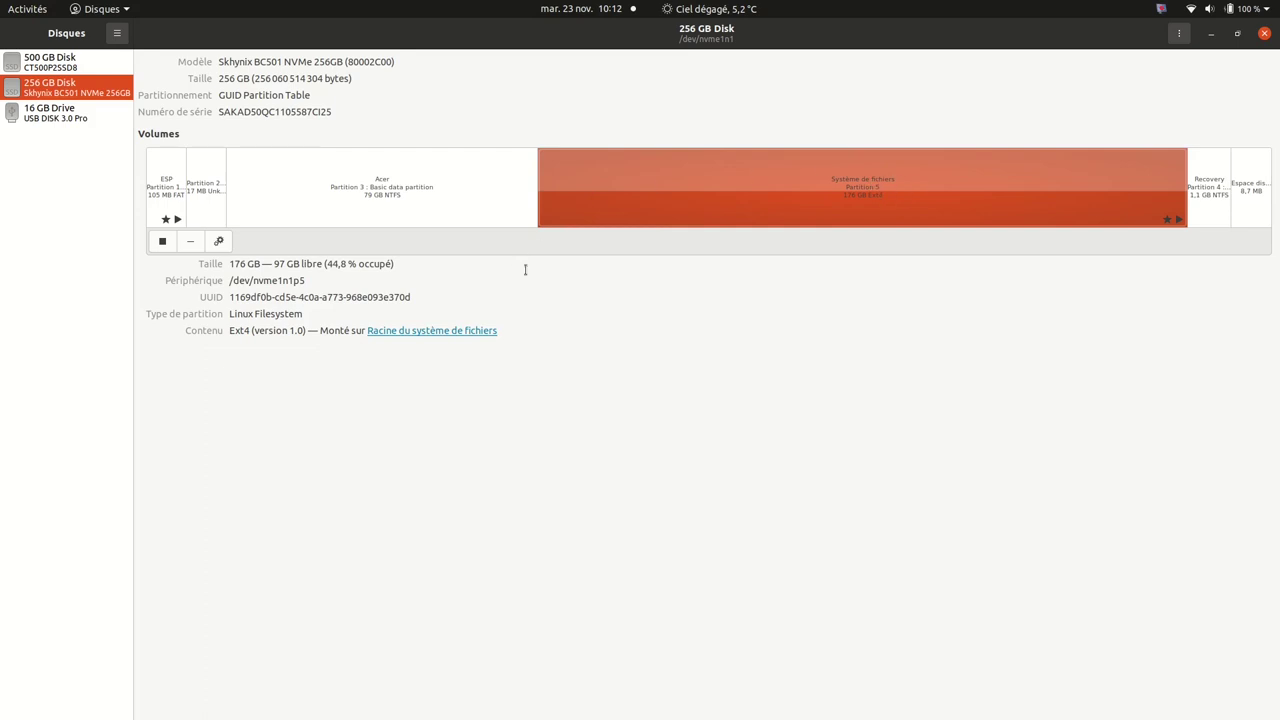
{"action": "left_click", "coordinate": [427, 331]}
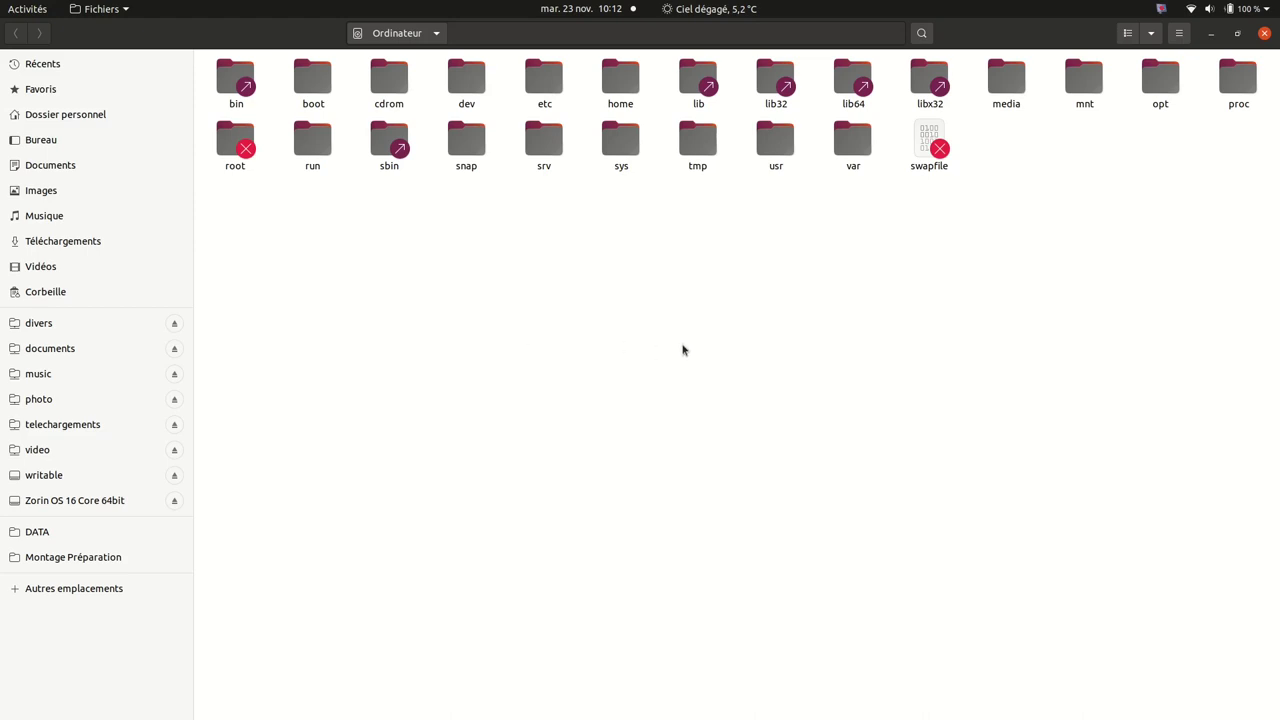
{"action": "double_click", "coordinate": [621, 82]}
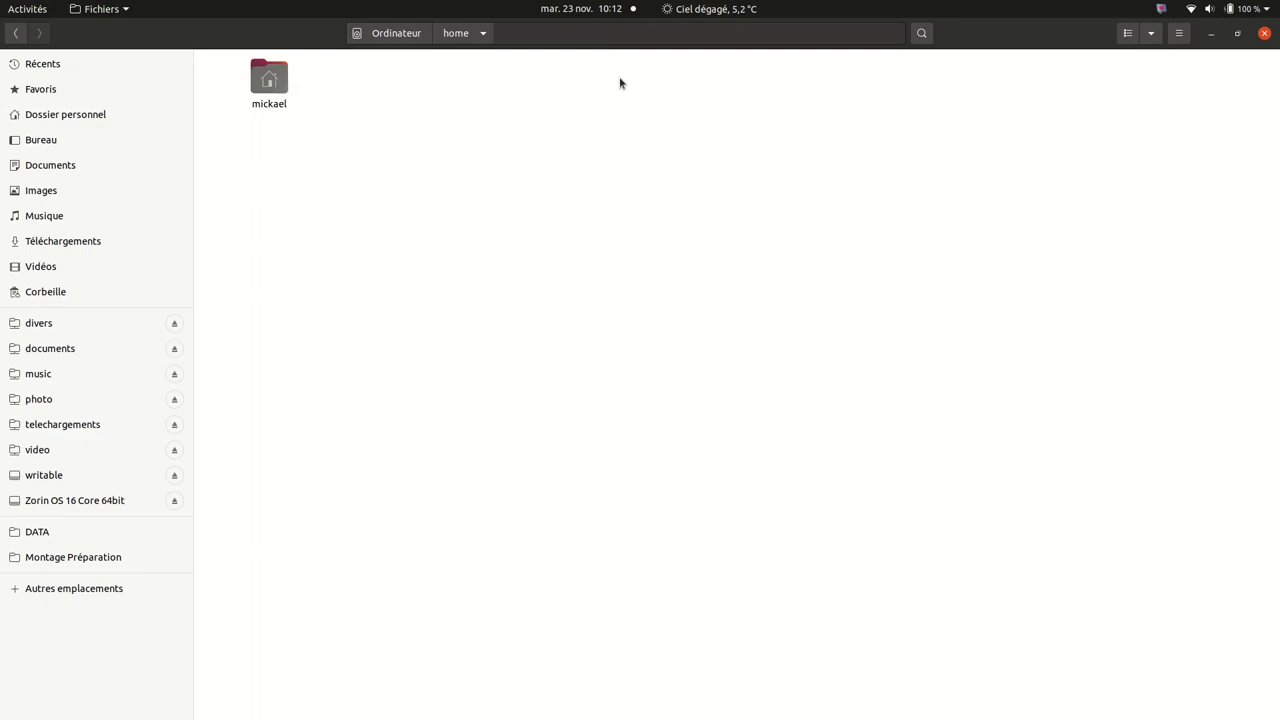
{"action": "double_click", "coordinate": [271, 86]}
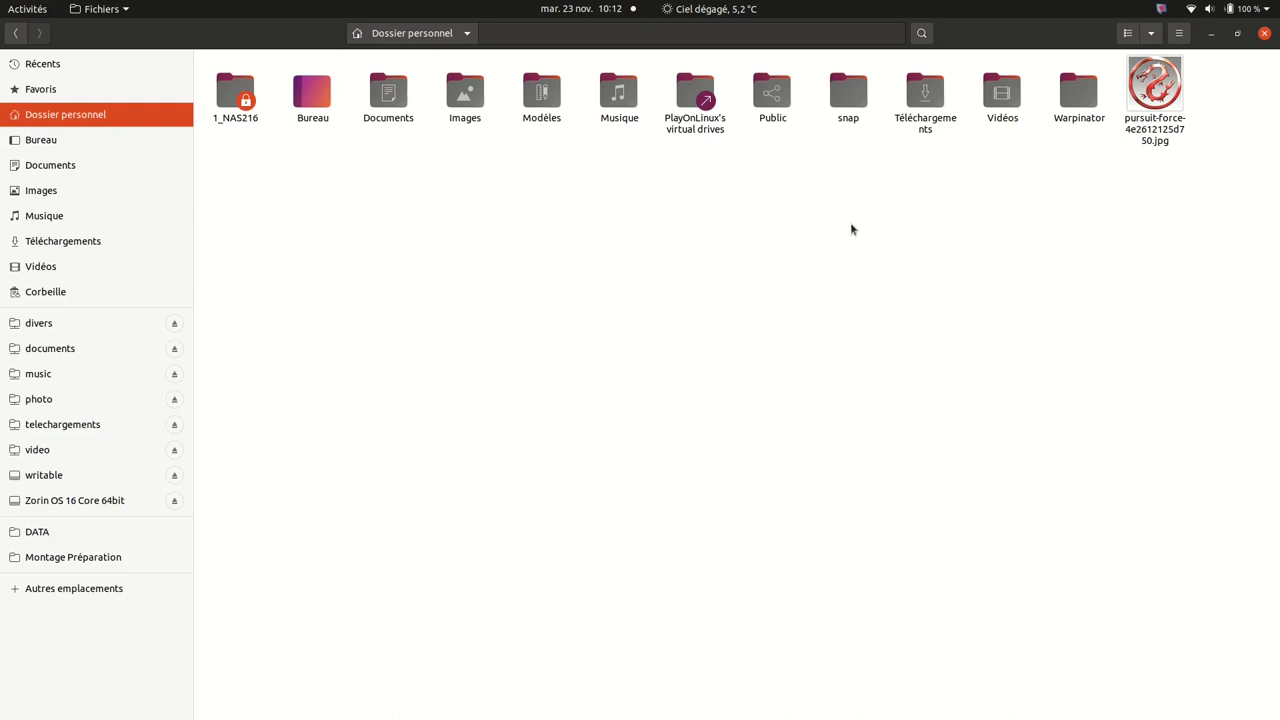
Step: Look through the contents of the Documents, Images, Téléchargements and Vidéos folders, returning to the personal folder each time
{"action": "double_click", "coordinate": [400, 112]}
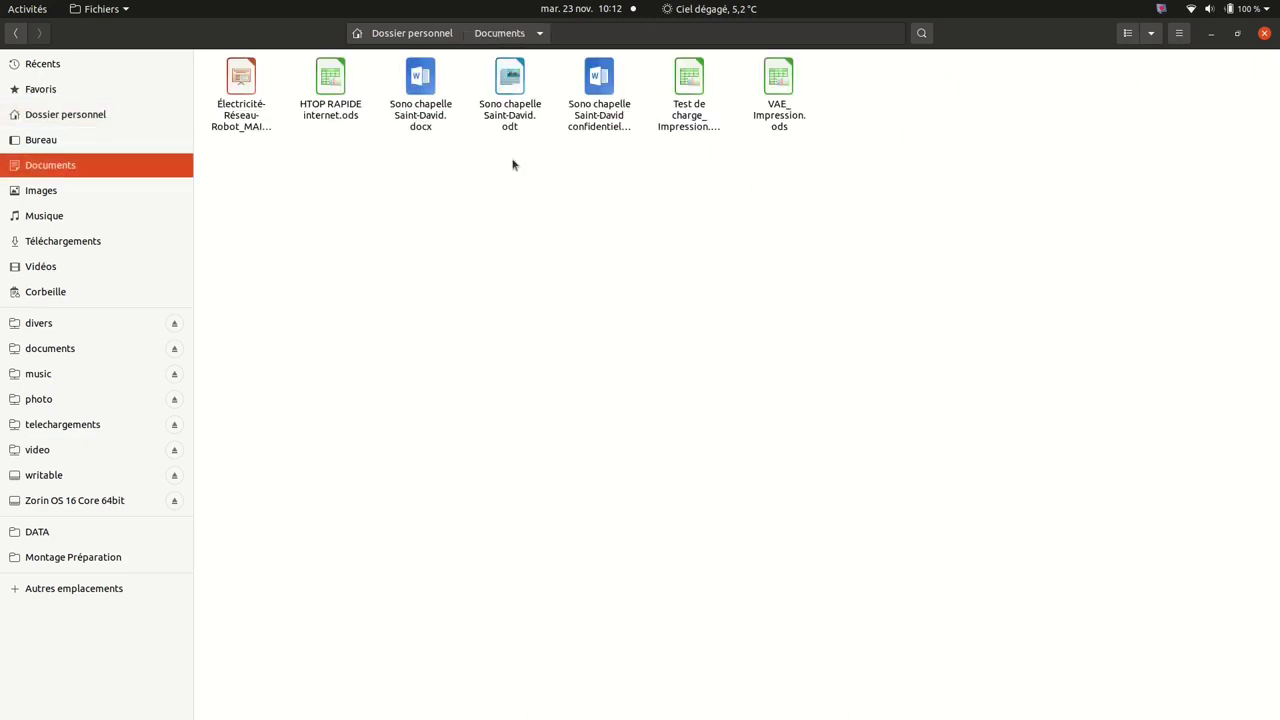
{"action": "left_click", "coordinate": [415, 35]}
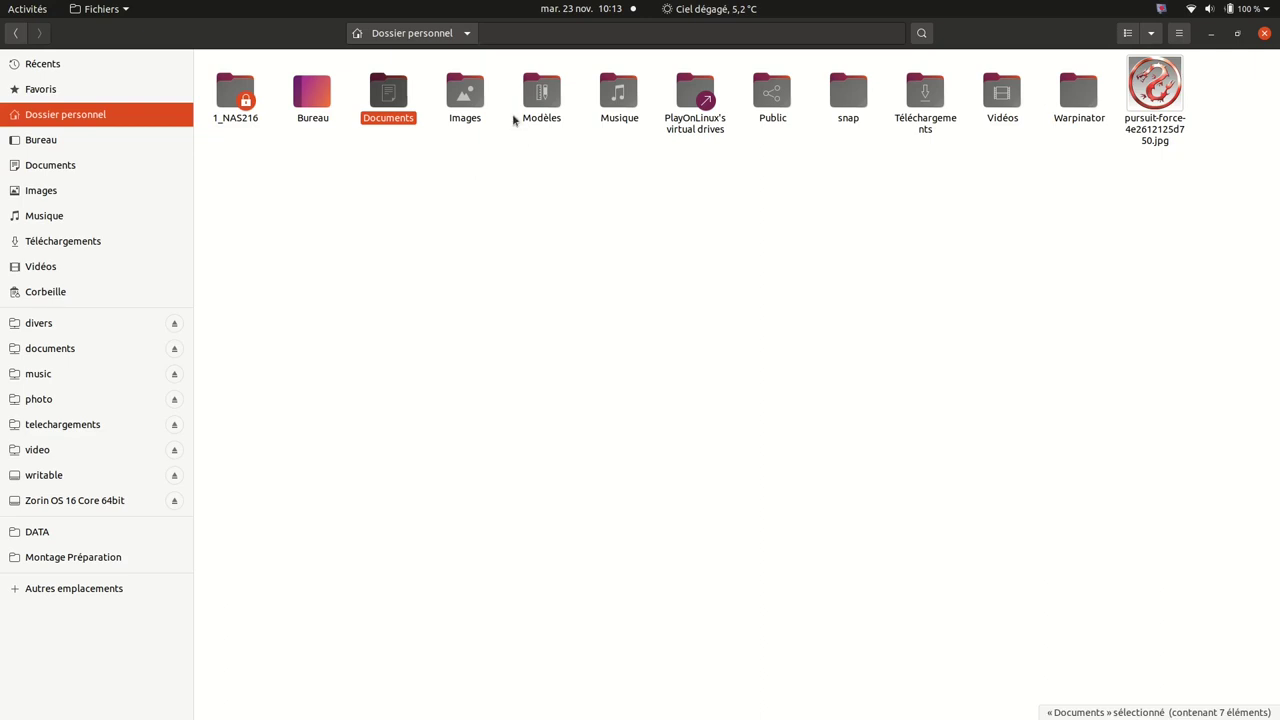
{"action": "double_click", "coordinate": [463, 92]}
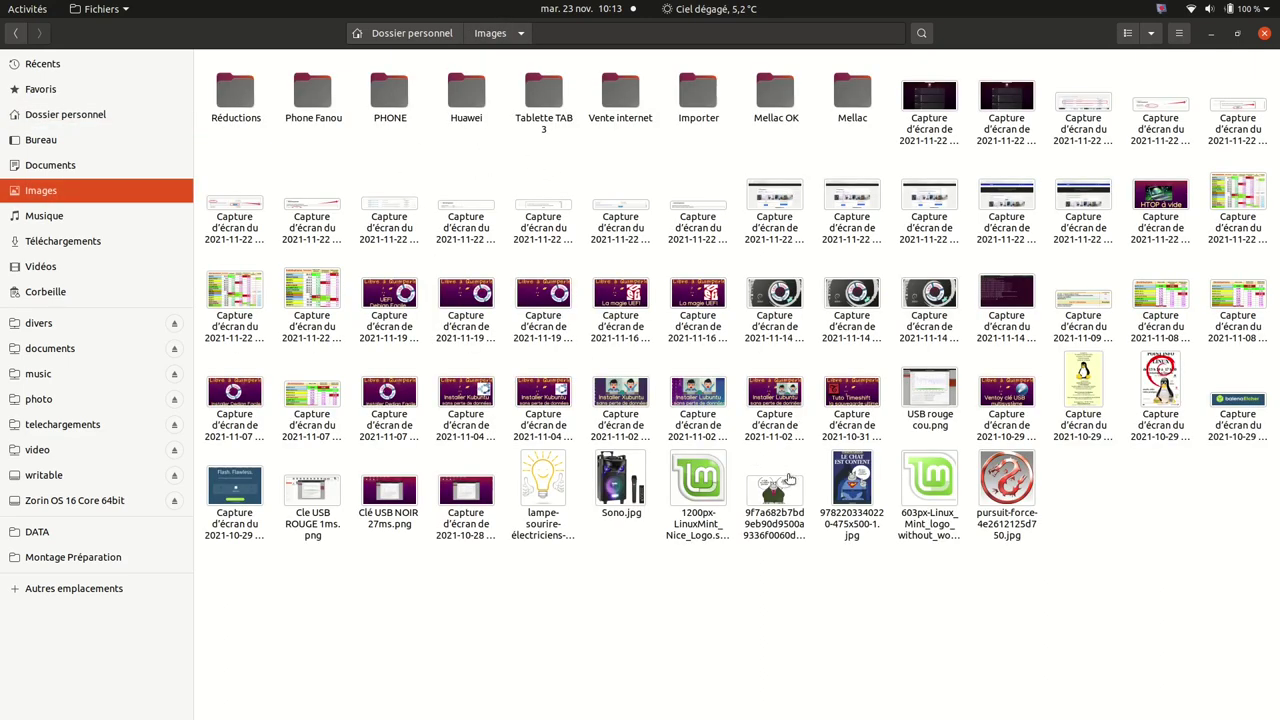
{"action": "left_click", "coordinate": [437, 41]}
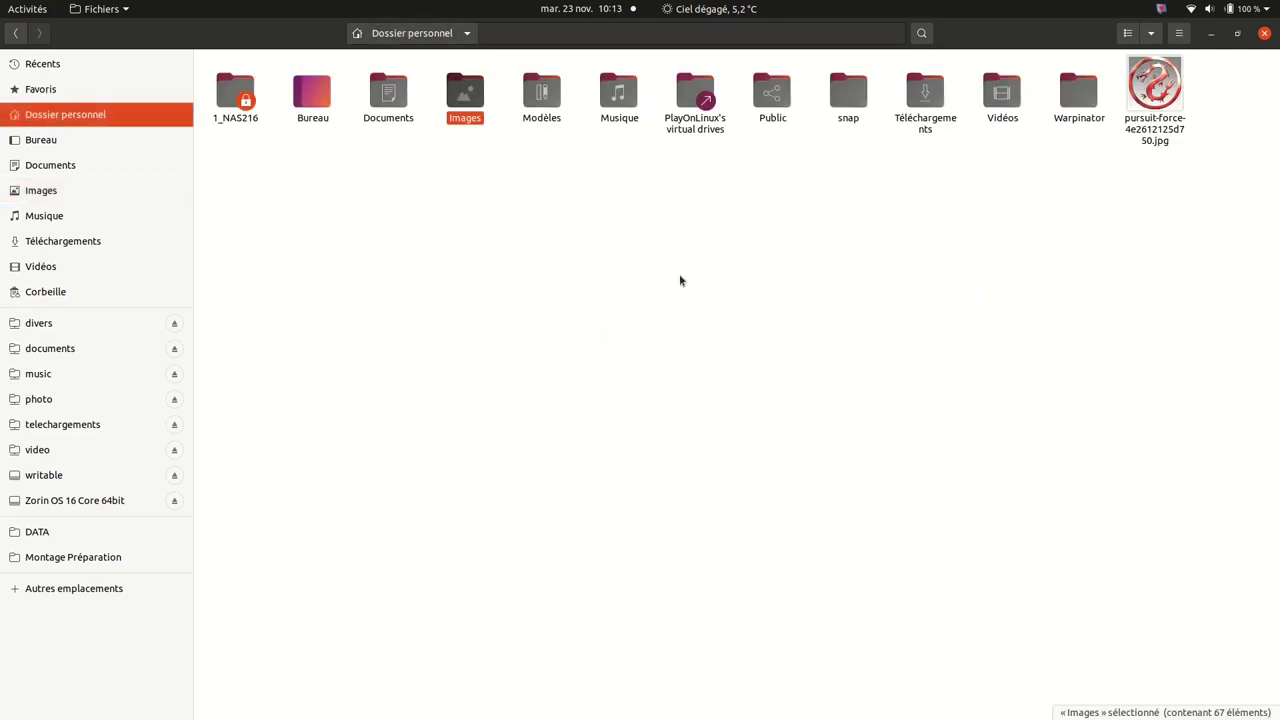
{"action": "double_click", "coordinate": [921, 104]}
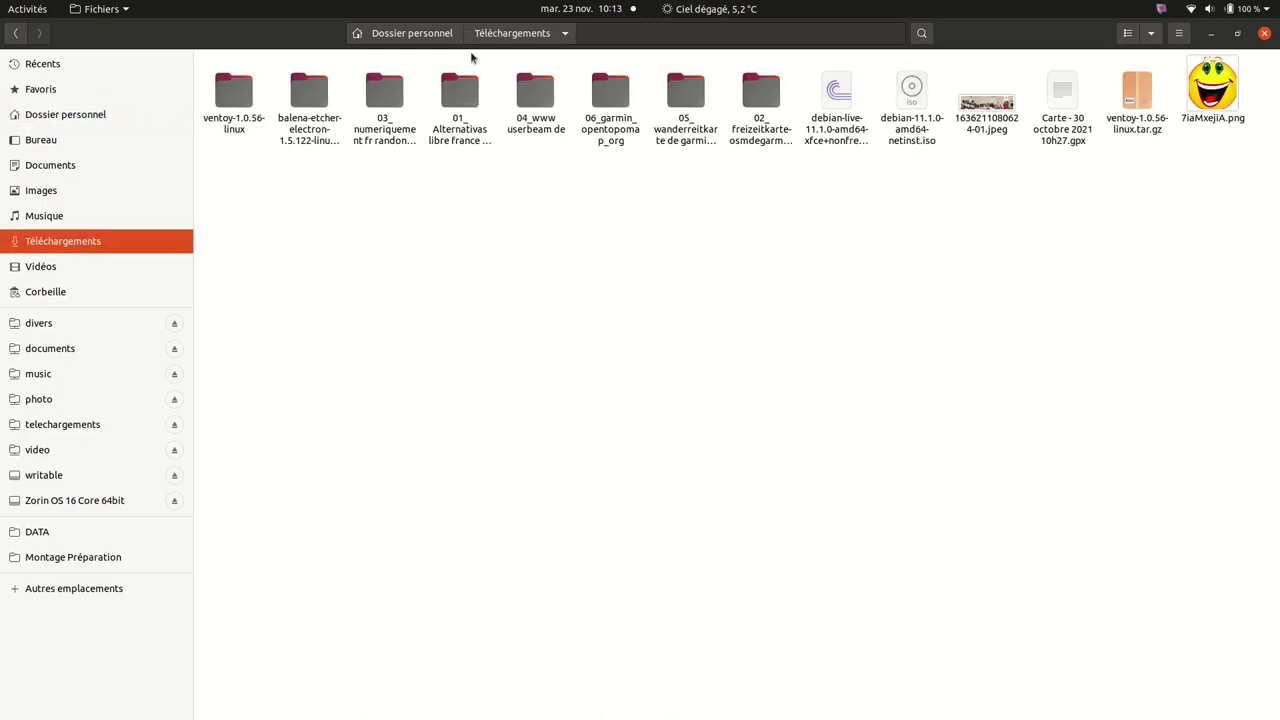
{"action": "left_click", "coordinate": [429, 40]}
{"action": "double_click", "coordinate": [1003, 100]}
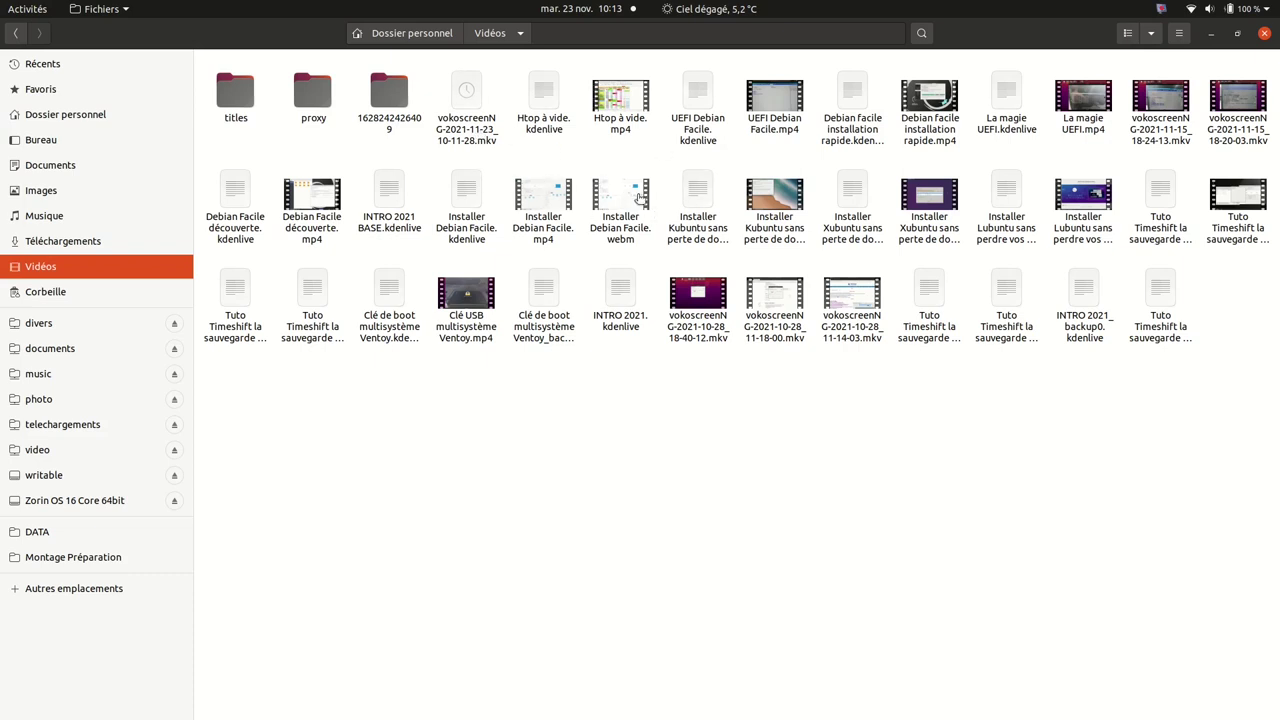
{"action": "left_click", "coordinate": [410, 33]}
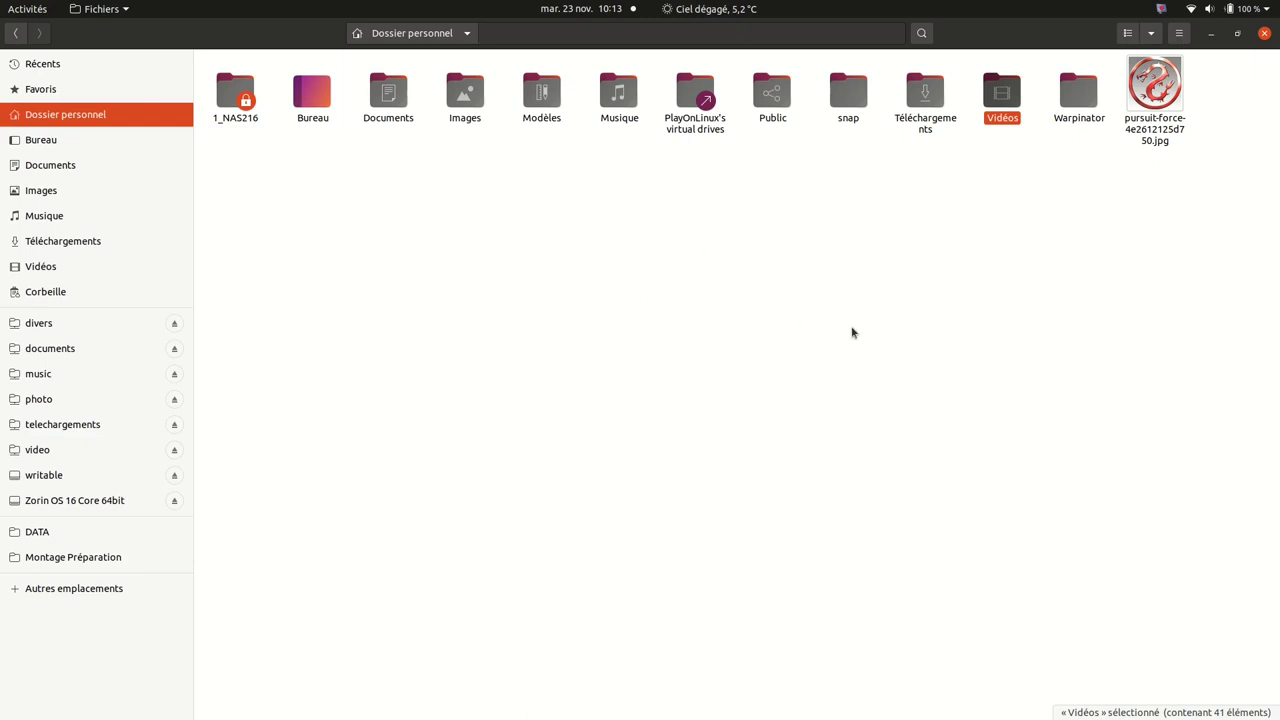
Step: Show the hidden files in the personal folder
{"action": "left_click", "coordinate": [1180, 33]}
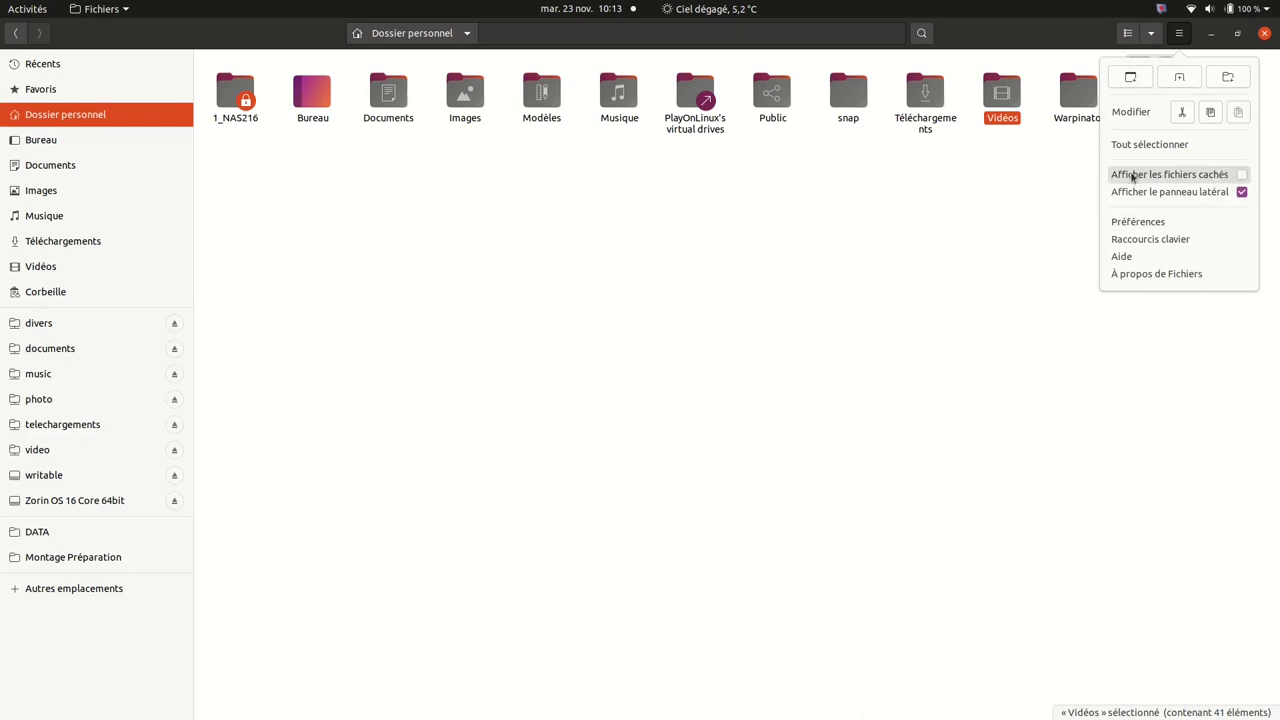
{"action": "left_click", "coordinate": [1243, 176]}
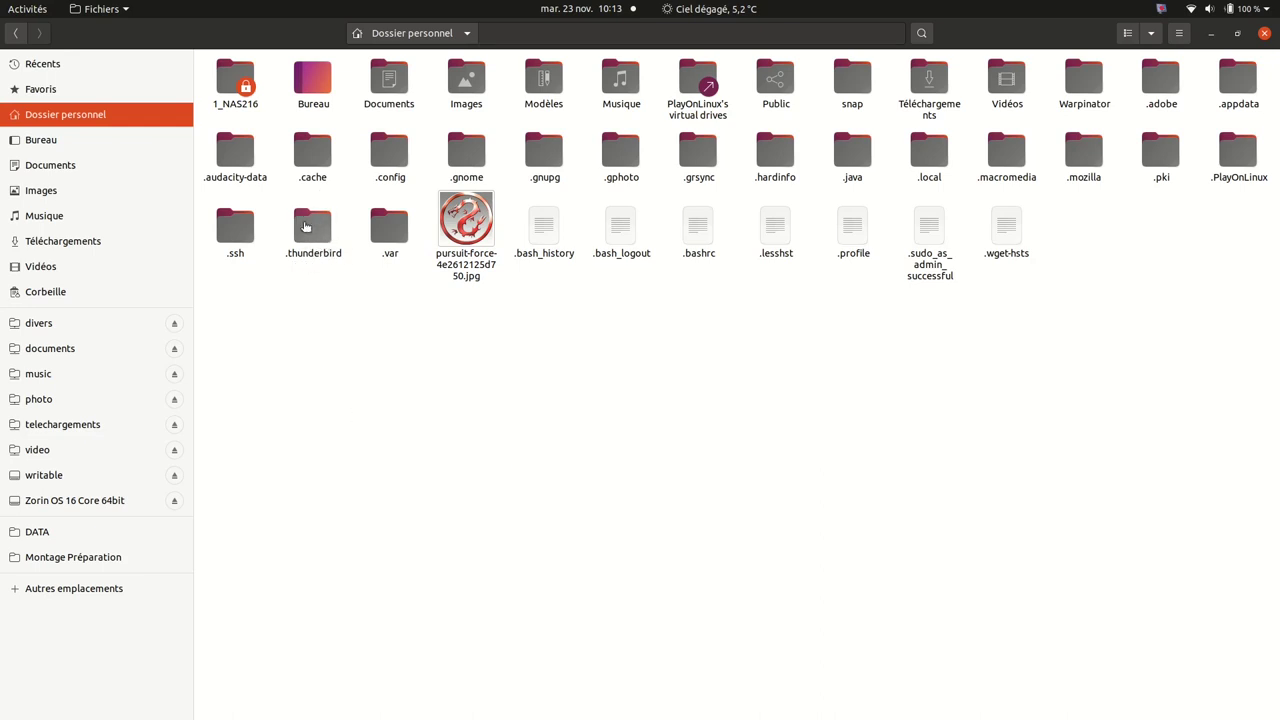
{"action": "mouse_move", "coordinate": [3, 145]}
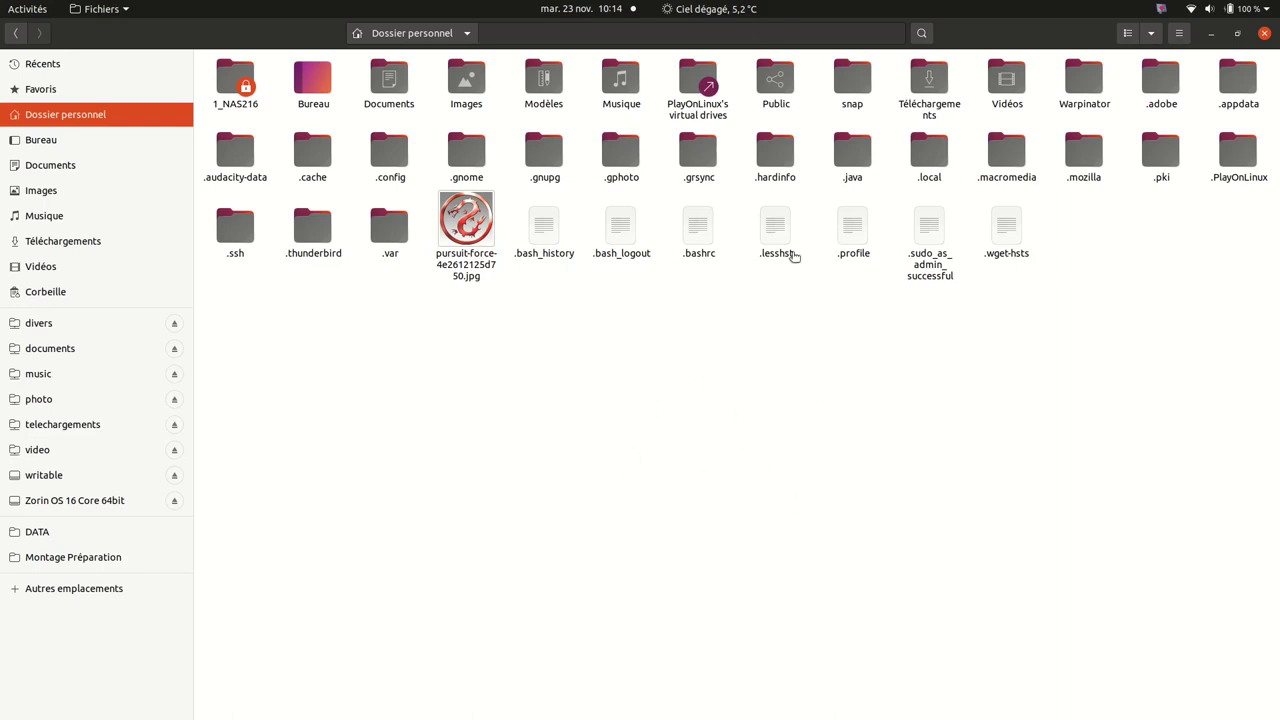
Step: Browse from the hidden .local folder through share and shotwell to the data folder holding the Shotwell database
{"action": "double_click", "coordinate": [935, 157]}
{"action": "left_click", "coordinate": [272, 82]}
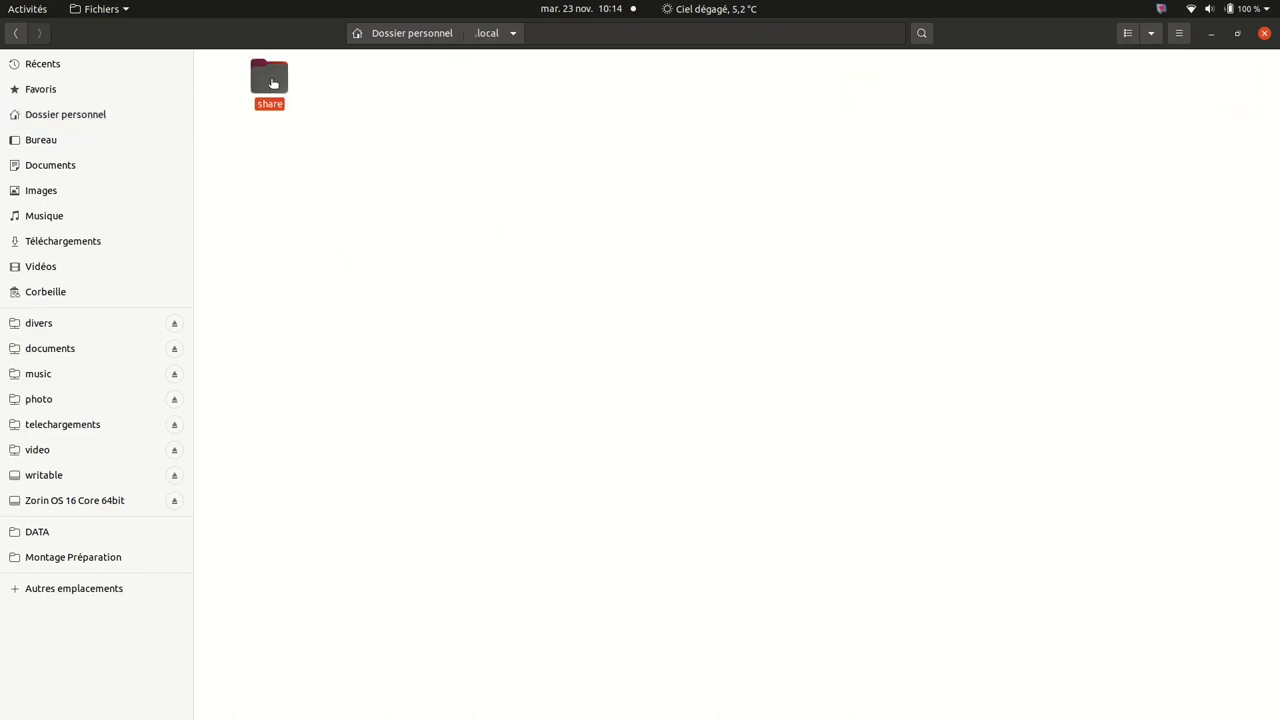
{"action": "double_click", "coordinate": [272, 82]}
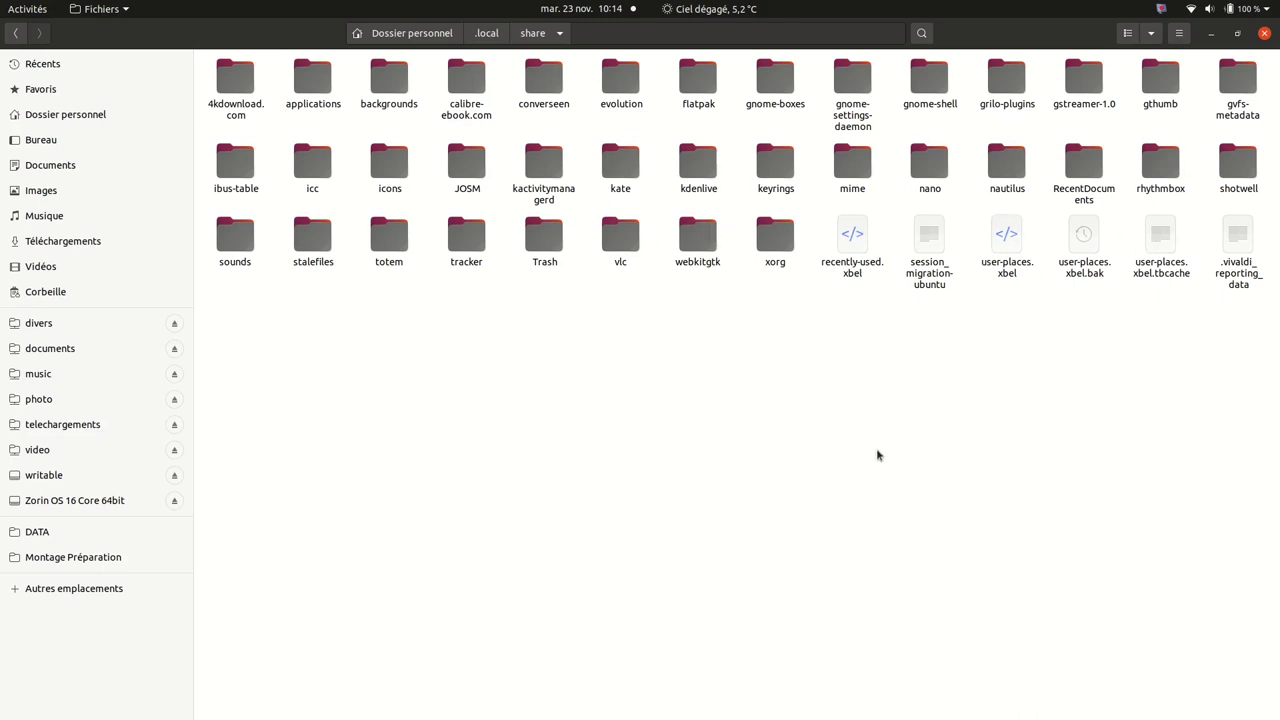
{"action": "double_click", "coordinate": [1238, 172]}
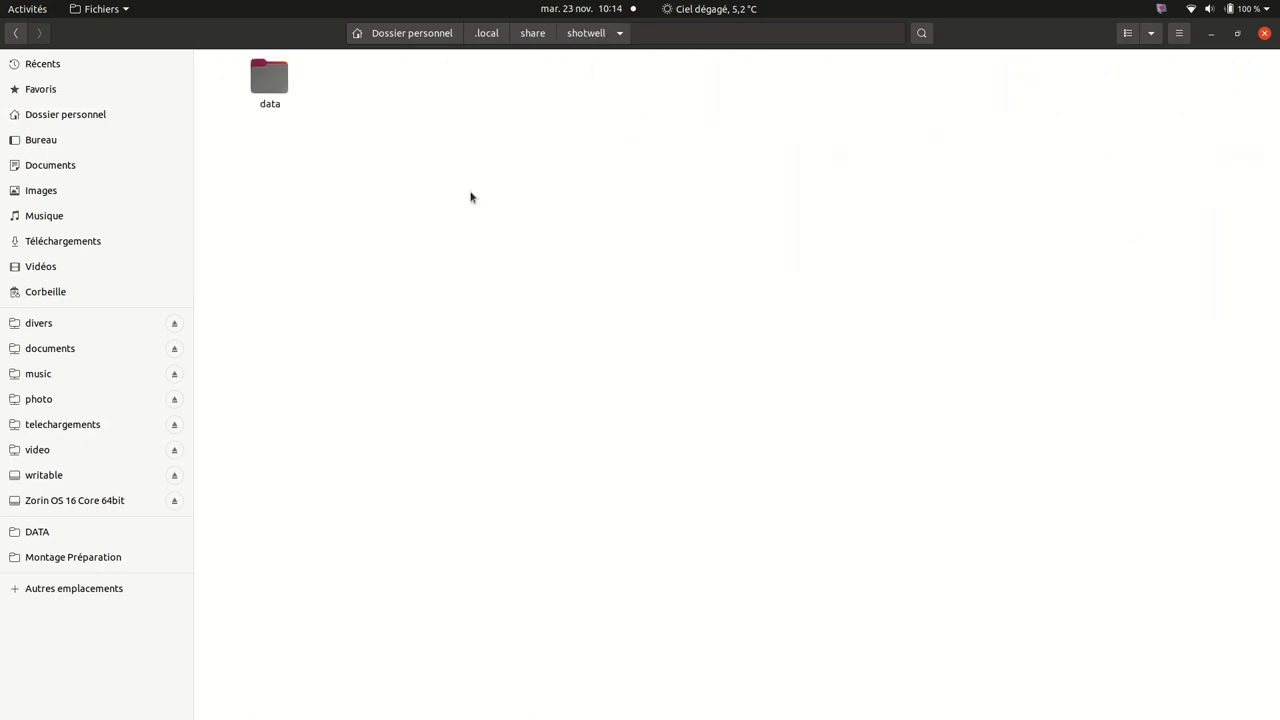
{"action": "double_click", "coordinate": [270, 78]}
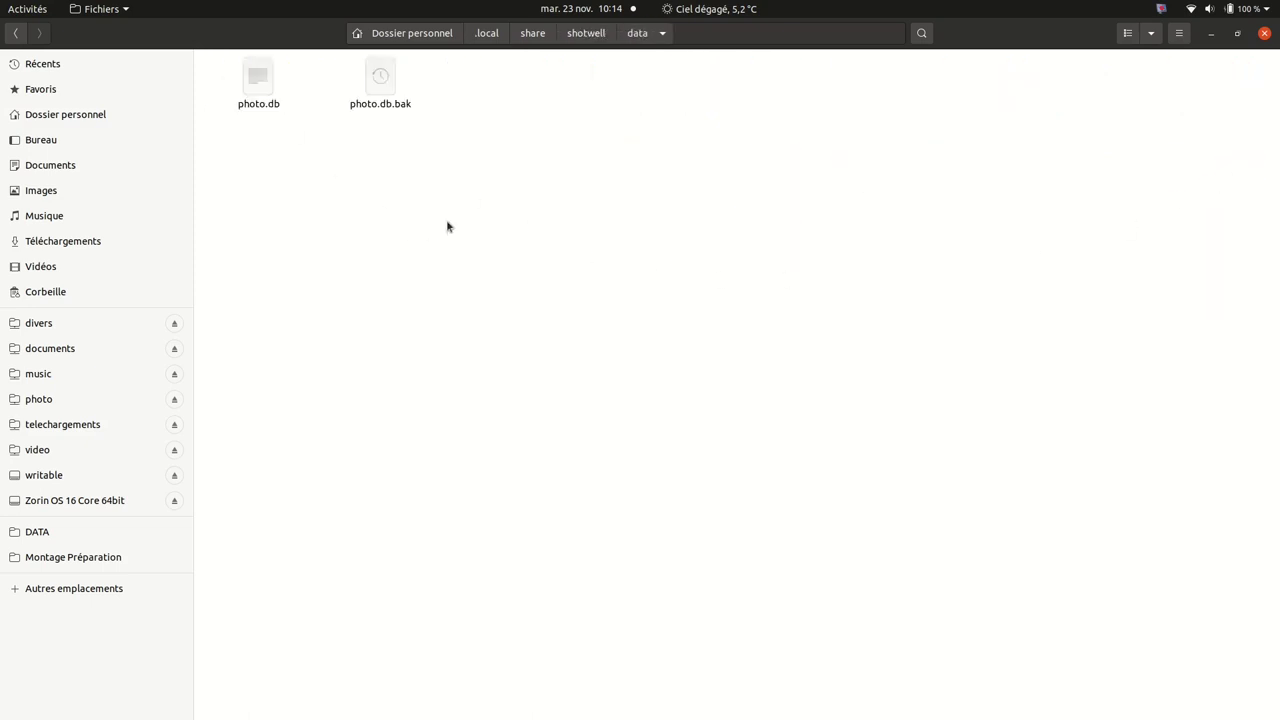
Step: Switch to Shotwell to view the photo library, minimize it and return to the personal folder in the file manager
{"action": "mouse_move", "coordinate": [8, 336]}
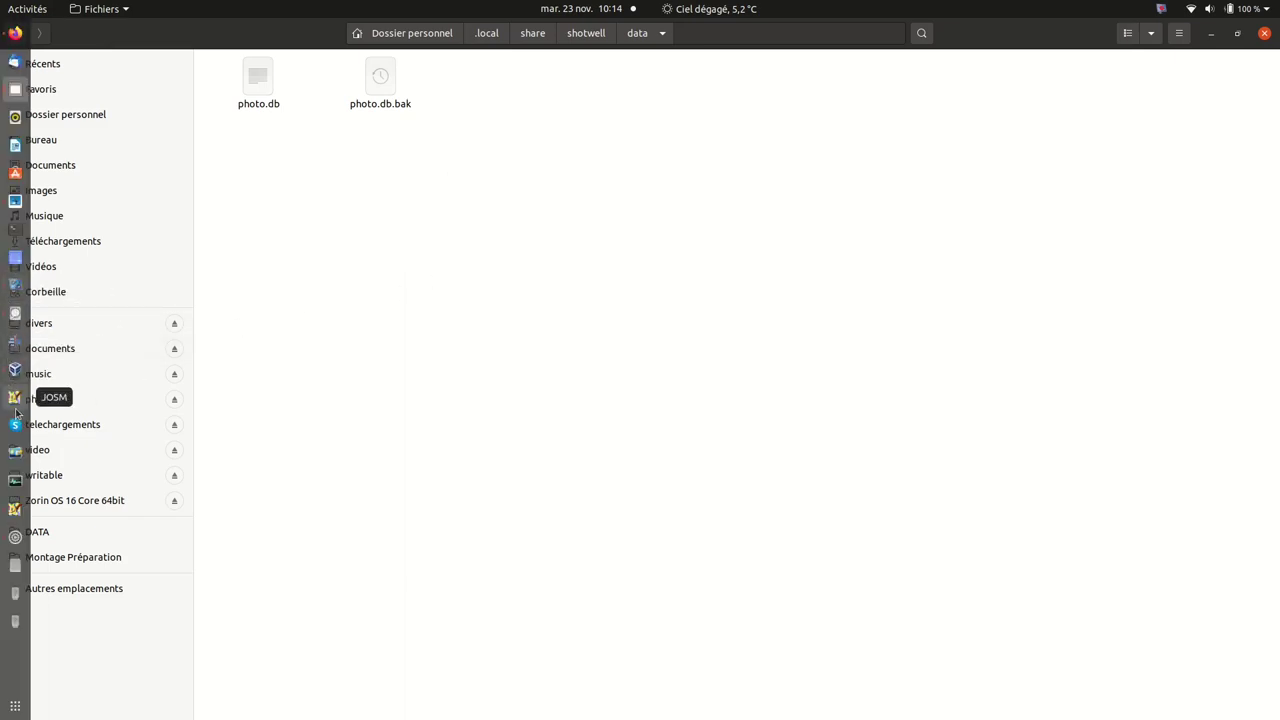
{"action": "left_click", "coordinate": [16, 203]}
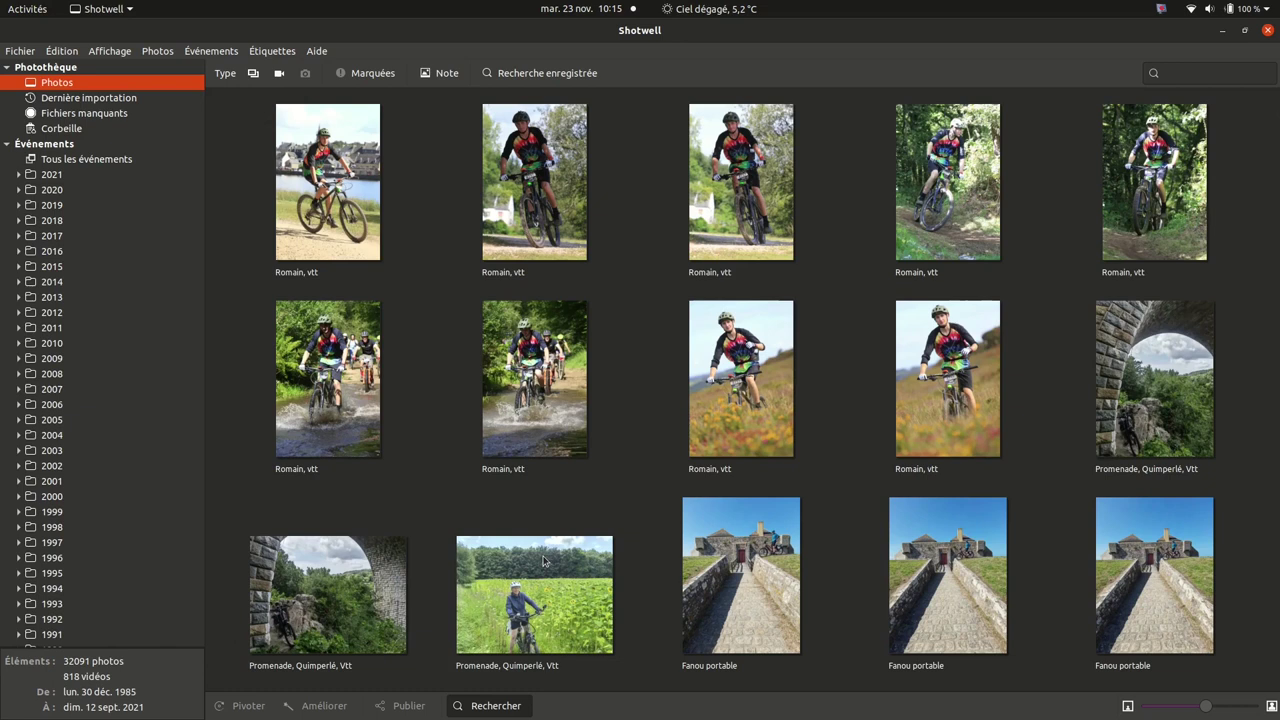
{"action": "left_click", "coordinate": [1222, 31]}
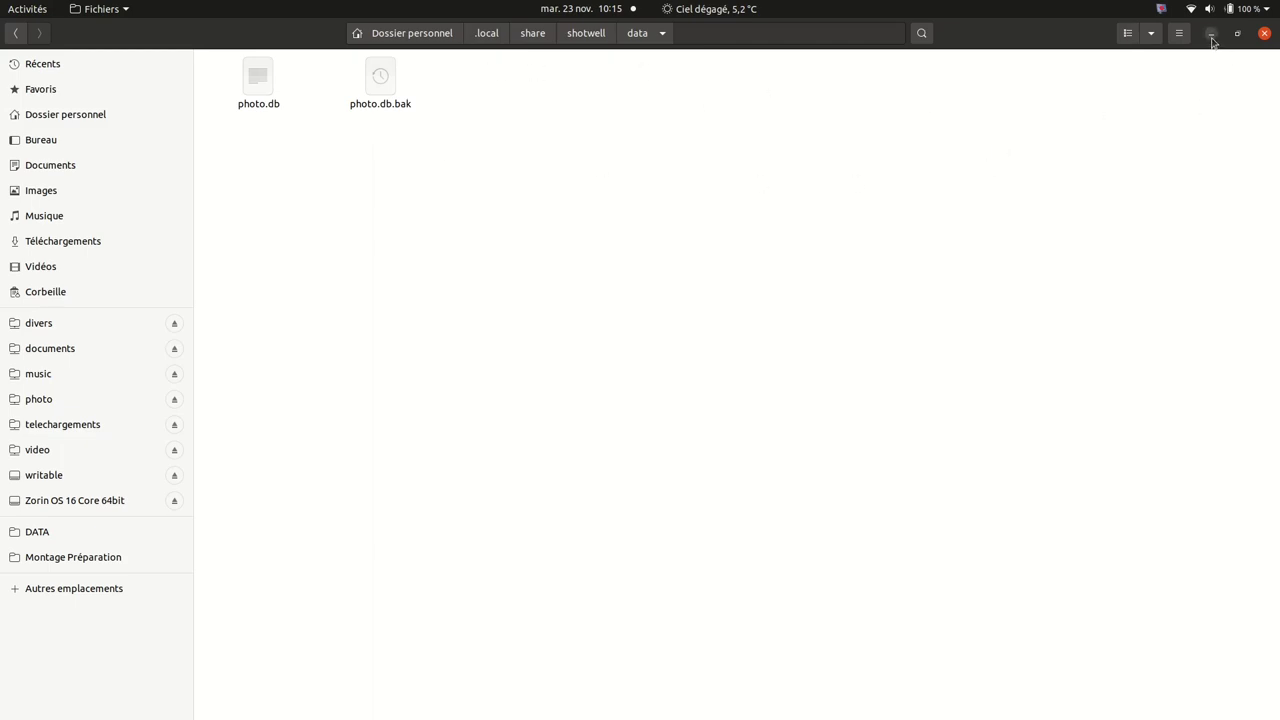
{"action": "left_click", "coordinate": [406, 36]}
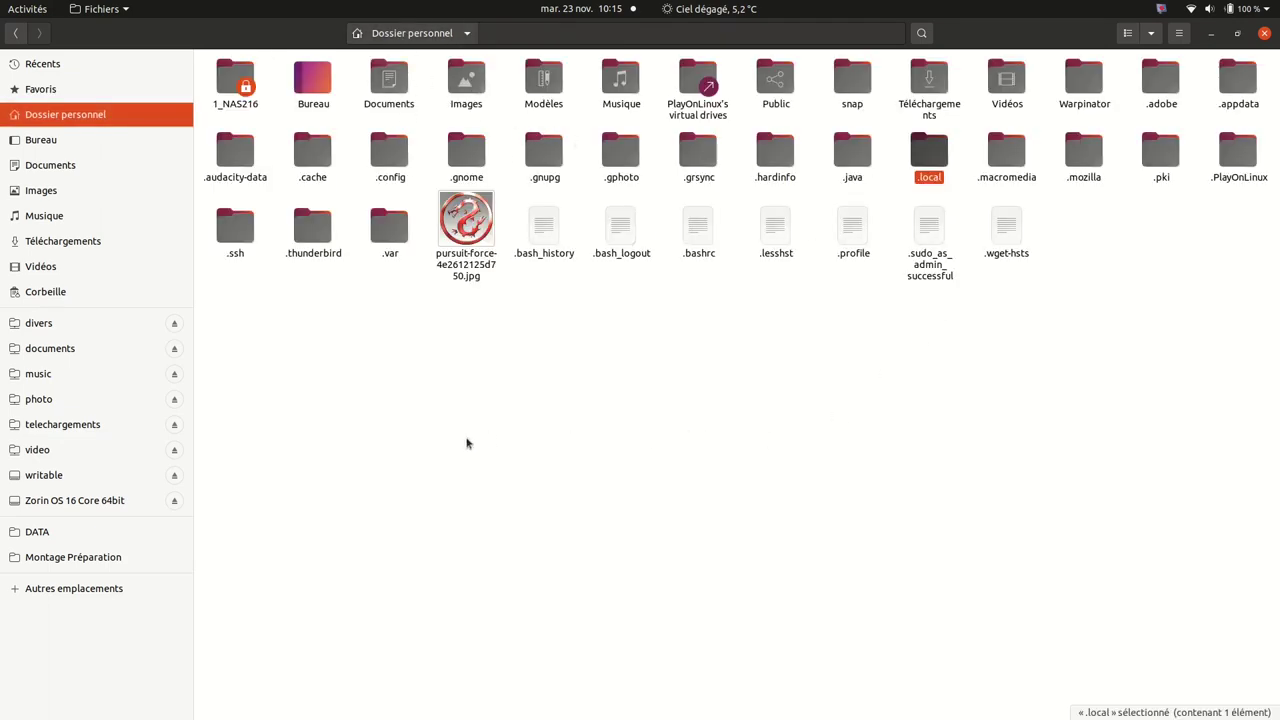
Step: Switch to Firefox and check the account signed in to the browser
{"action": "left_click", "coordinate": [15, 33]}
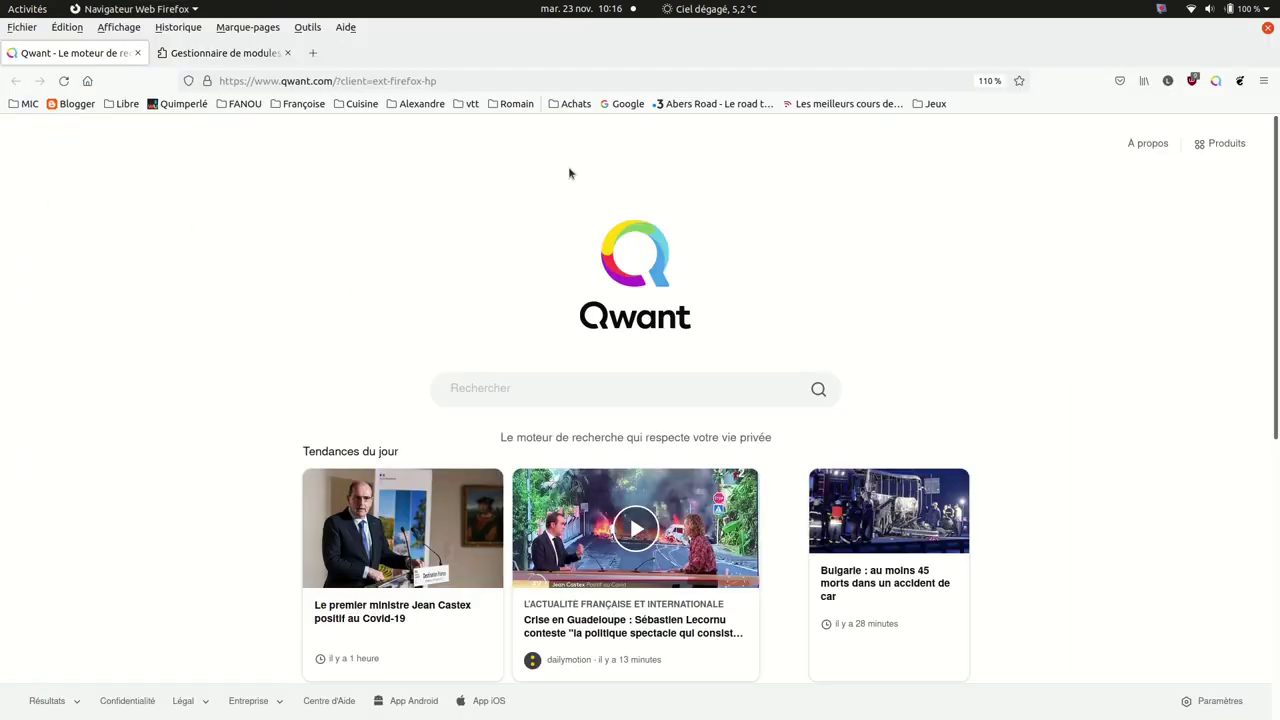
{"action": "left_click", "coordinate": [1264, 81]}
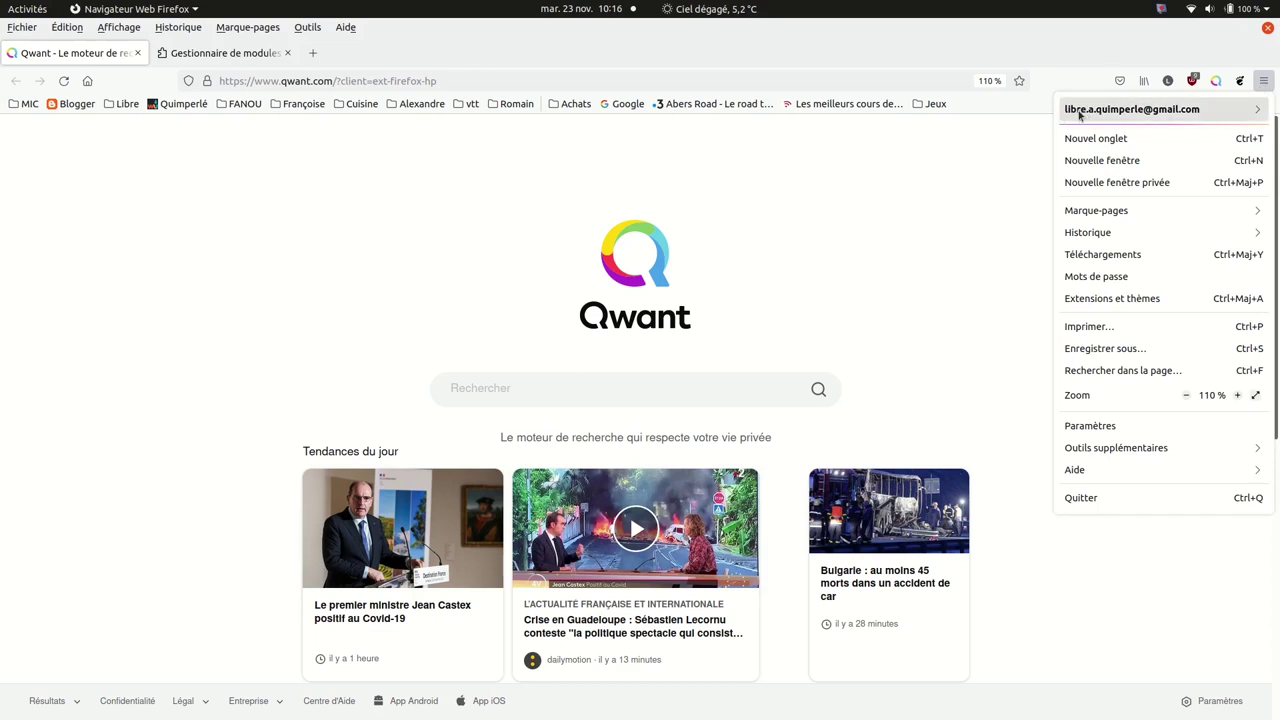
{"action": "left_click", "coordinate": [861, 201]}
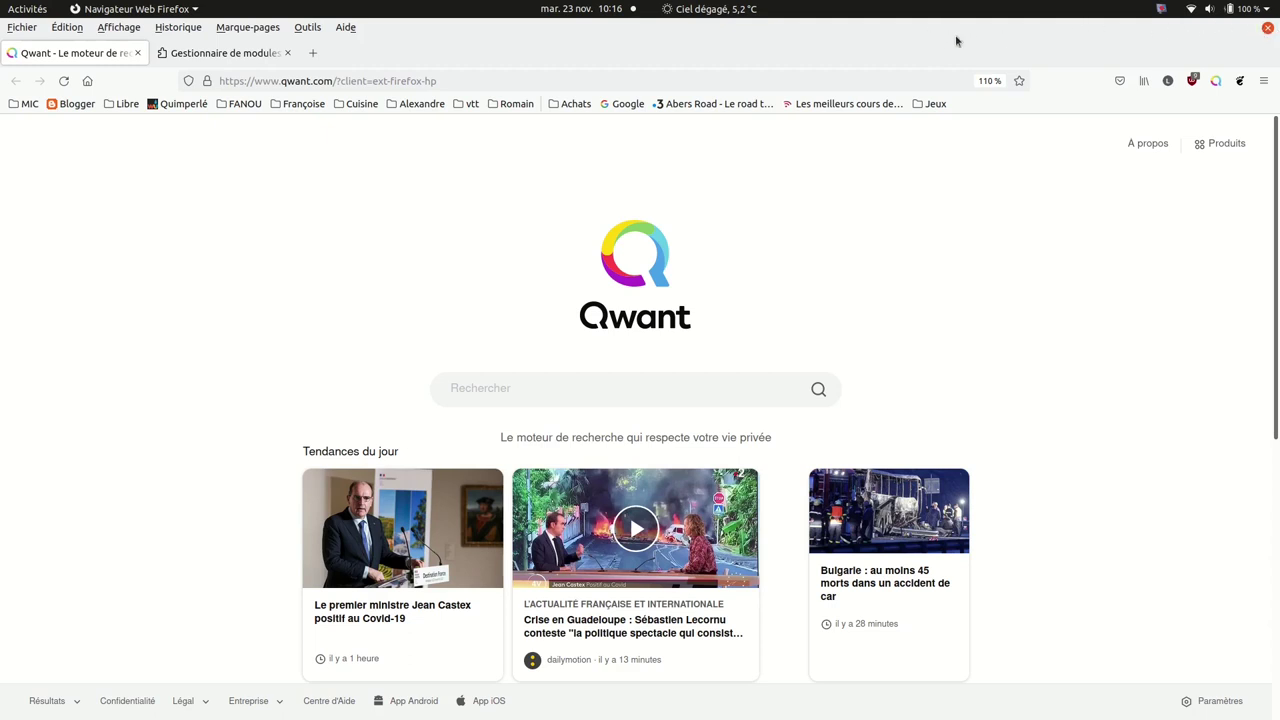
Step: Activate the Firefox Alpenglow theme in the browser's themes and close the add-ons manager tab
{"action": "left_click", "coordinate": [1264, 82]}
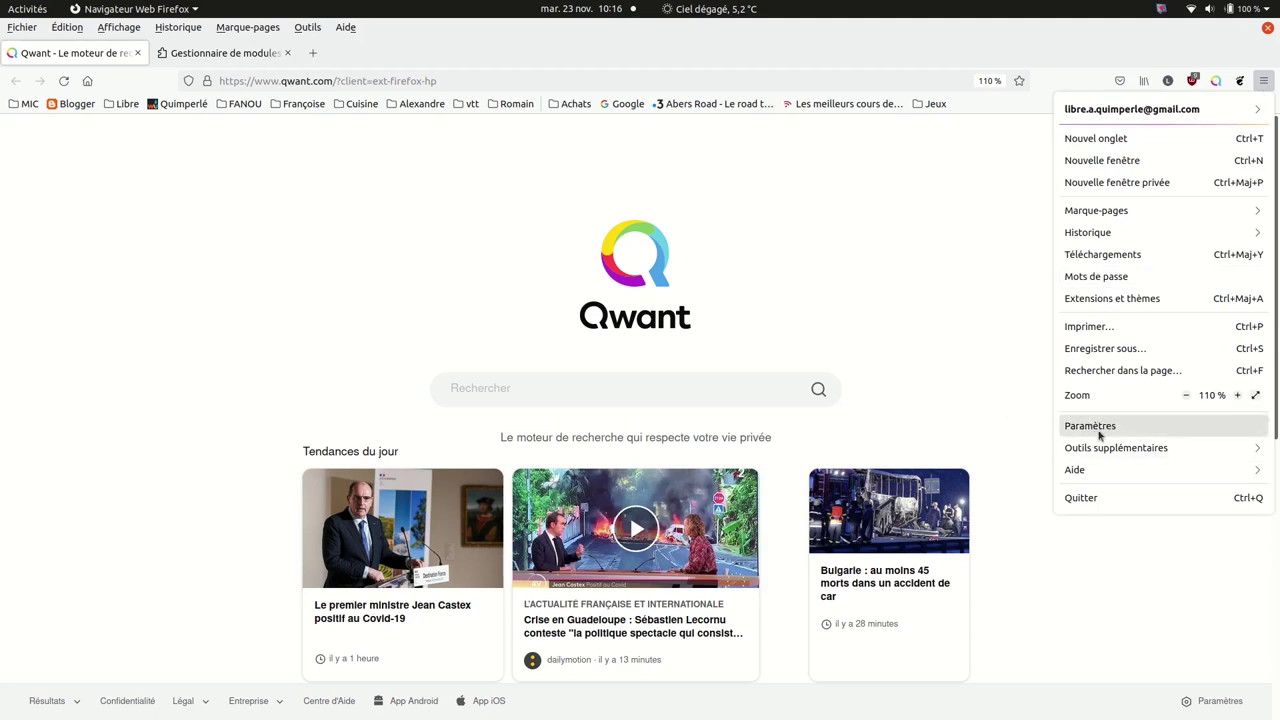
{"action": "left_click", "coordinate": [1139, 300]}
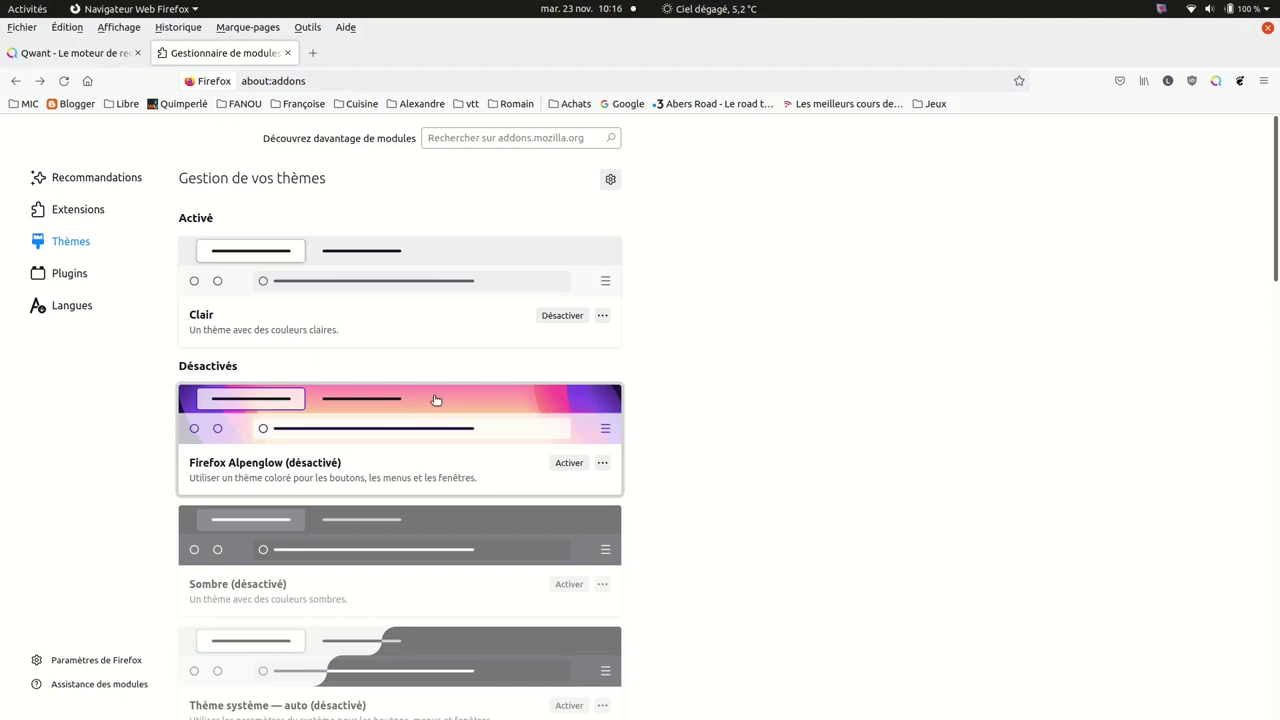
{"action": "left_click", "coordinate": [563, 464]}
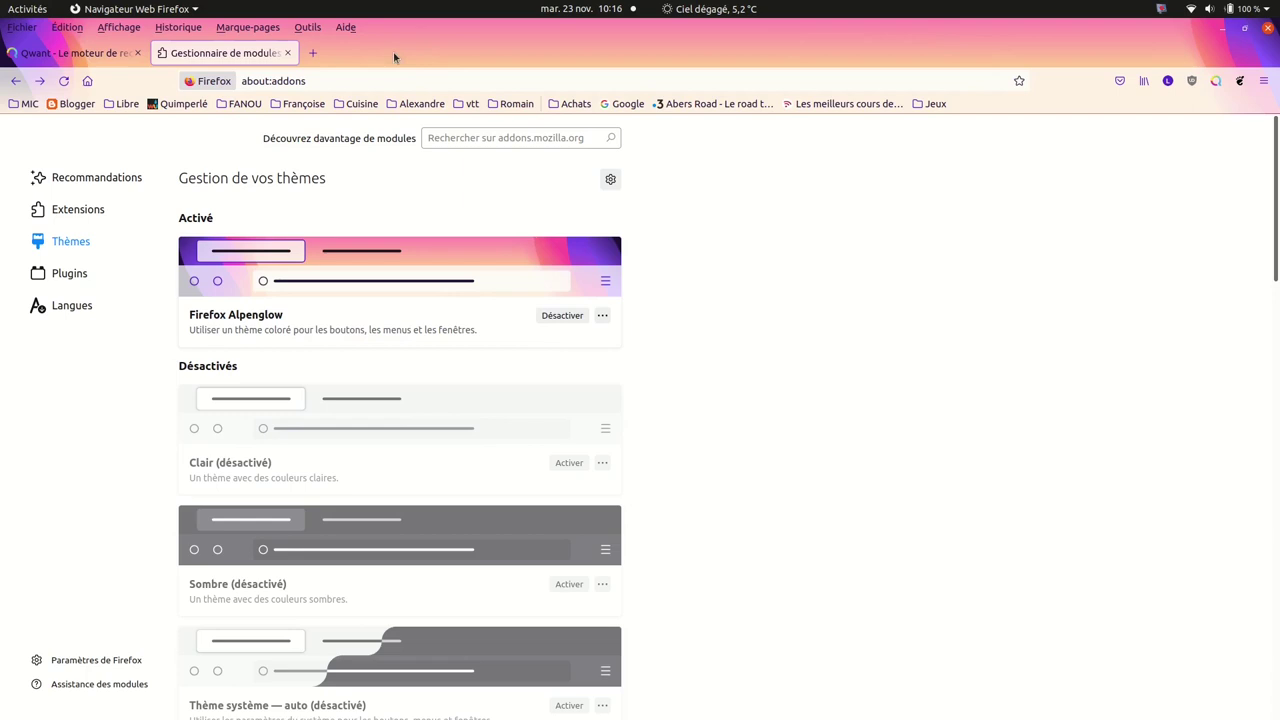
{"action": "left_click", "coordinate": [287, 53]}
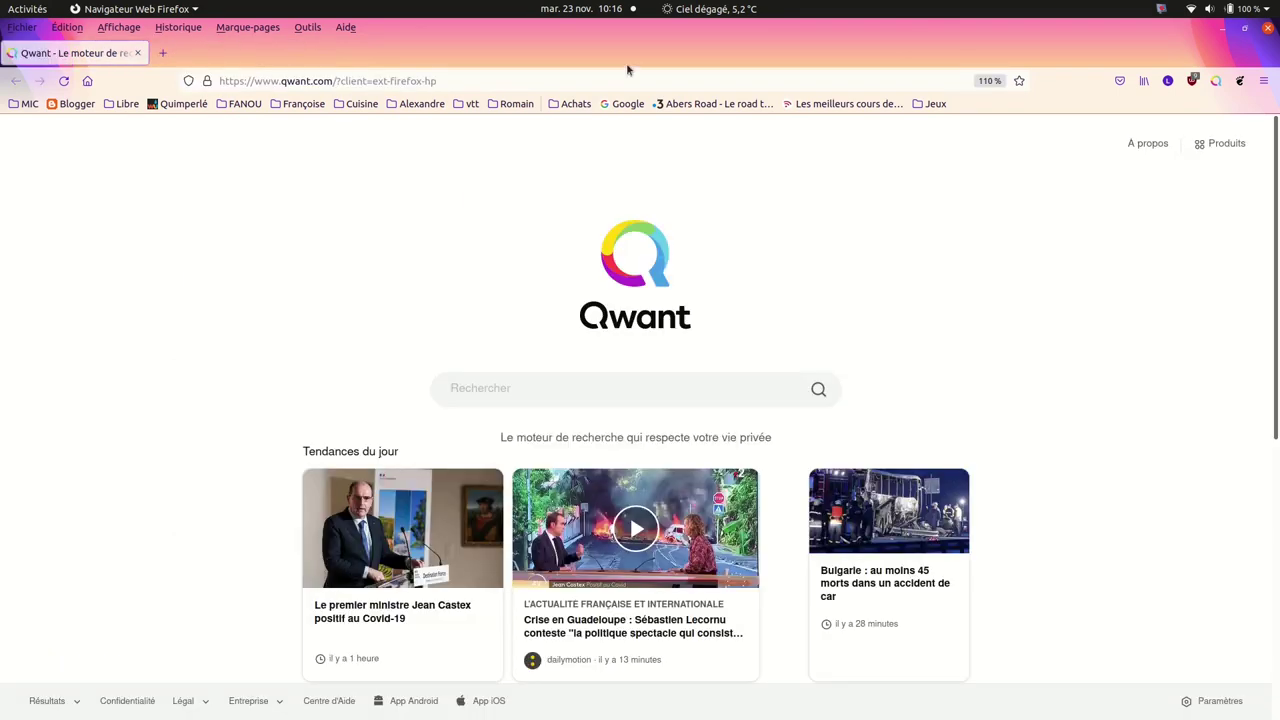
Step: Open Oracle VM VirtualBox to view its list of virtual machines and switch to the Disks utility
{"action": "mouse_move", "coordinate": [3, 30]}
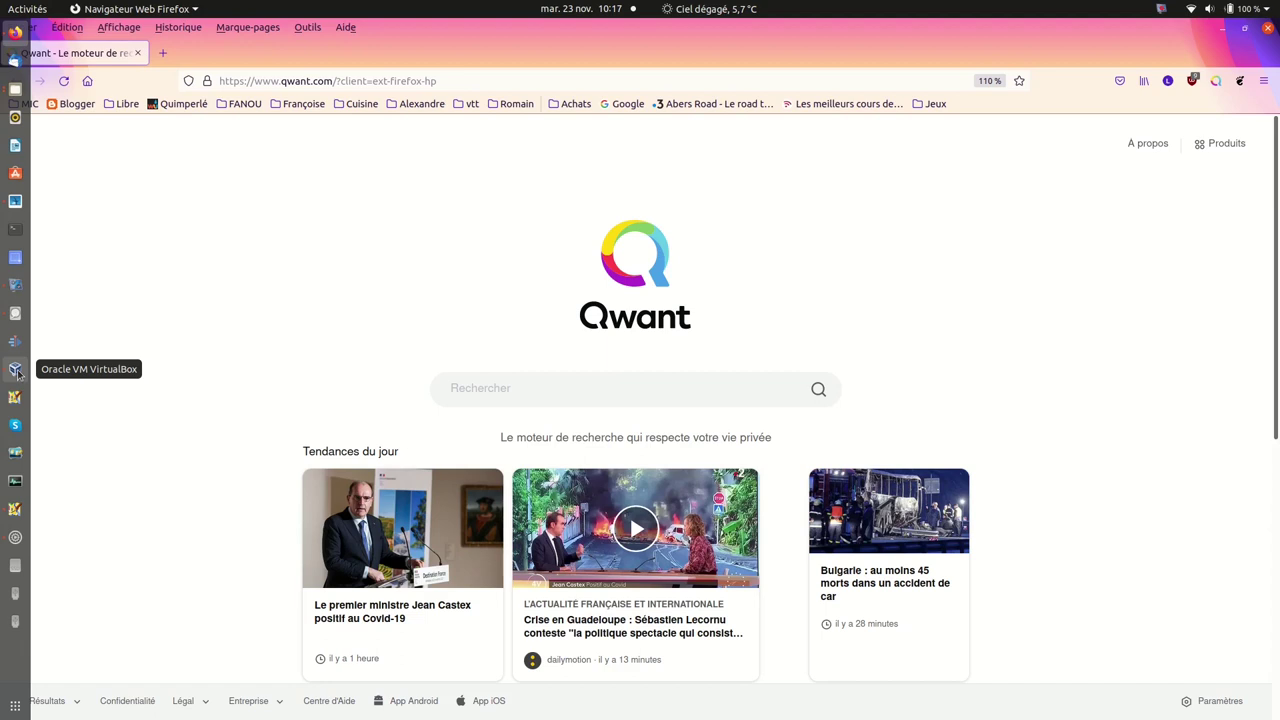
{"action": "left_click", "coordinate": [16, 370]}
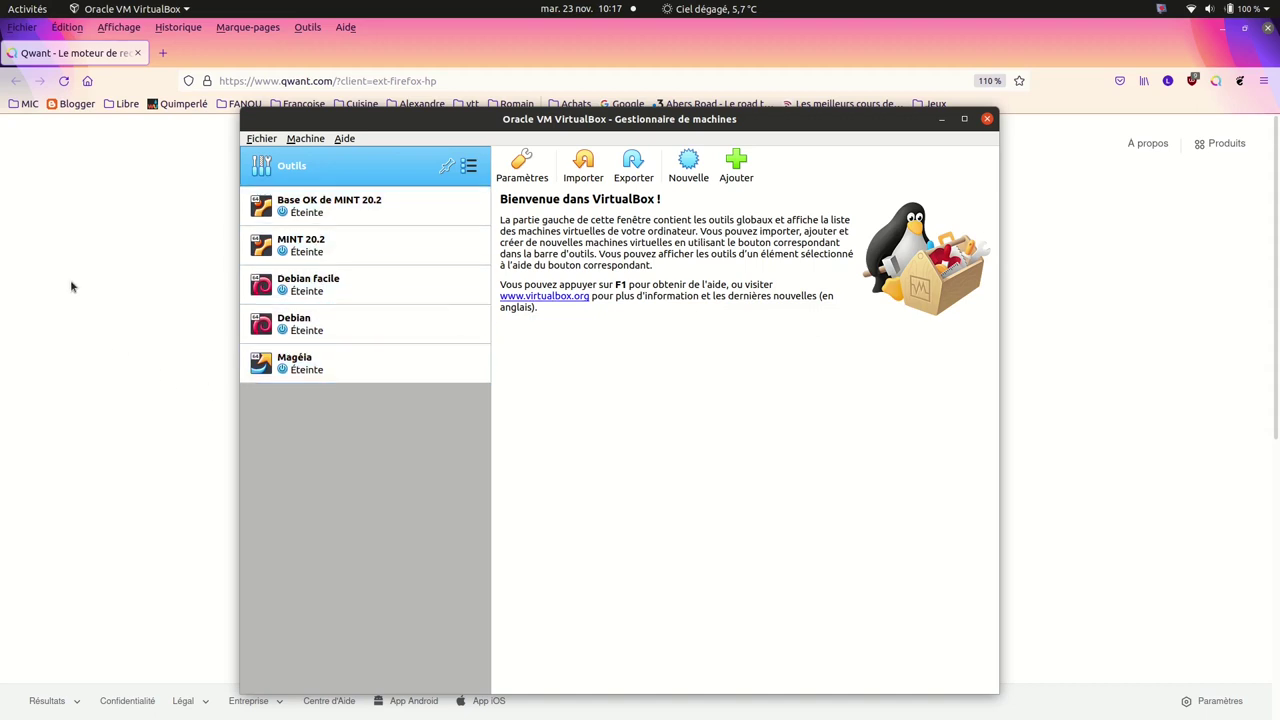
{"action": "mouse_move", "coordinate": [2, 290]}
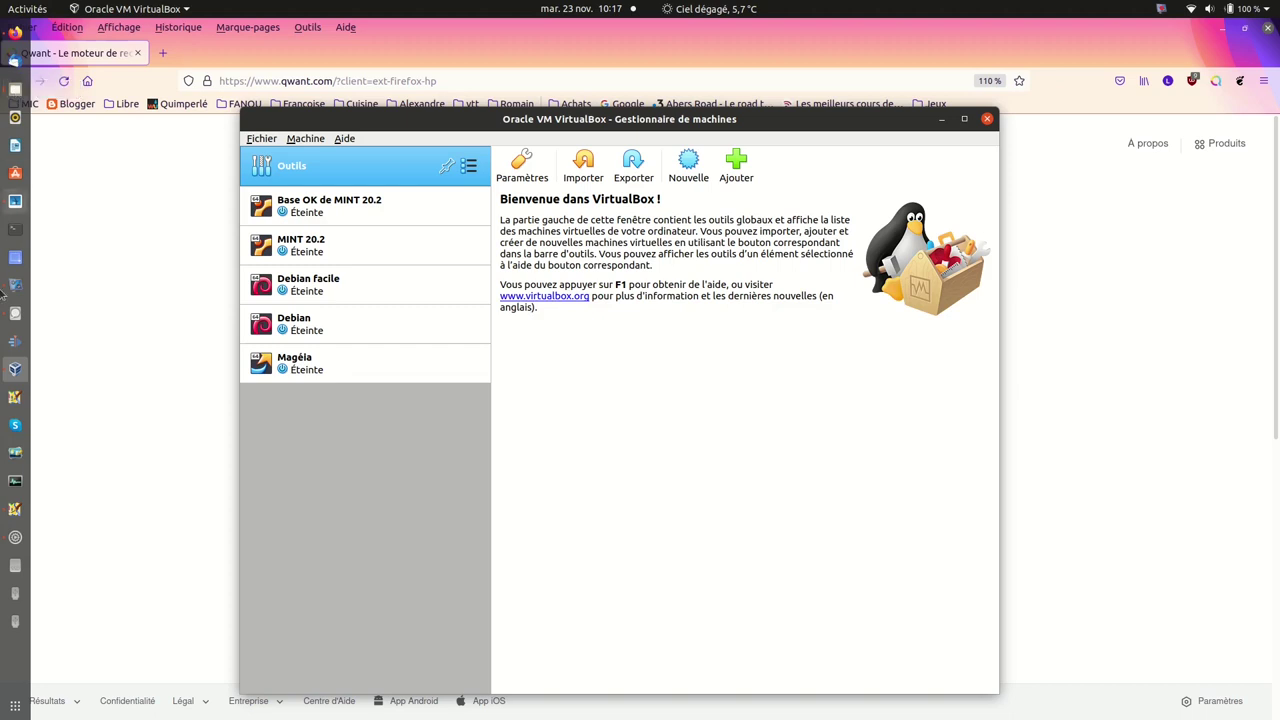
{"action": "left_click", "coordinate": [15, 320]}
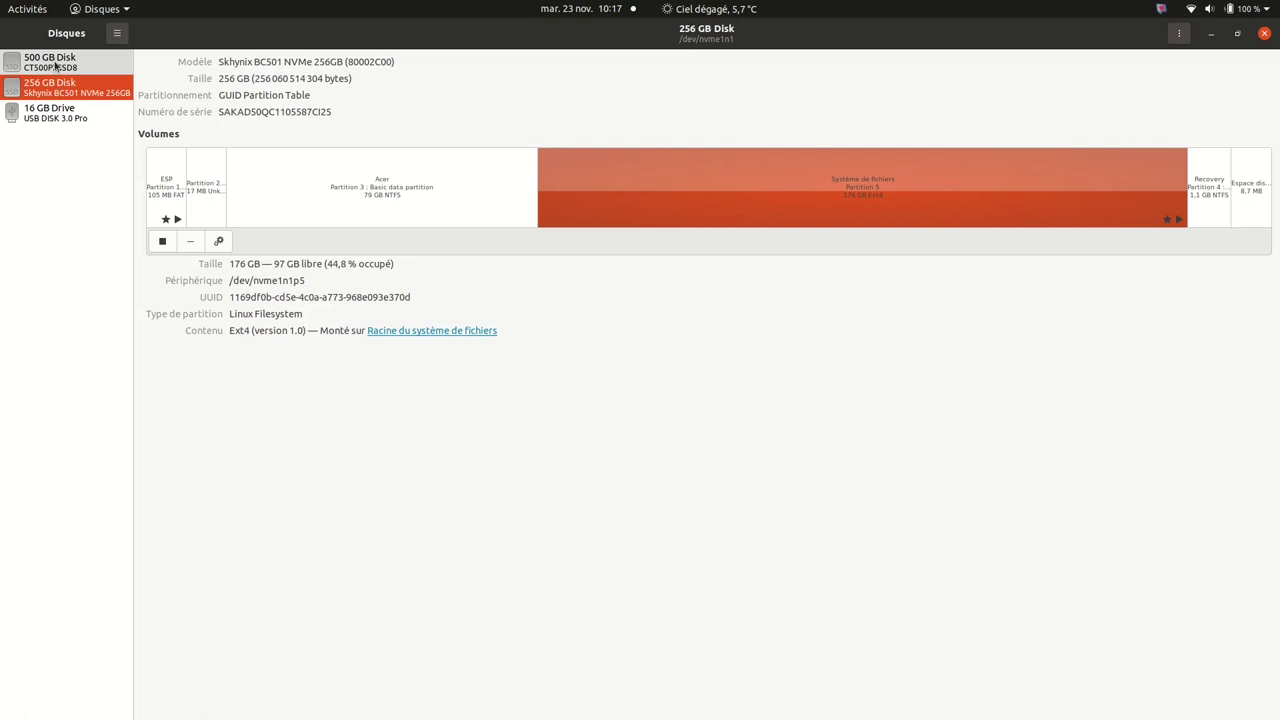
Step: Select the DATA partition on the 500 GB disk and open its mount folder in the file manager
{"action": "left_click", "coordinate": [55, 66]}
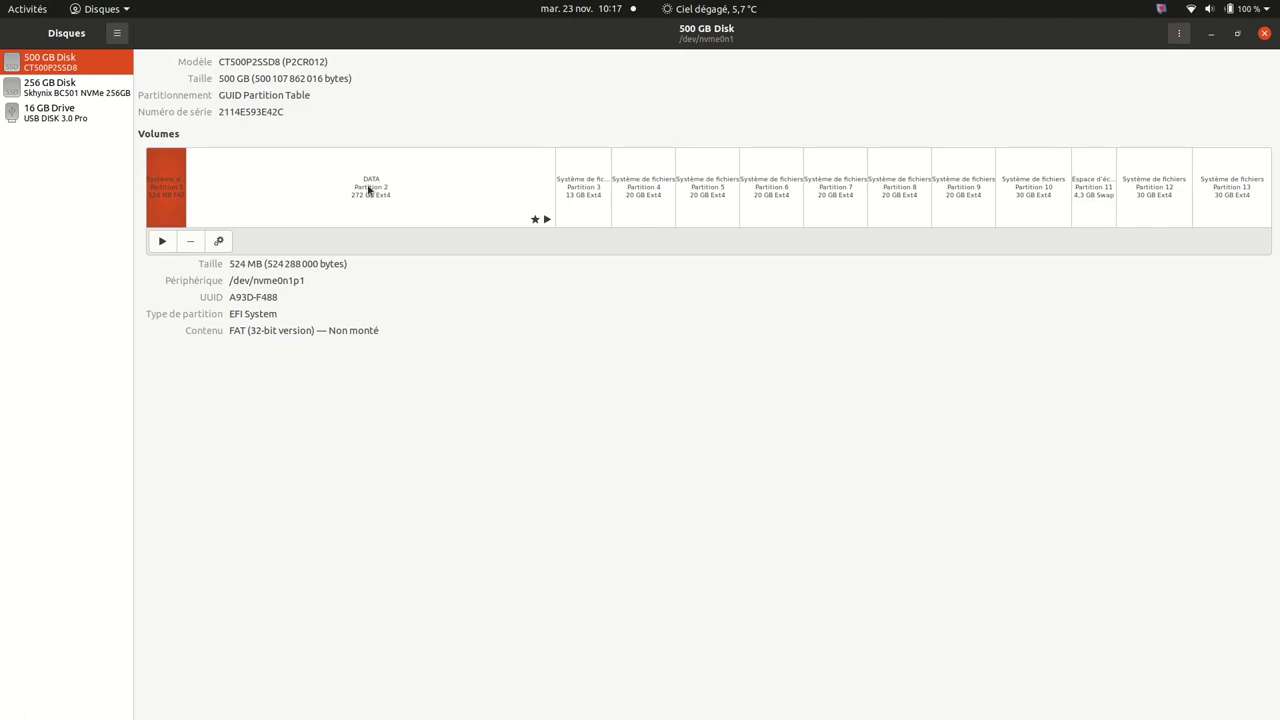
{"action": "left_click", "coordinate": [369, 190]}
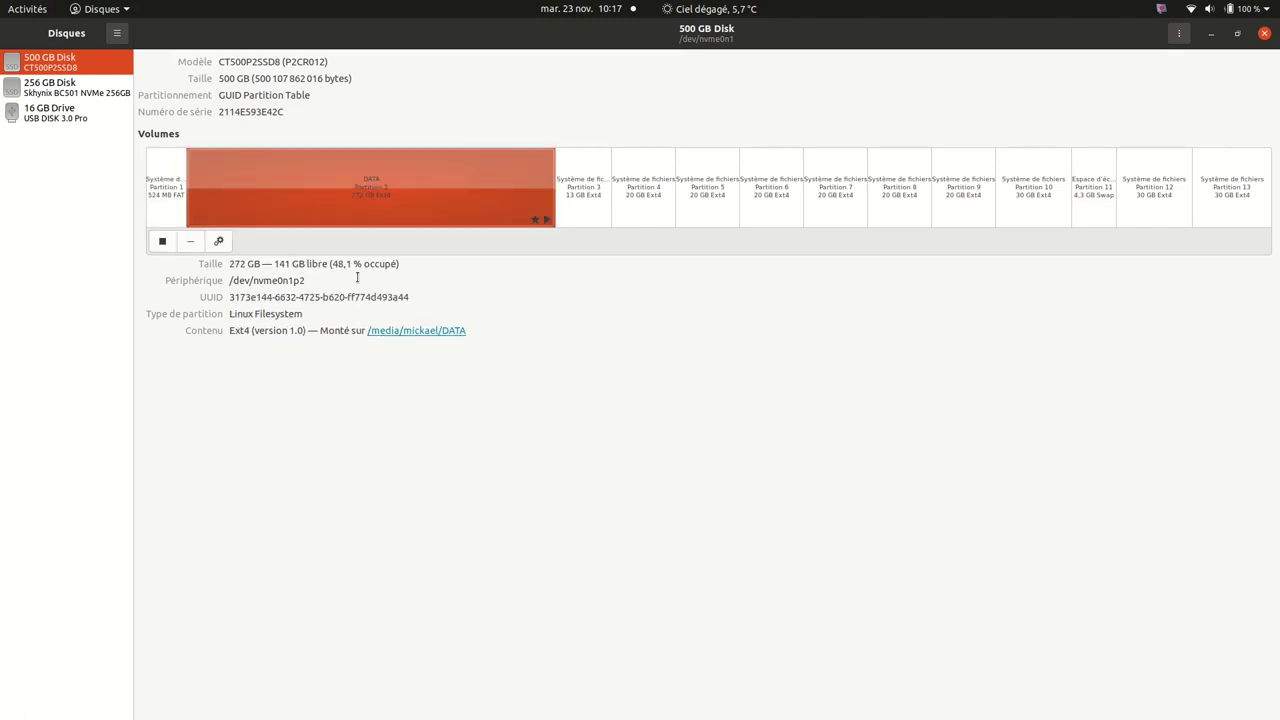
{"action": "left_click", "coordinate": [424, 333]}
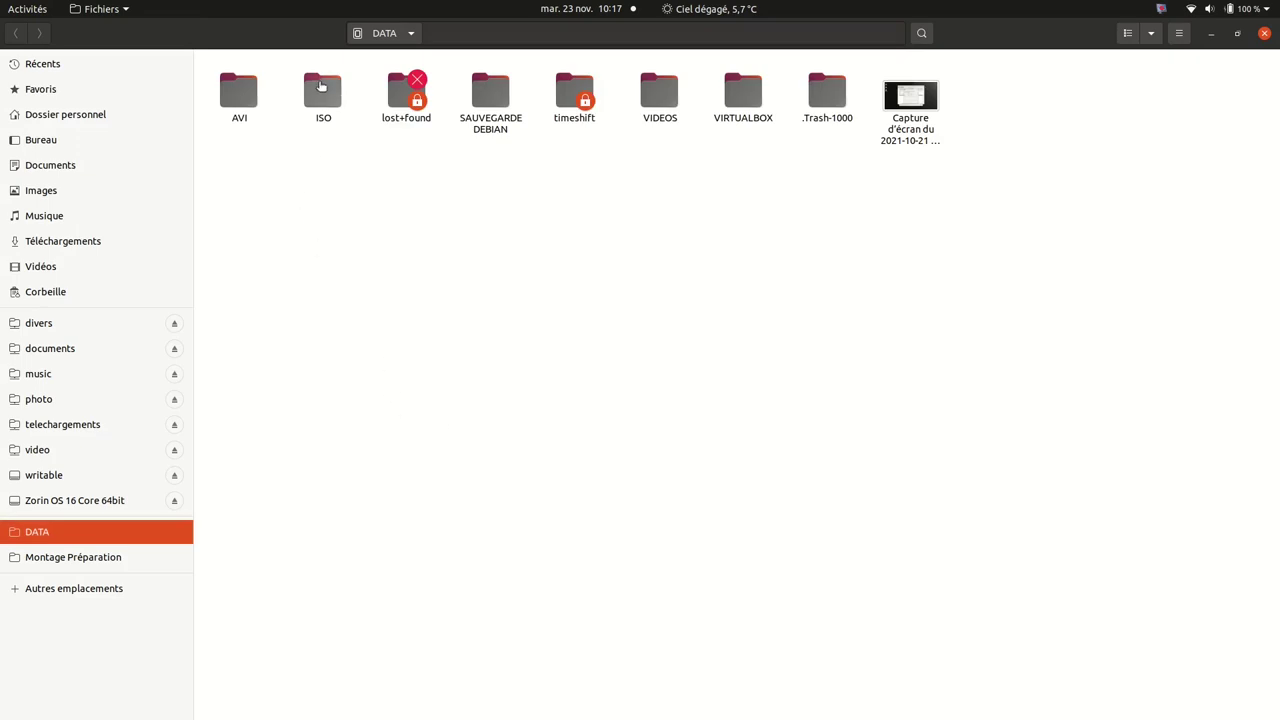
Step: Look into the ISO, VIDEOS and VIRTUALBOX folders of the DATA partition, returning to DATA after each
{"action": "double_click", "coordinate": [324, 96]}
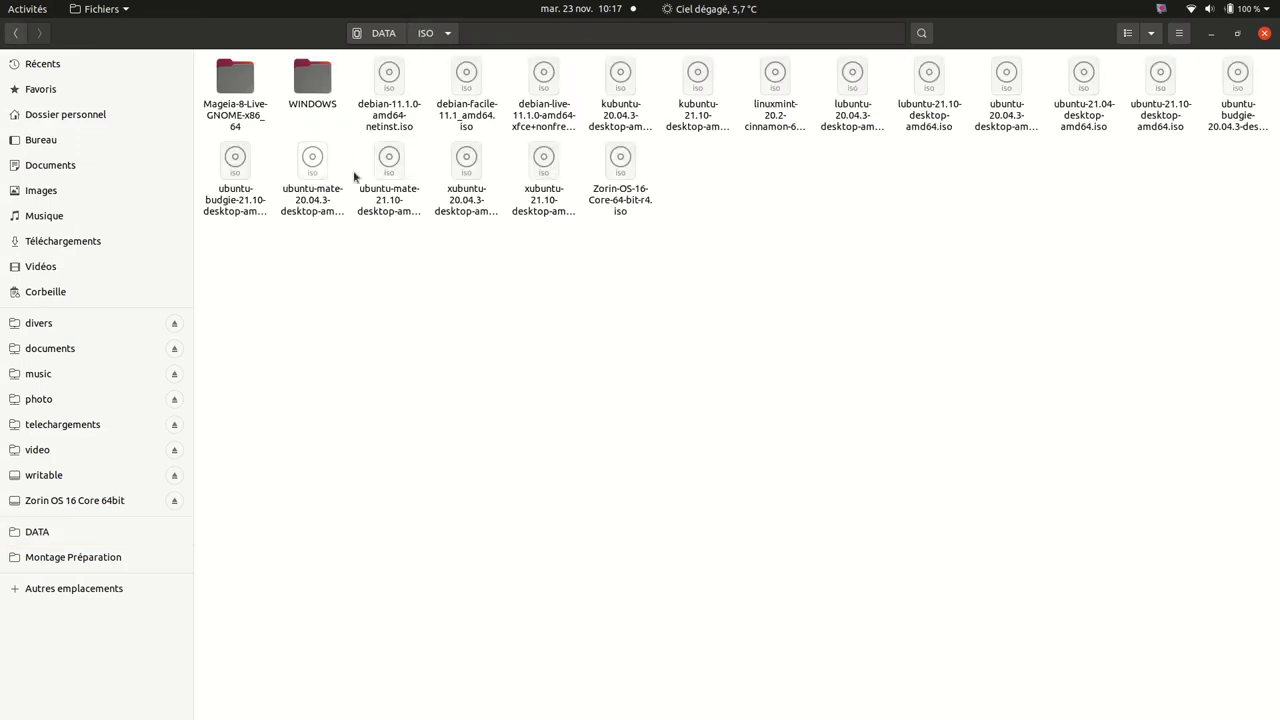
{"action": "left_click", "coordinate": [371, 37]}
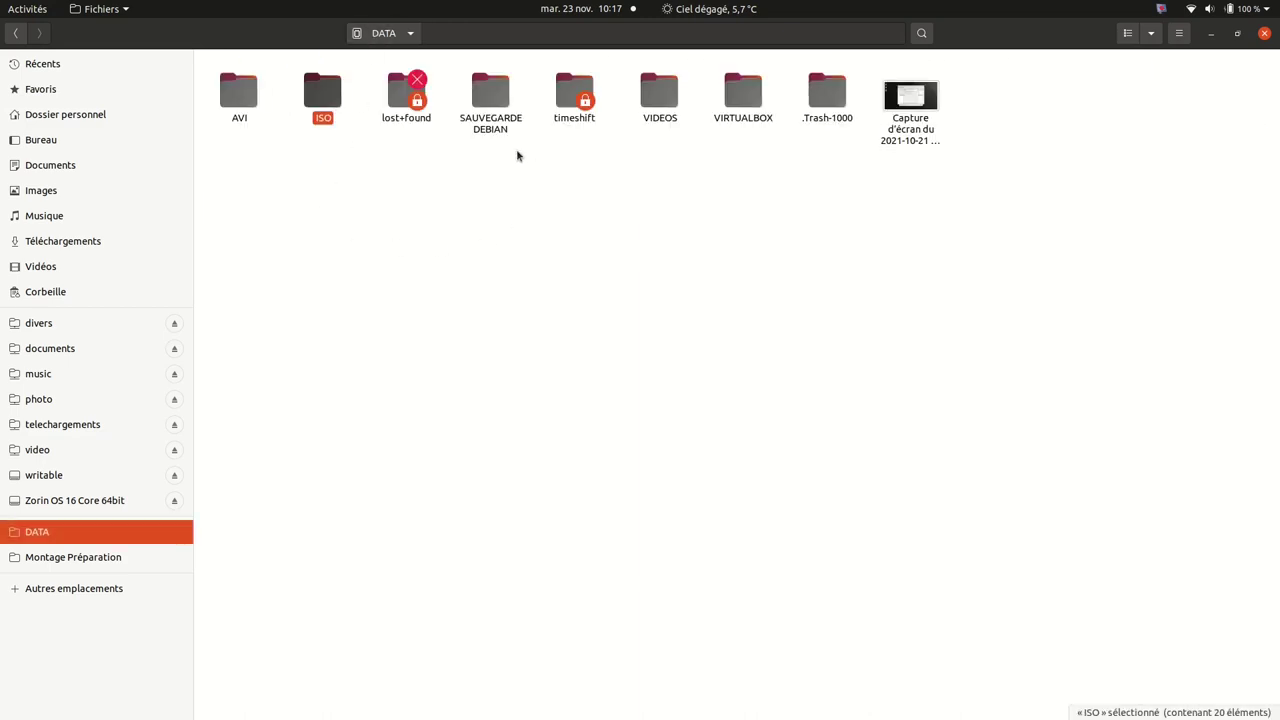
{"action": "double_click", "coordinate": [660, 98]}
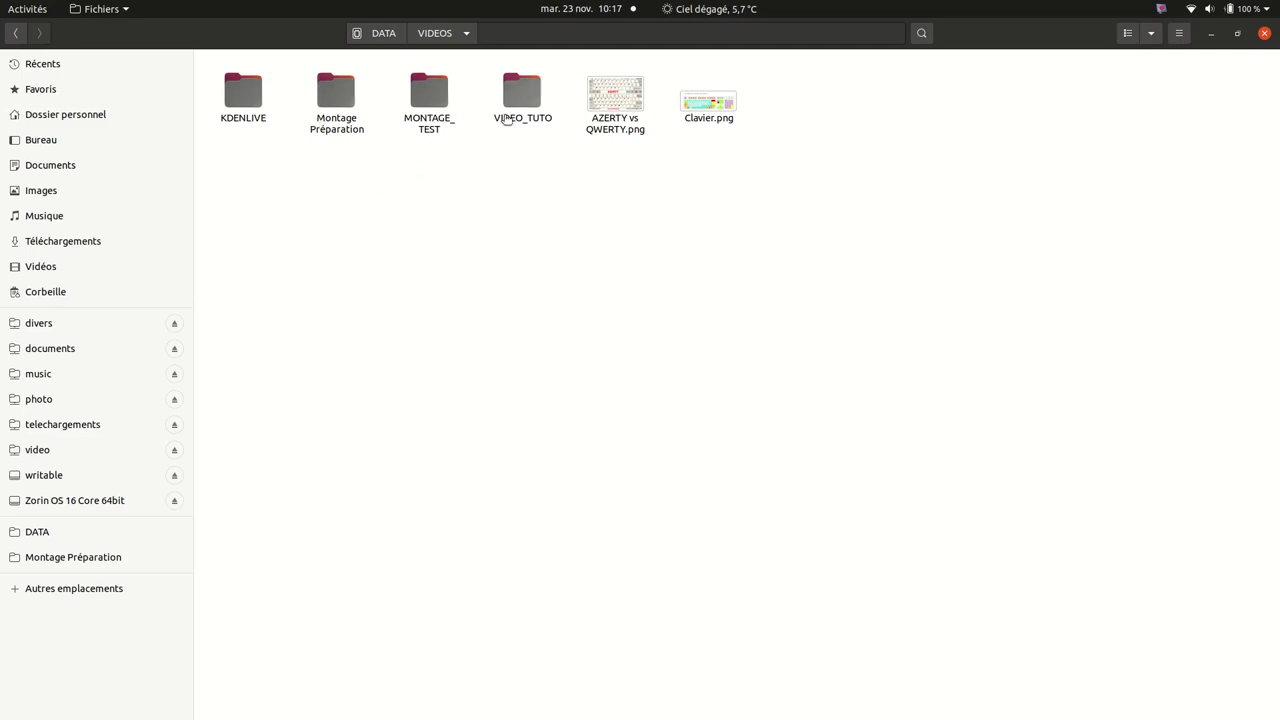
{"action": "left_click", "coordinate": [378, 33]}
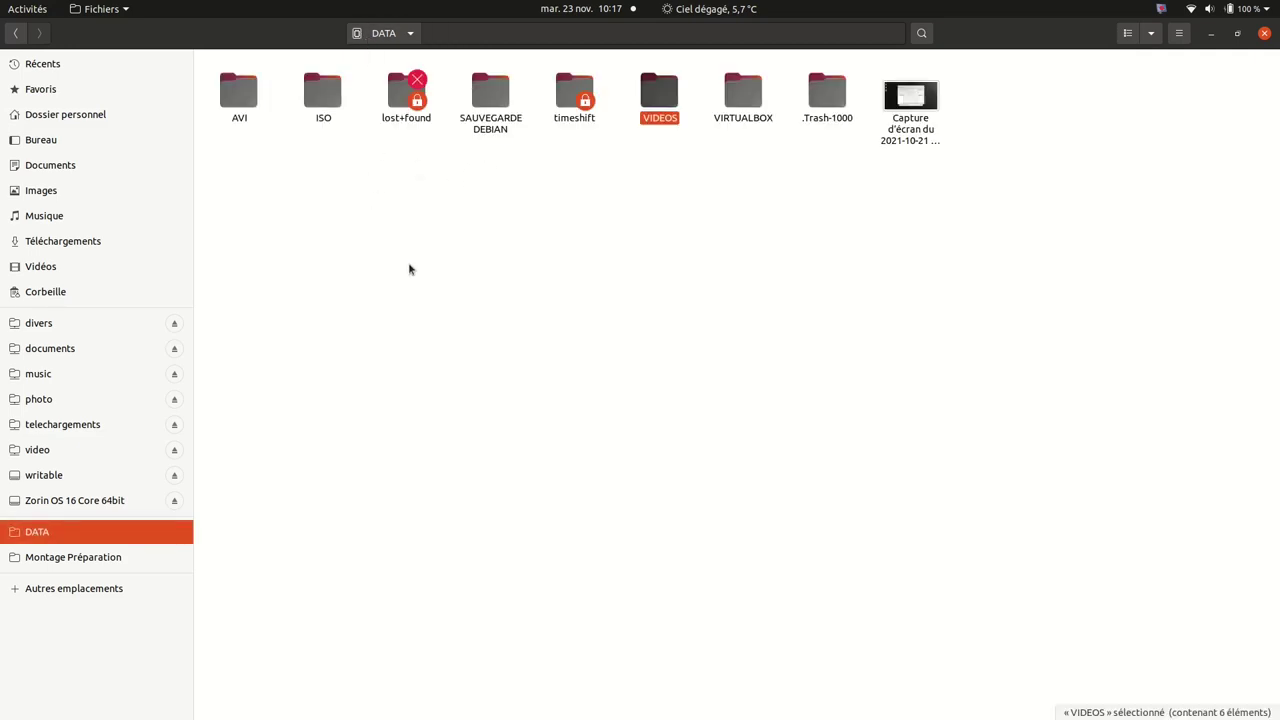
{"action": "double_click", "coordinate": [743, 92]}
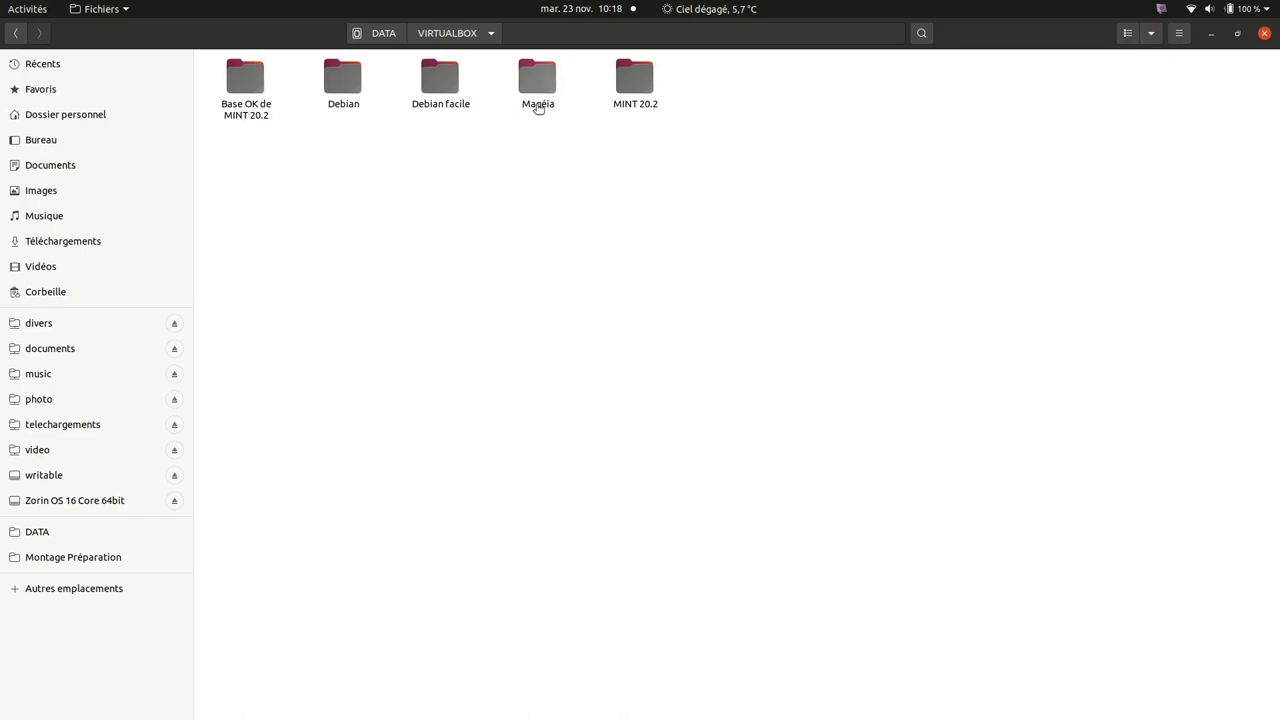
{"action": "left_click", "coordinate": [381, 36]}
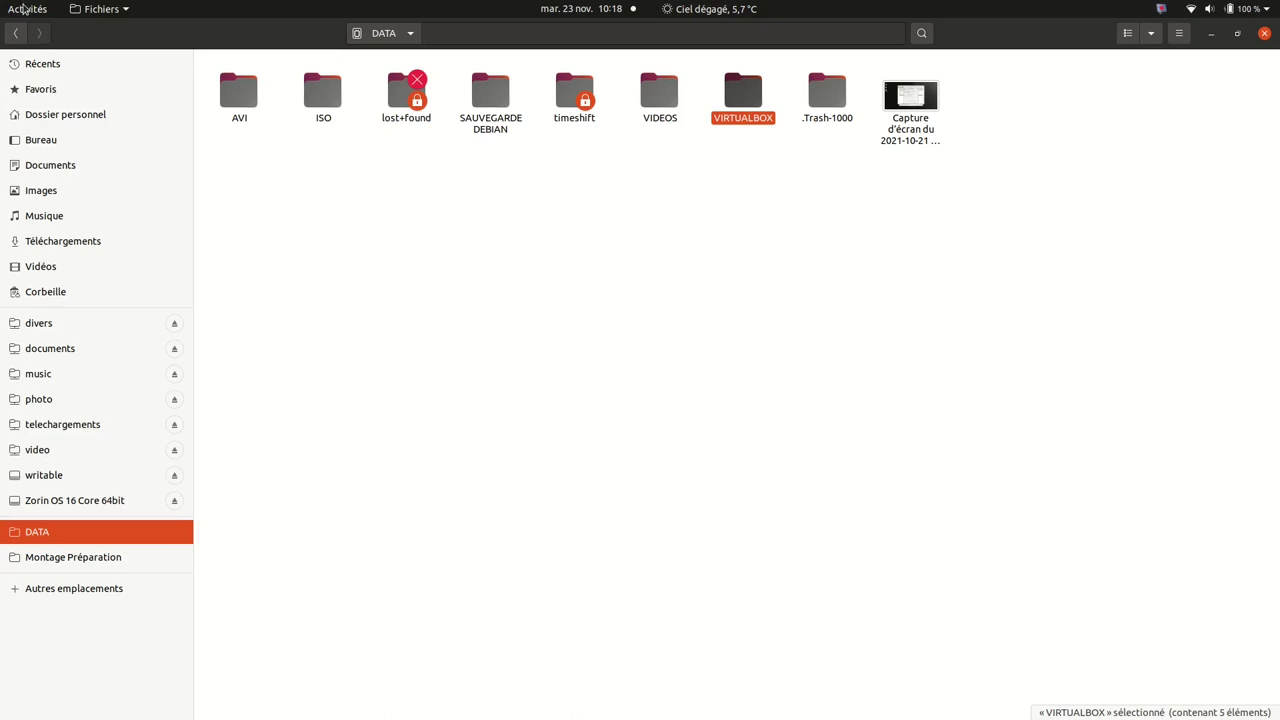
Step: Open the Java OpenStreetMap editor to view its loaded map data and switch back to the file manager
{"action": "mouse_move", "coordinate": [3, 173]}
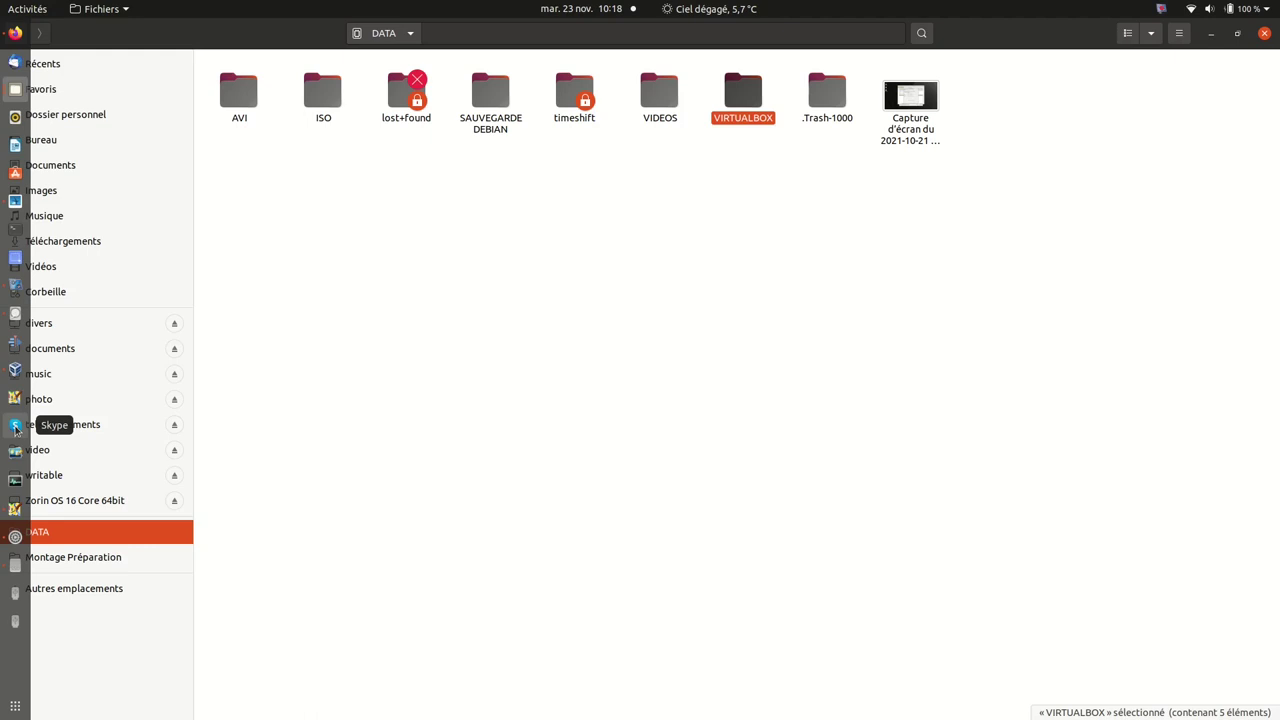
{"action": "left_click", "coordinate": [14, 509]}
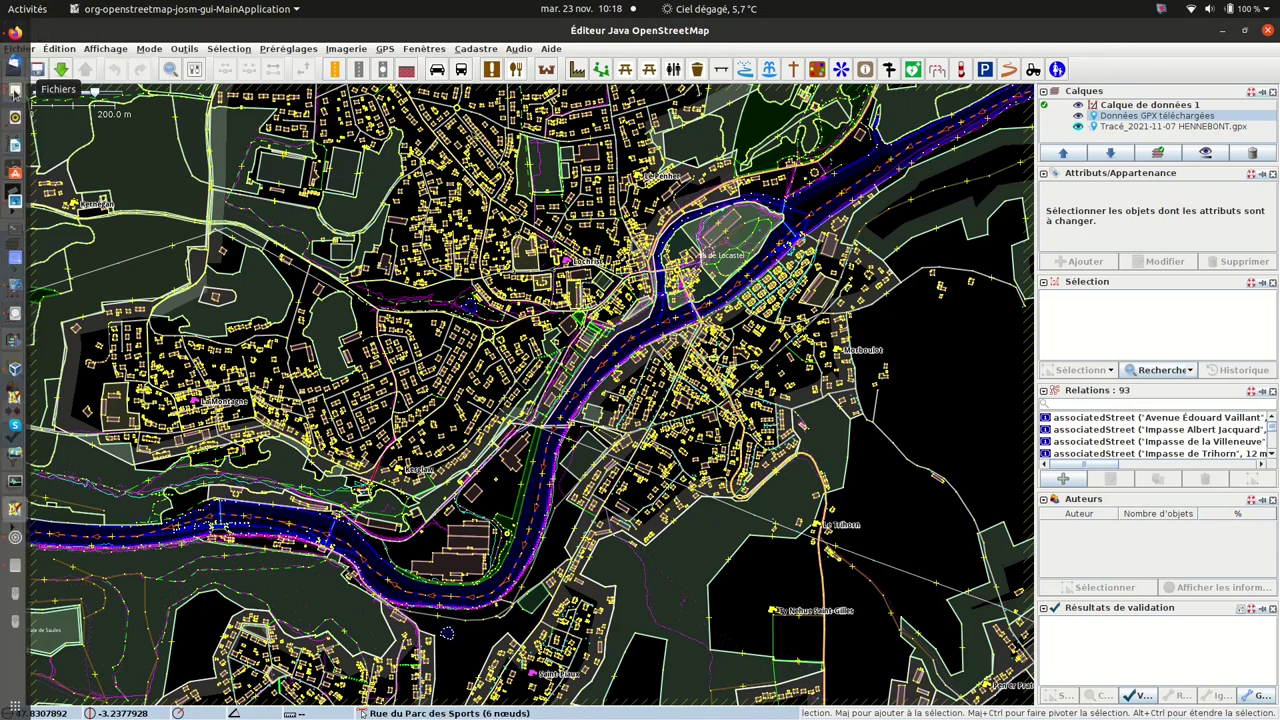
{"action": "left_click", "coordinate": [14, 91]}
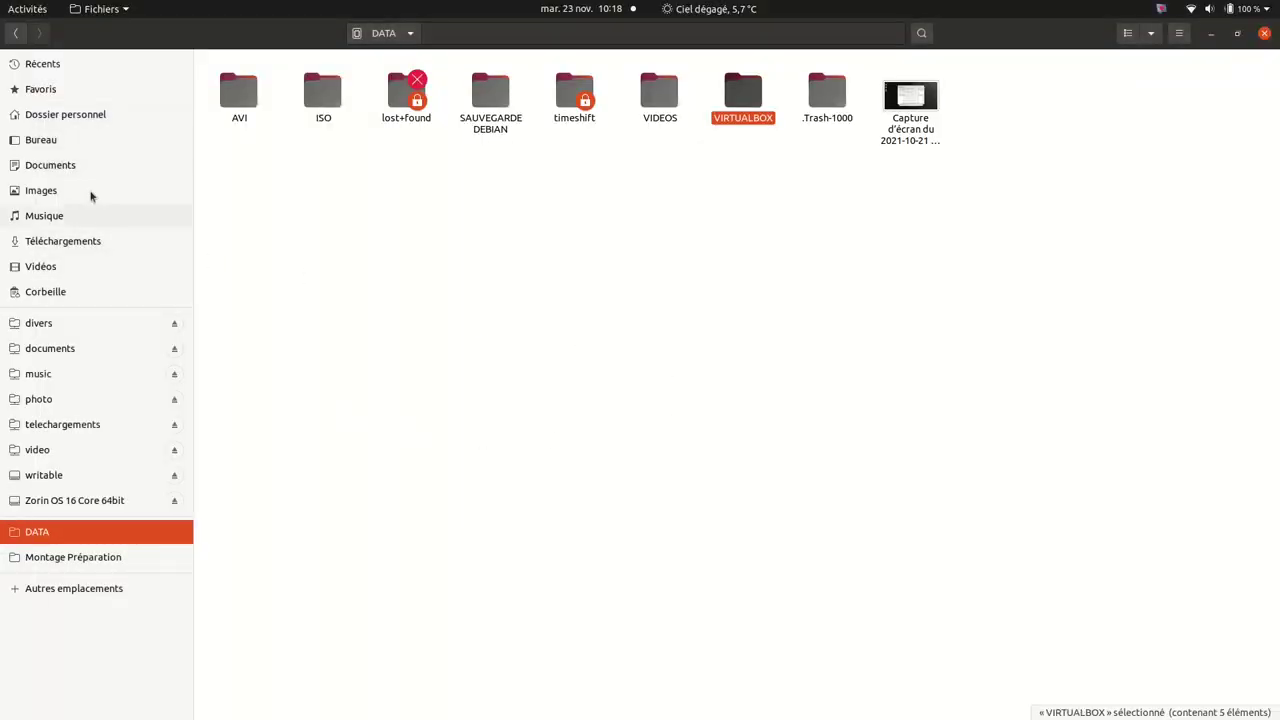
Step: Browse from the personal folder into .local and its share folder, and return to the personal folder
{"action": "left_click", "coordinate": [78, 114]}
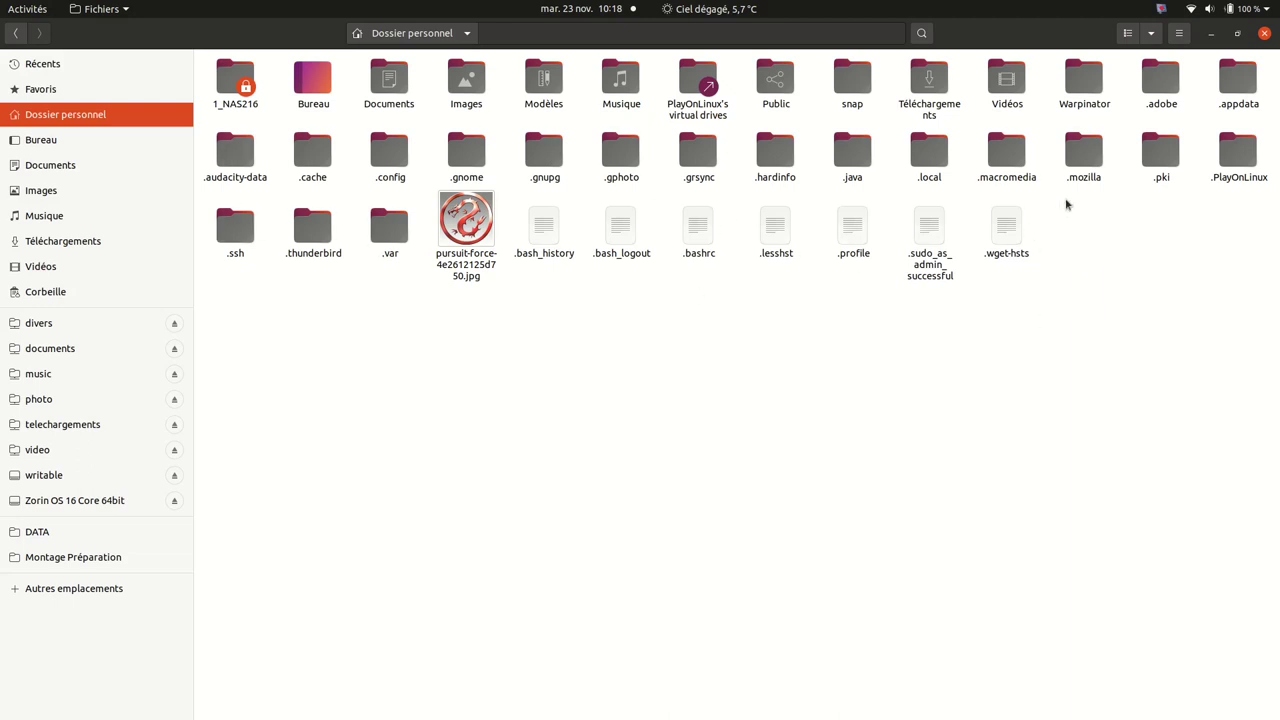
{"action": "double_click", "coordinate": [921, 151]}
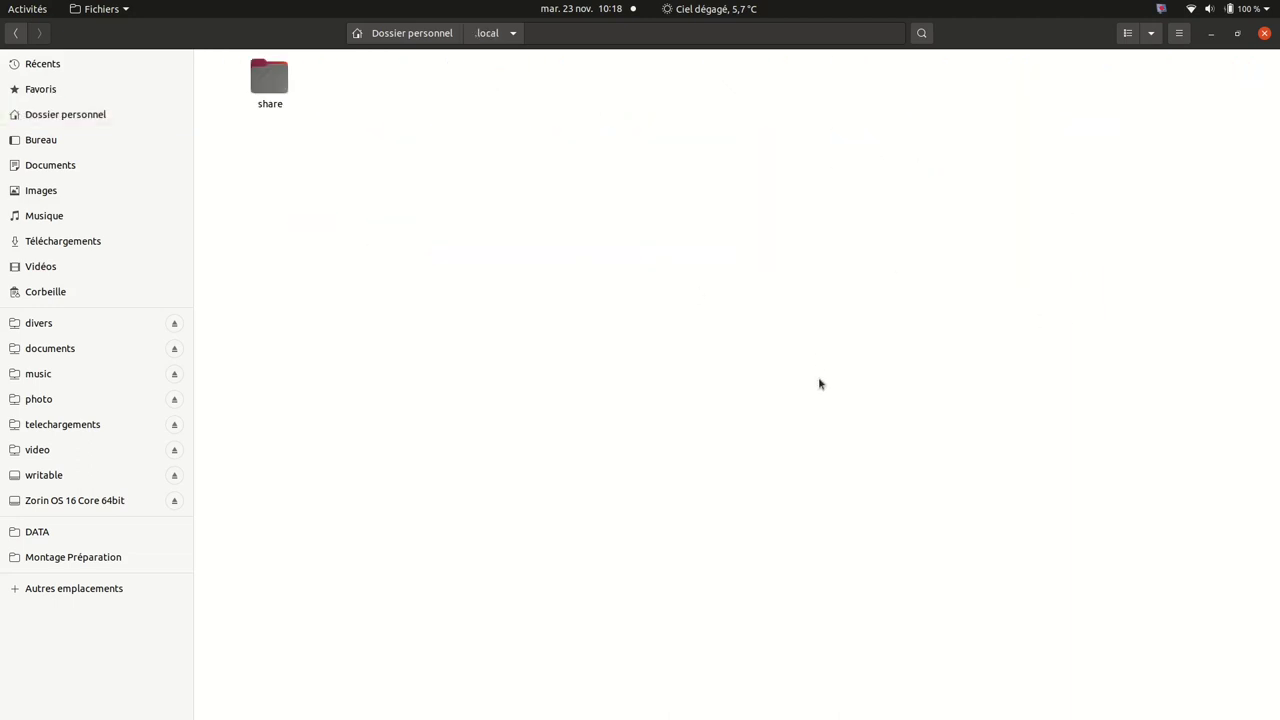
{"action": "double_click", "coordinate": [265, 76]}
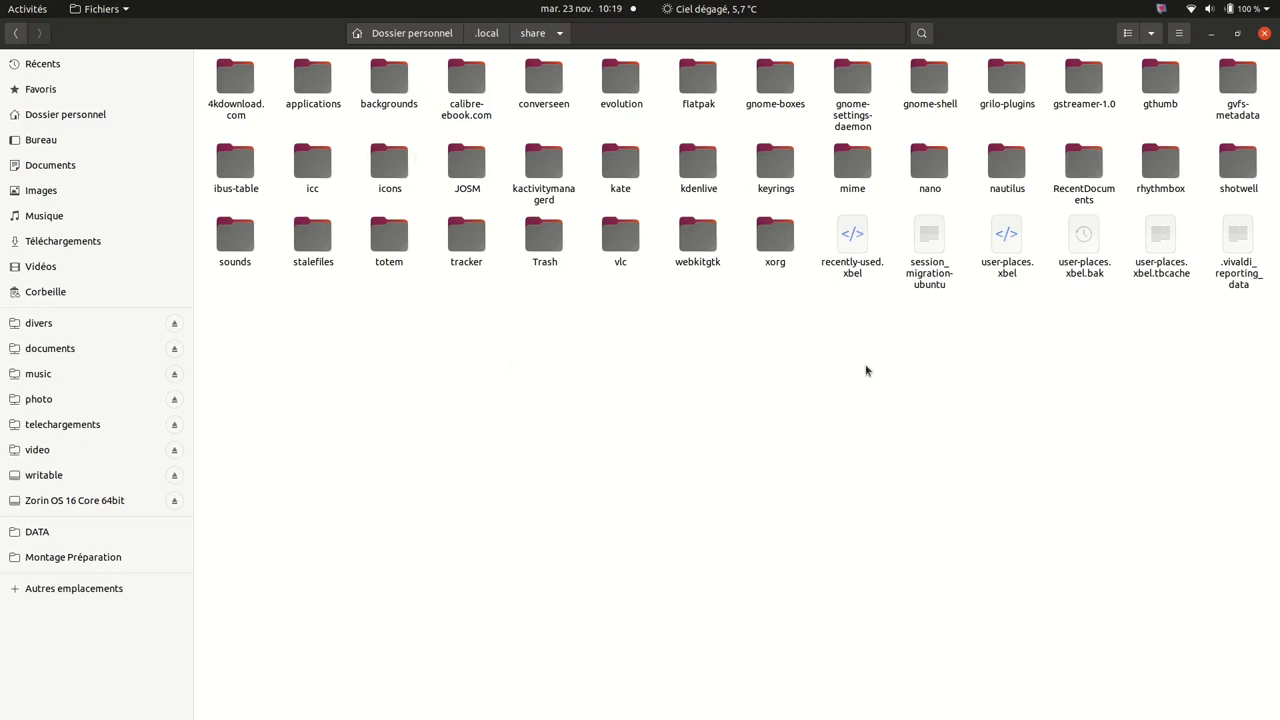
{"action": "key", "text": "alt+Up"}
{"action": "key", "text": "alt+Up"}
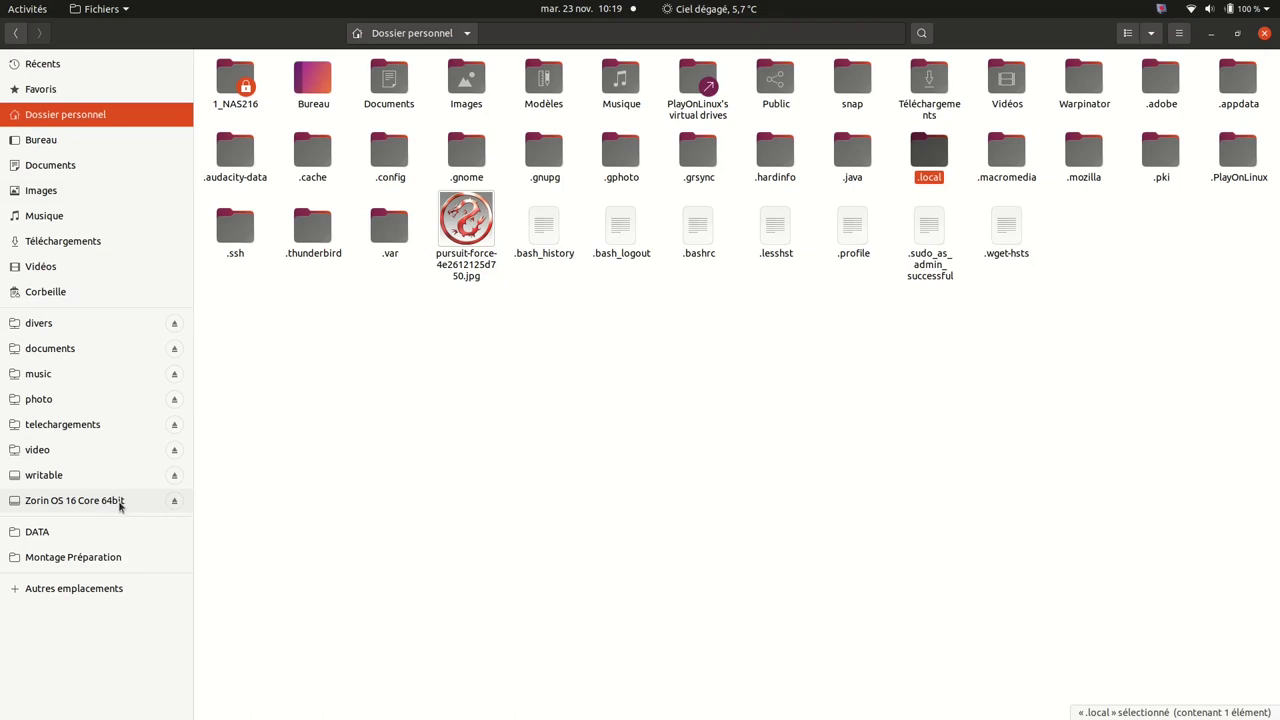
Step: Launch balenaEtcher-1.5.122-x64.AppImage from the Bureau folder to view its flashing window and close it
{"action": "double_click", "coordinate": [305, 85]}
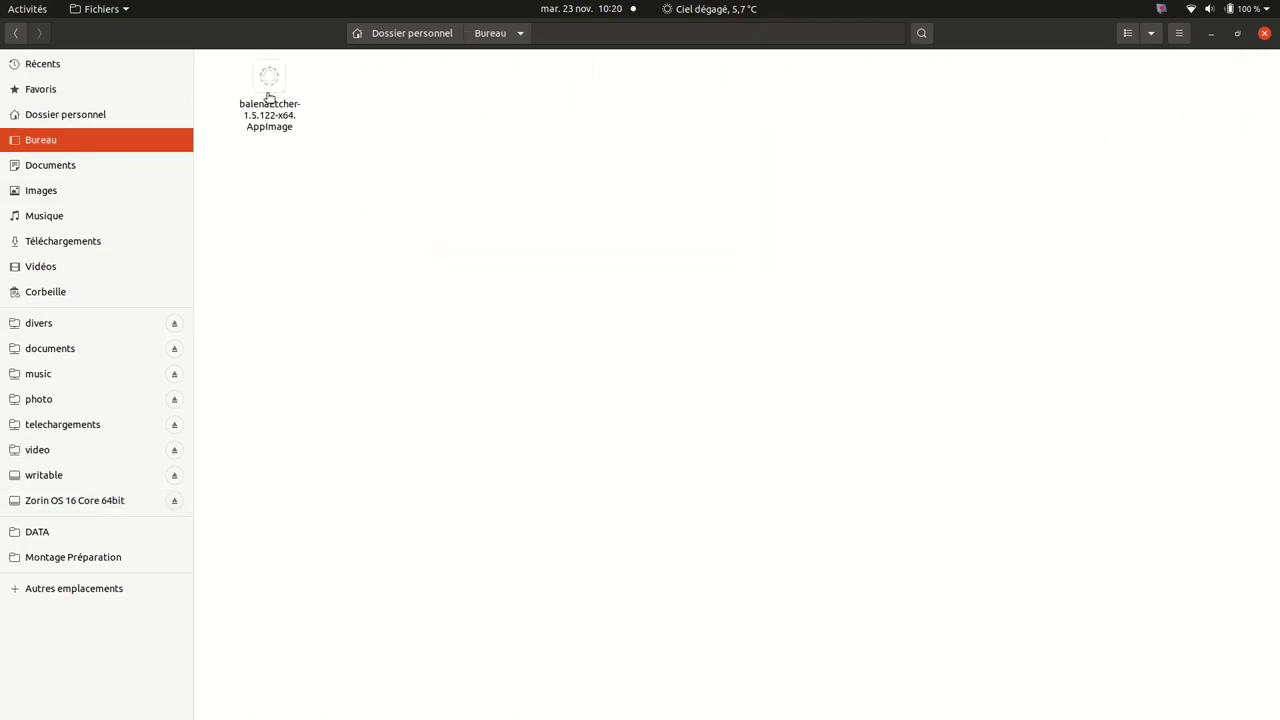
{"action": "left_click", "coordinate": [269, 93]}
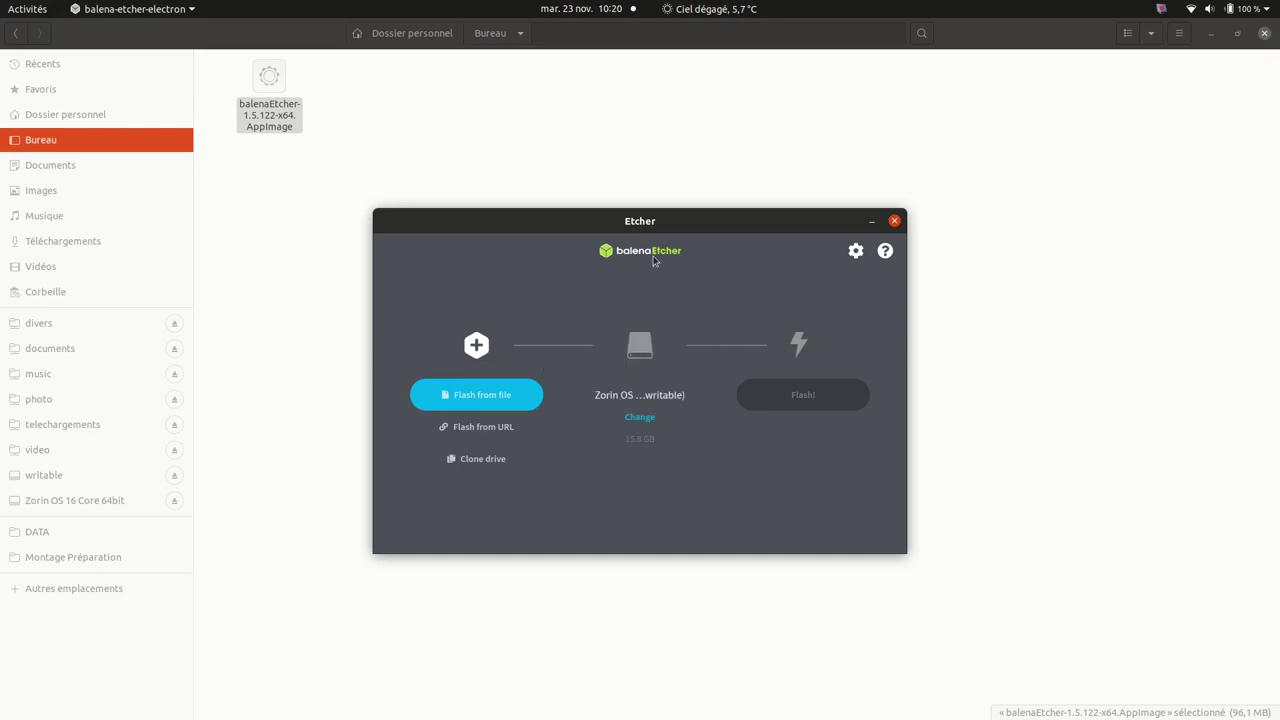
{"action": "left_click", "coordinate": [895, 221]}
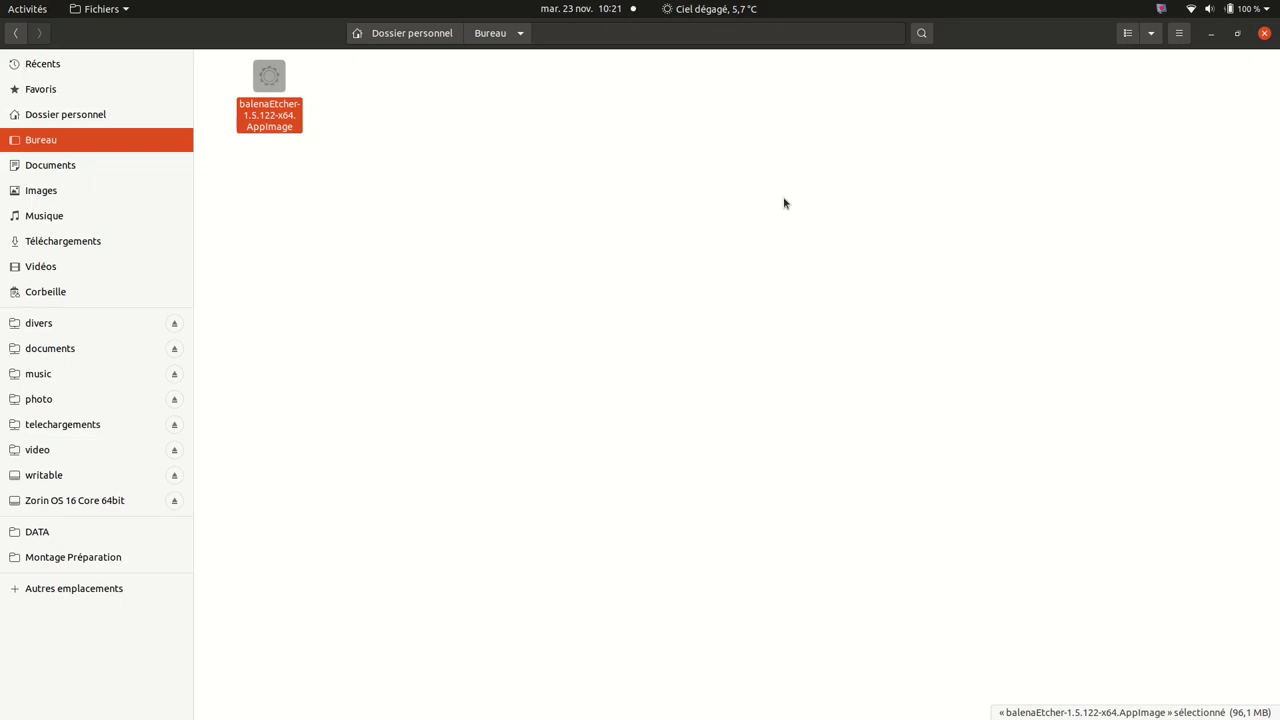
Step: Close the Java OpenStreetMap editor, Disks, VirtualBox and Firefox windows
{"action": "key", "text": "alt+Tab"}
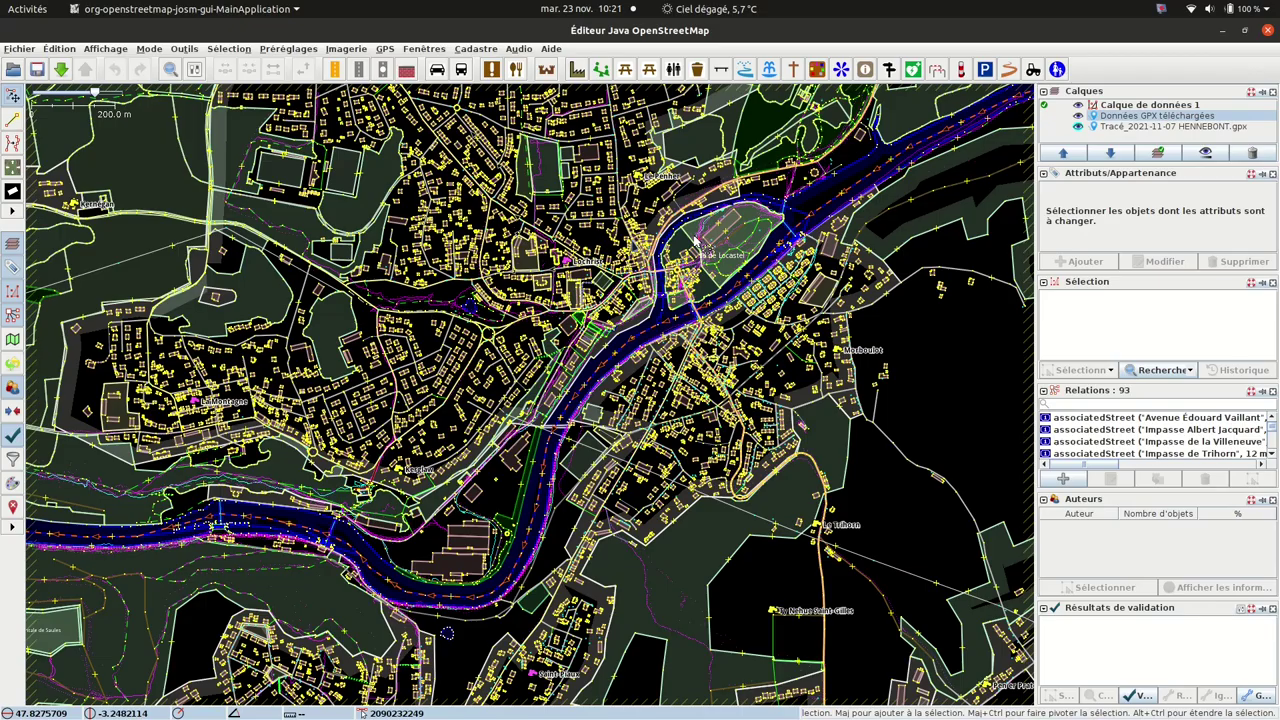
{"action": "left_click", "coordinate": [1268, 32]}
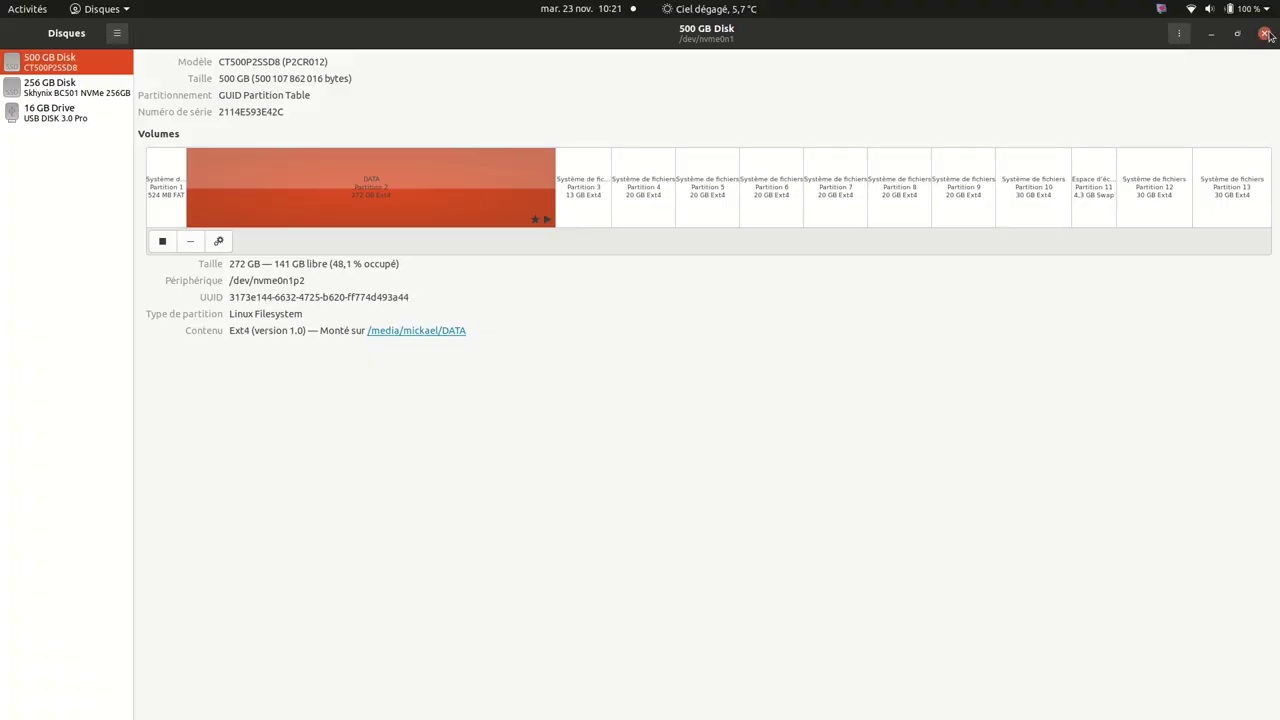
{"action": "left_click", "coordinate": [1266, 34]}
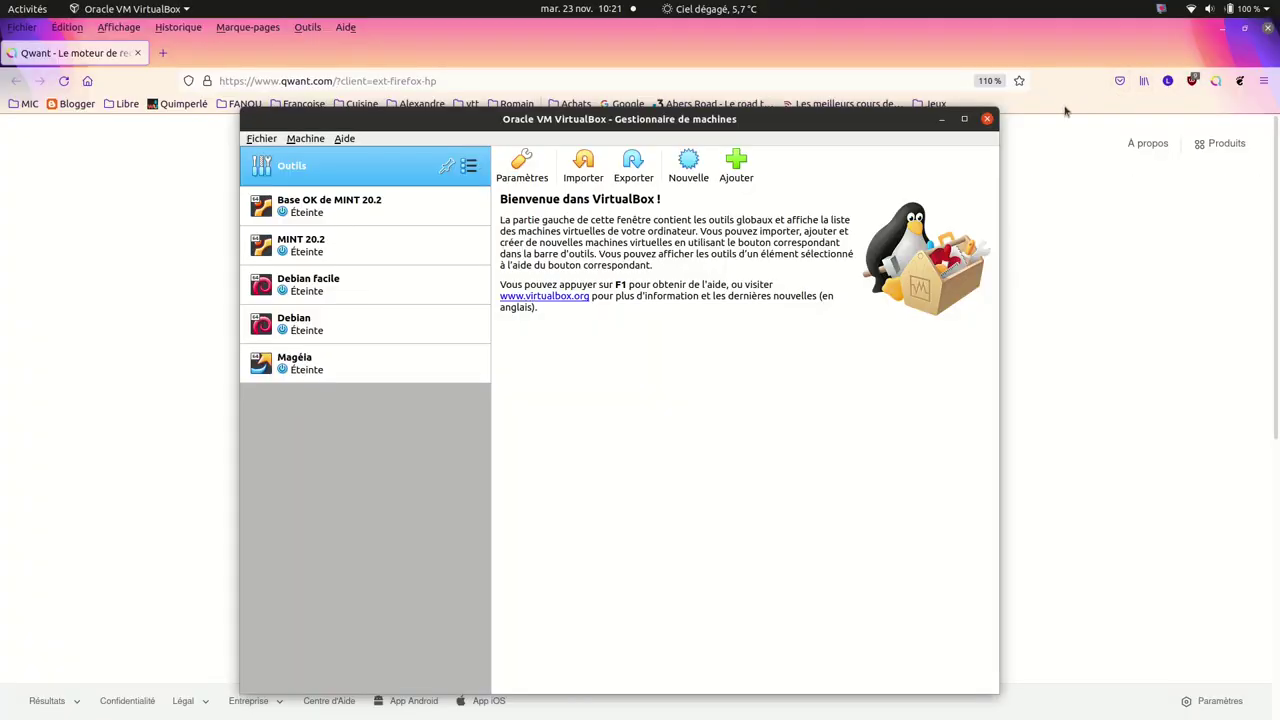
{"action": "left_click", "coordinate": [987, 119]}
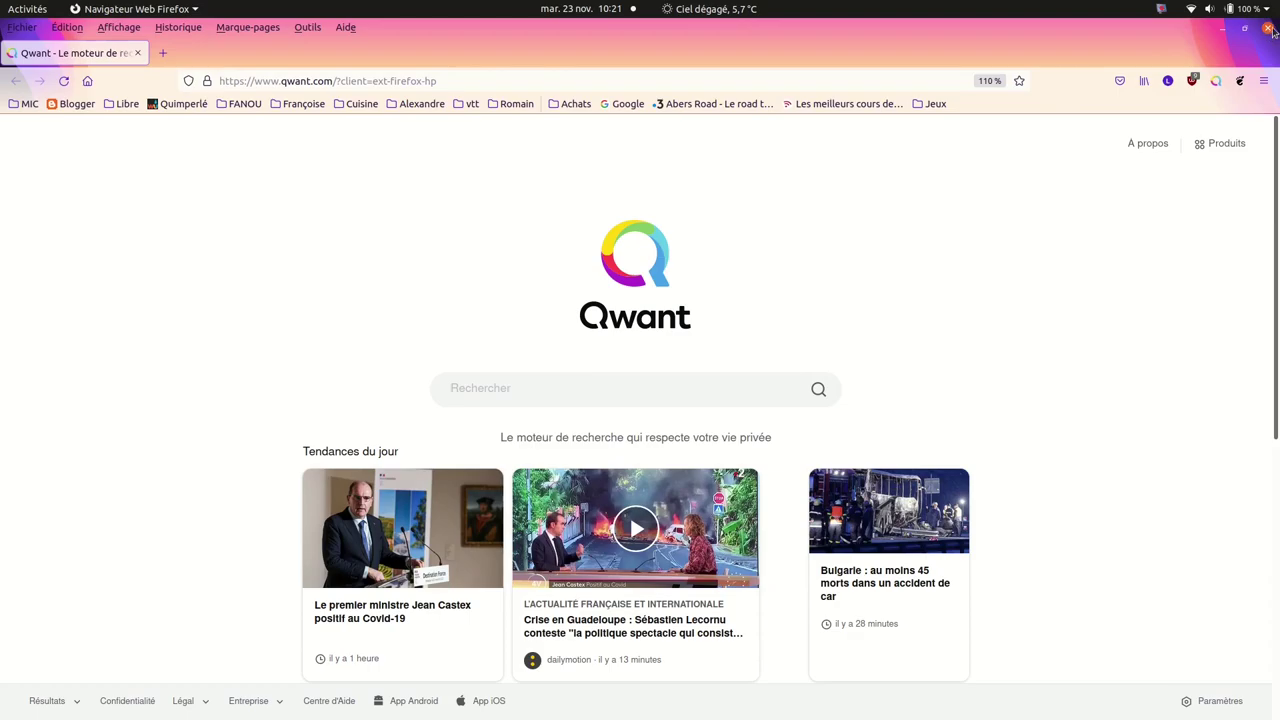
{"action": "left_click", "coordinate": [1268, 30]}
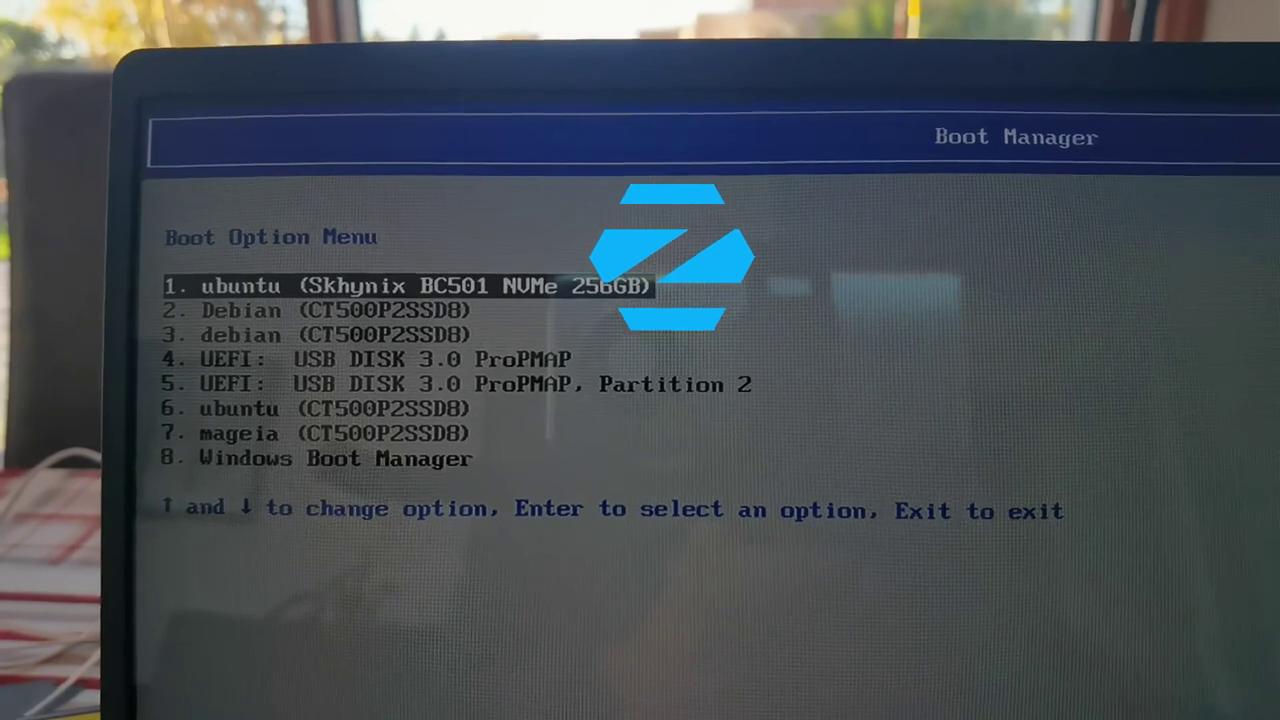
Step: Boot the computer from the first "UEFI: USB DISK 3.0 ProPMAP" entry of the boot option menu
{"action": "key", "text": "Down"}
{"action": "key", "text": "Down"}
{"action": "key", "text": "Down"}
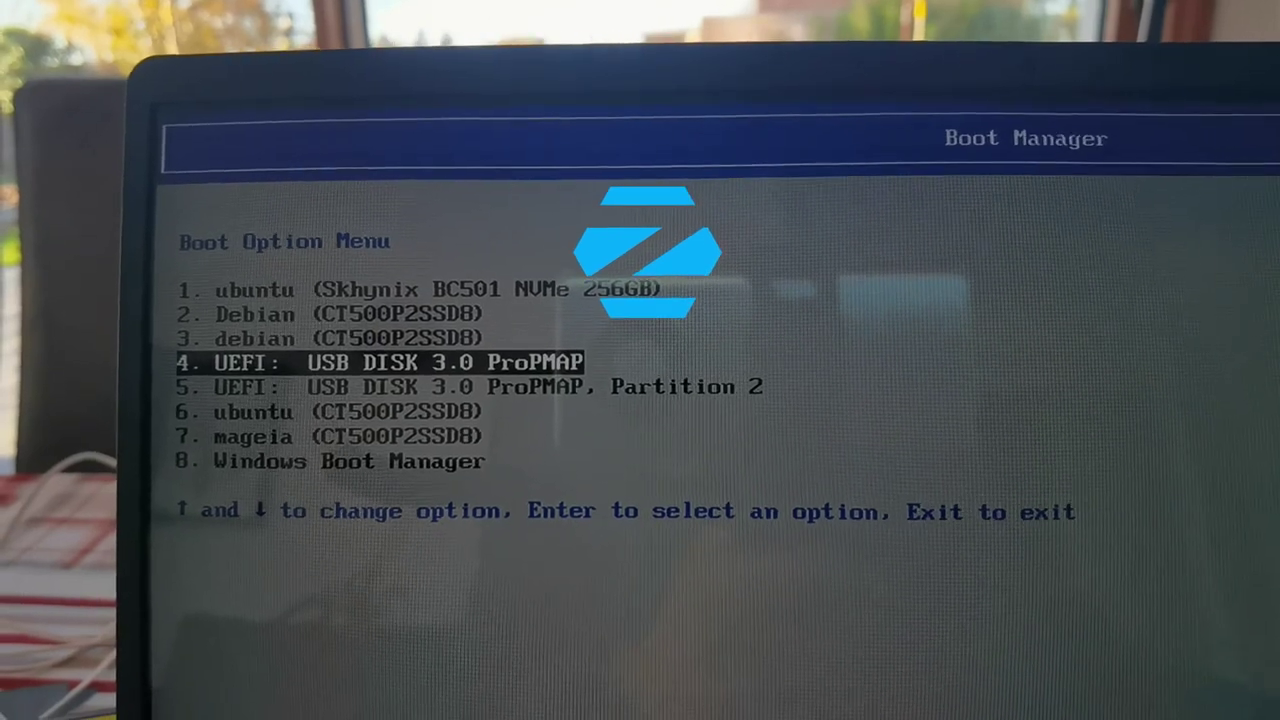
{"action": "key", "text": "Return"}
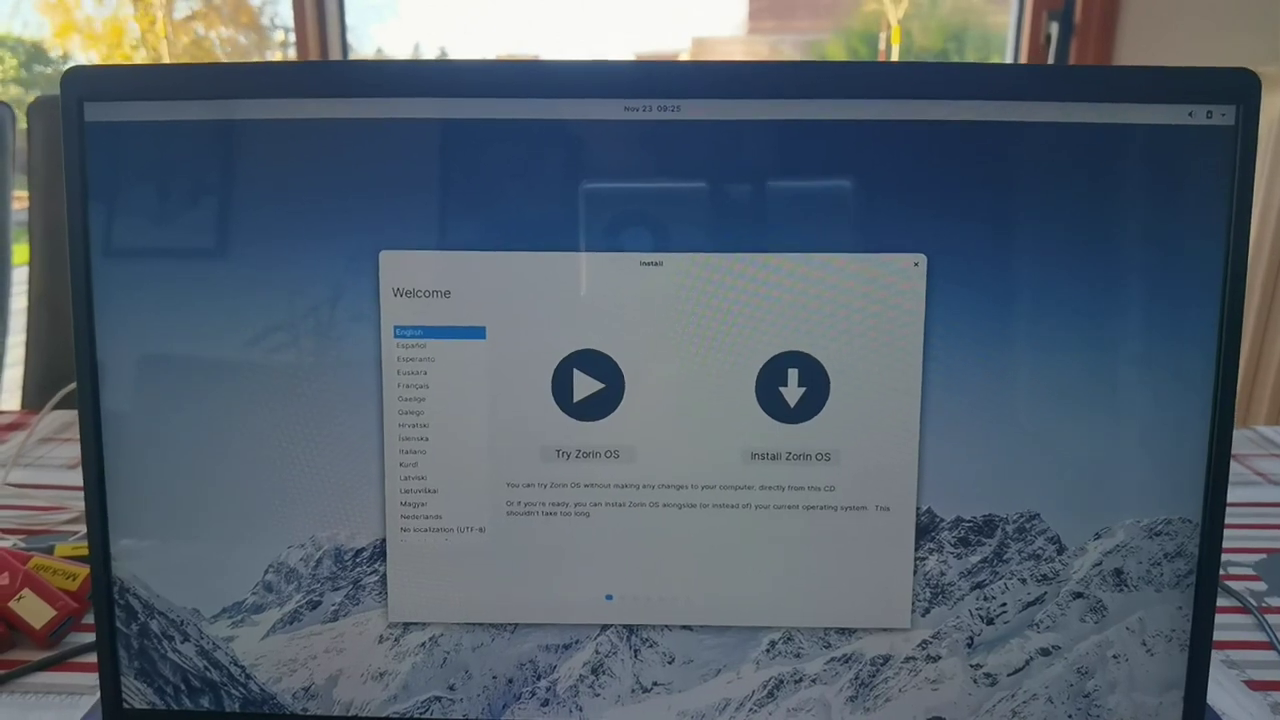
Step: Set the welcome screen's language to Français and start the Zorin OS trial session
{"action": "left_click", "coordinate": [416, 383]}
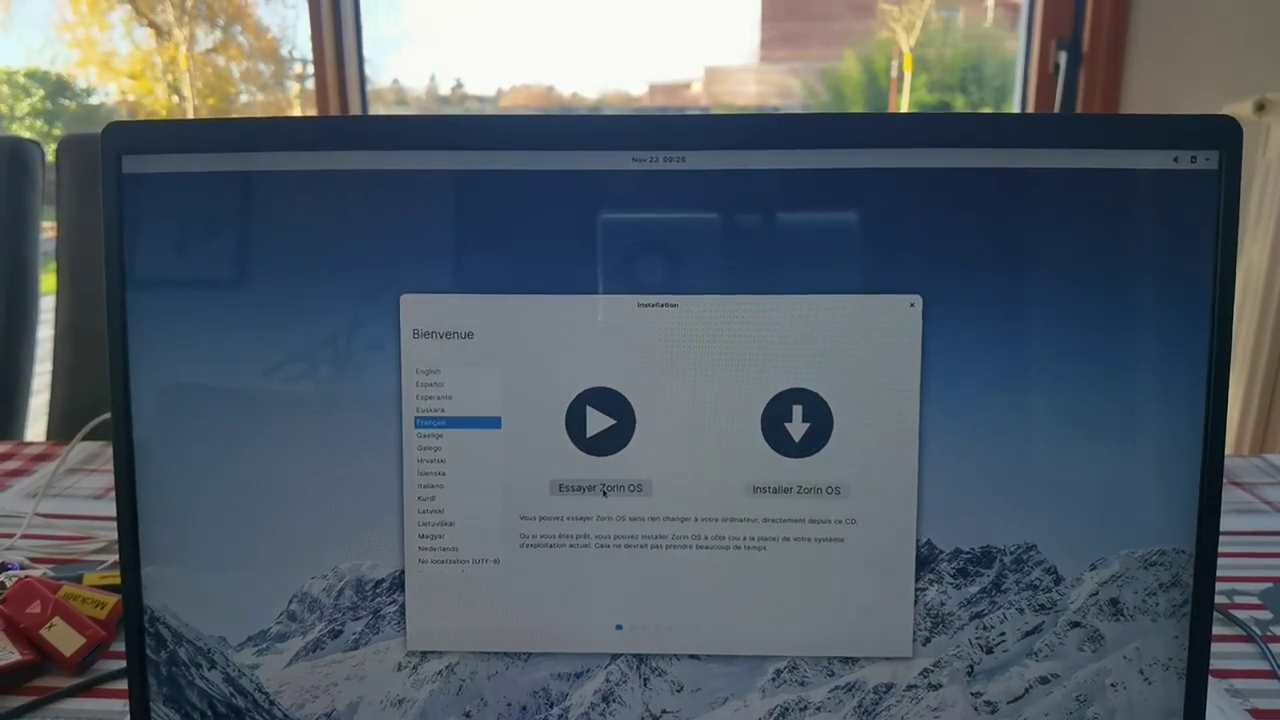
{"action": "left_click", "coordinate": [604, 489]}
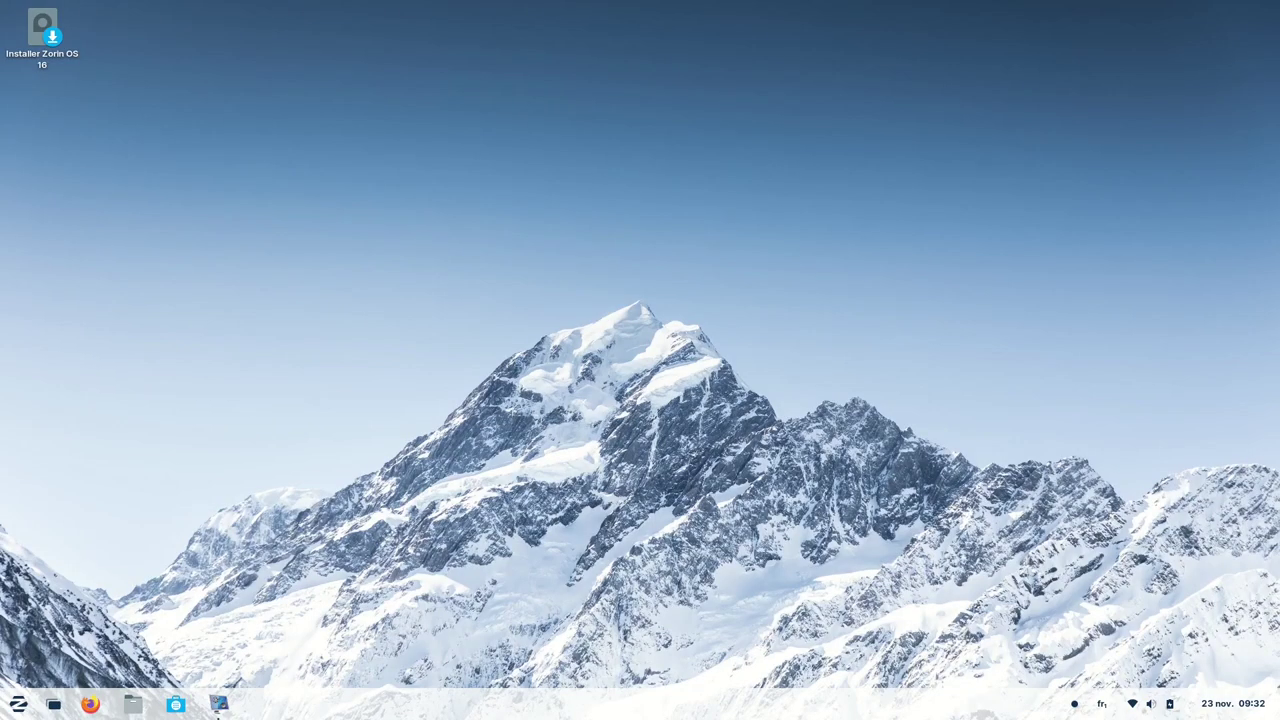
Step: Check the network connection in the system status and start the Zorin OS 16 installer from the desktop
{"action": "left_click", "coordinate": [1135, 703]}
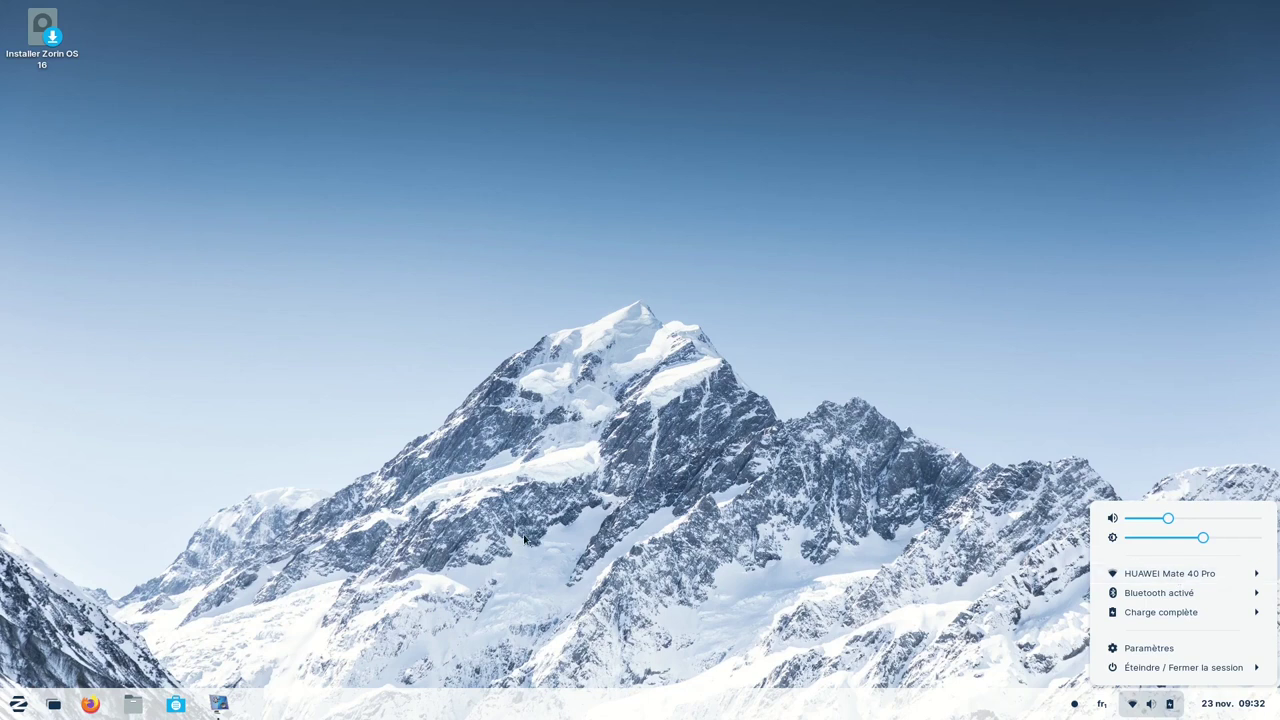
{"action": "key", "text": "Escape"}
{"action": "mouse_move", "coordinate": [220, 707]}
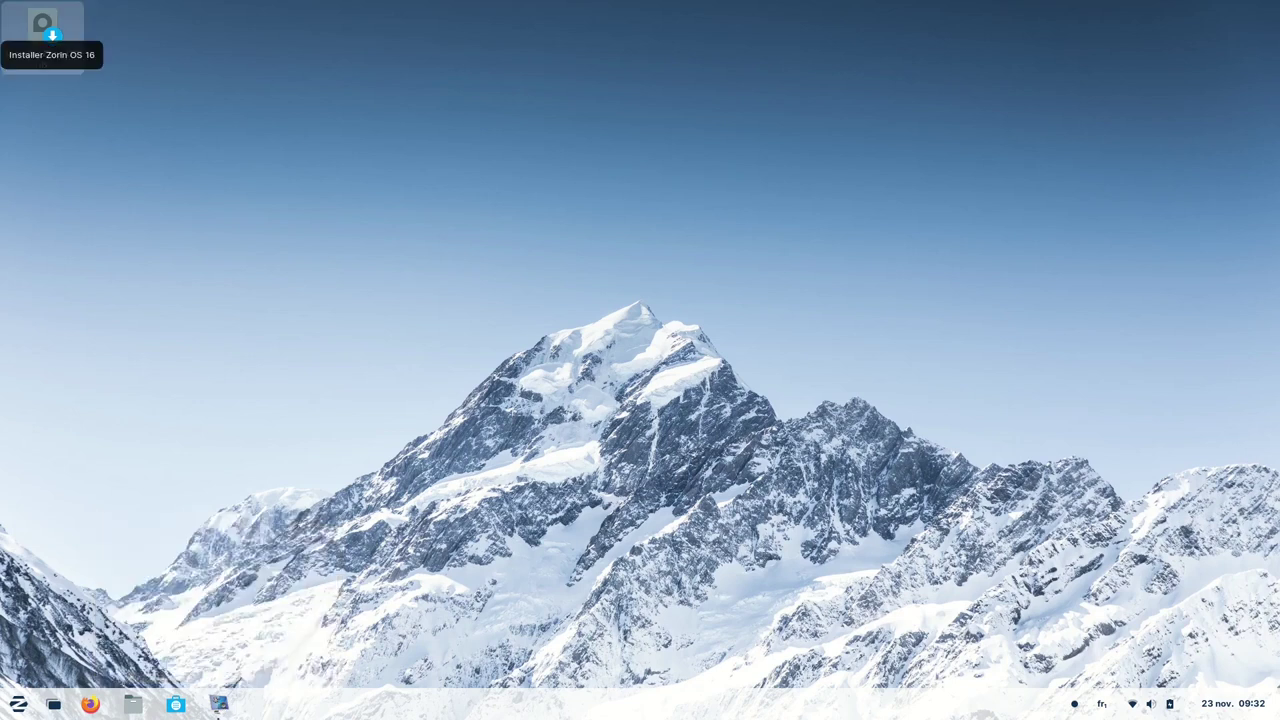
{"action": "left_click", "coordinate": [42, 30]}
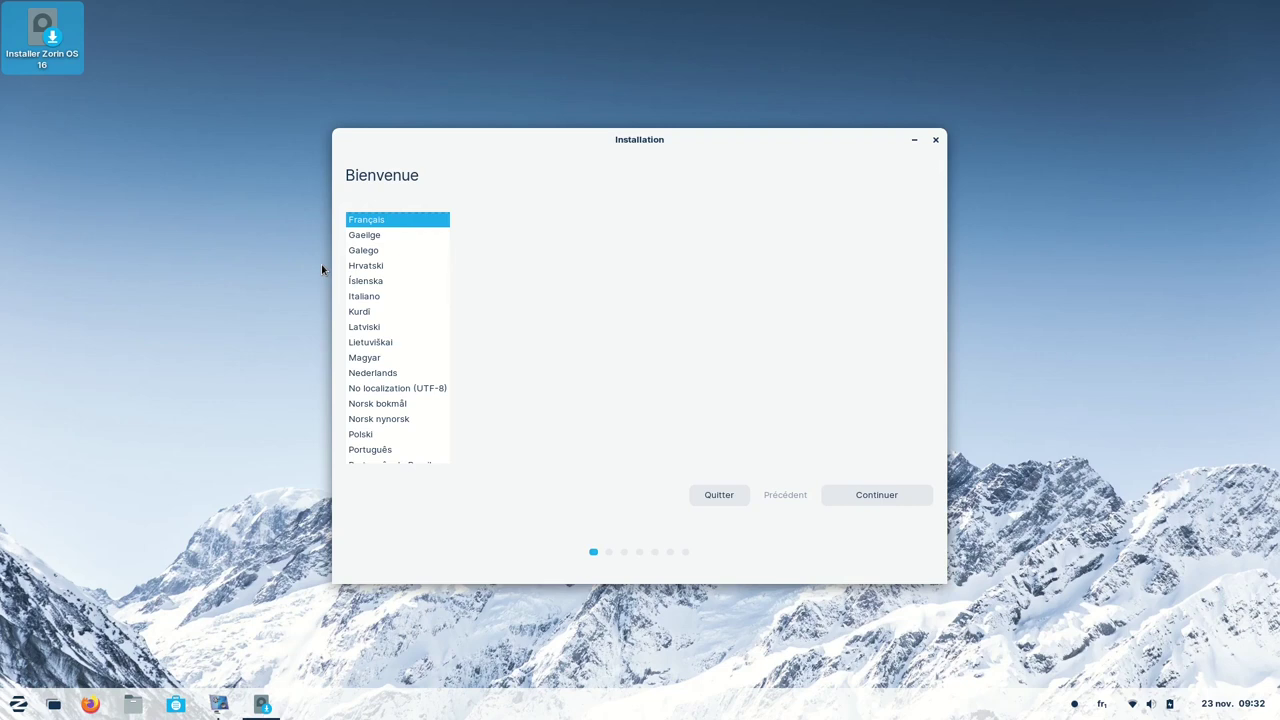
Step: Accept Français as the installation language and French - French (legacy, alt.) as the keyboard layout
{"action": "left_click", "coordinate": [876, 495]}
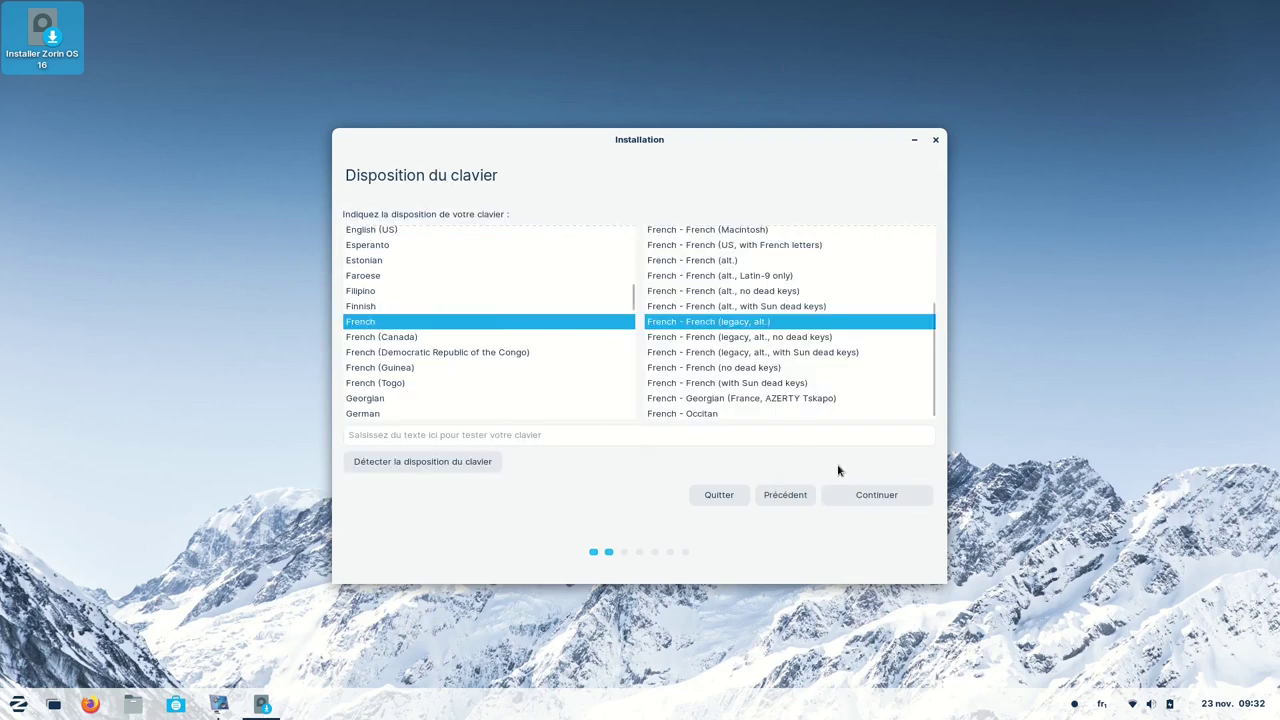
{"action": "left_click", "coordinate": [876, 494]}
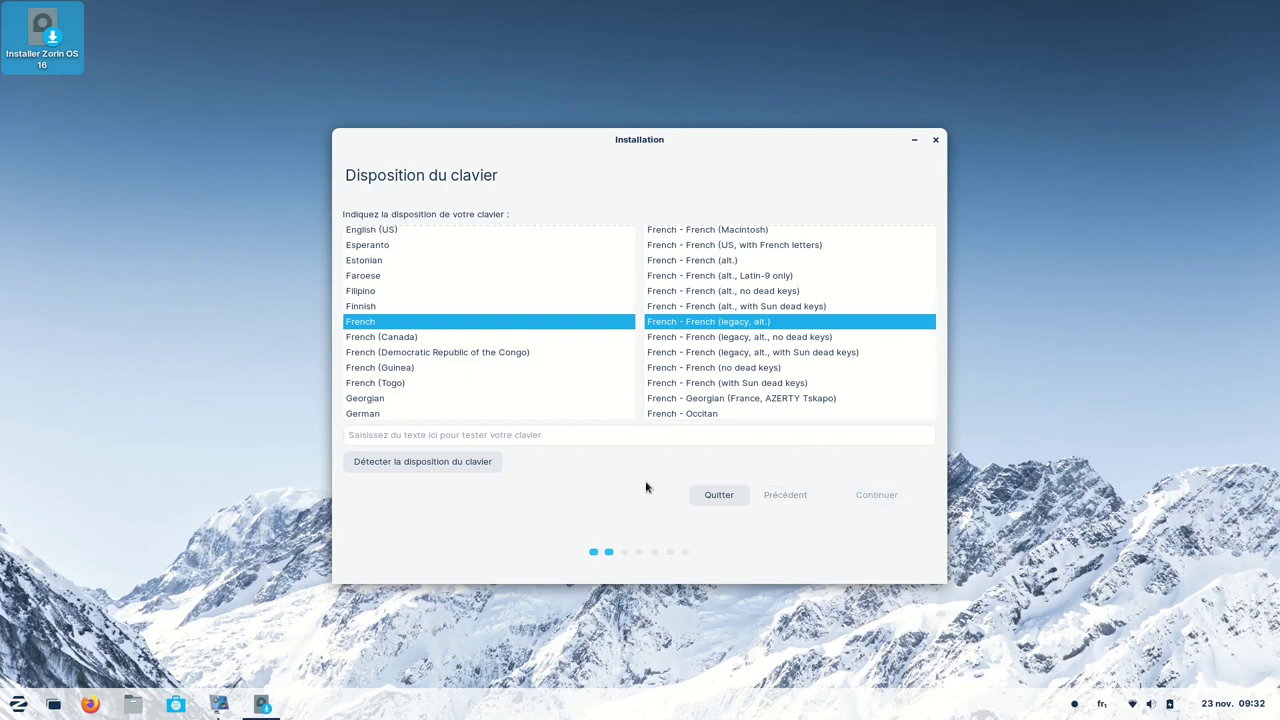
Step: Keep update downloads during installation and third-party software enabled, and continue to the installation type
{"action": "left_click", "coordinate": [352, 222]}
{"action": "left_click", "coordinate": [352, 222]}
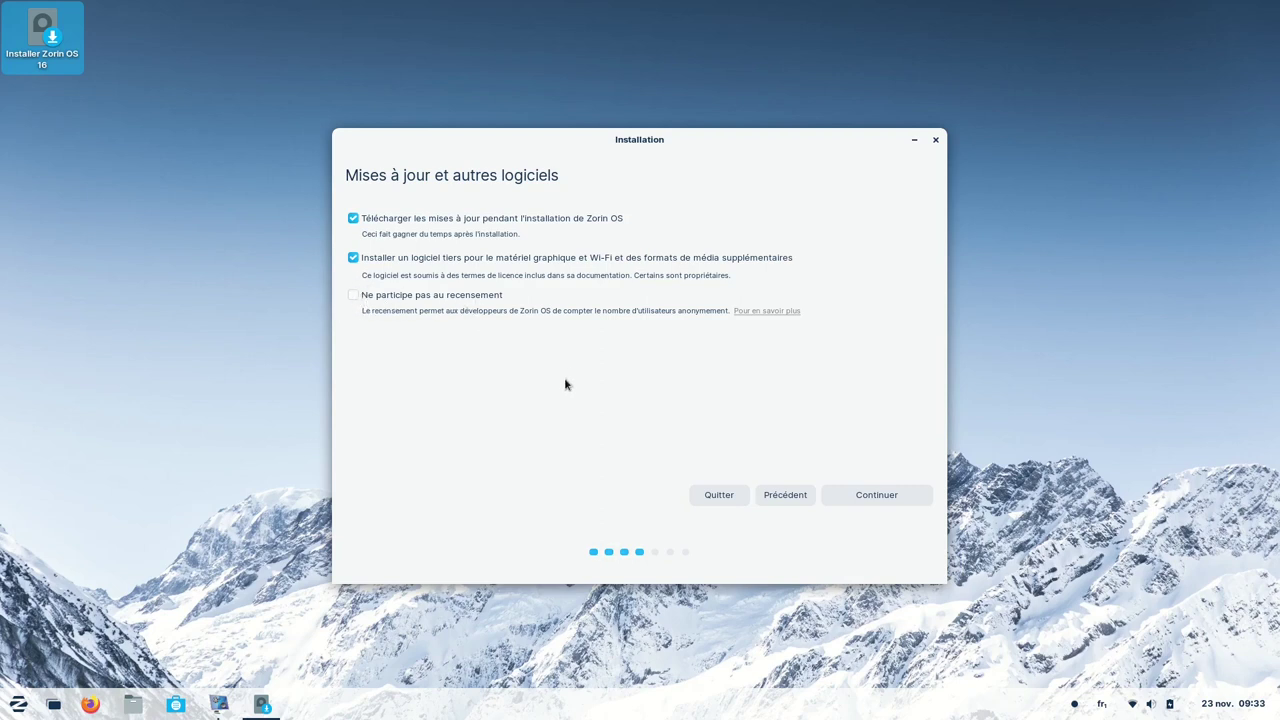
{"action": "left_click", "coordinate": [884, 498]}
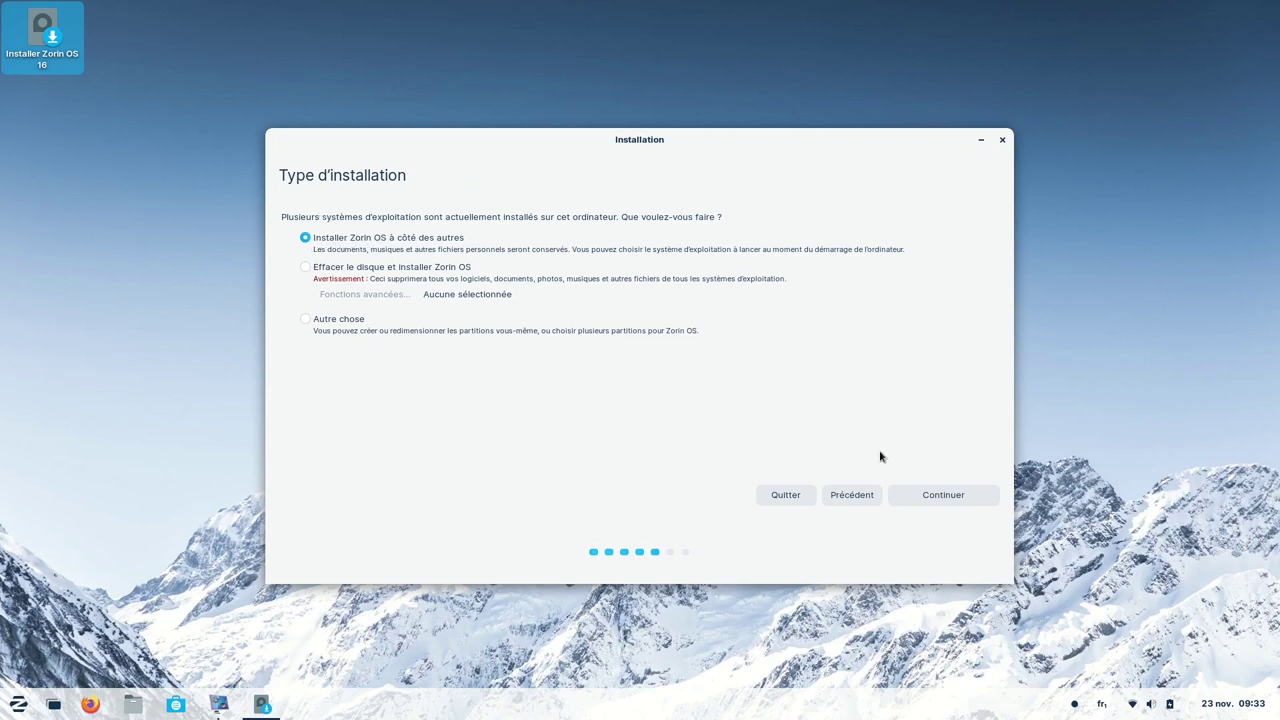
Step: Try installing Zorin OS alongside the other systems, allocating about 51.8 GB to it next to Ubuntu 20.04.3 LTS
{"action": "left_click", "coordinate": [957, 500]}
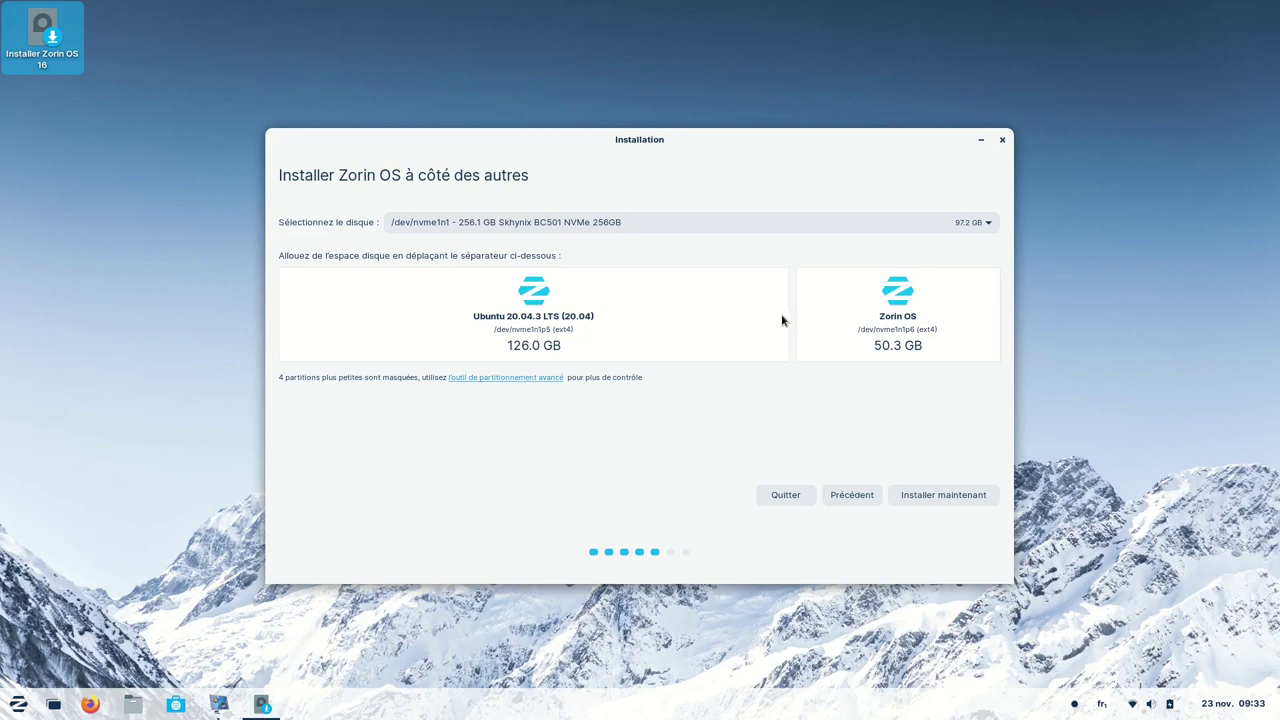
{"action": "mouse_move", "coordinate": [793, 315]}
{"action": "left_mouse_down"}
{"action": "mouse_move", "coordinate": [723, 317]}
{"action": "mouse_move", "coordinate": [818, 316]}
{"action": "mouse_move", "coordinate": [789, 316]}
{"action": "left_mouse_up"}
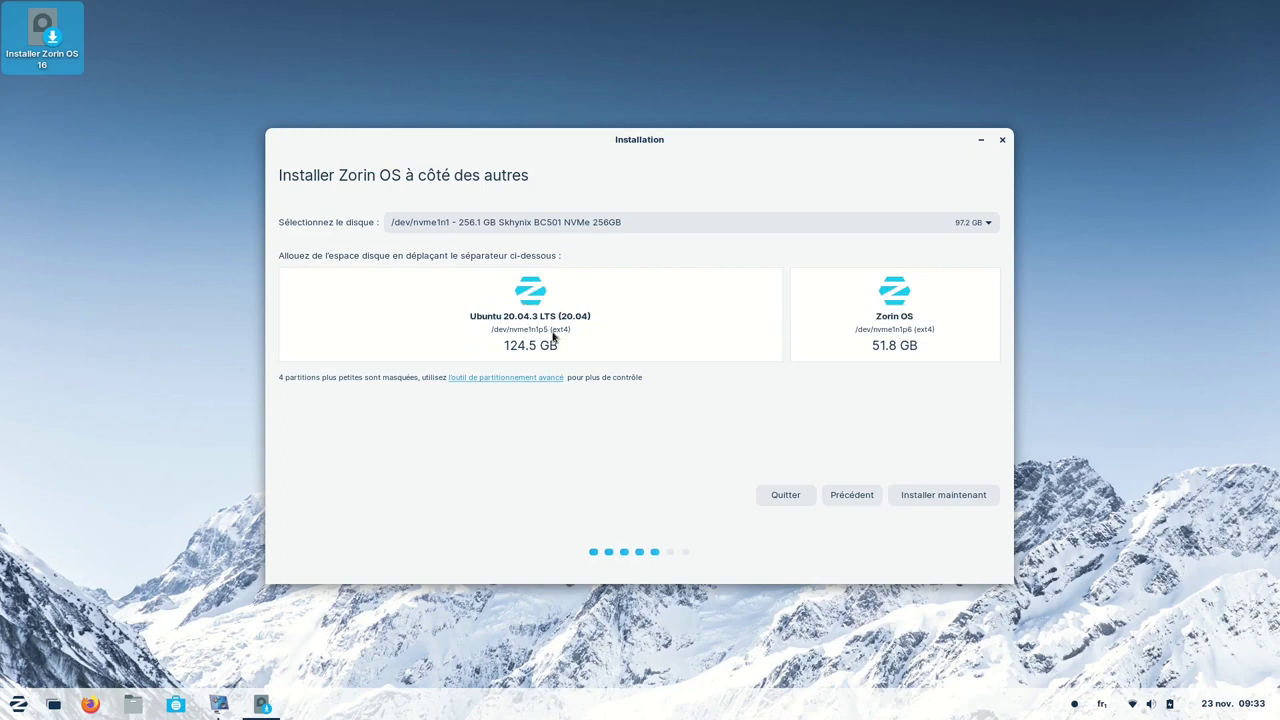
Step: Examine which disks can be chosen for installing Zorin OS alongside the other systems
{"action": "left_click", "coordinate": [989, 225]}
{"action": "left_click", "coordinate": [988, 225]}
{"action": "left_click", "coordinate": [988, 225]}
{"action": "left_click", "coordinate": [987, 222]}
{"action": "left_click", "coordinate": [987, 228]}
{"action": "left_click", "coordinate": [987, 228]}
{"action": "left_click", "coordinate": [986, 220]}
{"action": "left_click", "coordinate": [986, 229]}
Step: Look at the advanced partitioning tool, return to the installation types and choose "Autre chose" for manual partitioning
{"action": "left_click", "coordinate": [524, 378]}
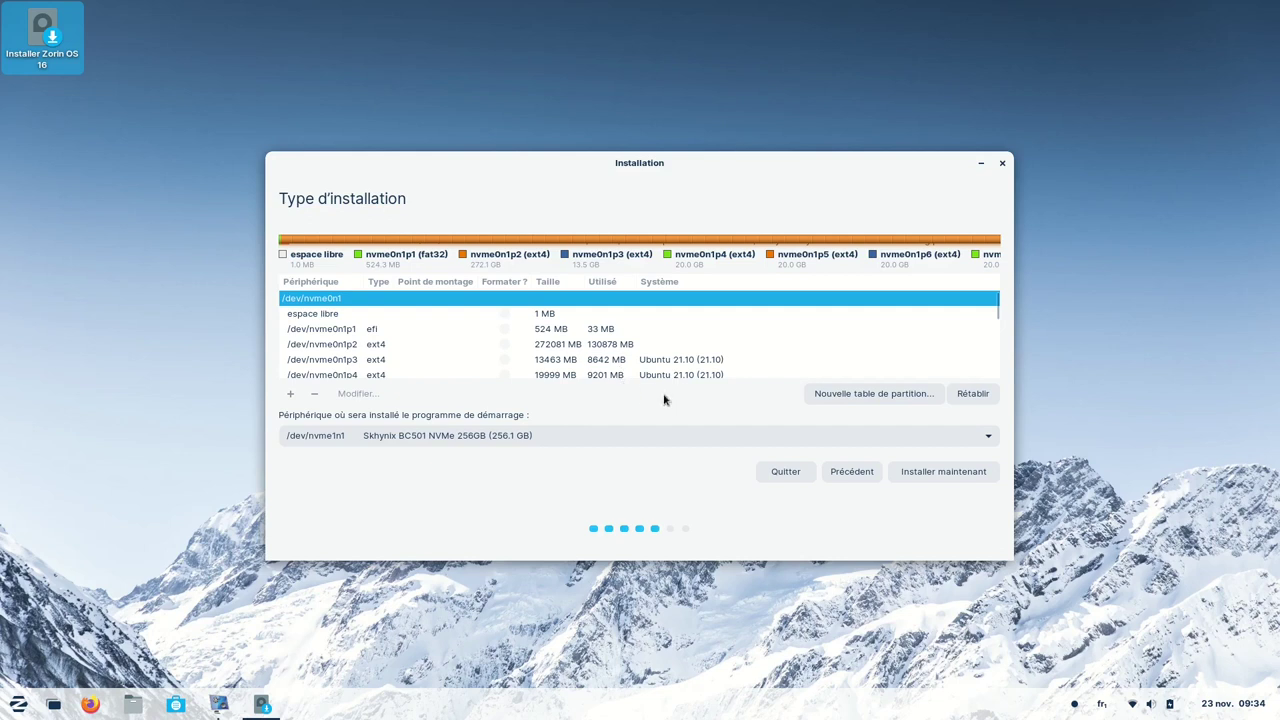
{"action": "left_click", "coordinate": [842, 474]}
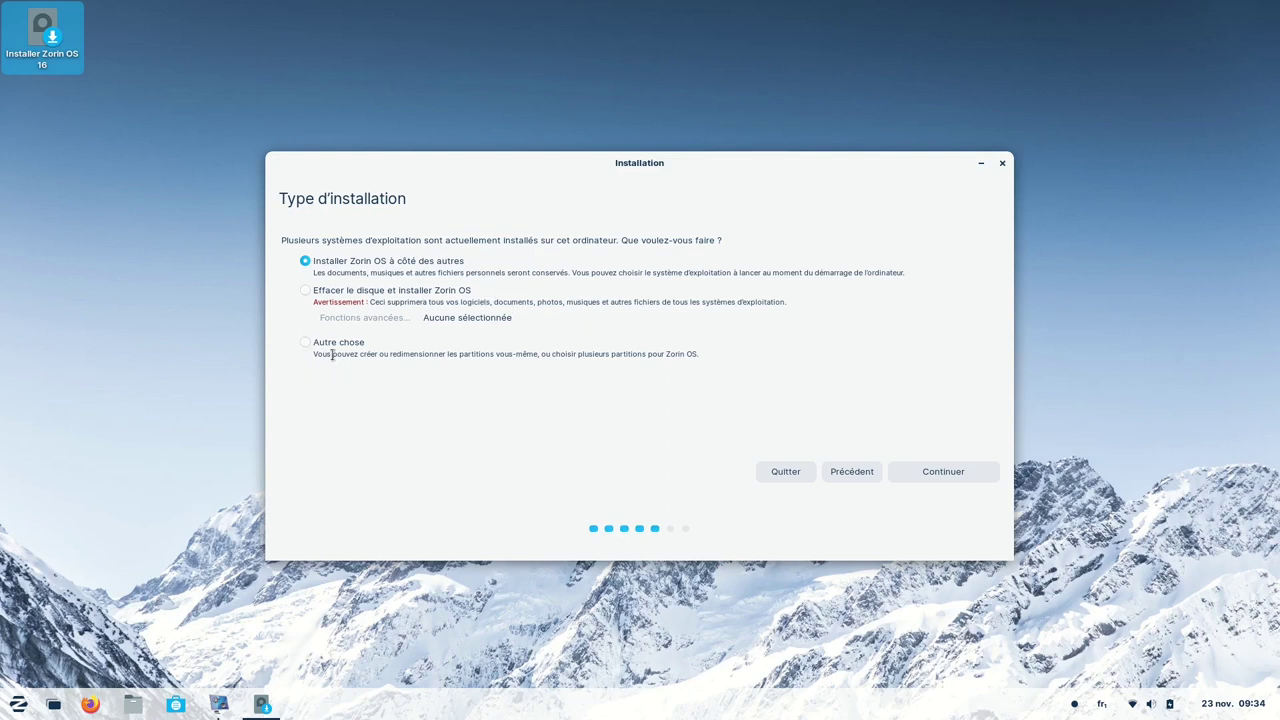
{"action": "left_click", "coordinate": [304, 341]}
{"action": "left_click", "coordinate": [943, 472]}
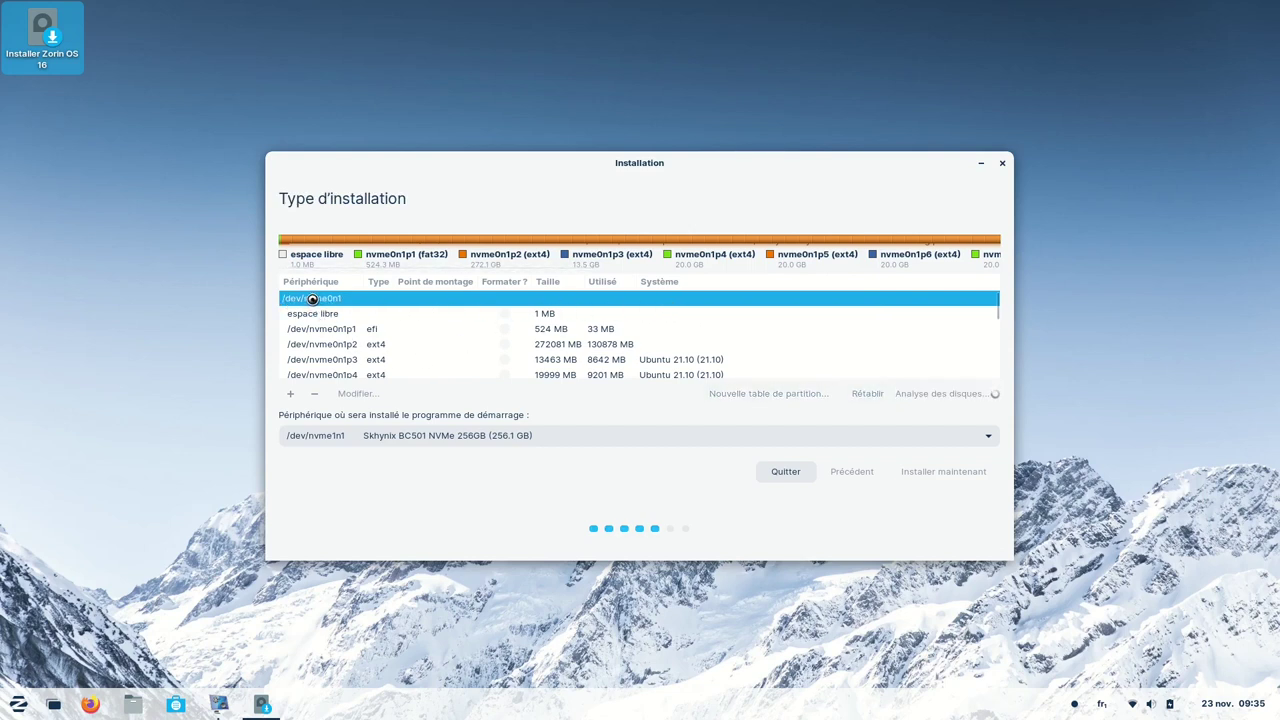
Step: Examine the type, size and installed system of partitions nvme0n1p1 to nvme0n1p7 on the first disk
{"action": "left_click", "coordinate": [353, 332]}
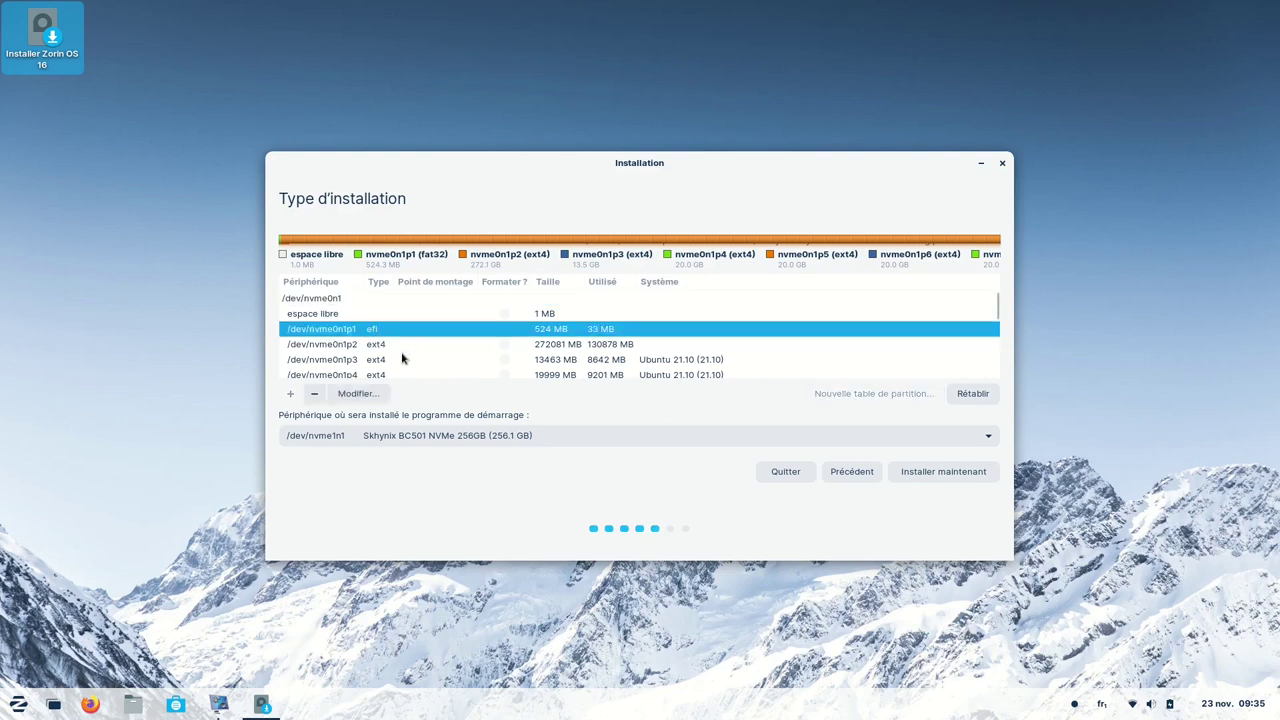
{"action": "scroll", "coordinate": [389, 349], "scroll_direction": "down", "scroll_amount": 1}
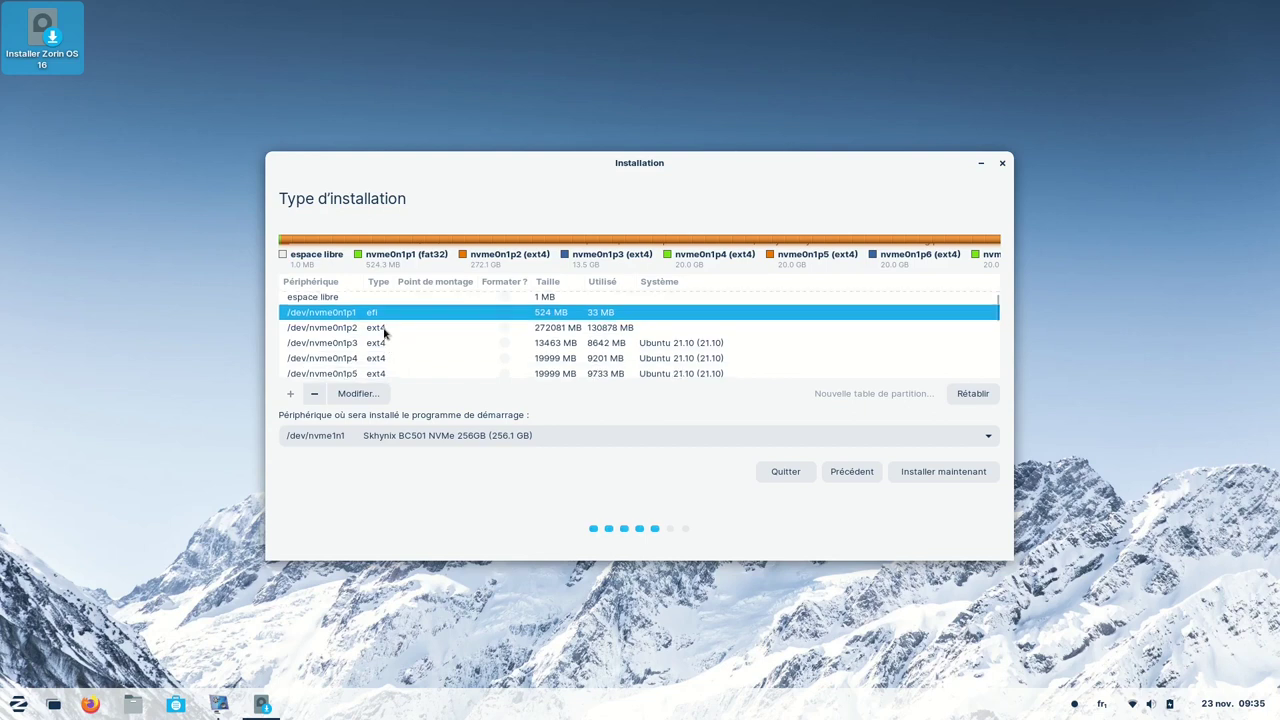
{"action": "scroll", "coordinate": [383, 333], "scroll_direction": "down", "scroll_amount": 1}
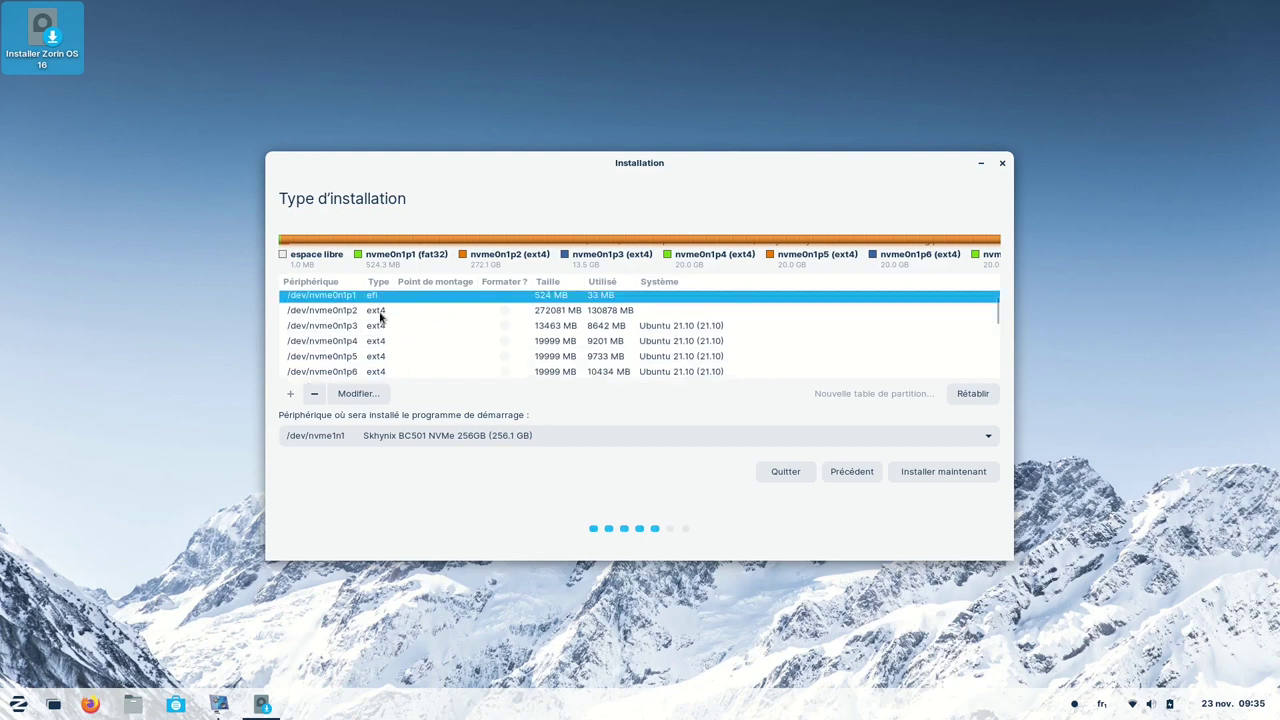
{"action": "left_click", "coordinate": [379, 316]}
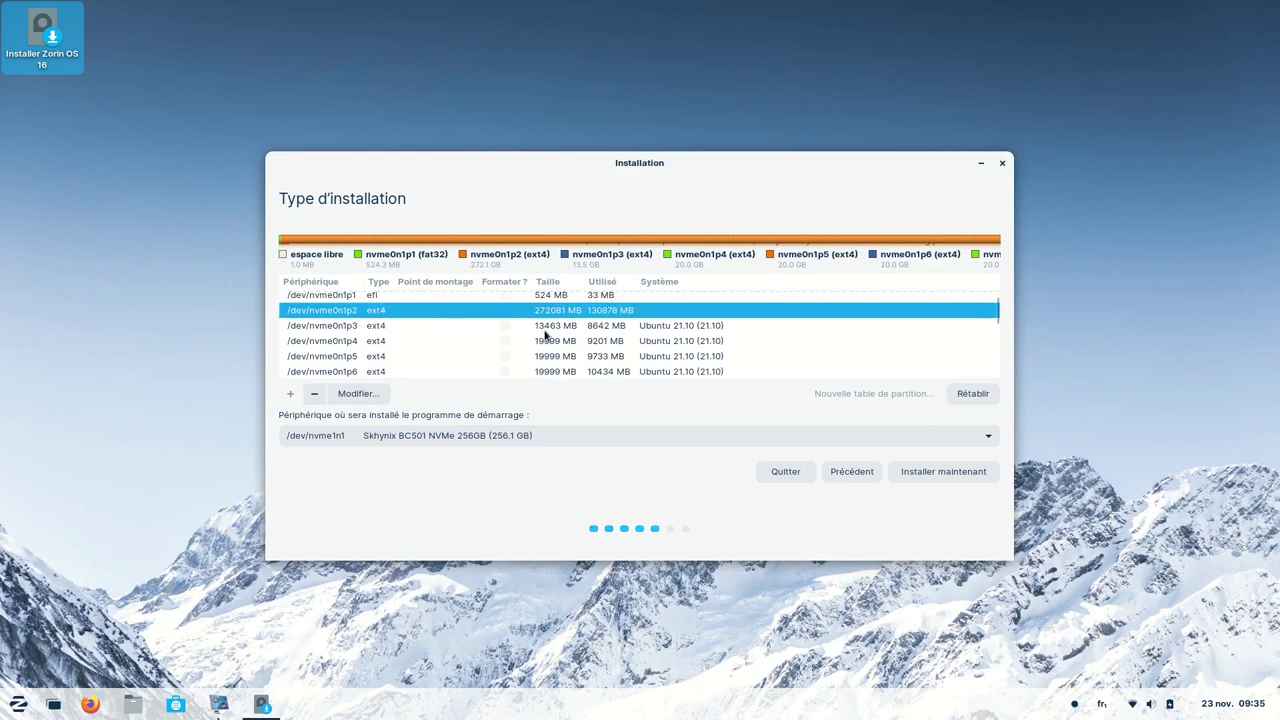
{"action": "left_click", "coordinate": [549, 328]}
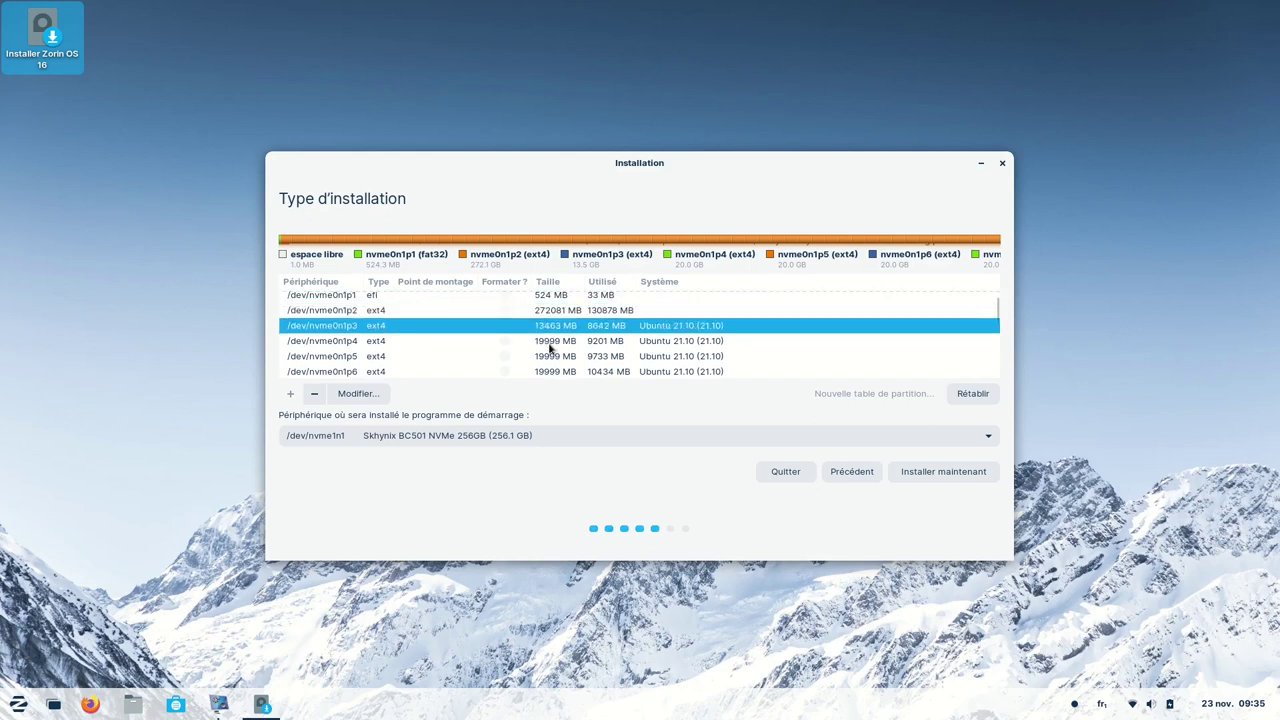
{"action": "left_click", "coordinate": [549, 345]}
{"action": "left_click", "coordinate": [546, 362]}
{"action": "scroll", "coordinate": [556, 360], "scroll_direction": "down", "scroll_amount": 1}
{"action": "left_click", "coordinate": [552, 356]}
{"action": "scroll", "coordinate": [549, 357], "scroll_direction": "down", "scroll_amount": 1}
{"action": "left_click", "coordinate": [549, 354]}
{"action": "scroll", "coordinate": [537, 350], "scroll_direction": "down", "scroll_amount": 1}
{"action": "scroll", "coordinate": [563, 340], "scroll_direction": "down", "scroll_amount": 1}
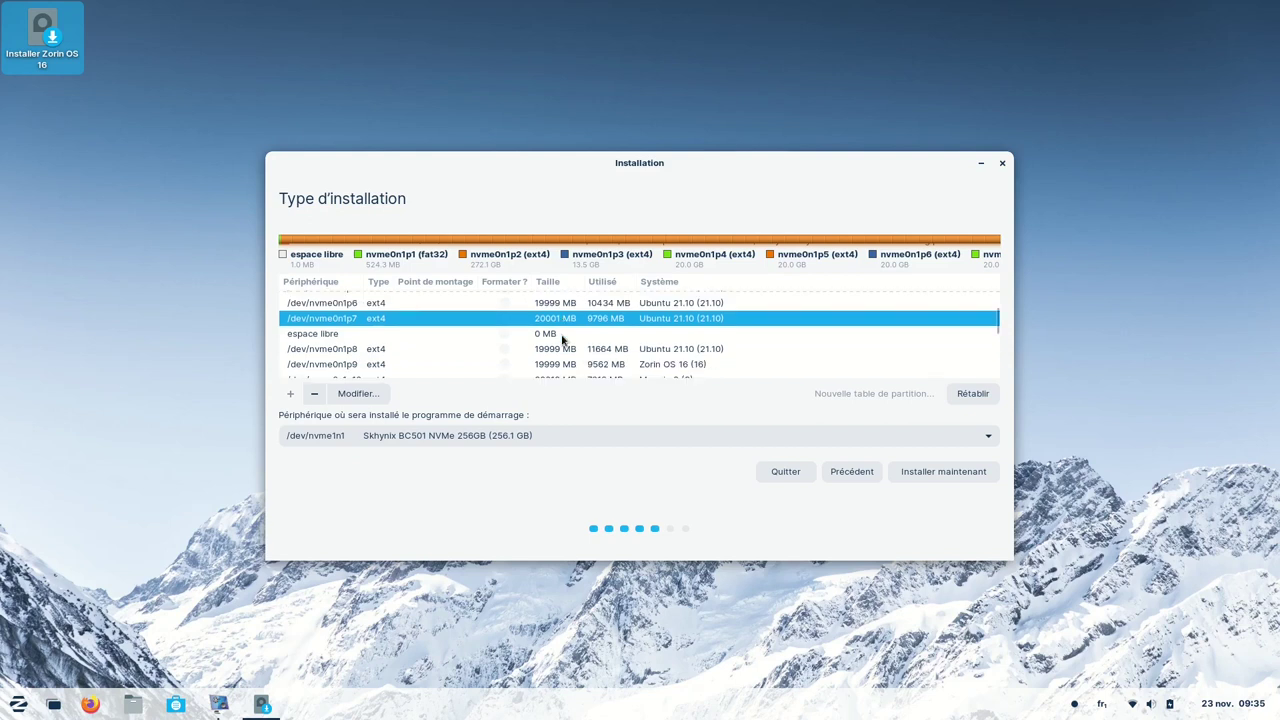
Step: Examine the type, size and installed system of the first disk's remaining partitions, from nvme0n1p8 to nvme0n1p13
{"action": "scroll", "coordinate": [555, 345], "scroll_direction": "down", "scroll_amount": 1}
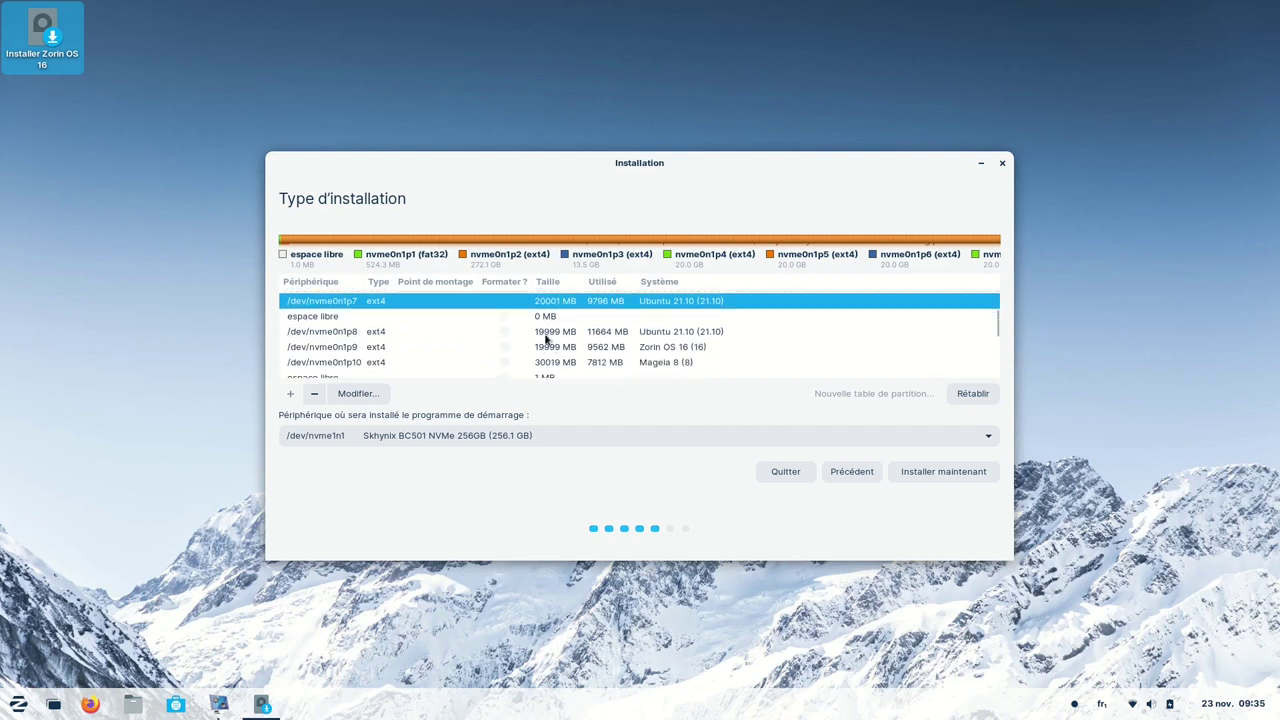
{"action": "left_click", "coordinate": [561, 348]}
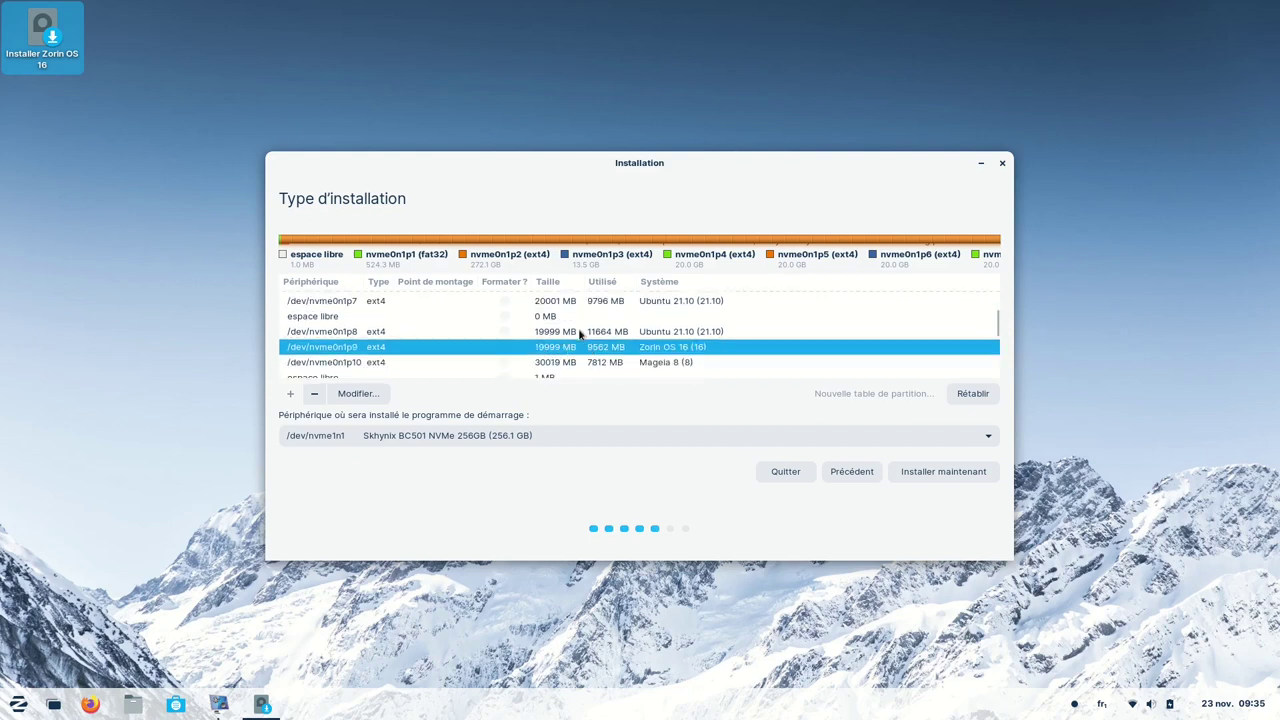
{"action": "left_click", "coordinate": [580, 334]}
{"action": "scroll", "coordinate": [572, 344], "scroll_direction": "down", "scroll_amount": 1}
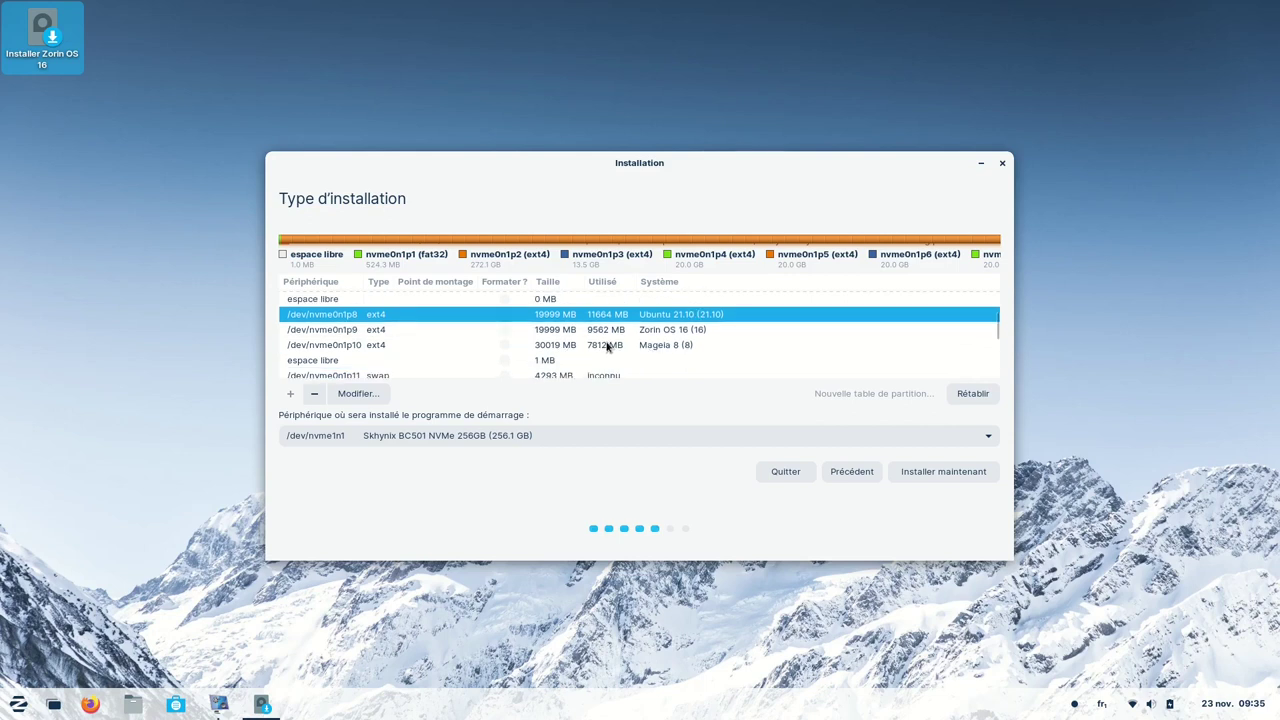
{"action": "left_click", "coordinate": [606, 345]}
{"action": "scroll", "coordinate": [545, 363], "scroll_direction": "down", "scroll_amount": 2}
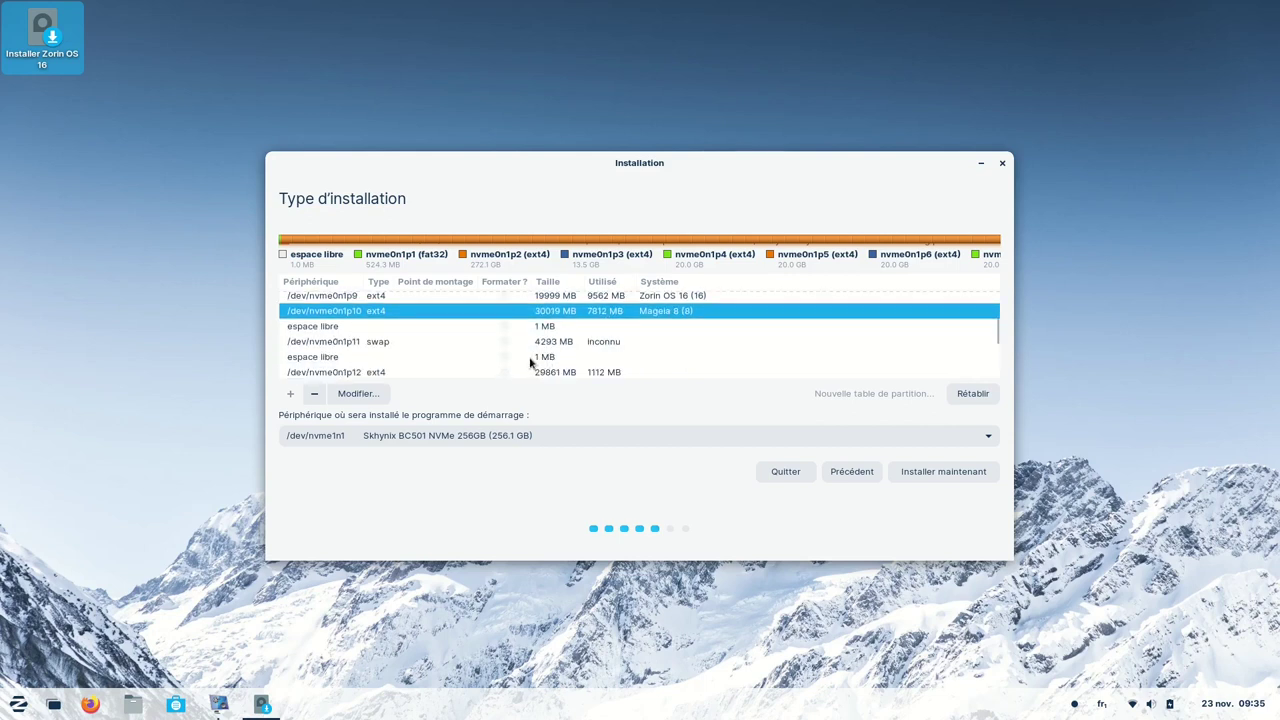
{"action": "left_click", "coordinate": [372, 344]}
{"action": "scroll", "coordinate": [468, 358], "scroll_direction": "down", "scroll_amount": 1}
{"action": "scroll", "coordinate": [488, 368], "scroll_direction": "down", "scroll_amount": 1}
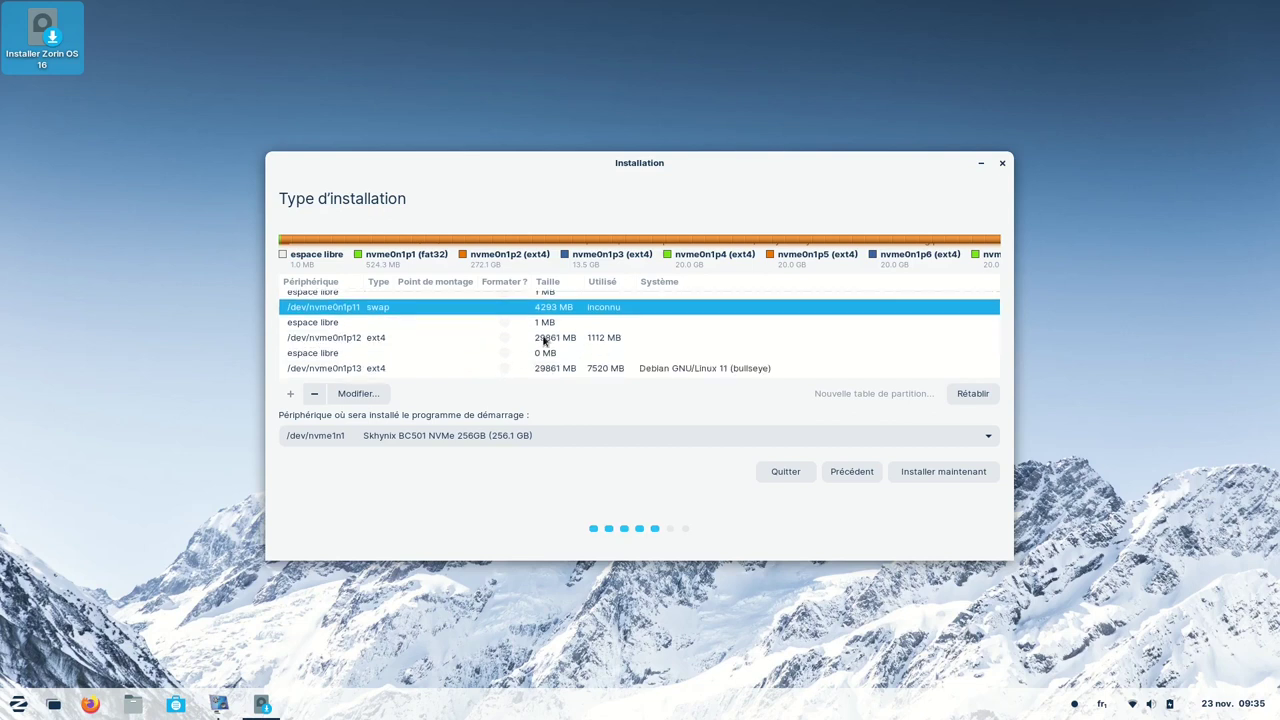
{"action": "scroll", "coordinate": [544, 341], "scroll_direction": "down", "scroll_amount": 2}
{"action": "left_click", "coordinate": [665, 337]}
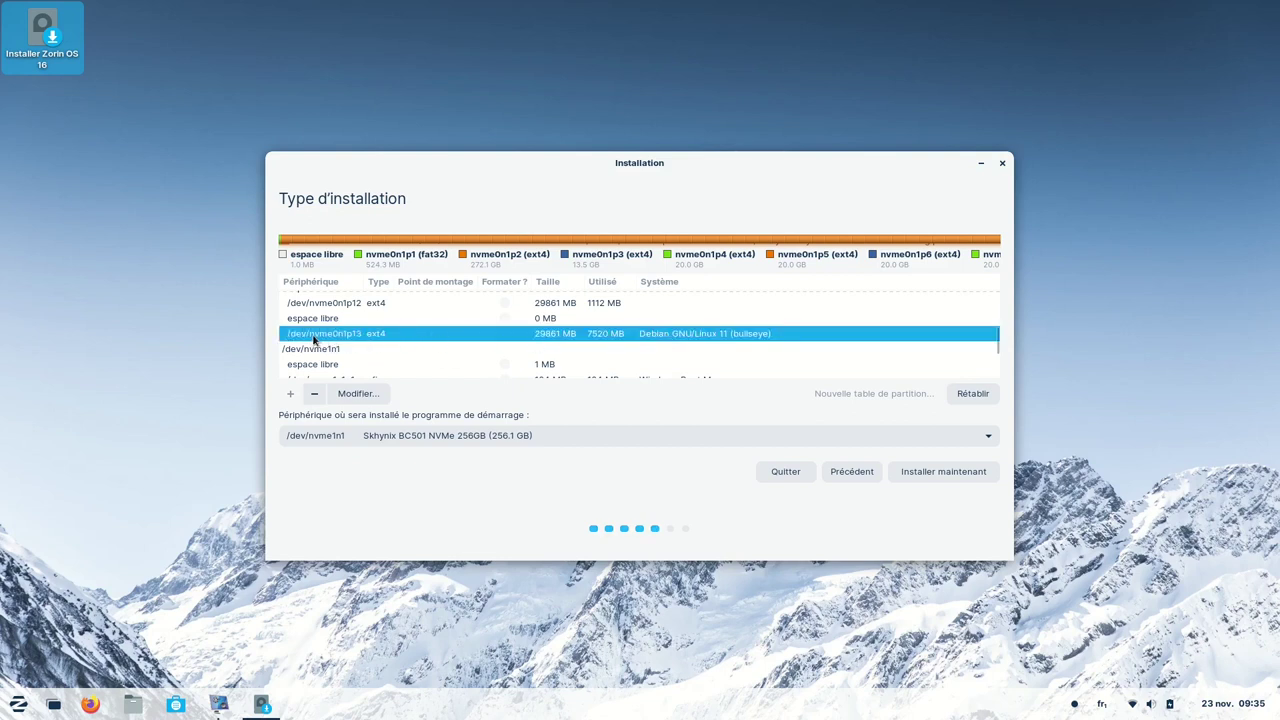
Step: Examine the second disk, /dev/nvme1n1, including its EFI partition and the NTFS partition nvme1n1p3
{"action": "scroll", "coordinate": [477, 345], "scroll_direction": "down", "scroll_amount": 1}
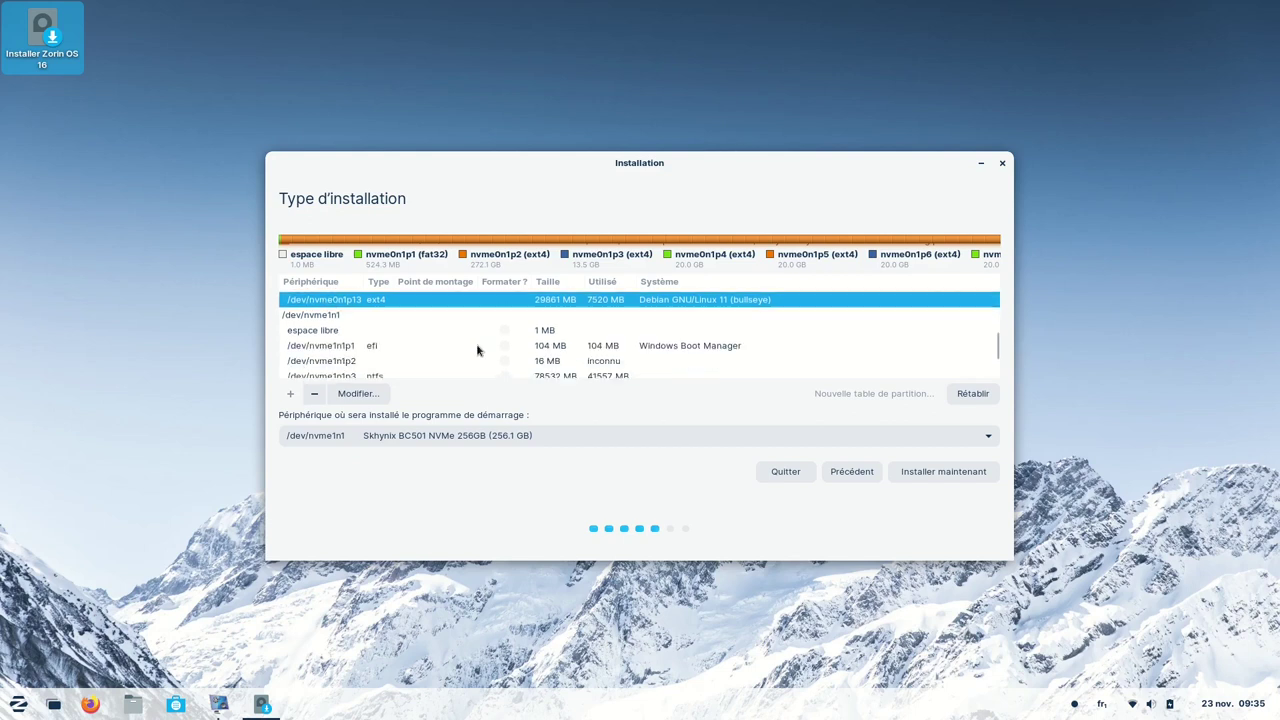
{"action": "left_click", "coordinate": [310, 316]}
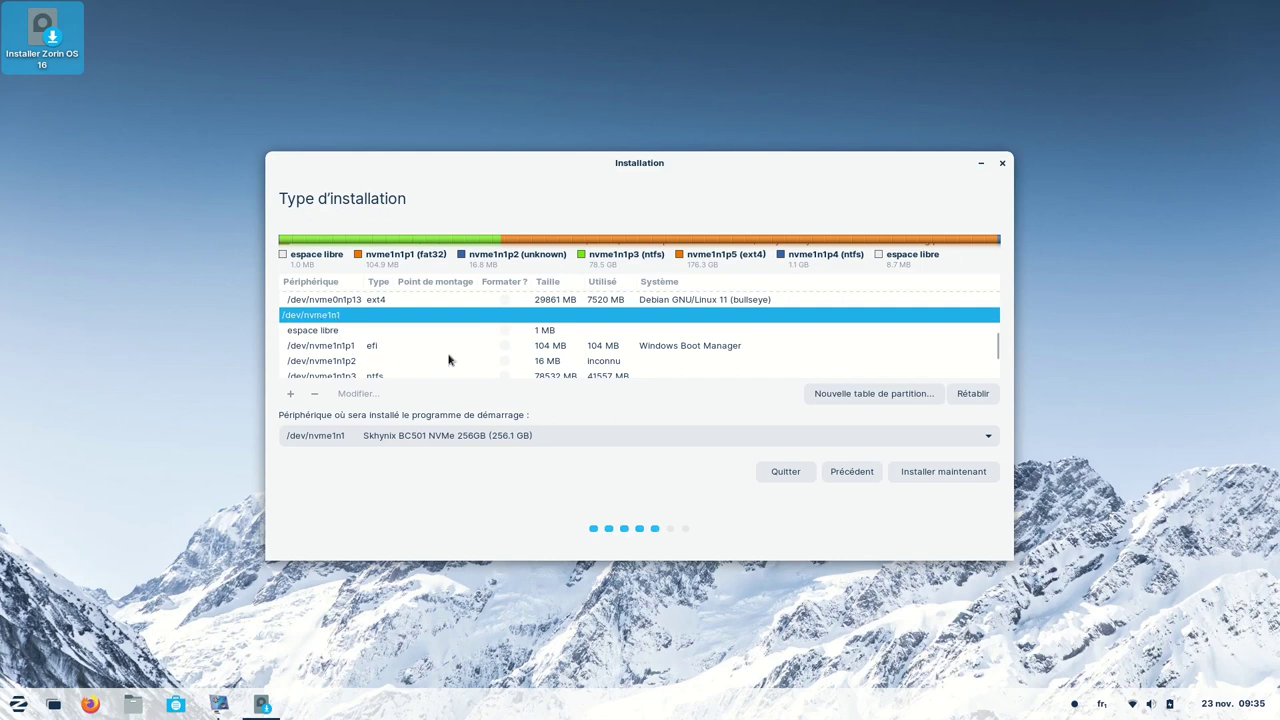
{"action": "scroll", "coordinate": [449, 360], "scroll_direction": "down", "scroll_amount": 1}
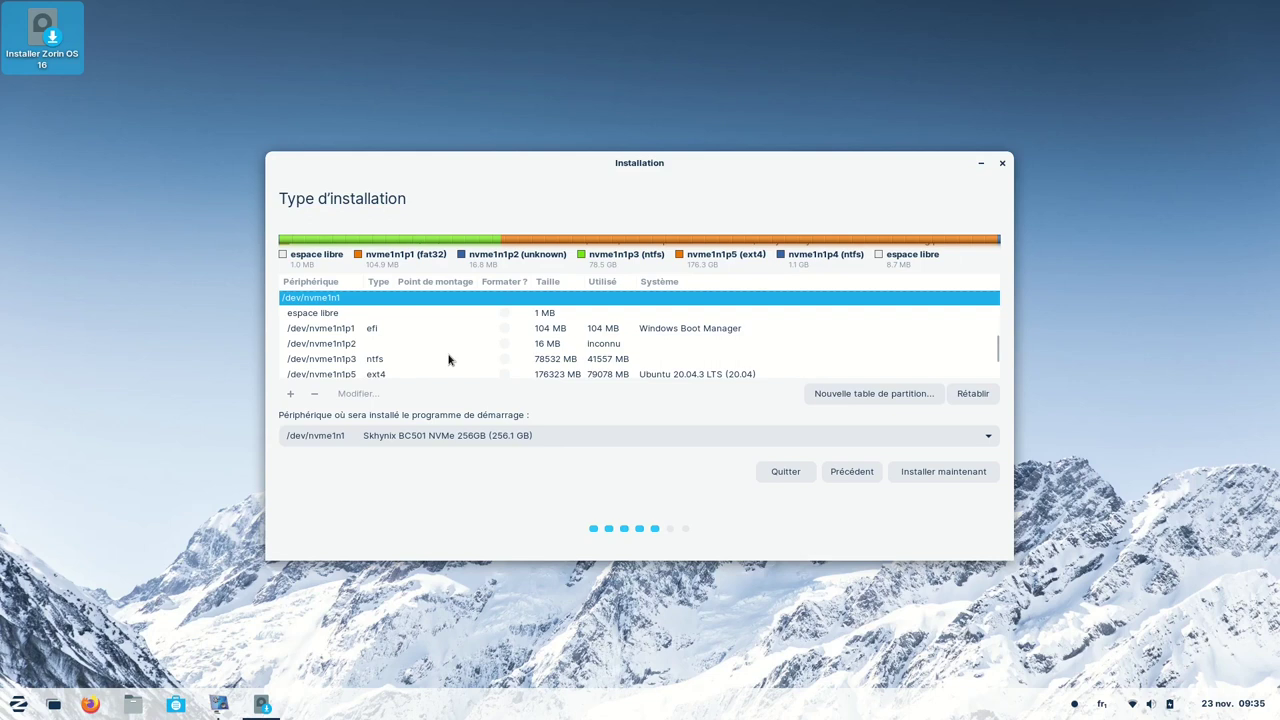
{"action": "left_click", "coordinate": [330, 329]}
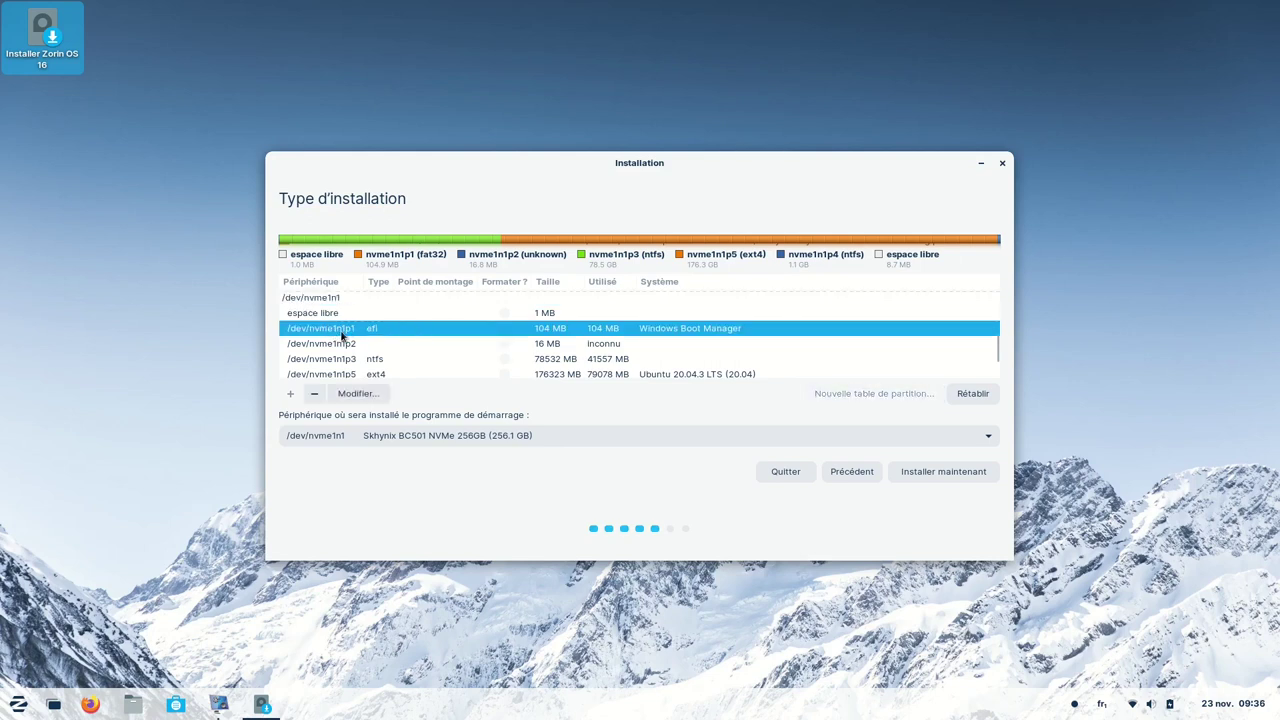
{"action": "scroll", "coordinate": [372, 340], "scroll_direction": "down", "scroll_amount": 2}
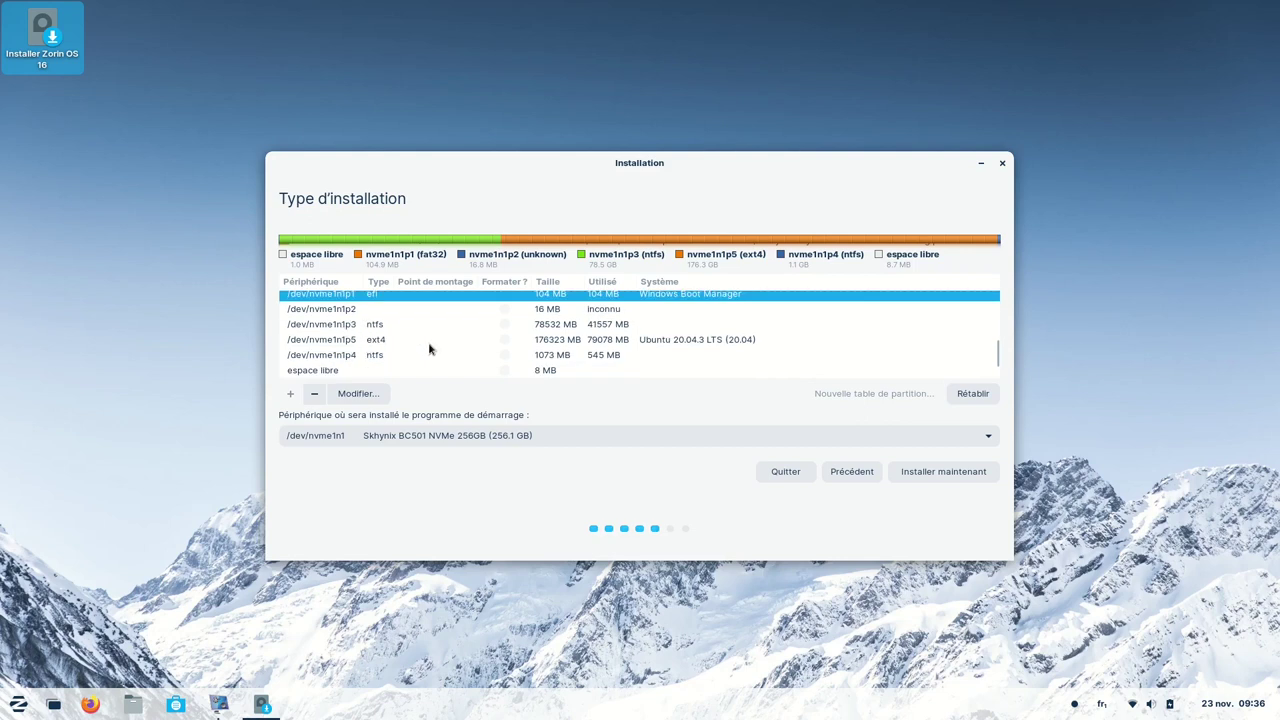
{"action": "left_click", "coordinate": [353, 326]}
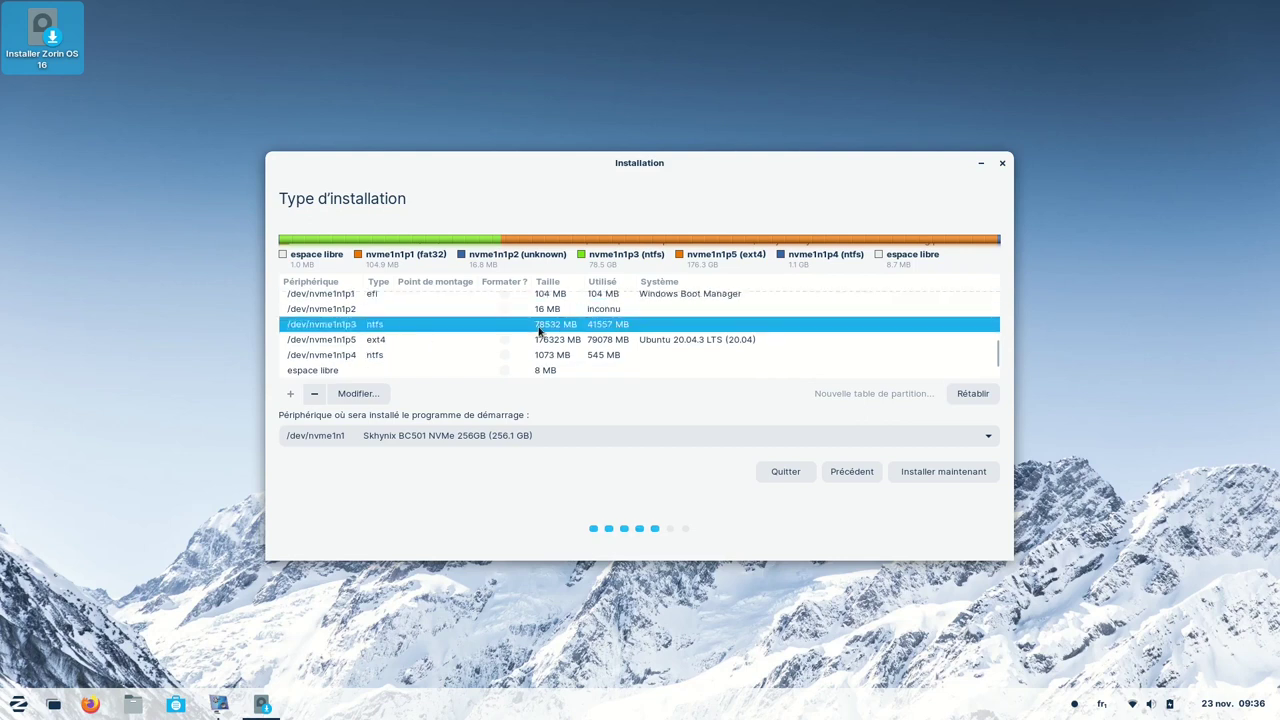
Step: Set nvme1n1p5 to be used as a journaling ext4 file system with mount point / and no formatting, and write the changes
{"action": "left_click", "coordinate": [376, 342]}
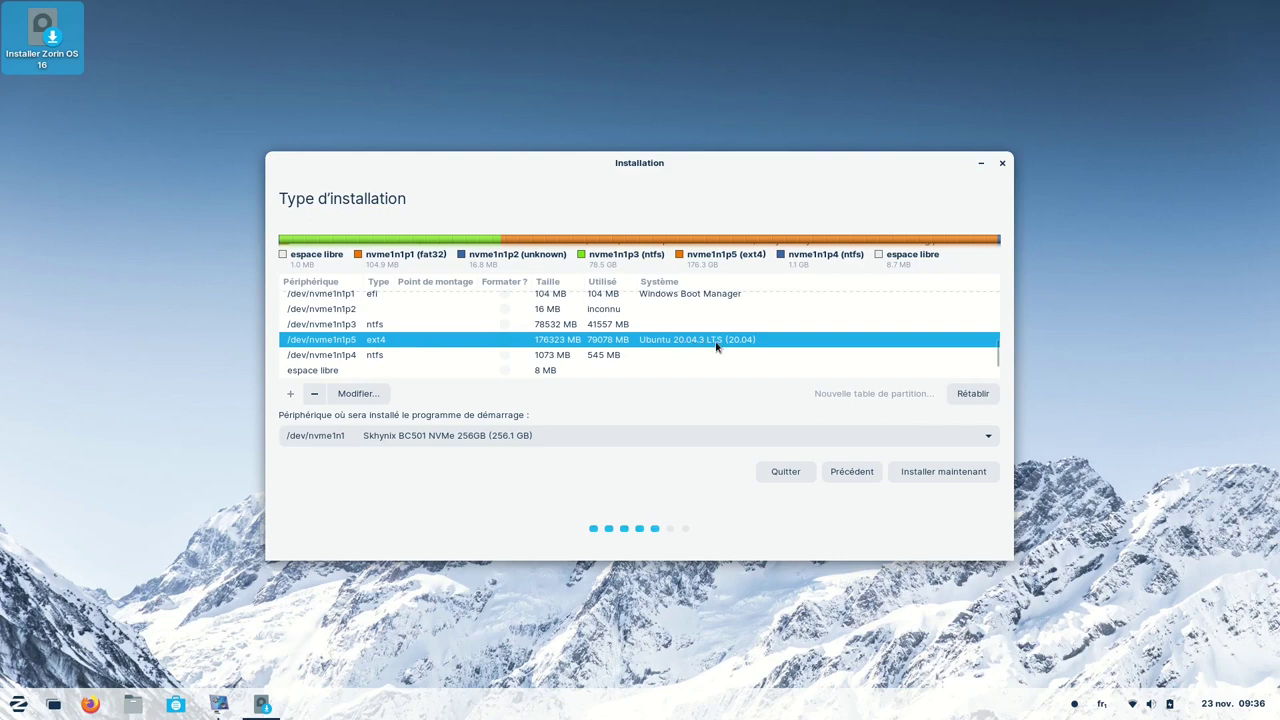
{"action": "left_click", "coordinate": [358, 394]}
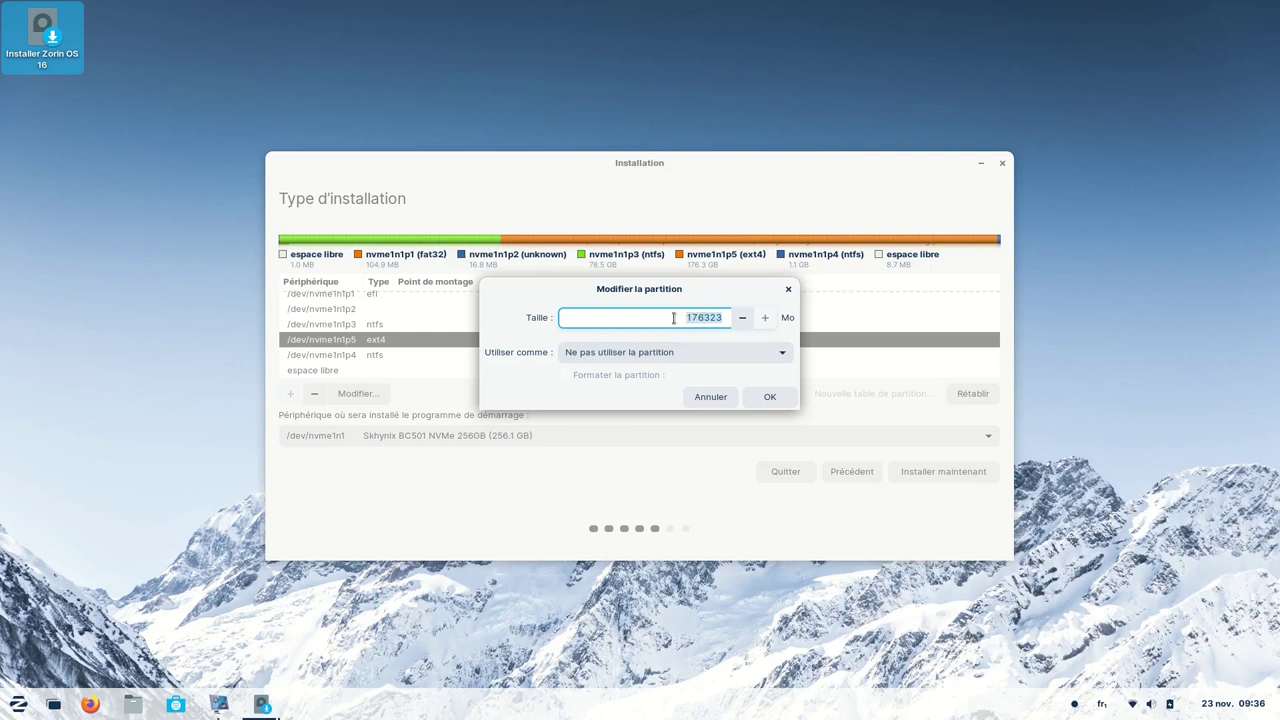
{"action": "left_click", "coordinate": [778, 352]}
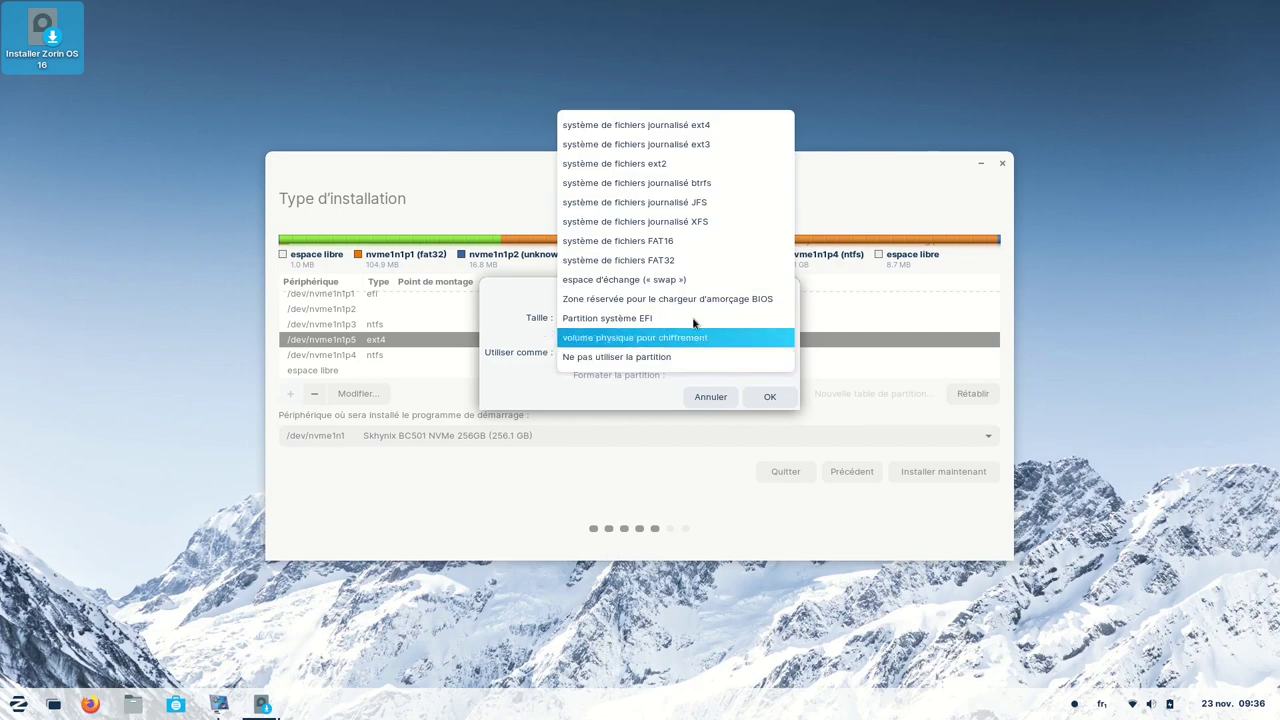
{"action": "left_click", "coordinate": [684, 122]}
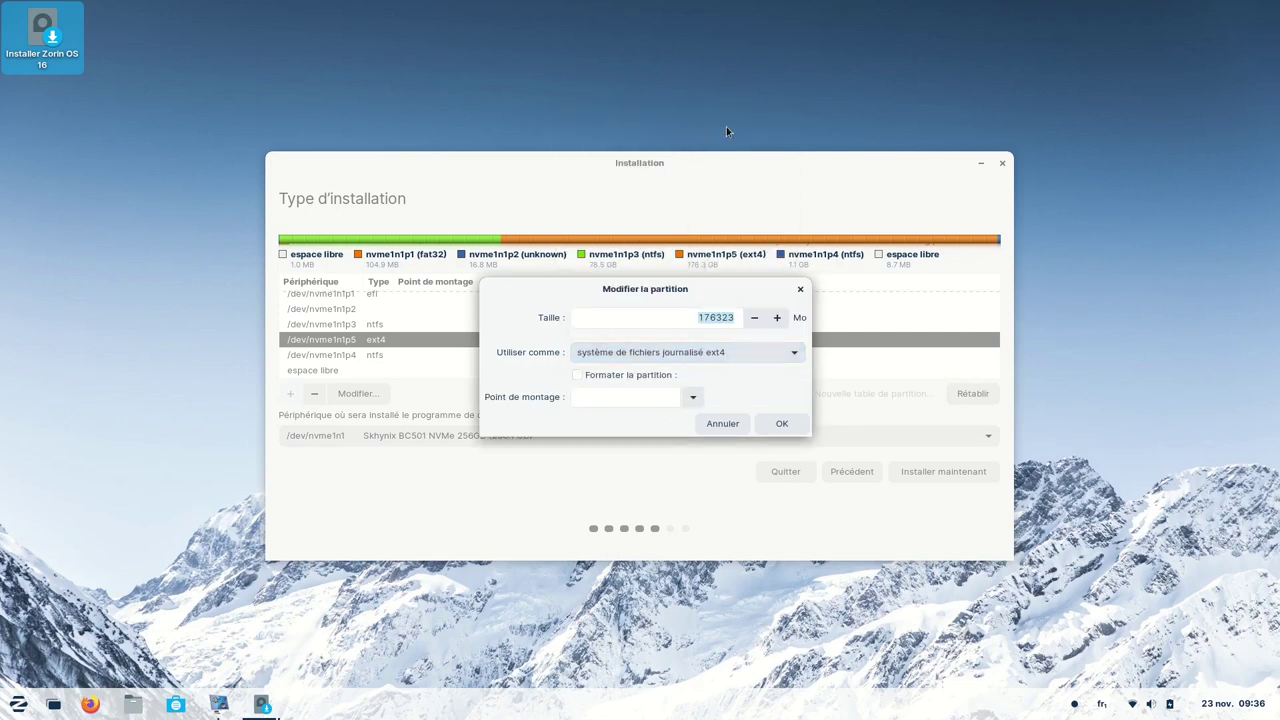
{"action": "left_click", "coordinate": [578, 375]}
{"action": "left_click", "coordinate": [577, 376]}
{"action": "left_click", "coordinate": [691, 398]}
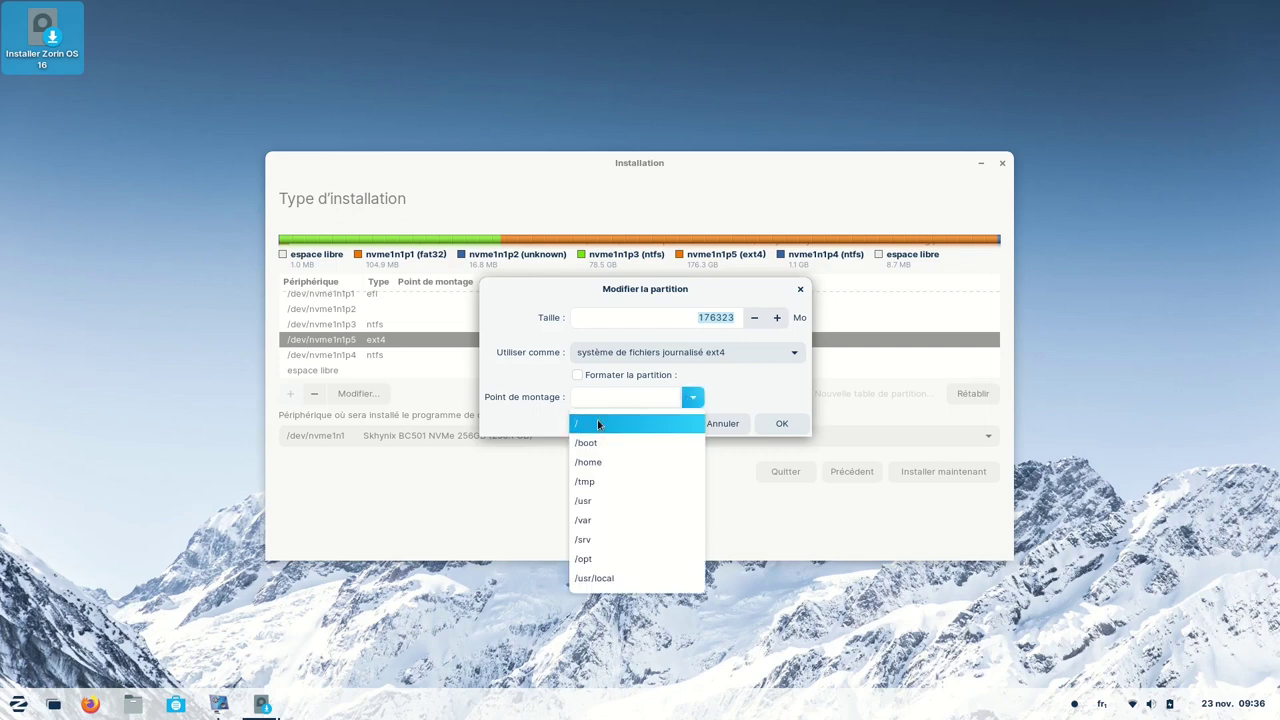
{"action": "left_click", "coordinate": [597, 419]}
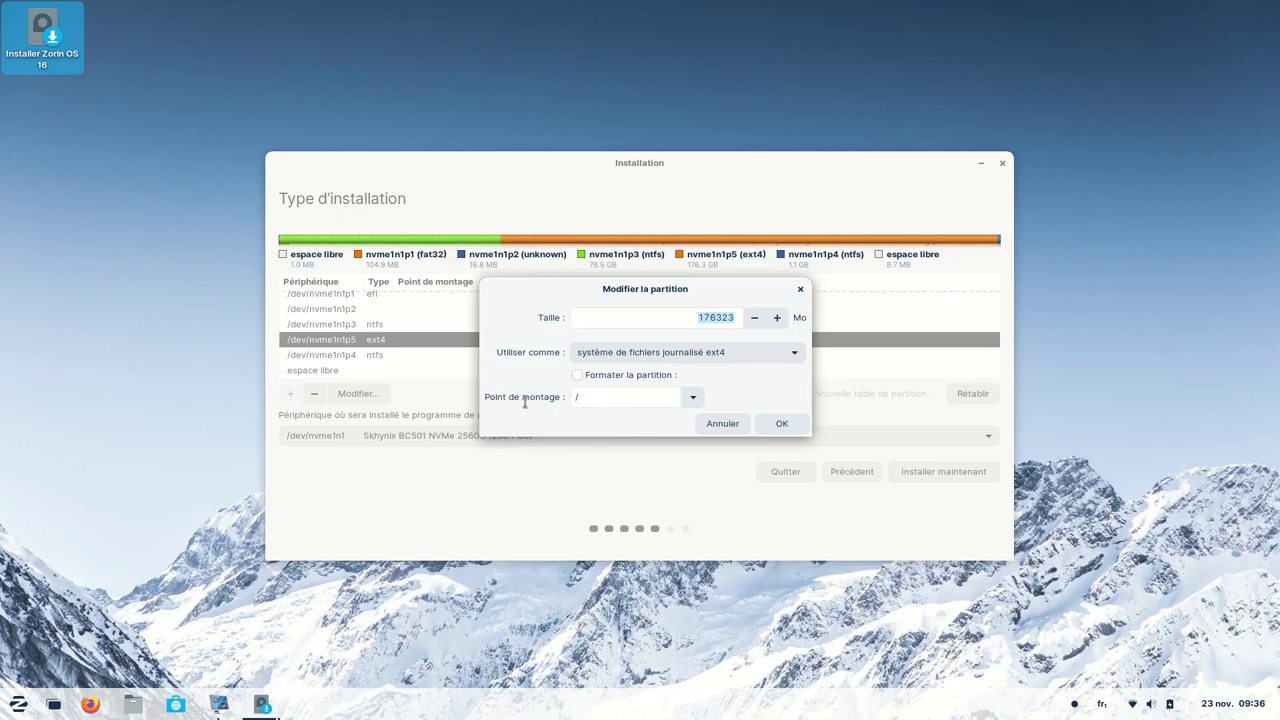
{"action": "left_click", "coordinate": [779, 425]}
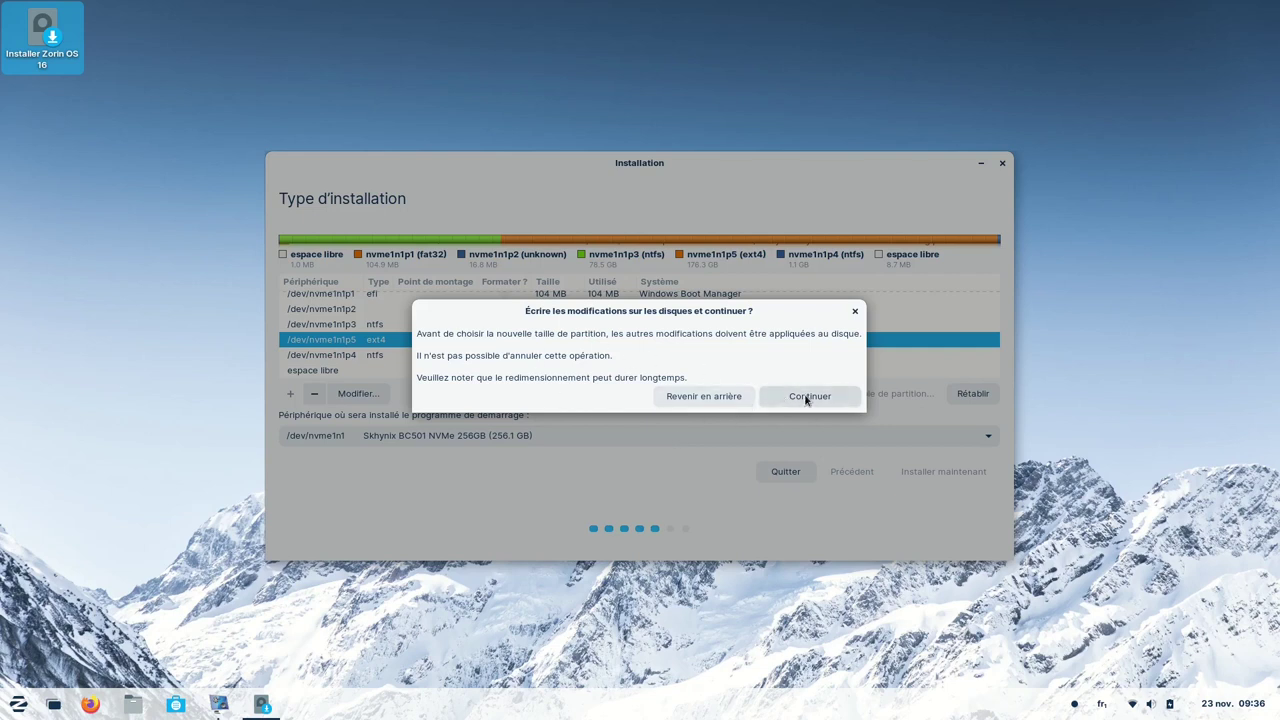
{"action": "left_click", "coordinate": [807, 398]}
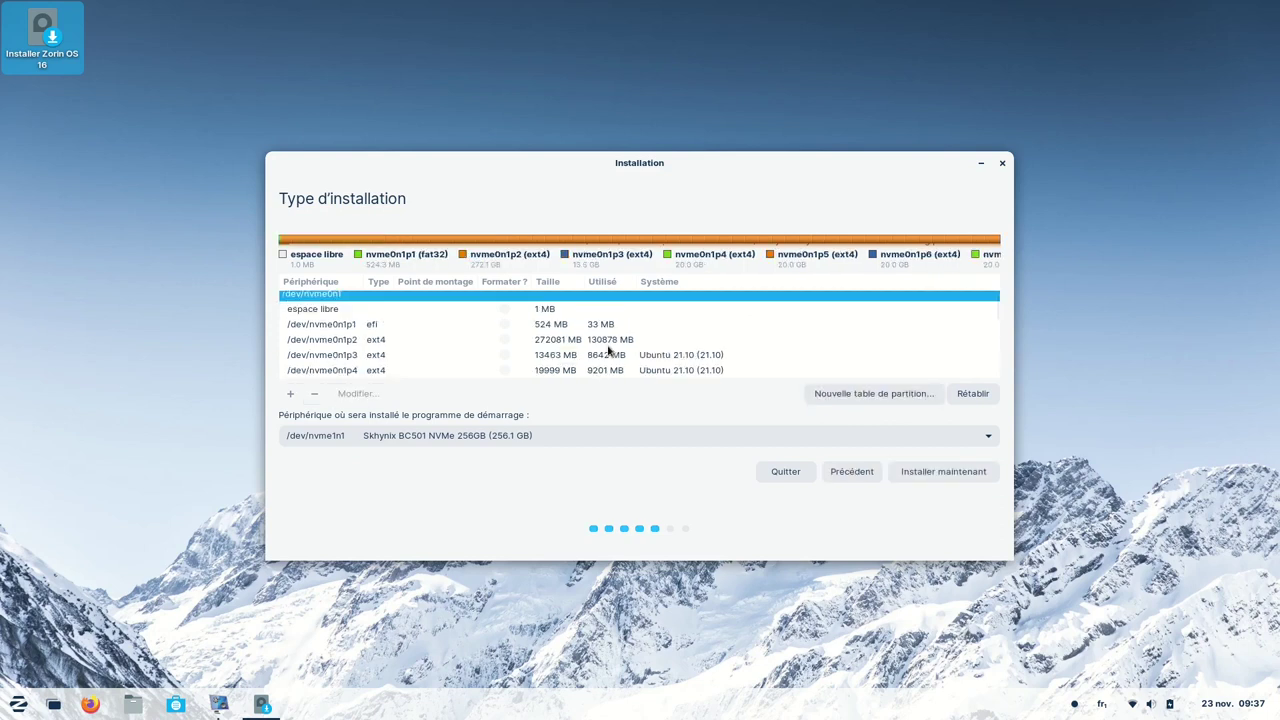
Step: Review the partition list of both disks, from nvme0n1p1 to nvme1n1p4, checking mount points and which partitions are marked for formatting
{"action": "left_click", "coordinate": [313, 328]}
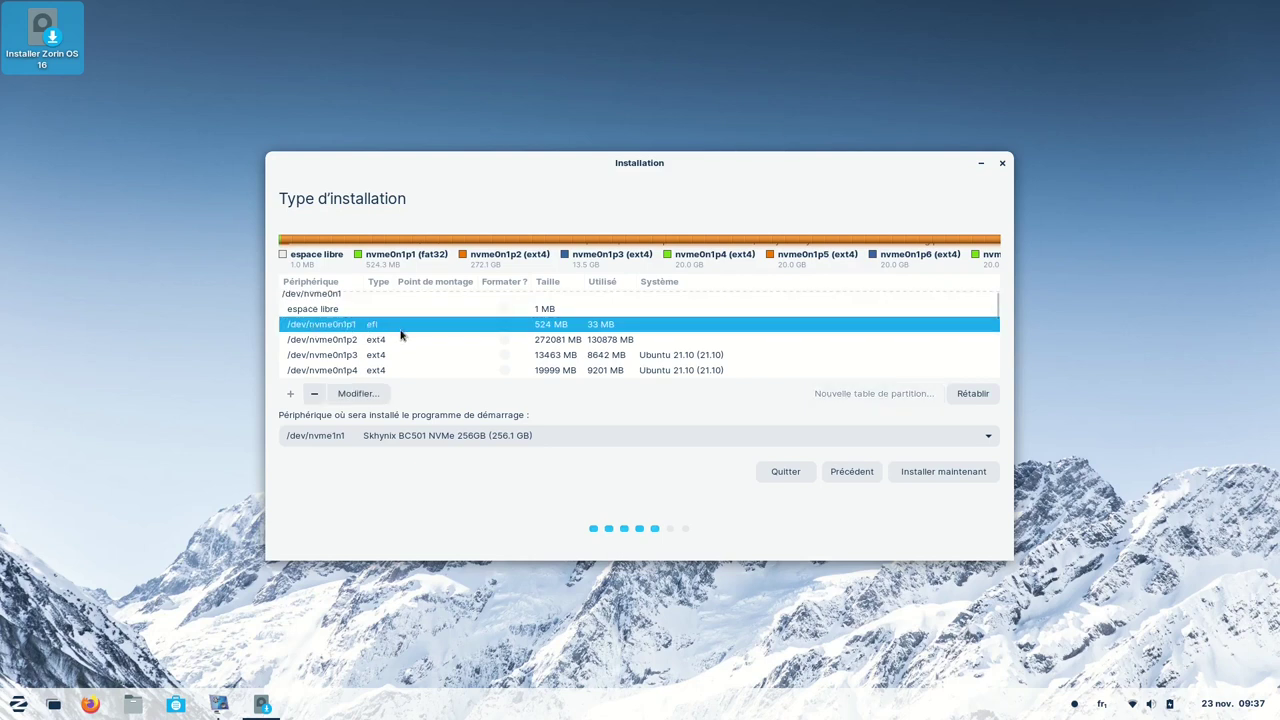
{"action": "scroll", "coordinate": [400, 336], "scroll_direction": "down", "scroll_amount": 1}
{"action": "scroll", "coordinate": [400, 336], "scroll_direction": "down", "scroll_amount": 6}
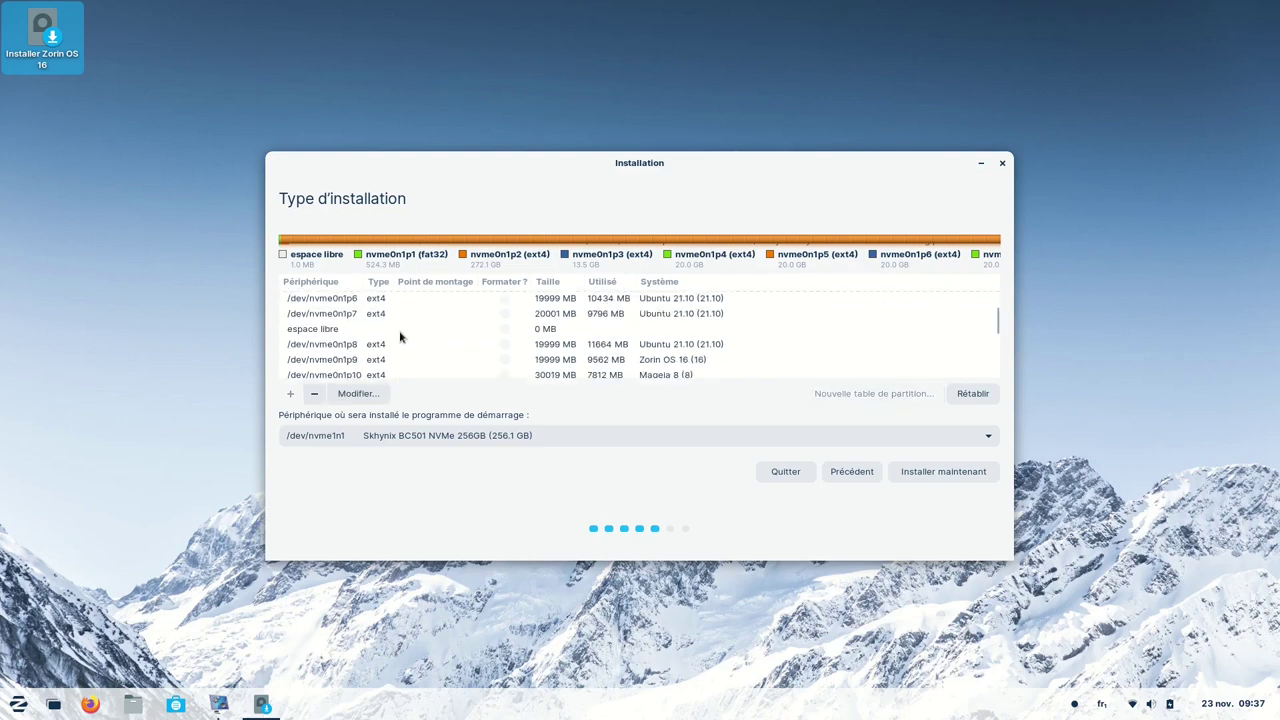
{"action": "scroll", "coordinate": [335, 354], "scroll_direction": "down", "scroll_amount": 5}
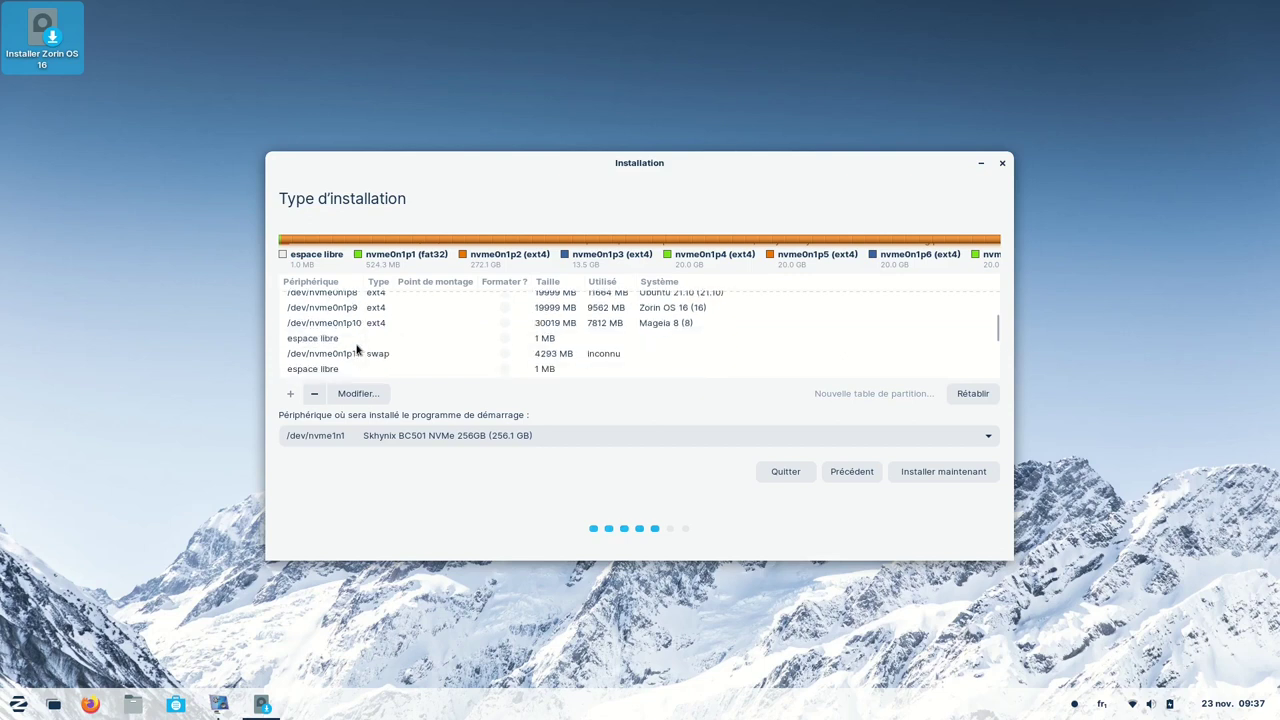
{"action": "scroll", "coordinate": [360, 366], "scroll_direction": "down", "scroll_amount": 2}
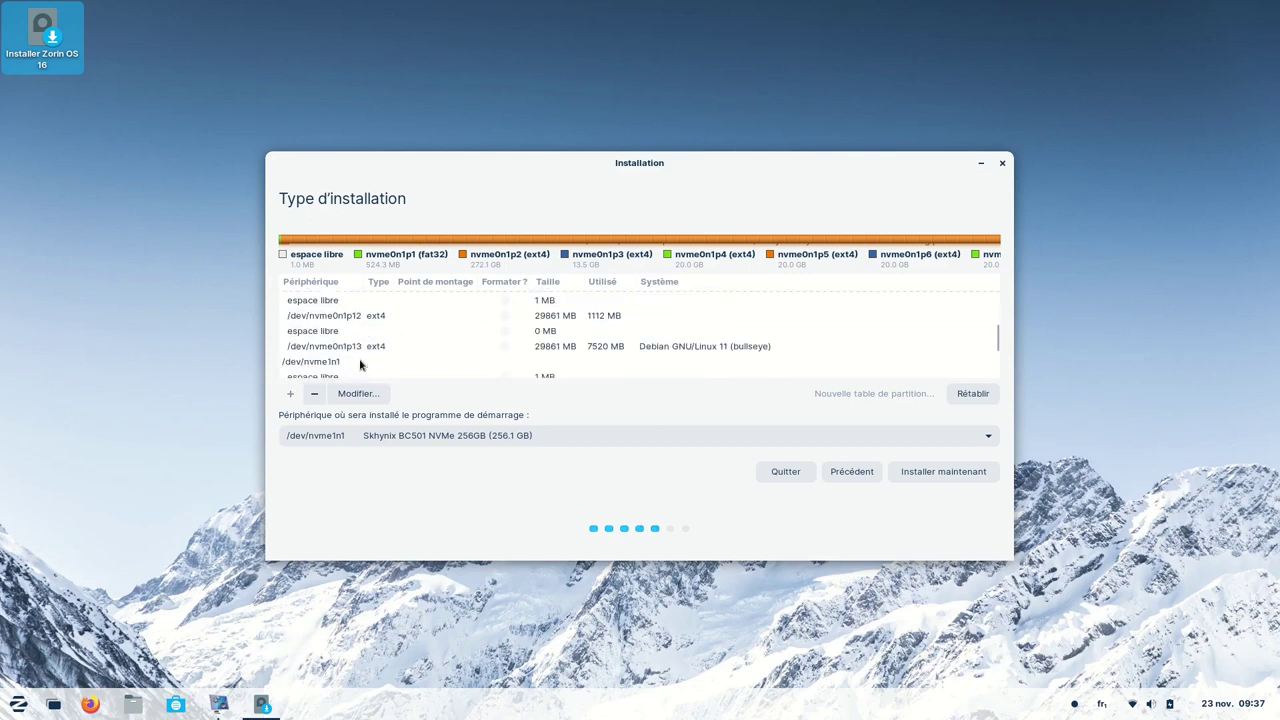
{"action": "scroll", "coordinate": [360, 364], "scroll_direction": "down", "scroll_amount": 2}
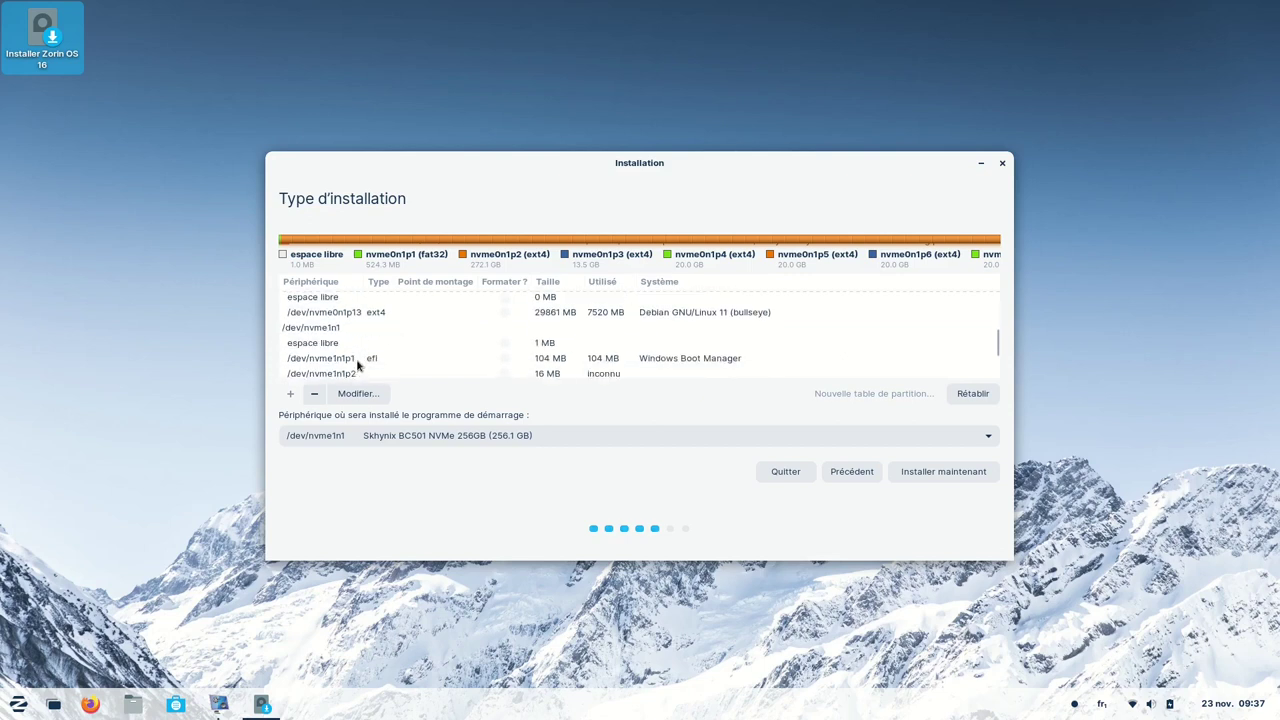
{"action": "left_click", "coordinate": [309, 330]}
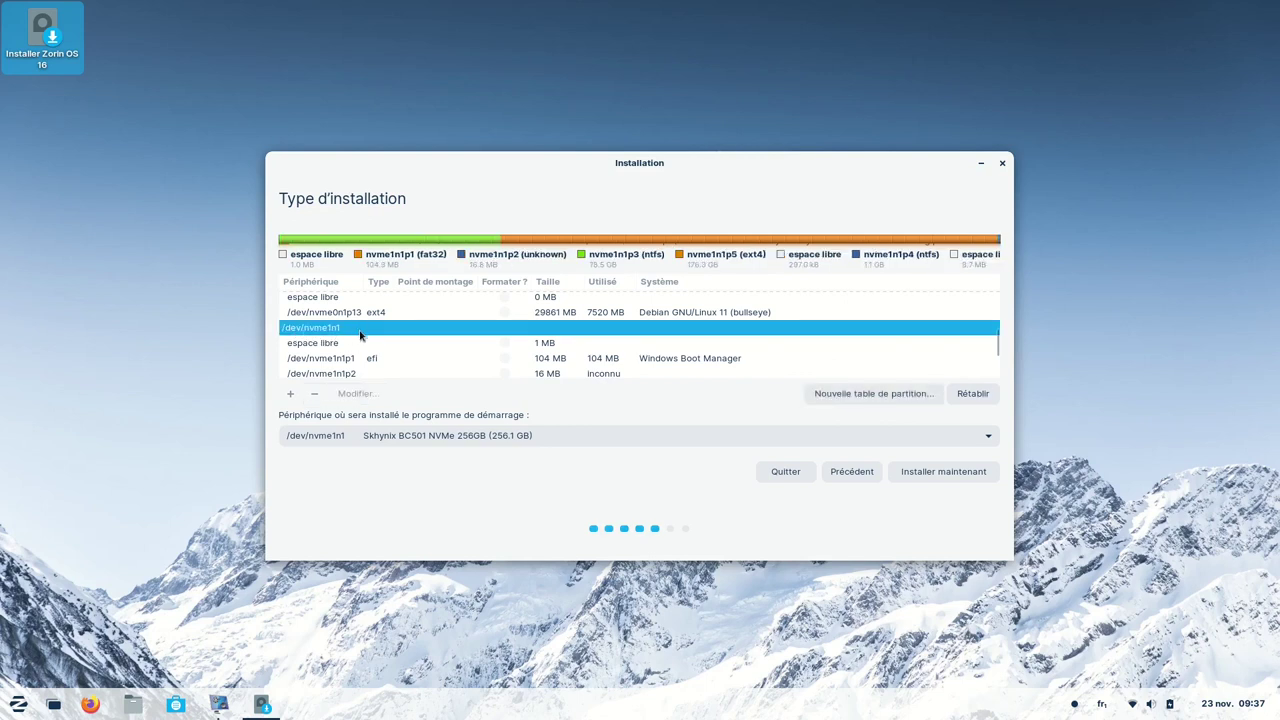
{"action": "scroll", "coordinate": [376, 346], "scroll_direction": "down", "scroll_amount": 3}
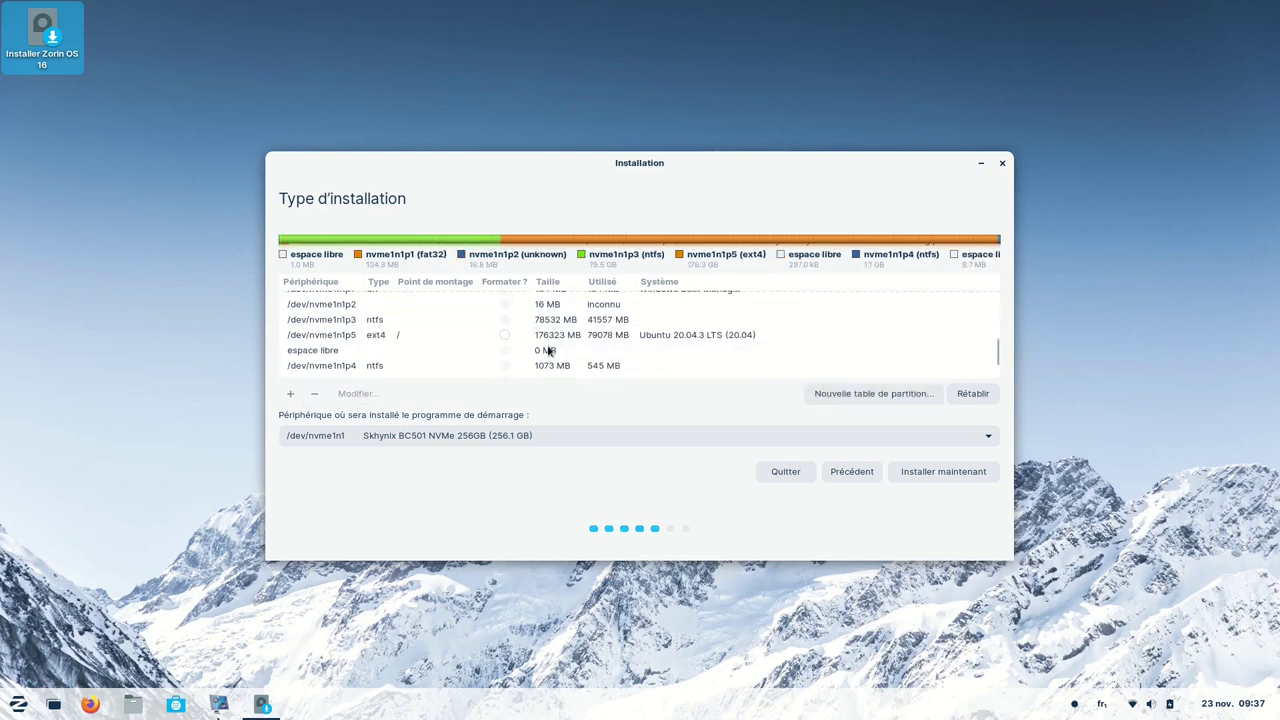
Step: Start installing Zorin OS onto nvme1n1p5 without formatting it, and accept both partitioning confirmations
{"action": "left_click", "coordinate": [359, 339]}
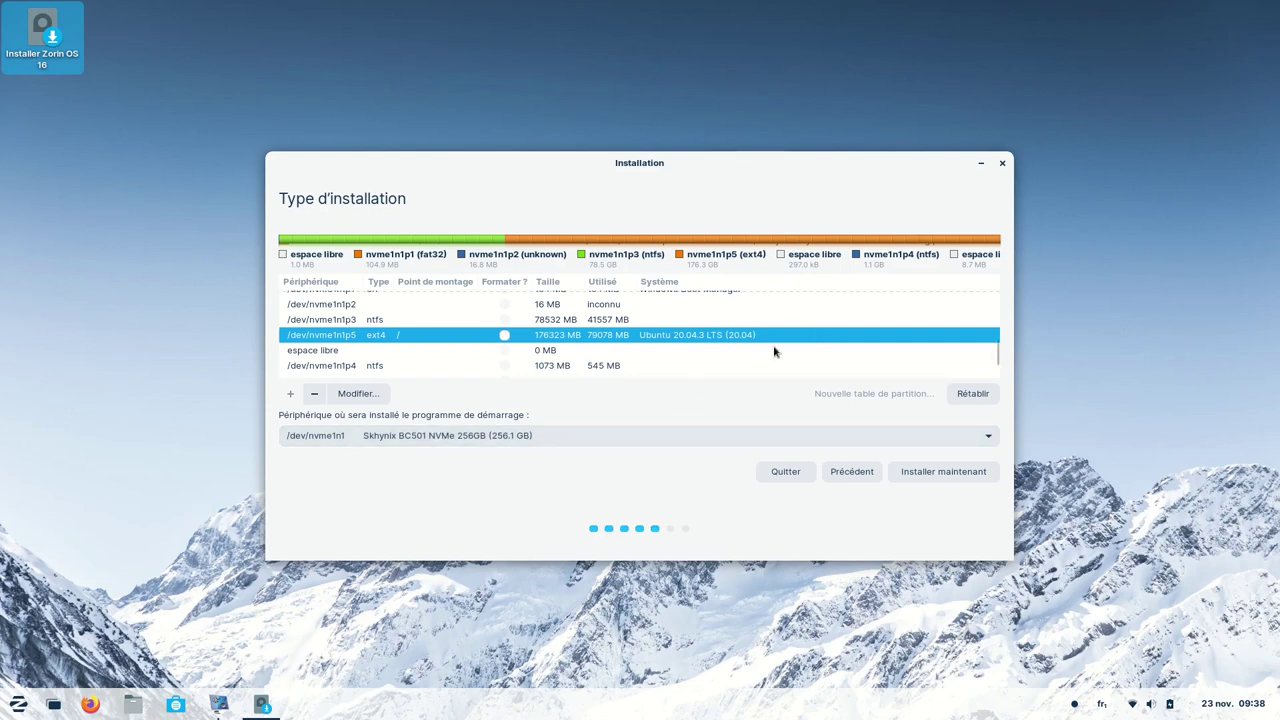
{"action": "left_click", "coordinate": [936, 473]}
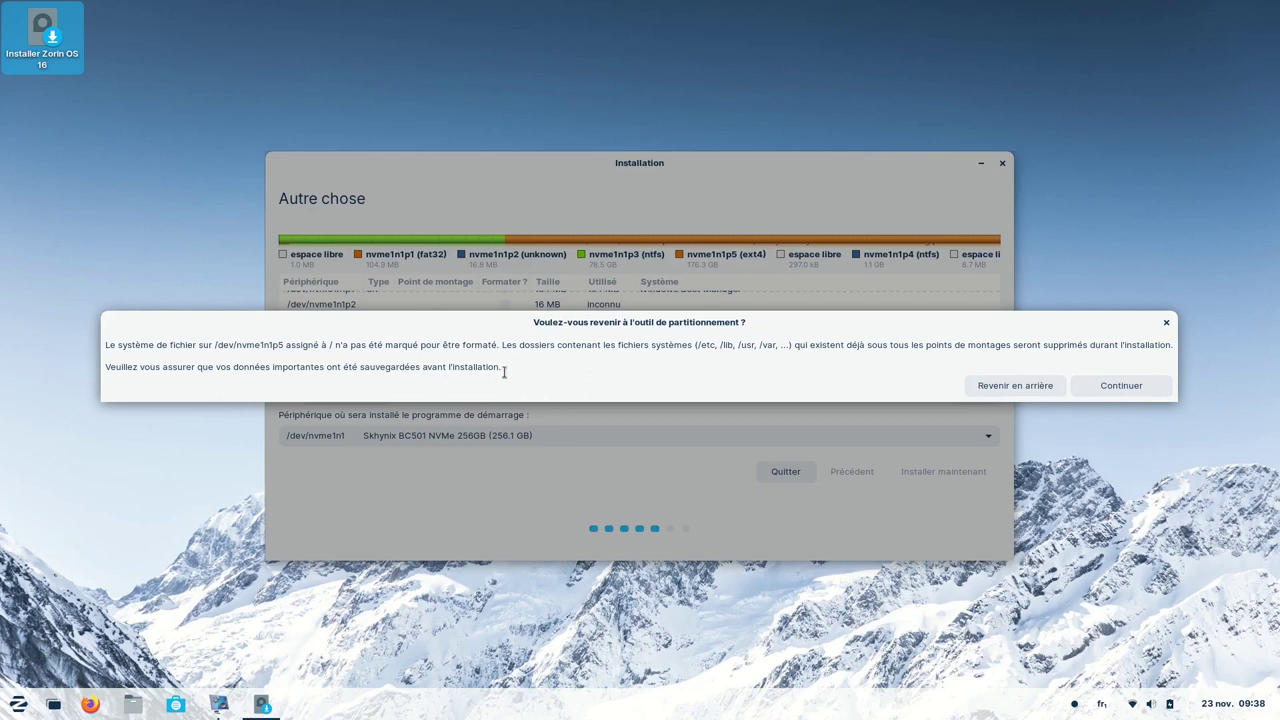
{"action": "left_click", "coordinate": [1113, 387]}
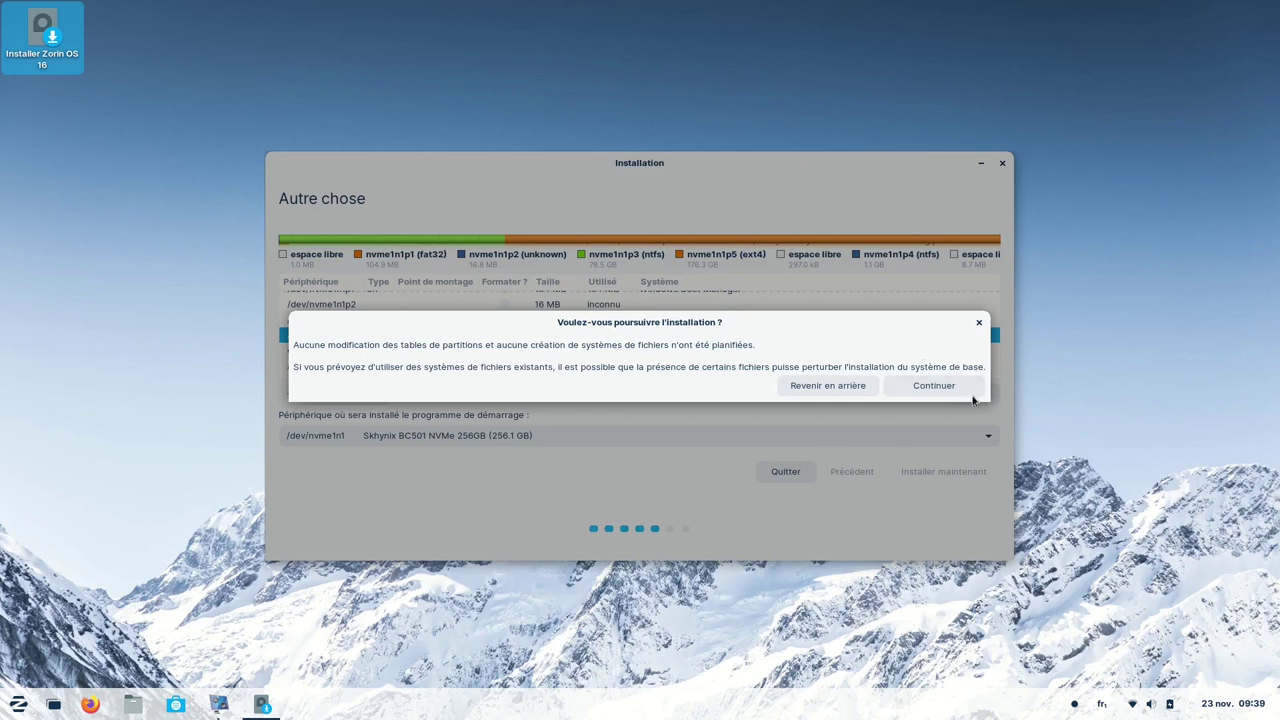
{"action": "left_click", "coordinate": [934, 386]}
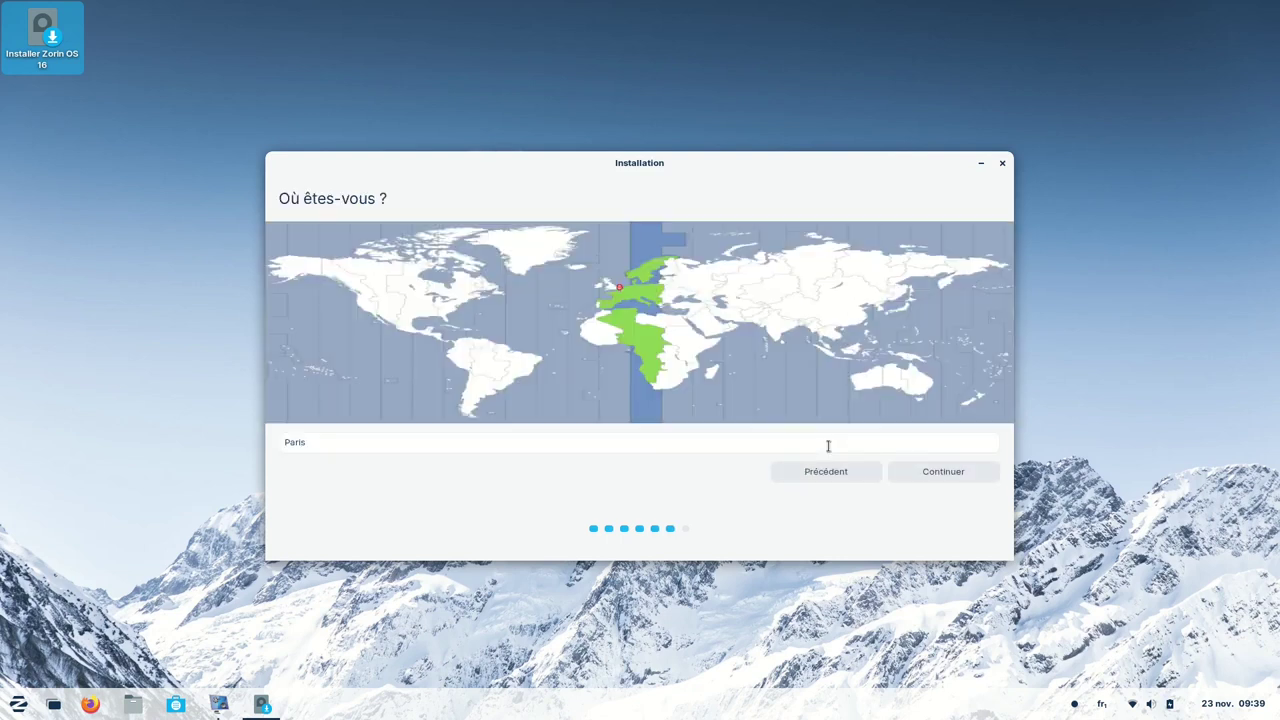
Step: Keep Paris as the location and create the user account by entering the user's name and a matching account password in both password fields
{"action": "left_click", "coordinate": [958, 474]}
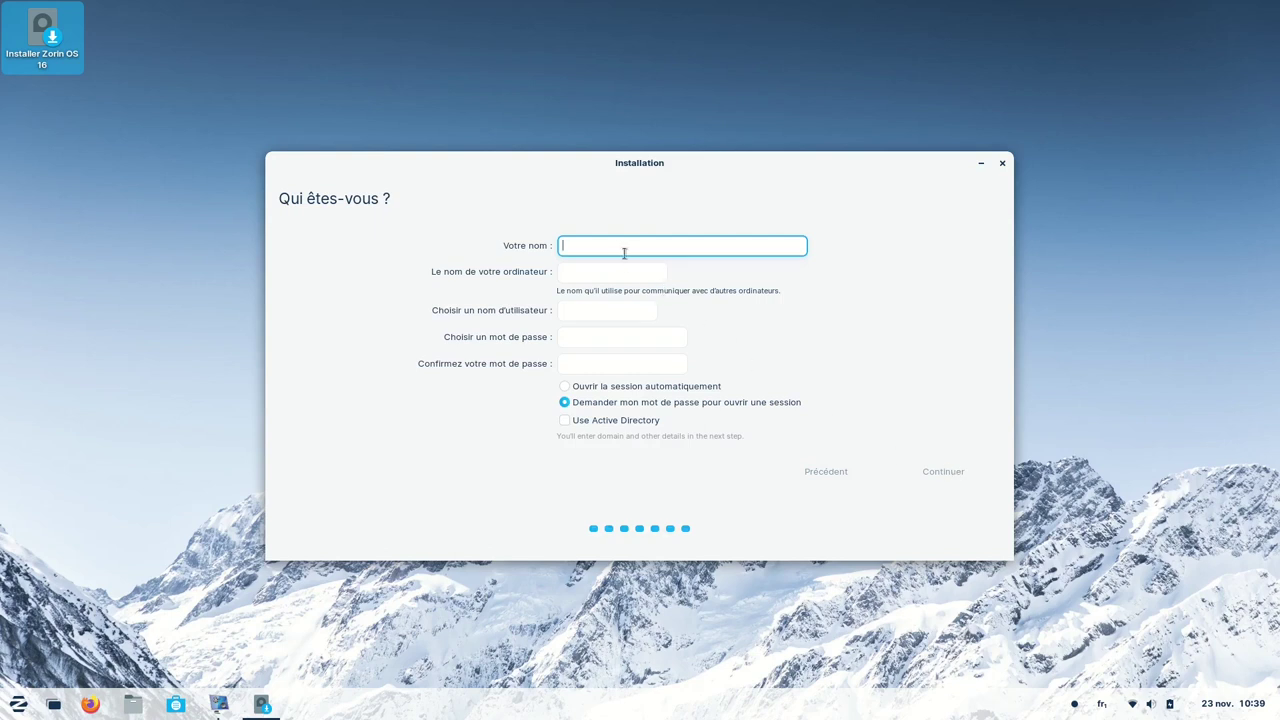
{"action": "type", "text": "Mickaël"}
{"action": "left_click", "coordinate": [578, 342]}
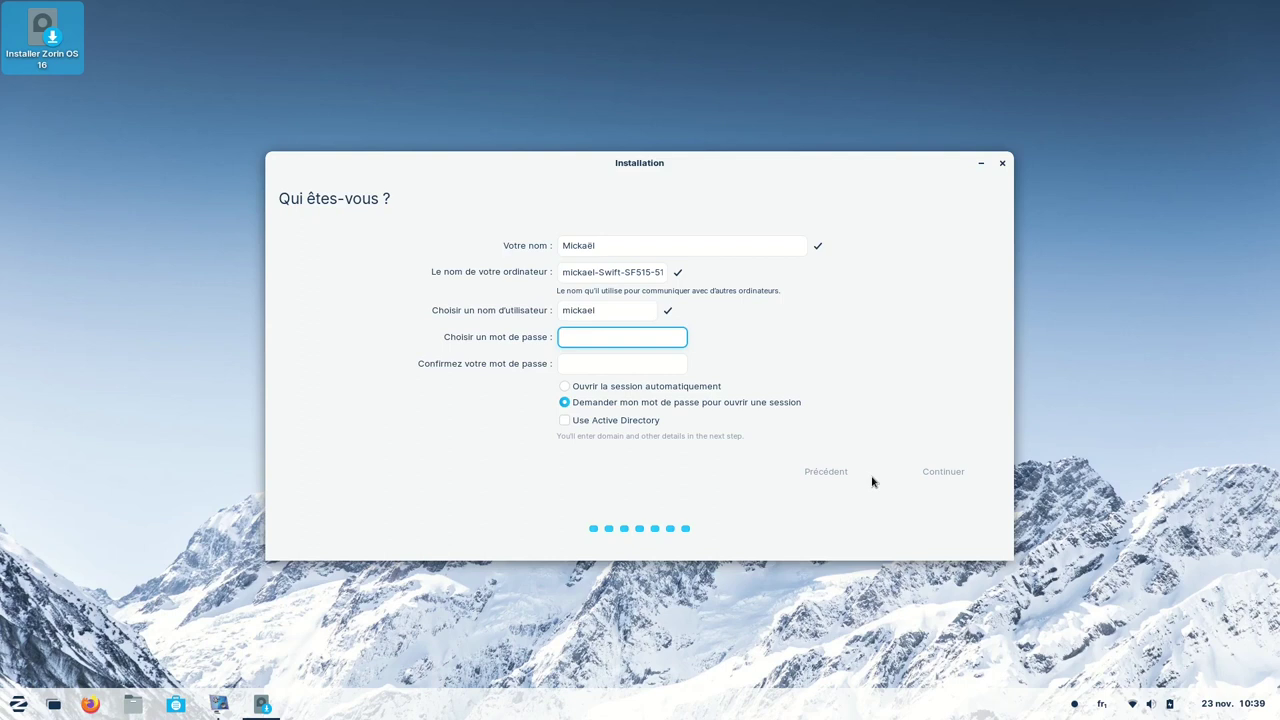
{"action": "type", "text": "a"}
{"action": "key", "text": "Tab"}
{"action": "type", "text": "a"}
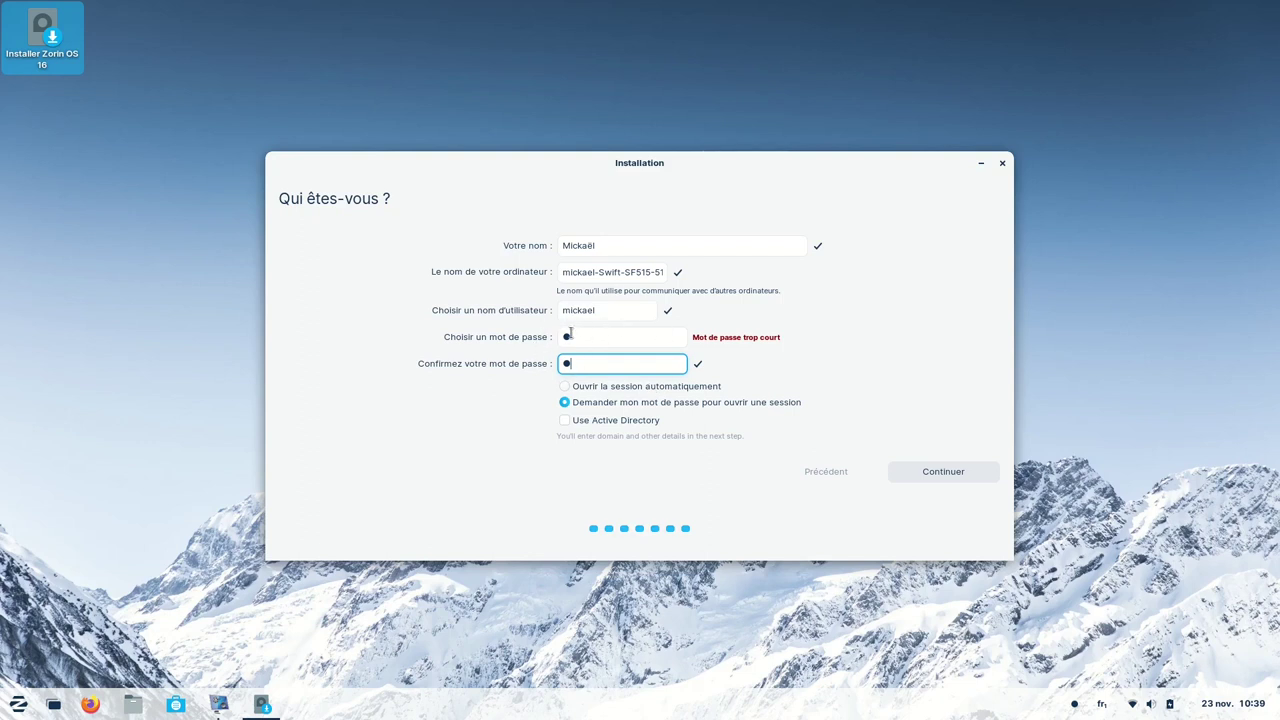
{"action": "left_click", "coordinate": [905, 476]}
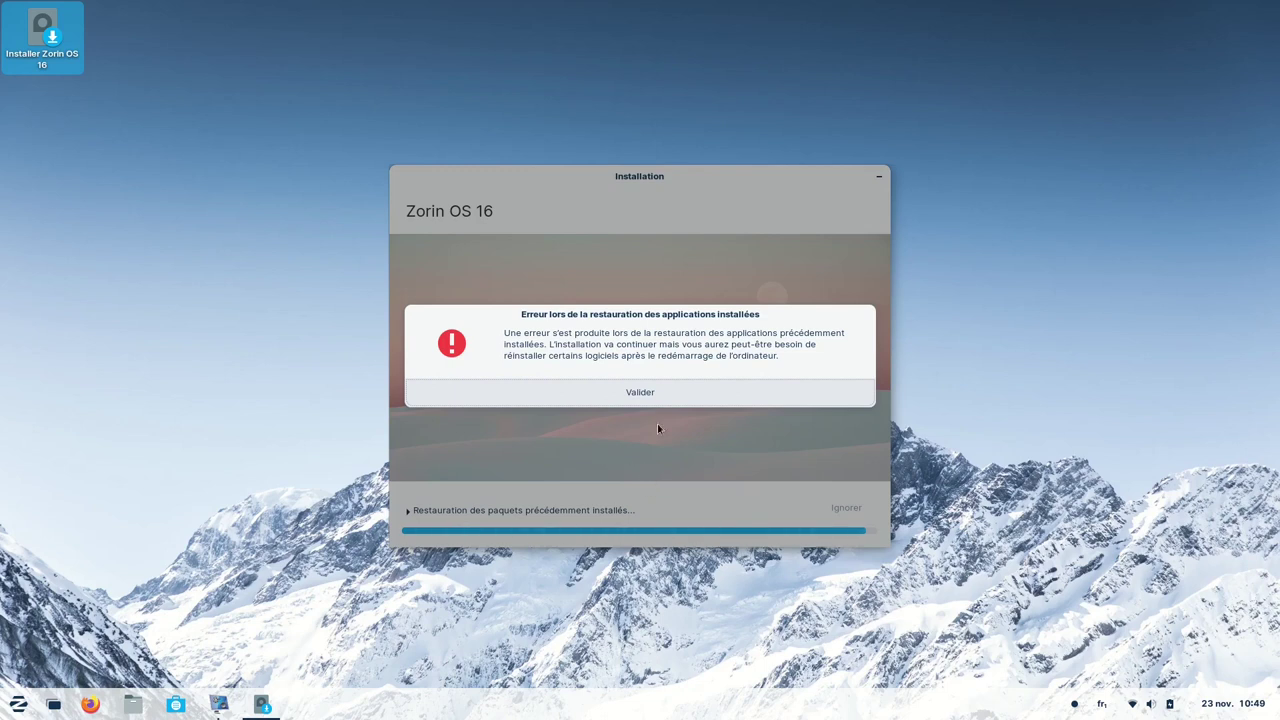
Step: Acknowledge the application restoration error and choose to continue testing the live session after installation
{"action": "left_click", "coordinate": [632, 403]}
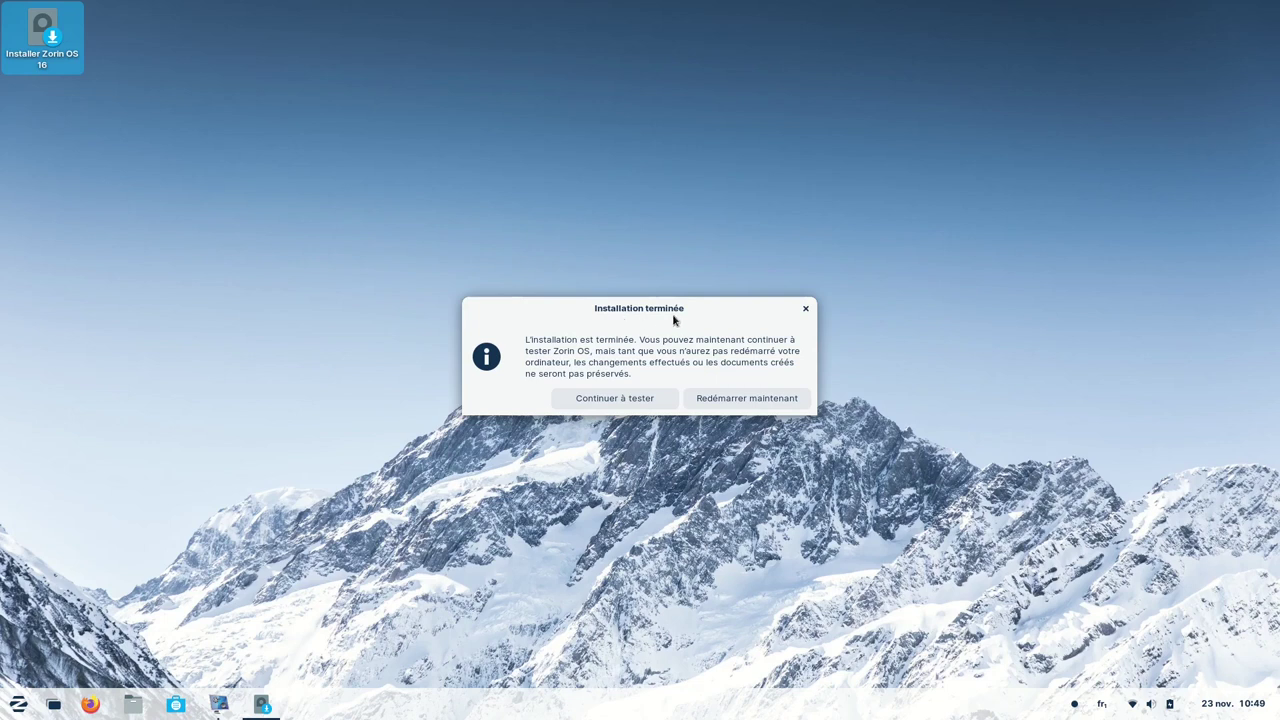
{"action": "left_click", "coordinate": [610, 400]}
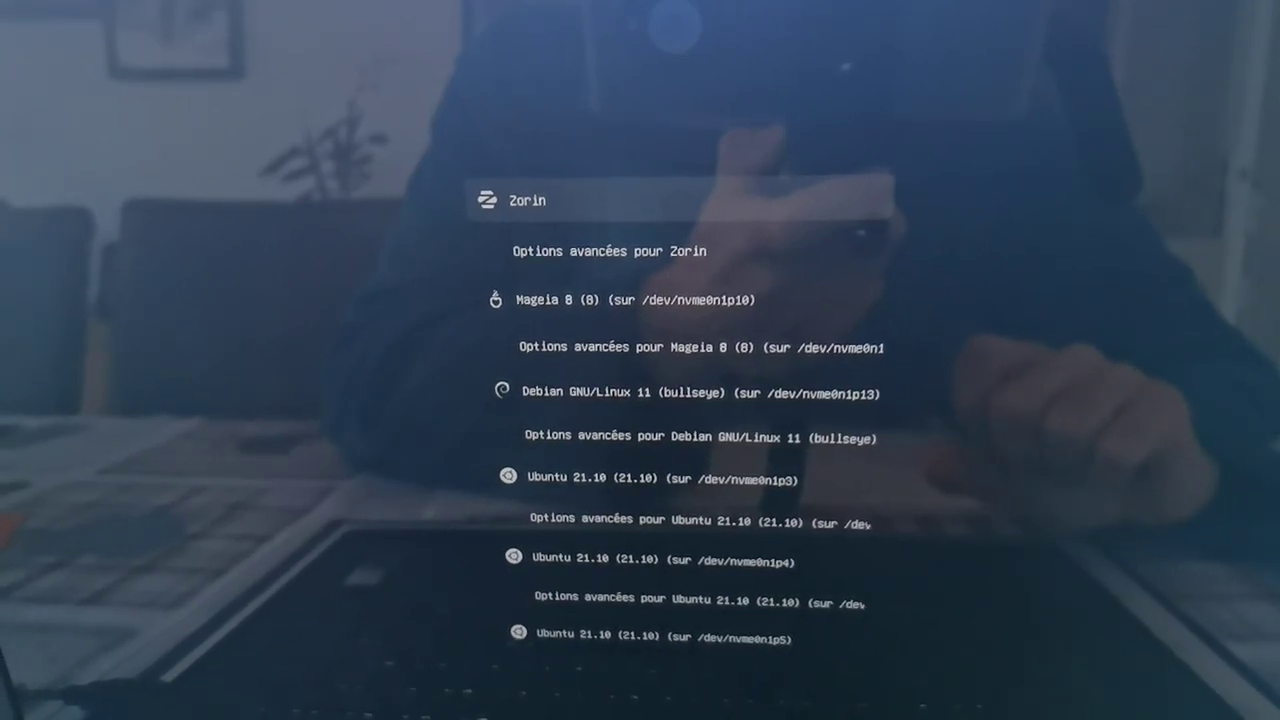
Step: Examine the first boot menu entries, covering Zorin, Mageia 8 and Debian GNU/Linux 11 with their advanced options
{"action": "key", "text": "Down"}
{"action": "key", "text": "Down"}
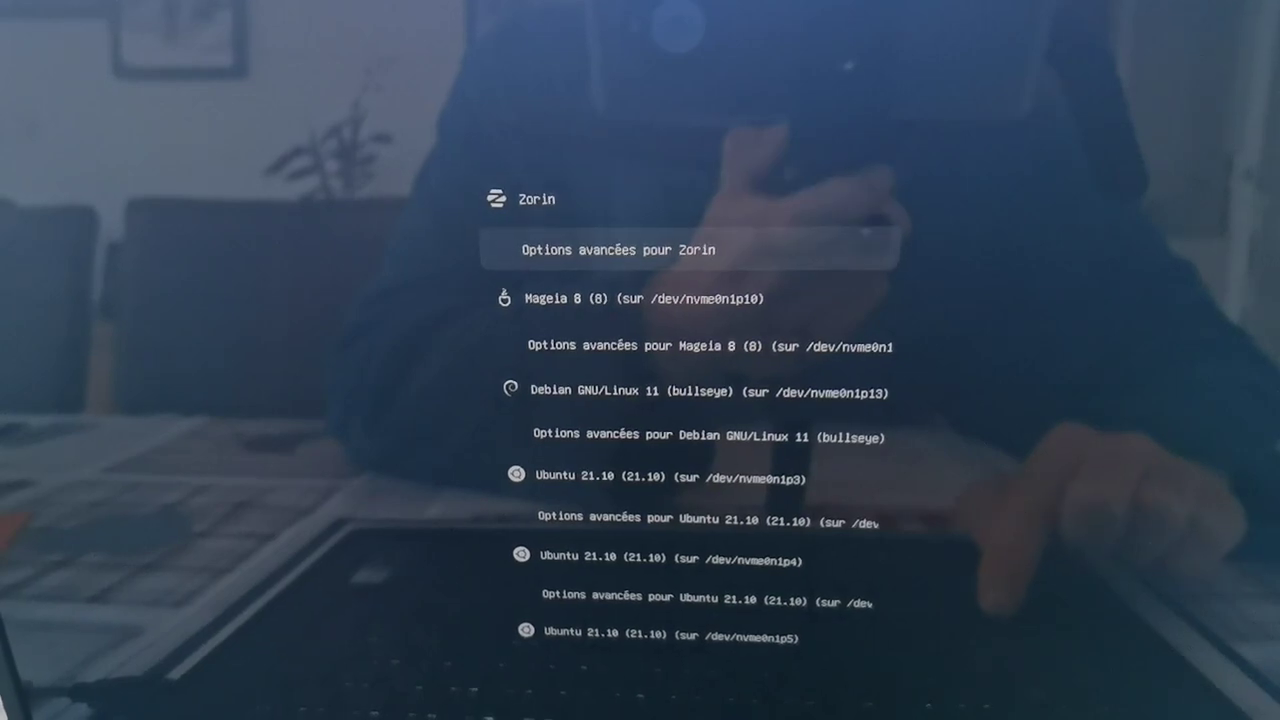
{"action": "key", "text": "Up"}
{"action": "key", "text": "Up"}
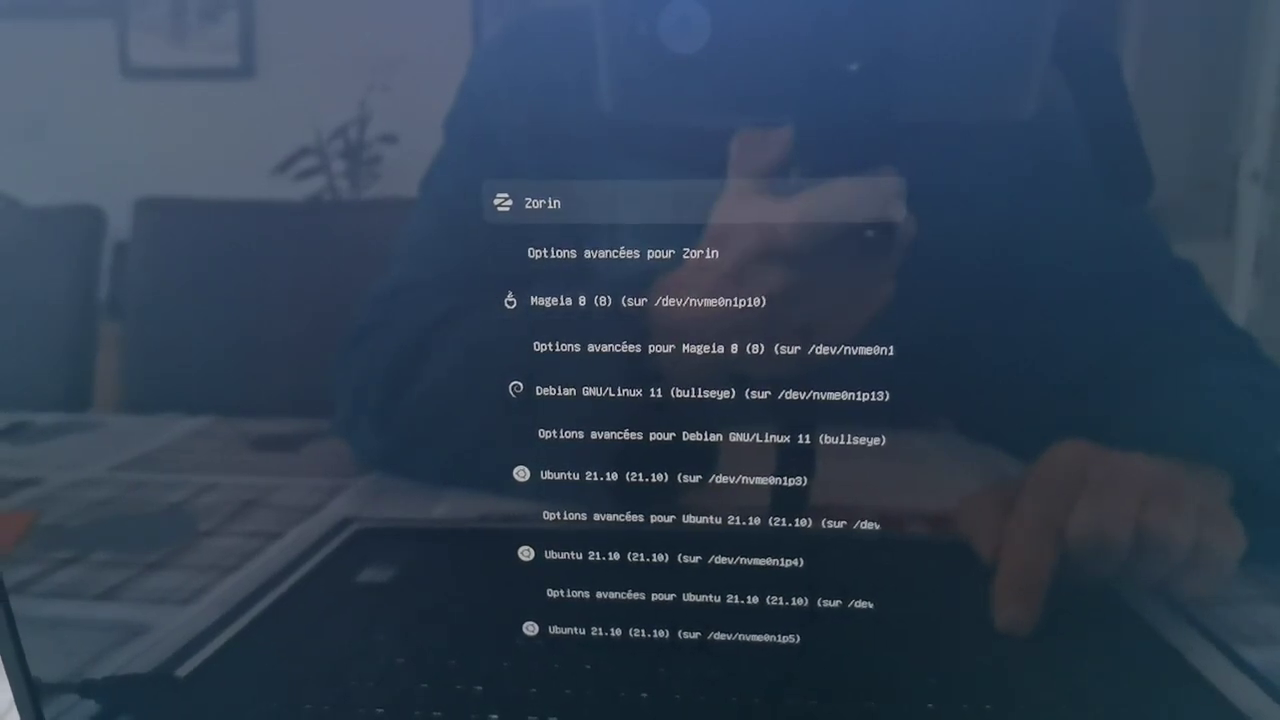
{"action": "key", "text": "Down"}
{"action": "key", "text": "Down"}
{"action": "key", "text": "Down"}
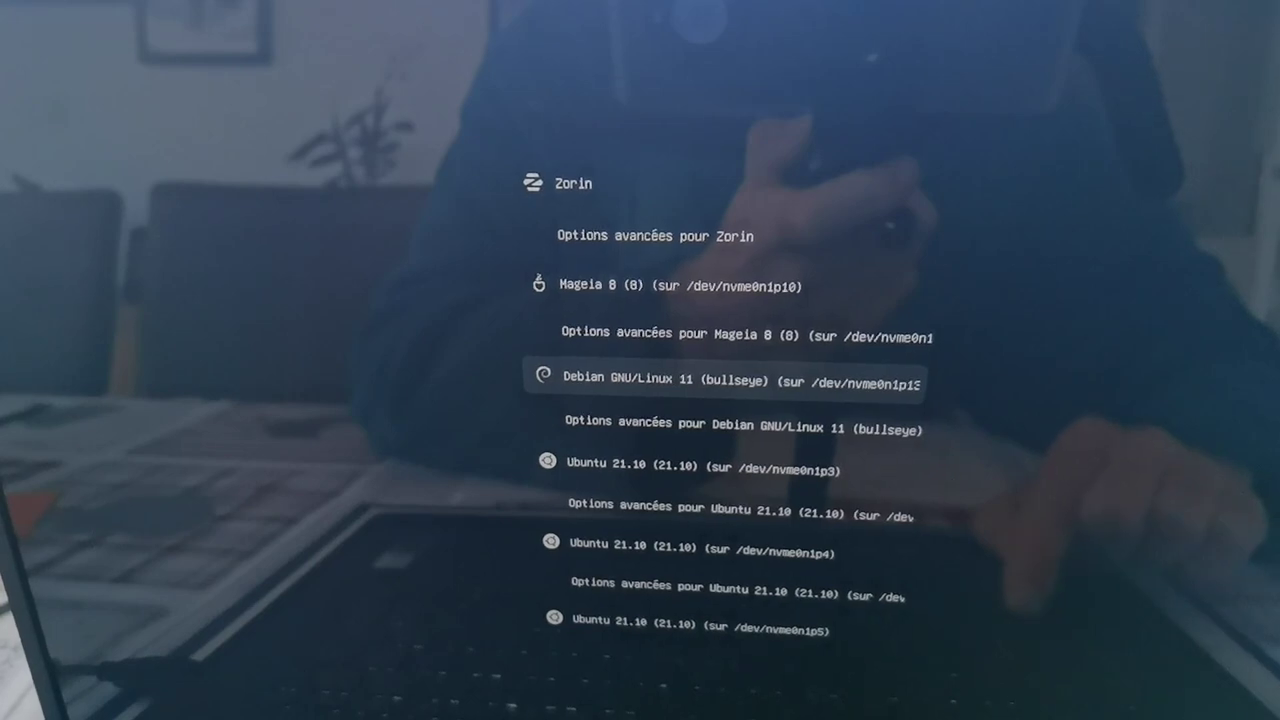
Step: Examine the remaining boot menu entries, from the Ubuntu 21.10 systems and Zorin OS 16 to Windows Boot Manager and UEFI Firmware Settings
{"action": "key", "text": "Down"}
{"action": "key", "text": "Down"}
{"action": "key", "text": "Down"}
{"action": "key", "text": "Down"}
{"action": "key", "text": "Down"}
{"action": "key", "text": "Down"}
{"action": "key", "text": "Down"}
{"action": "key", "text": "Down"}
{"action": "key", "text": "Down"}
{"action": "key", "text": "Down"}
{"action": "key", "text": "Down"}
{"action": "key", "text": "Down"}
{"action": "key", "text": "Down"}
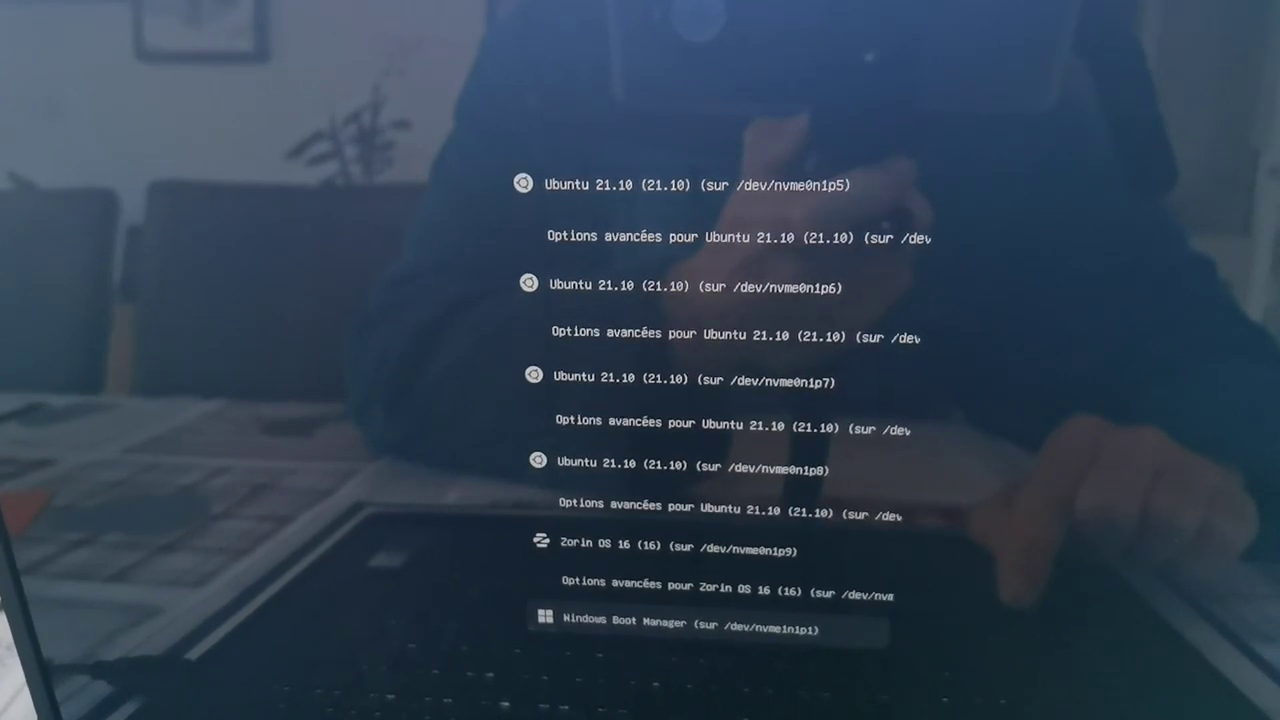
{"action": "key", "text": "Down"}
{"action": "key", "text": "Up"}
{"action": "key", "text": "Up"}
{"action": "key", "text": "Up"}
{"action": "key", "text": "Up"}
{"action": "key", "text": "Down"}
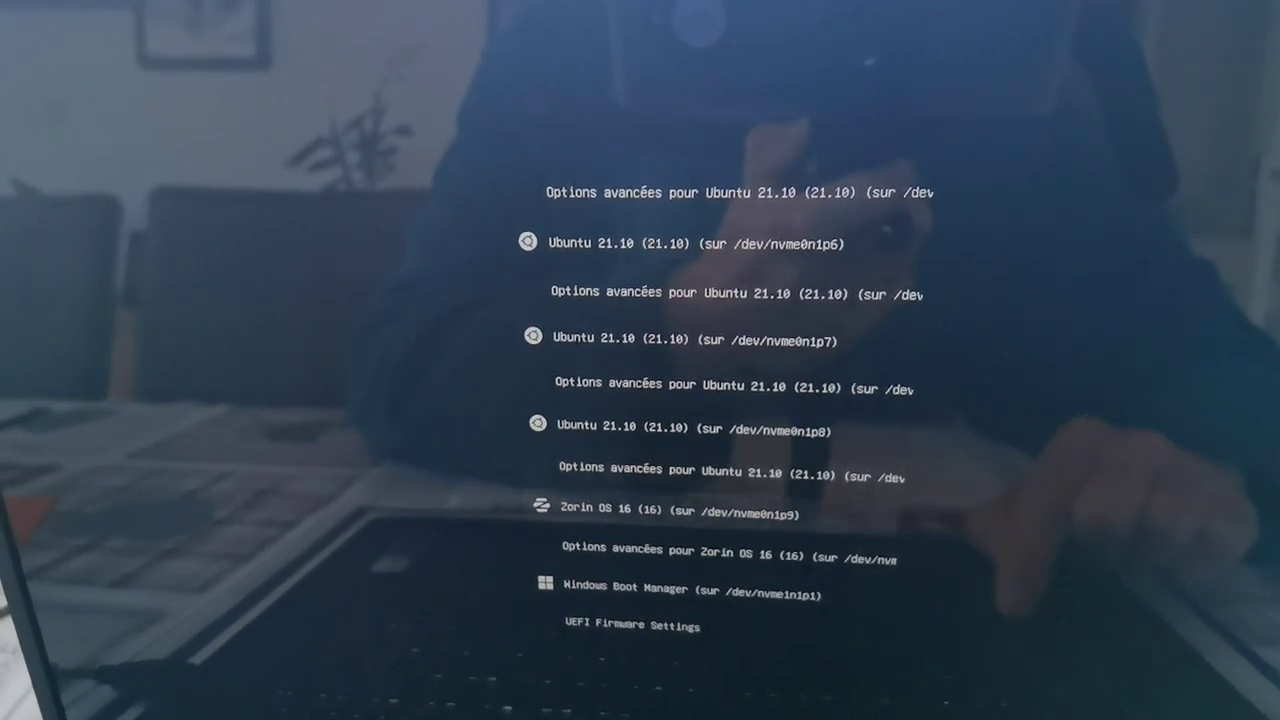
{"action": "key", "text": "Down"}
{"action": "key", "text": "Down"}
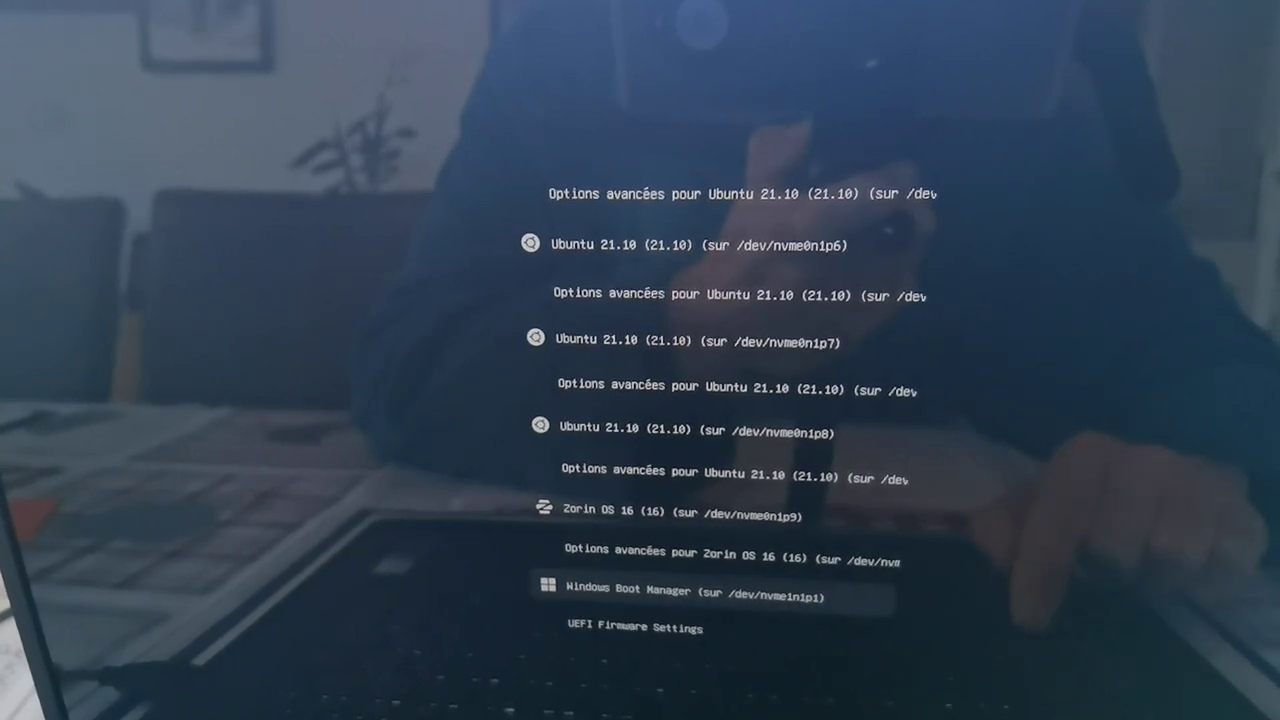
Step: Return to the start of the boot menu and open the advanced options for Zorin
{"action": "key", "text": "Up"}
{"action": "key", "text": "Up"}
{"action": "key", "text": "Up"}
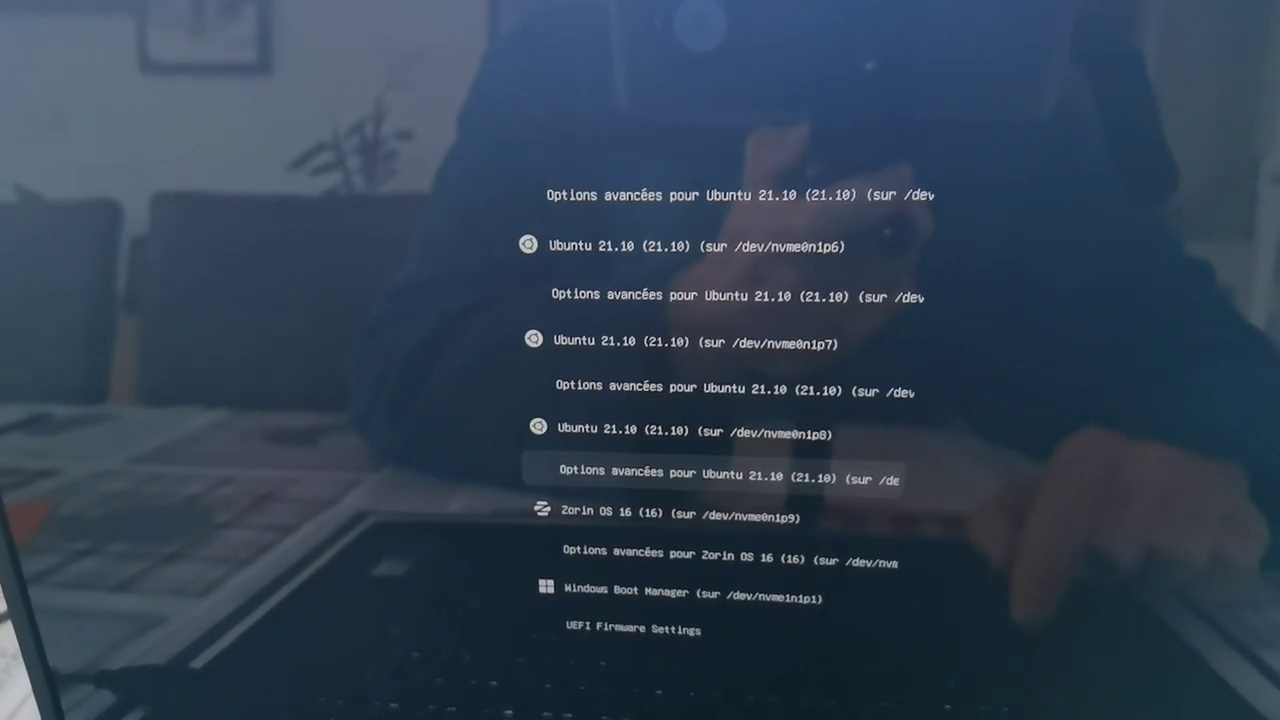
{"action": "key", "text": "Up"}
{"action": "key", "text": "Up"}
{"action": "key", "text": "Up"}
{"action": "key", "text": "Up"}
{"action": "key", "text": "Up"}
{"action": "key", "text": "Up"}
{"action": "key", "text": "Up"}
{"action": "key", "text": "Up"}
{"action": "key", "text": "Up"}
{"action": "key", "text": "Up"}
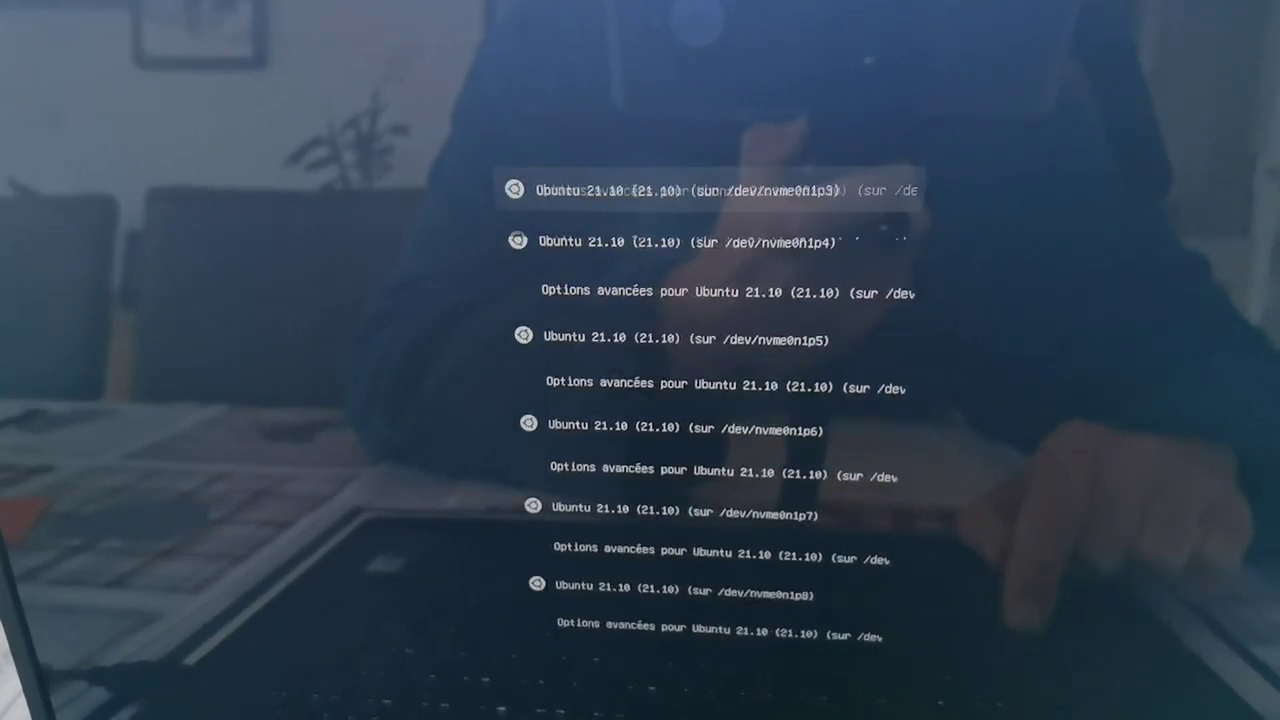
{"action": "key", "text": "Up"}
{"action": "key", "text": "Up"}
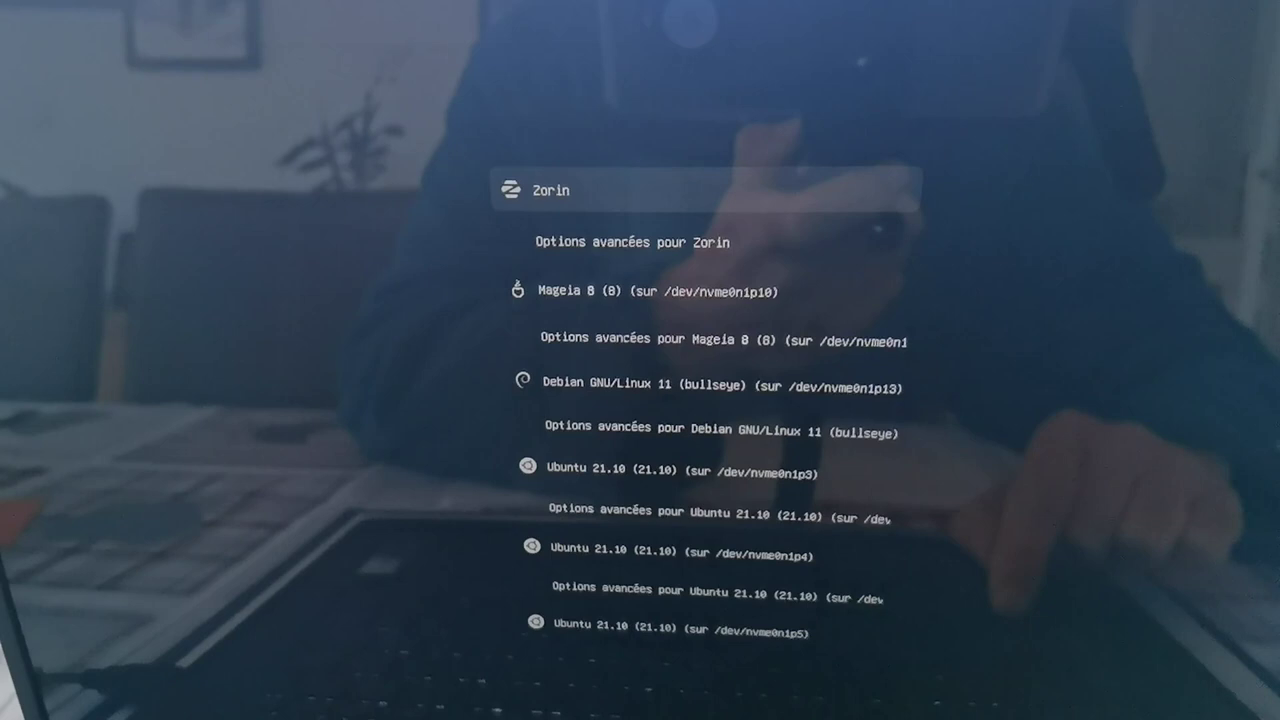
{"action": "key", "text": "Down"}
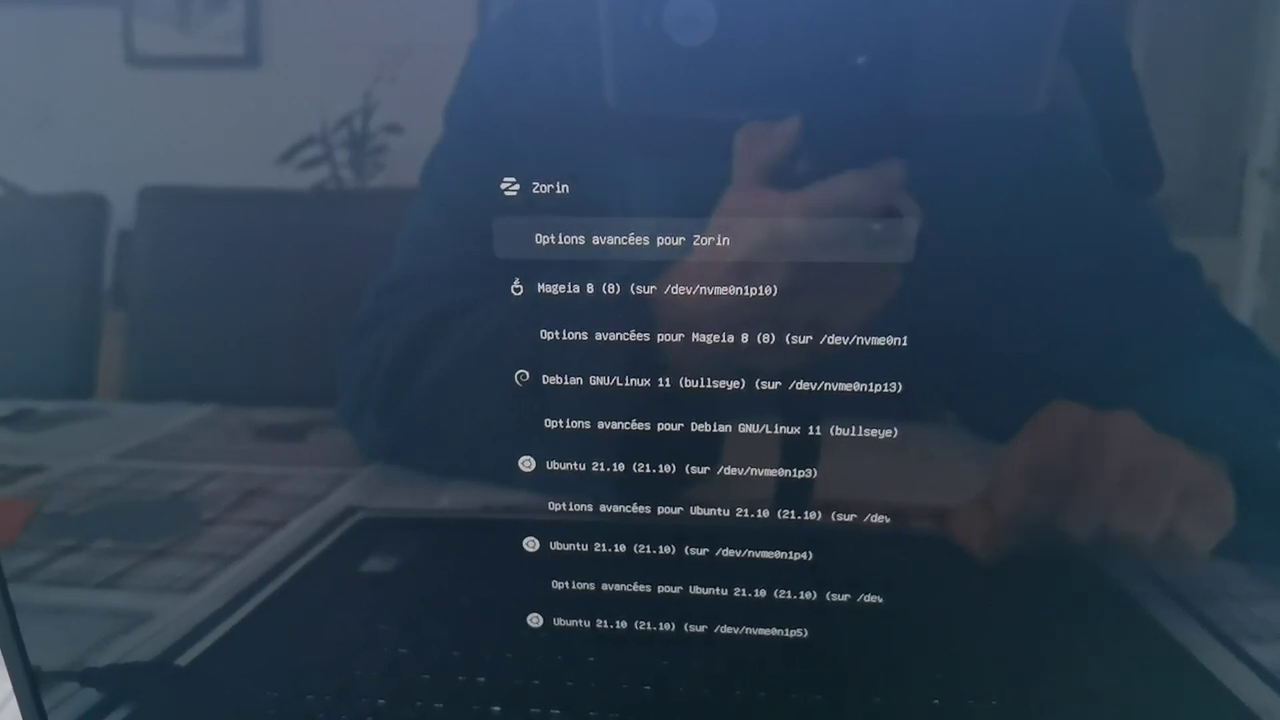
{"action": "key", "text": "Return"}
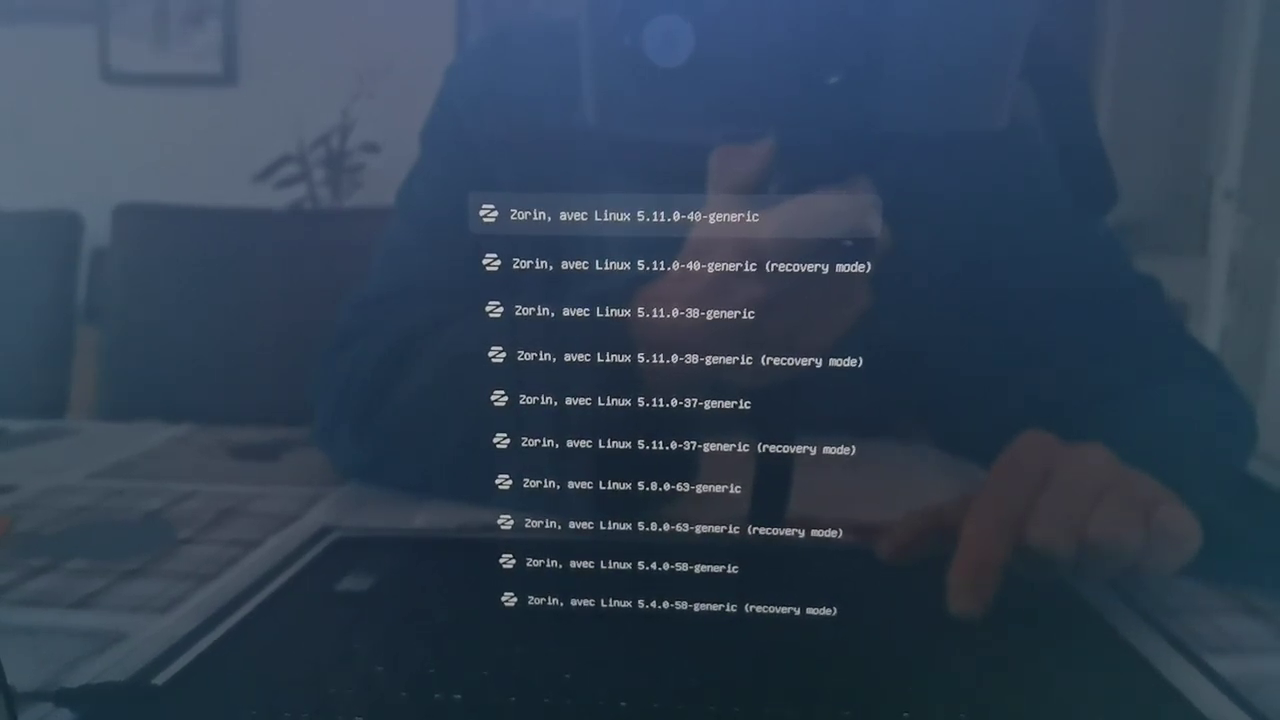
Step: Examine the available Zorin kernels and their recovery modes, from Linux 5.11.0-40-generic to 5.4.0-58-generic
{"action": "key", "text": "Down"}
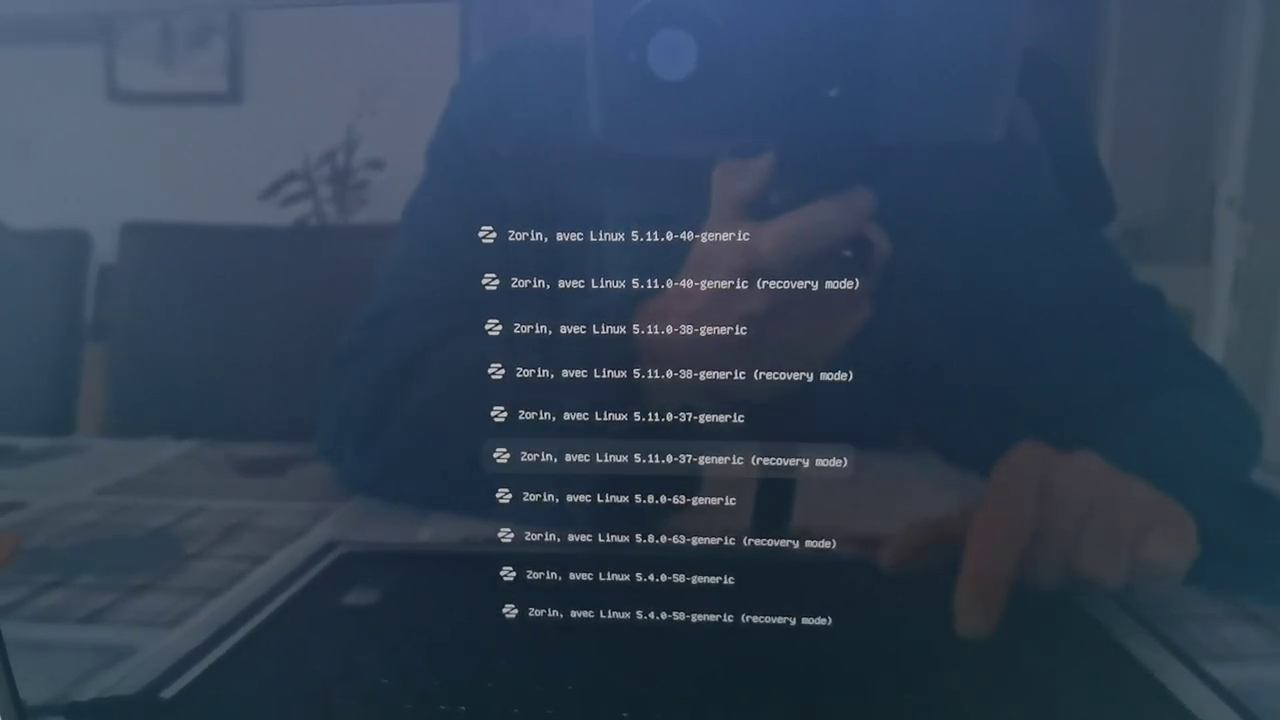
{"action": "key", "text": "Down"}
{"action": "key", "text": "Down"}
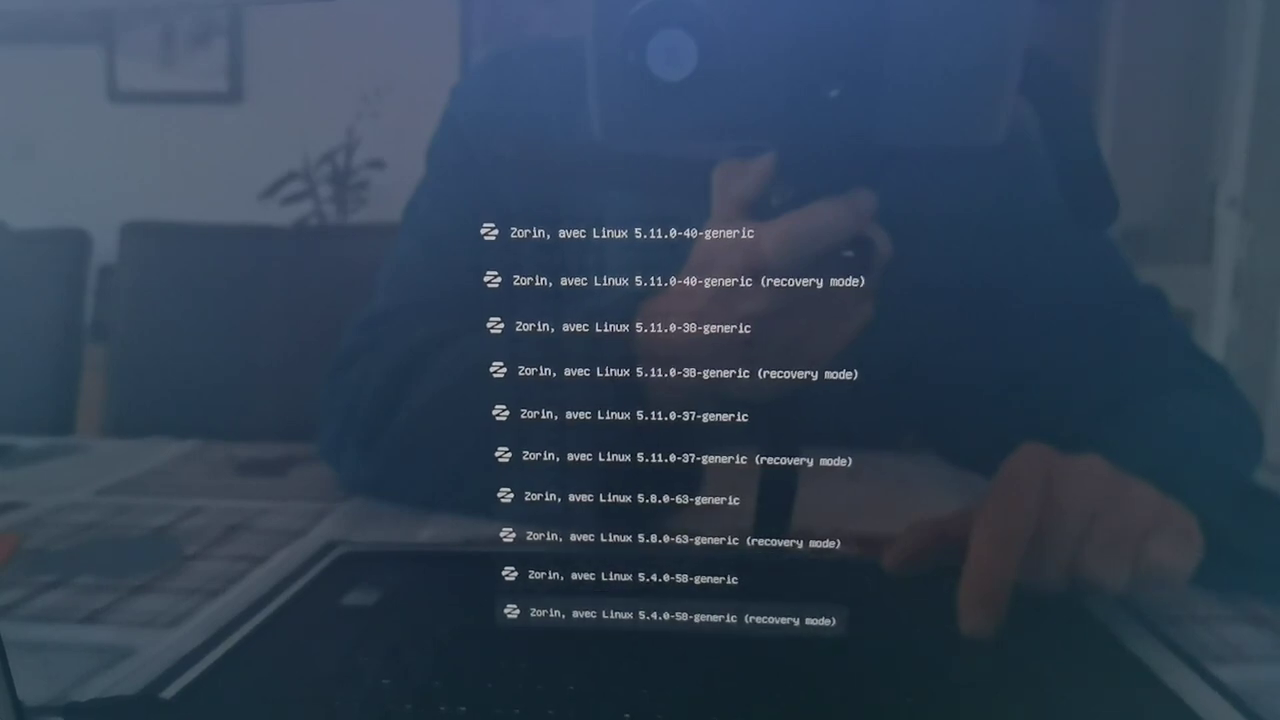
{"action": "key", "text": "Up"}
{"action": "key", "text": "Up"}
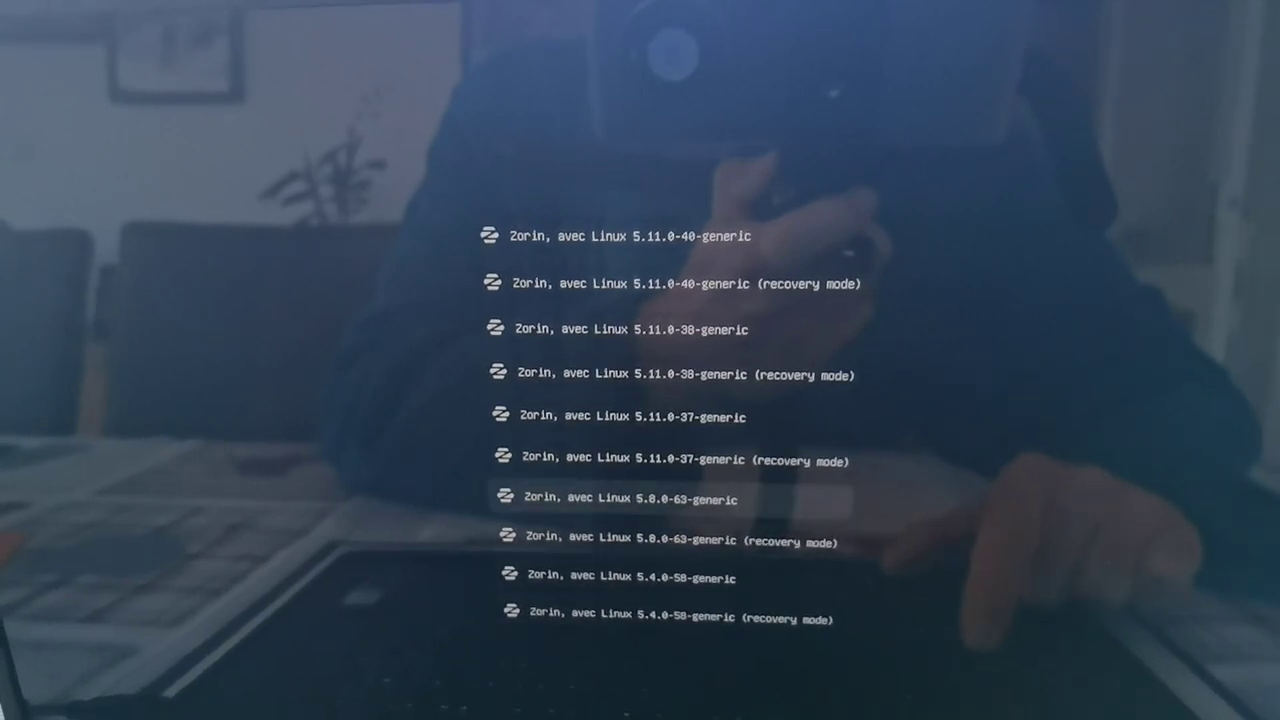
{"action": "key", "text": "Up"}
{"action": "key", "text": "Up"}
{"action": "key", "text": "Up"}
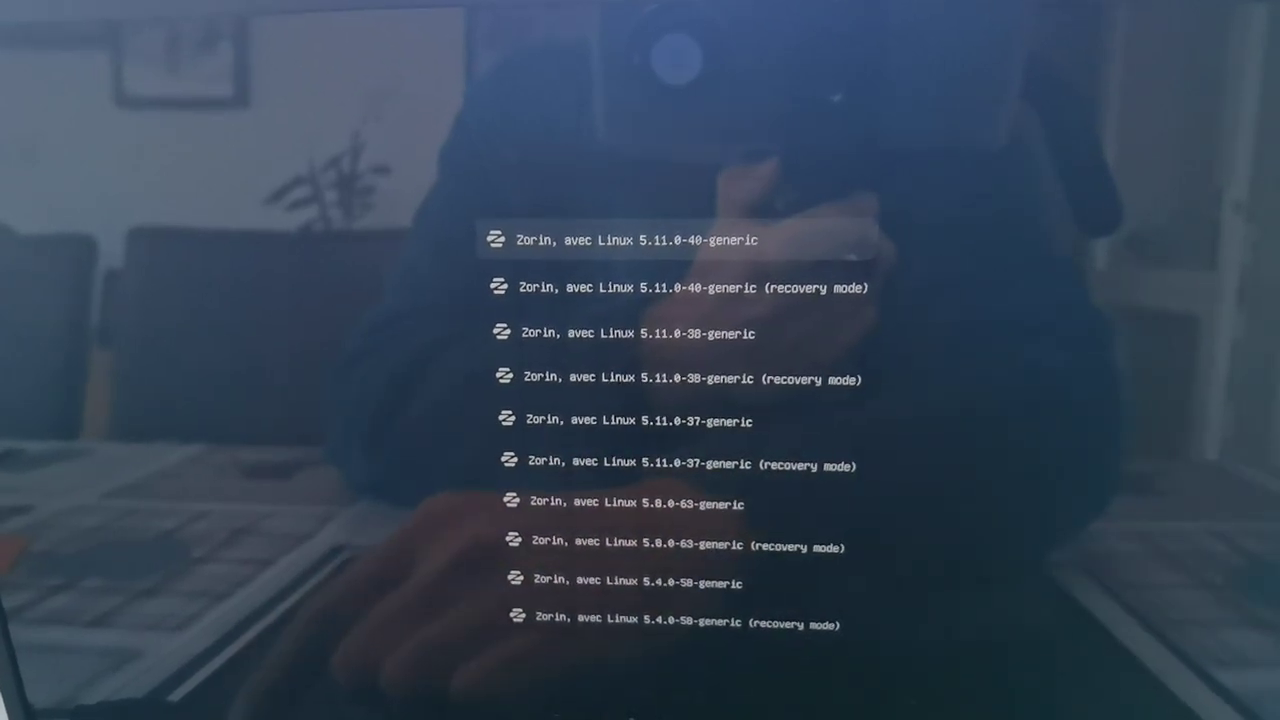
Step: Boot the main Zorin entry from the boot menu and log in with the account password
{"action": "key", "text": "Escape"}
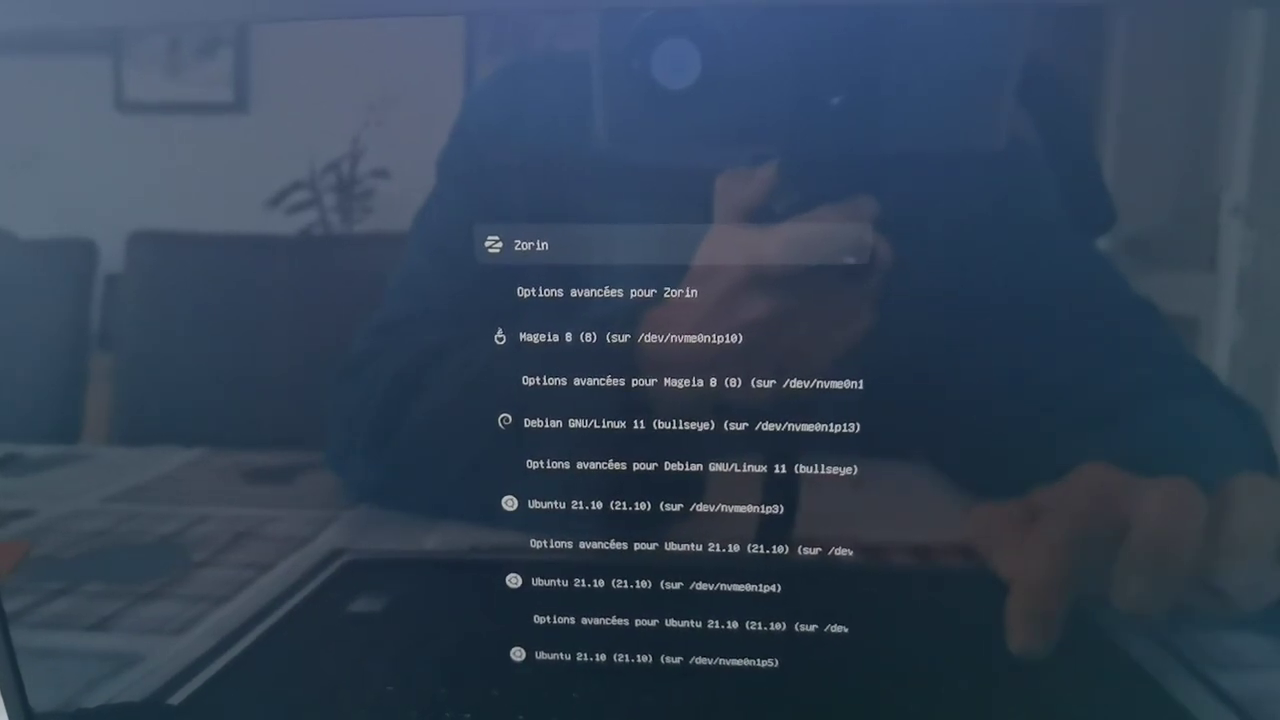
{"action": "key", "text": "Return"}
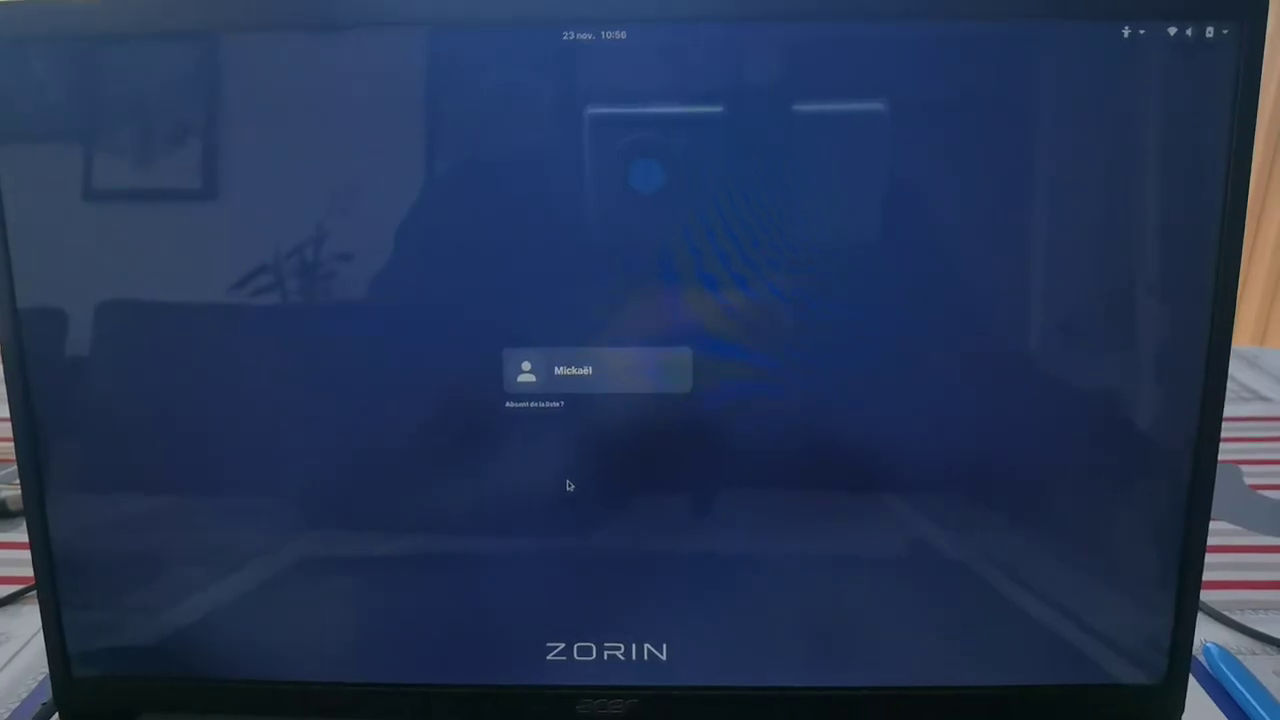
{"action": "left_click", "coordinate": [560, 379]}
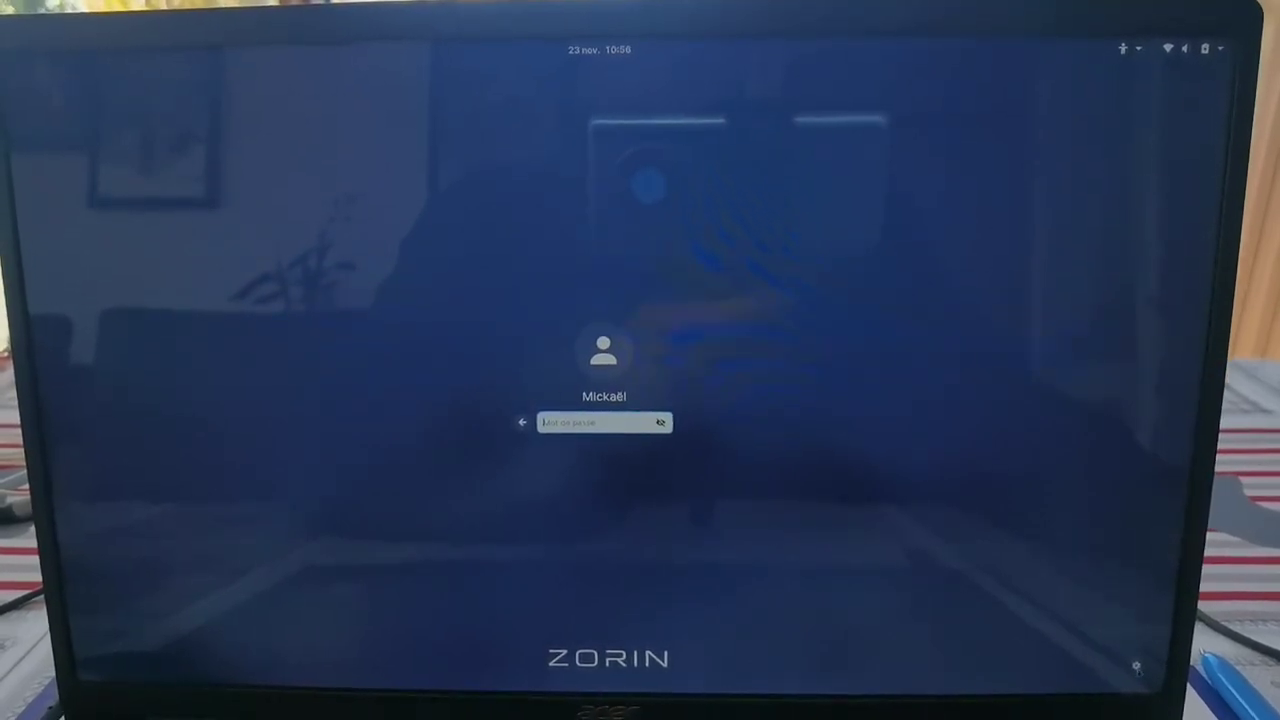
{"action": "left_click", "coordinate": [1139, 668]}
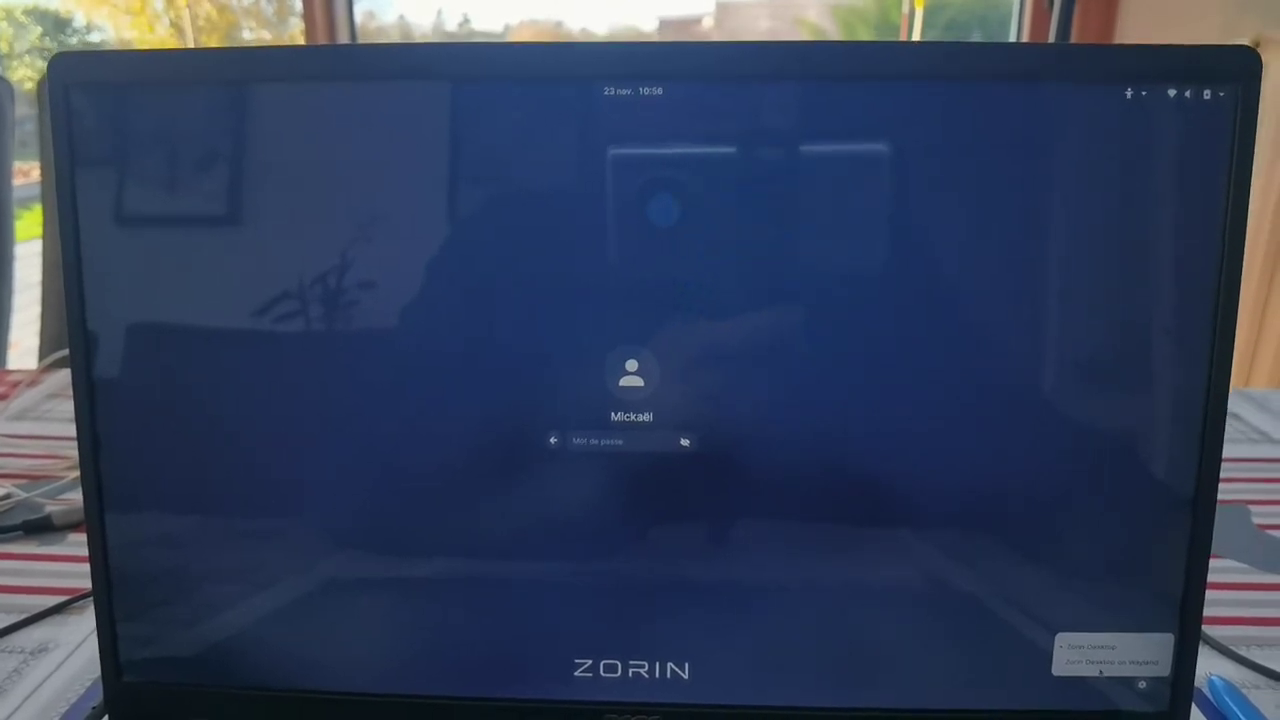
{"action": "left_click", "coordinate": [620, 456]}
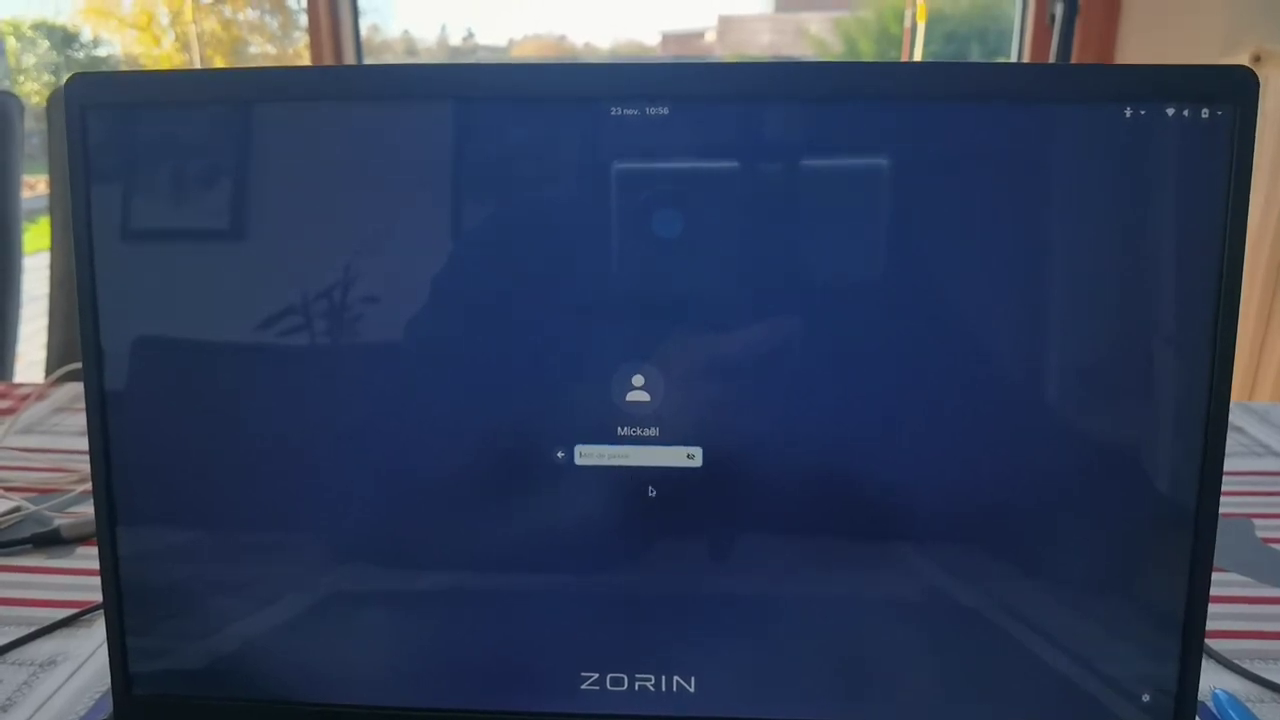
{"action": "type", "text": "********"}
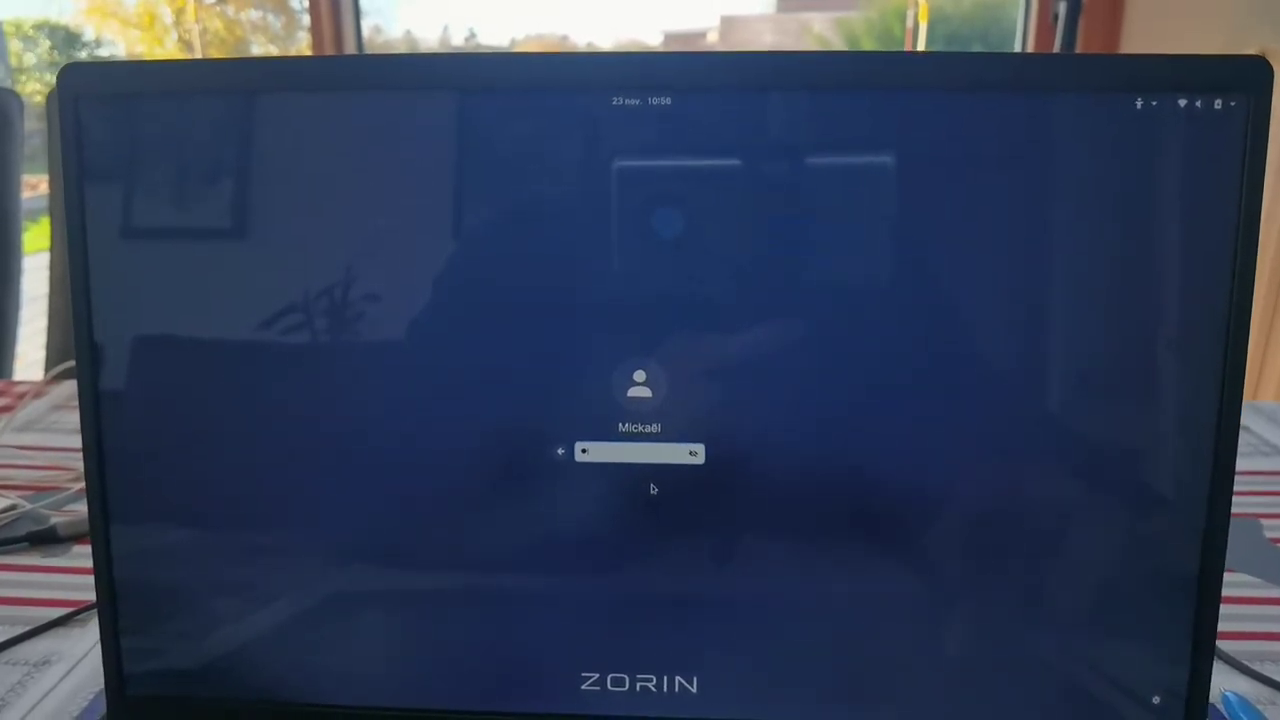
{"action": "key", "text": "Return"}
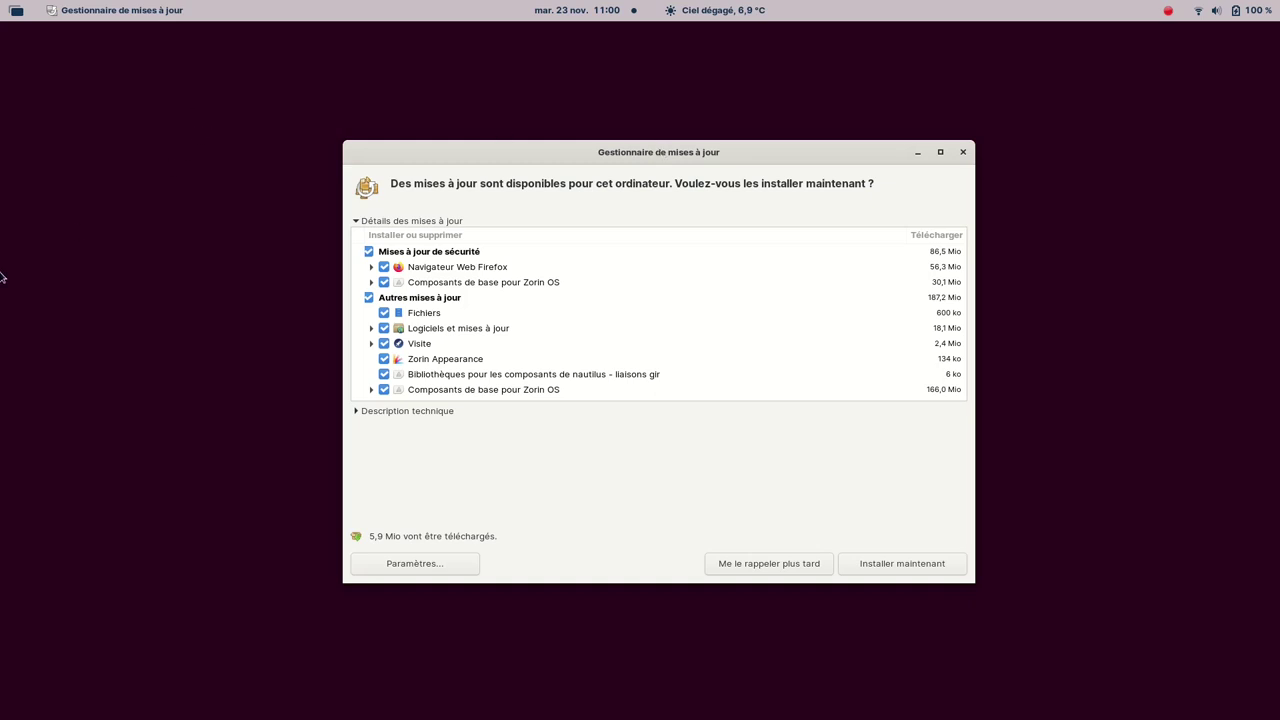
Step: Search the applications for "the", open Zorin Appearance, and apply the desktop layout with the full-screen application grid
{"action": "key", "text": "super"}
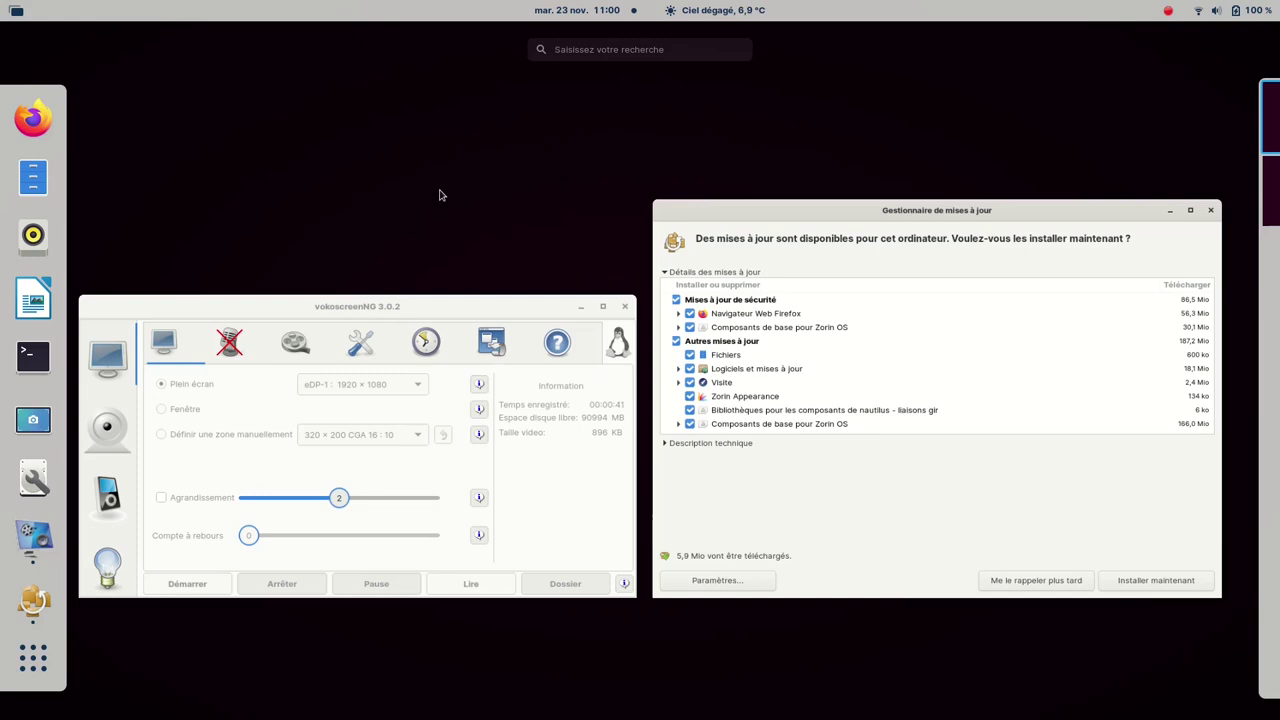
{"action": "left_click", "coordinate": [620, 51]}
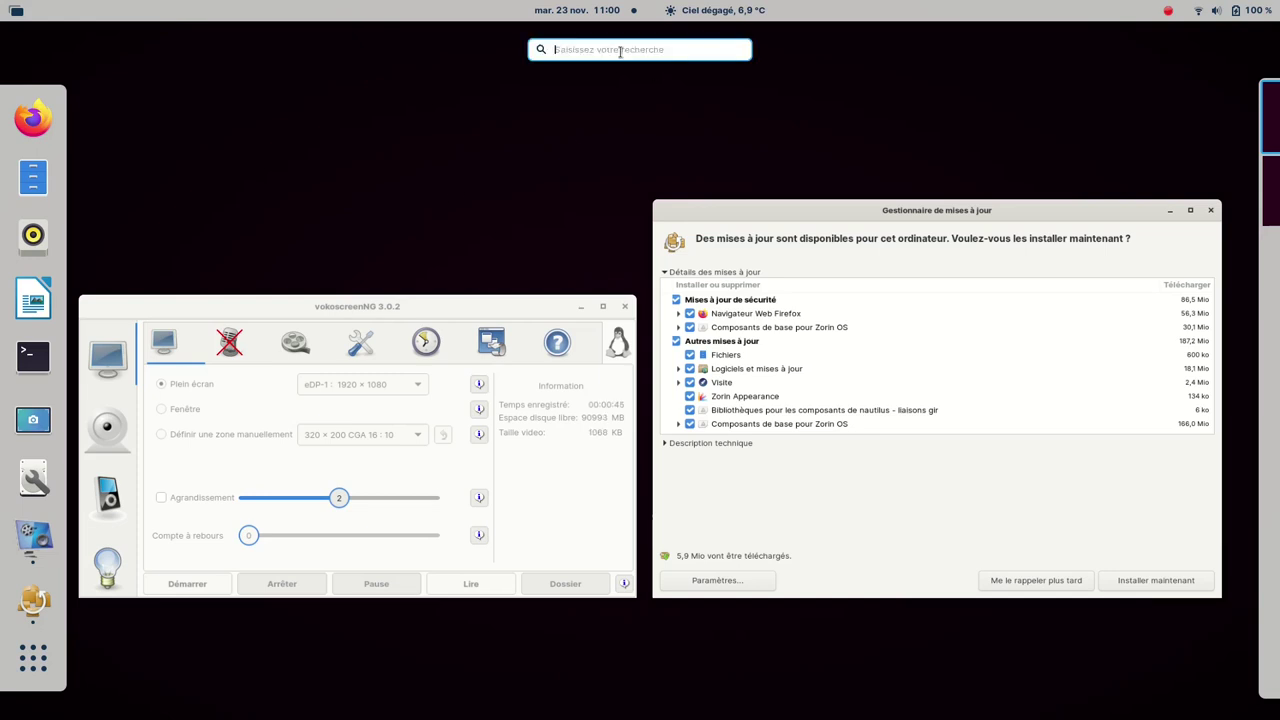
{"action": "type", "text": "the"}
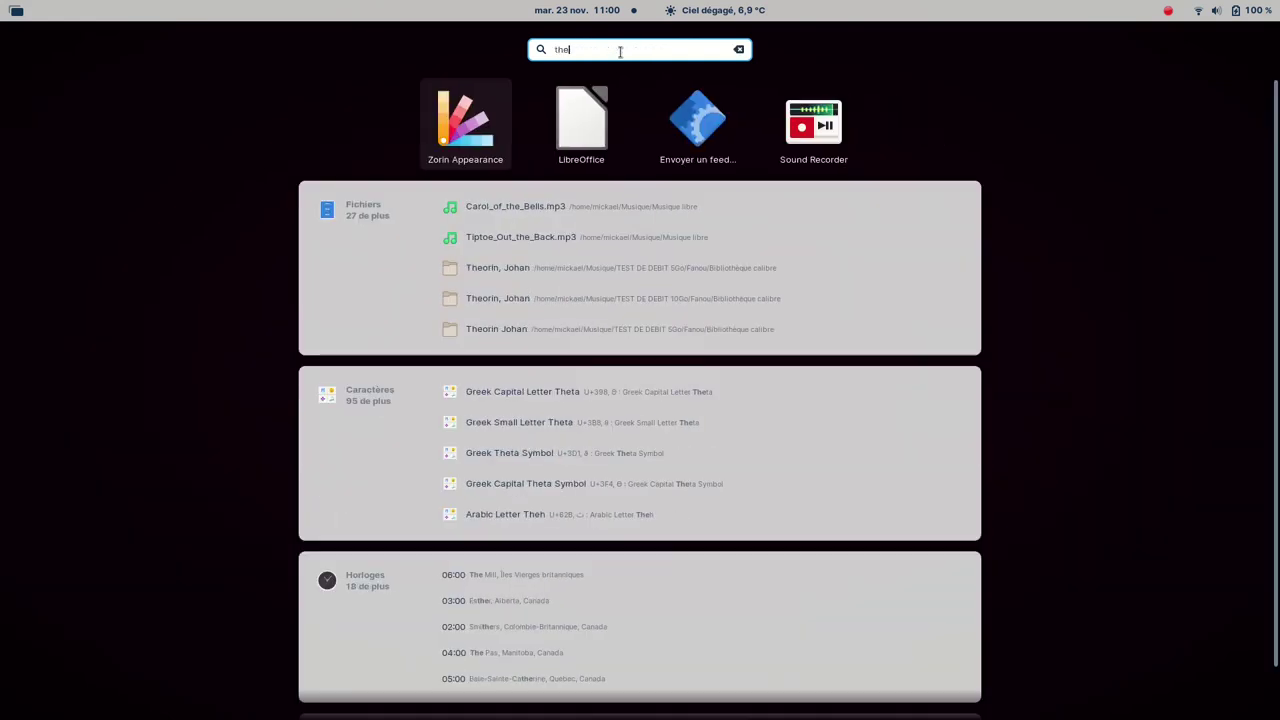
{"action": "left_click", "coordinate": [480, 140]}
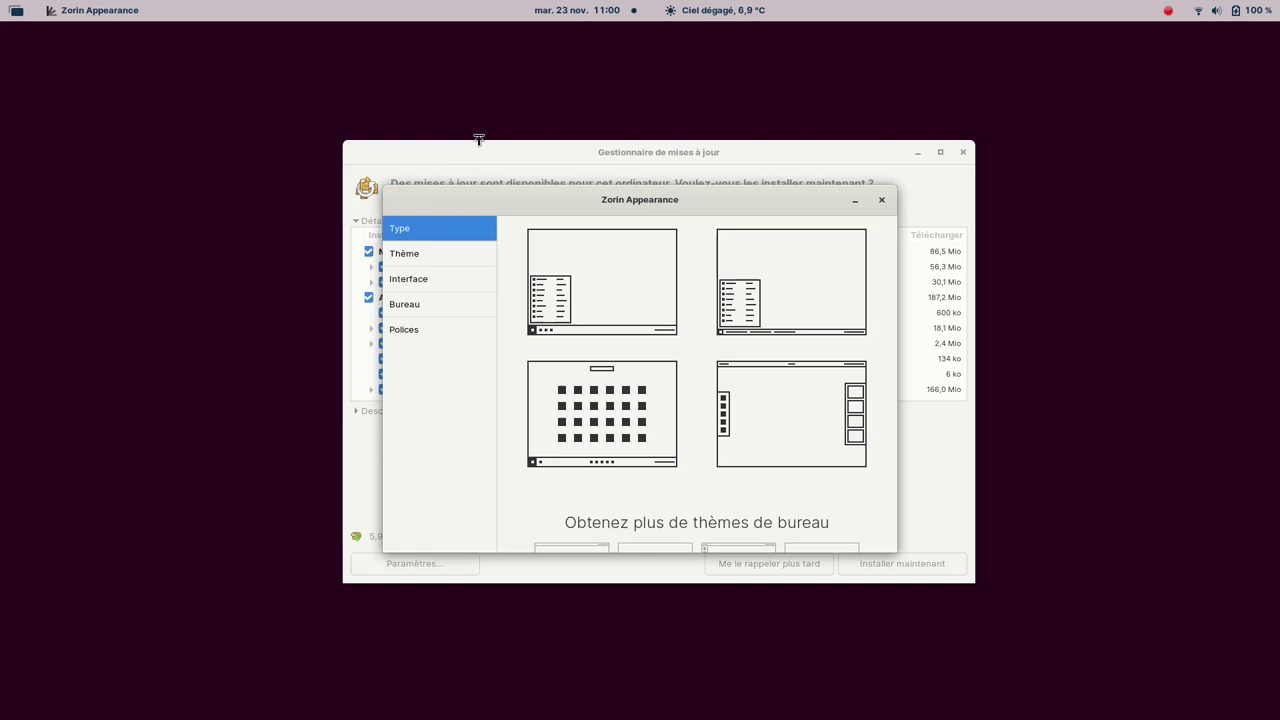
{"action": "left_click", "coordinate": [579, 394]}
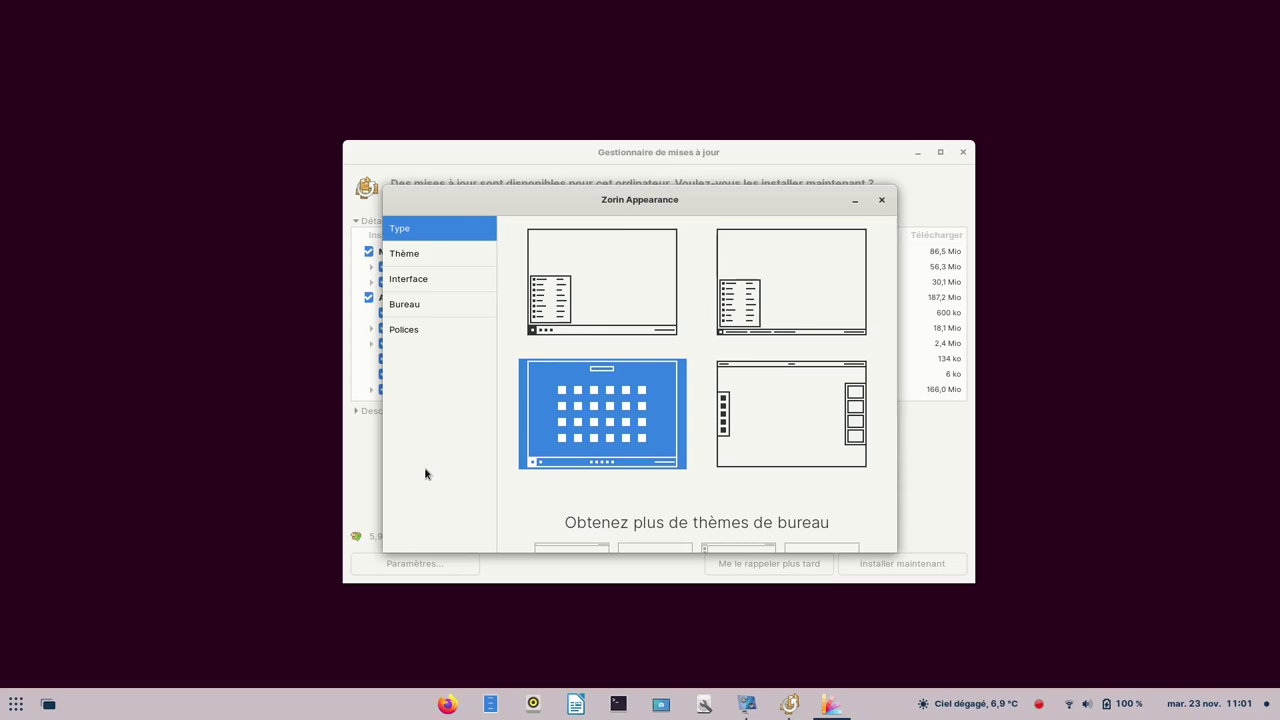
Step: Start installing all available updates from the update manager and authenticate with the account password
{"action": "key", "text": "alt+Tab"}
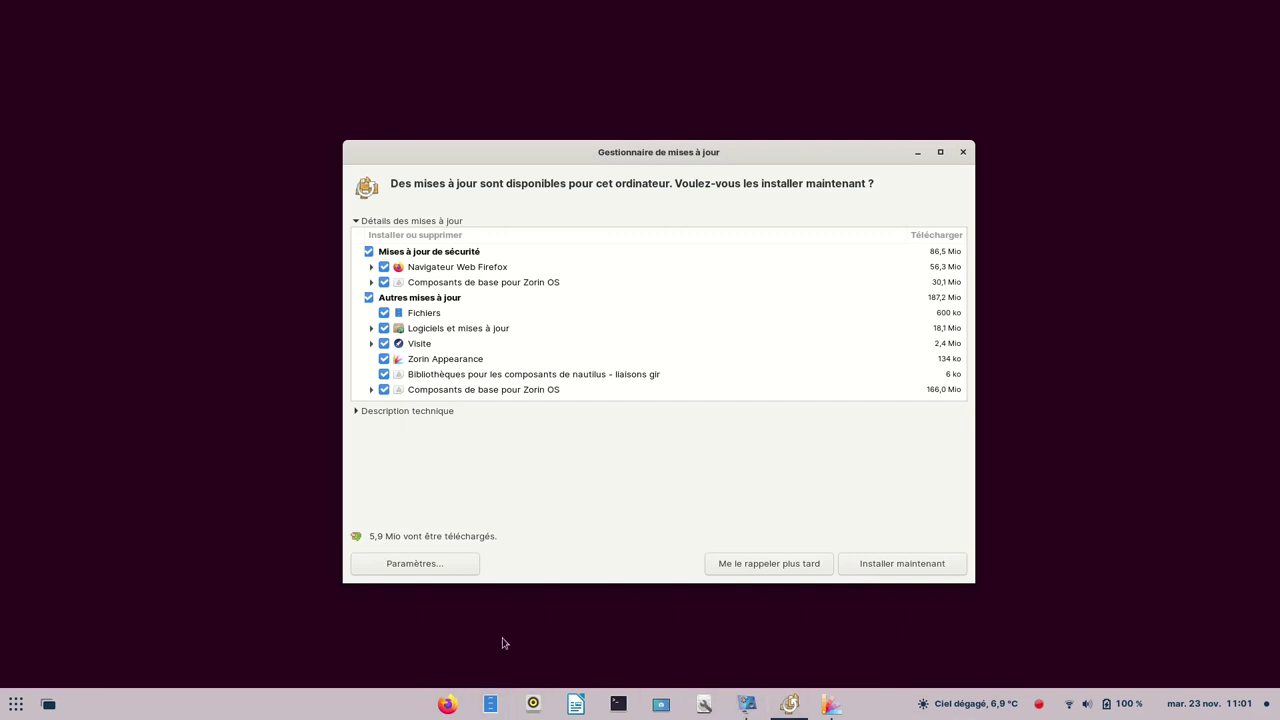
{"action": "left_click", "coordinate": [901, 566]}
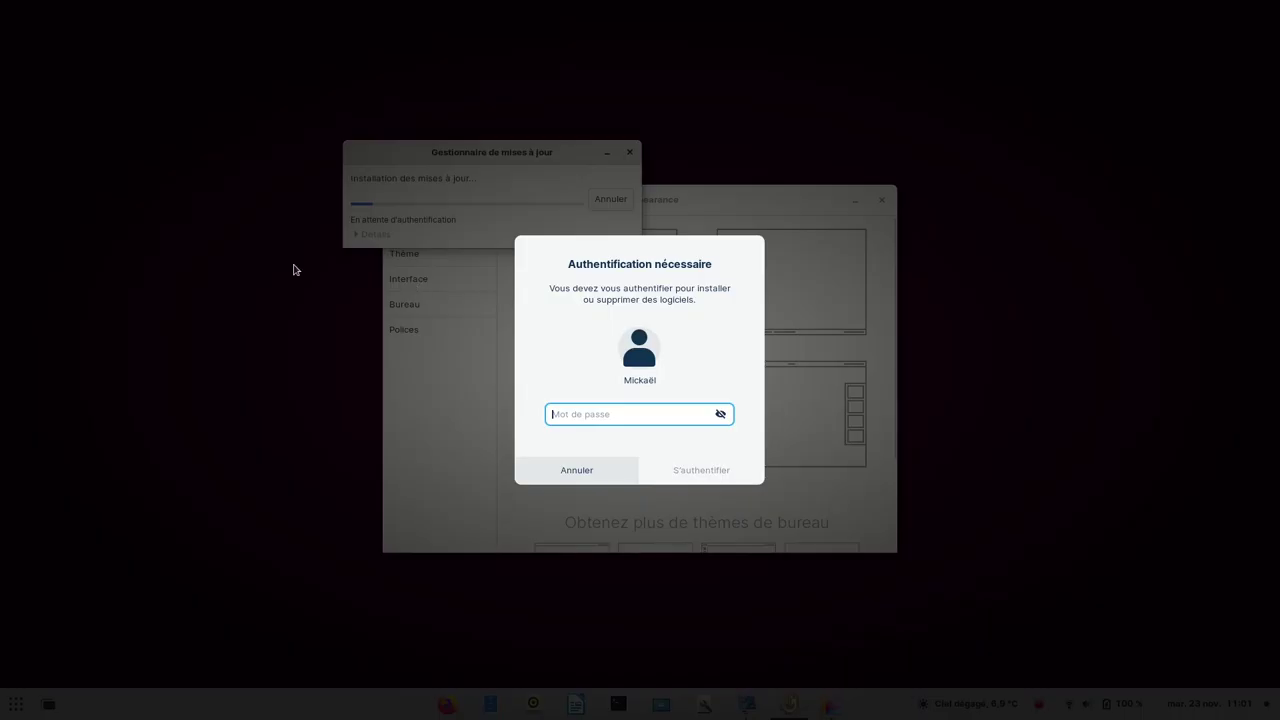
{"action": "type", "text": "********"}
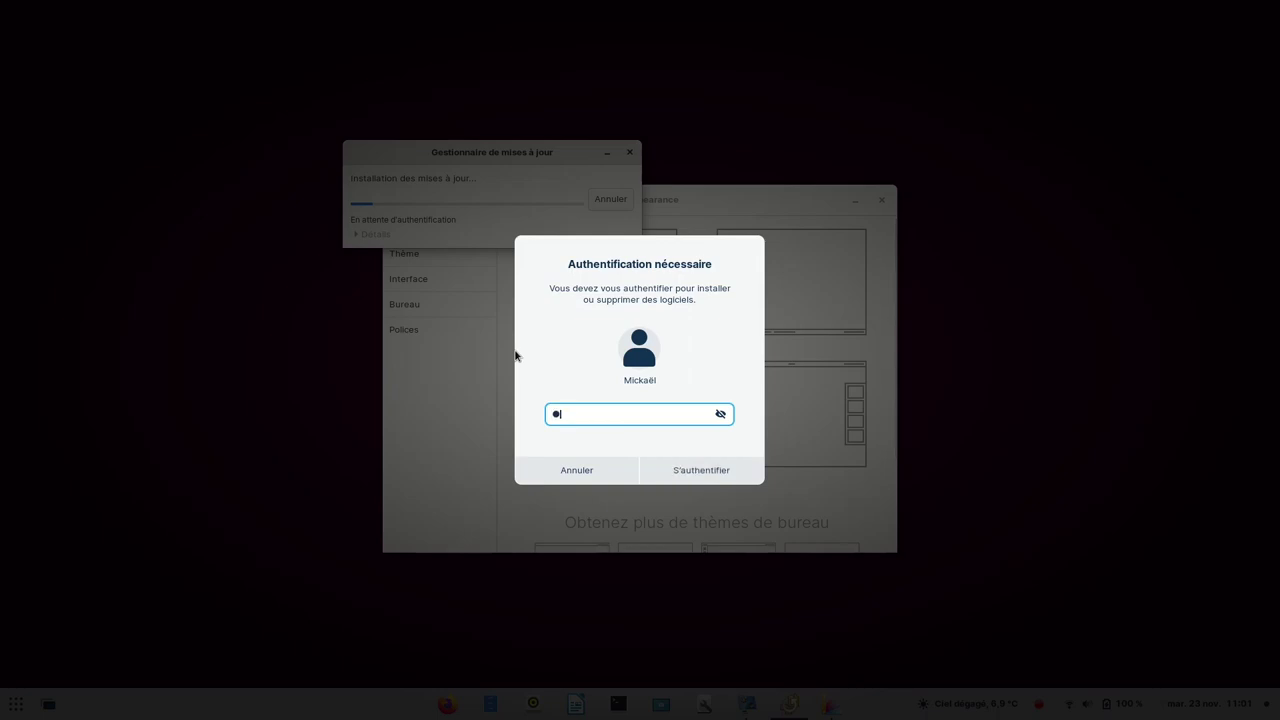
{"action": "key", "text": "Return"}
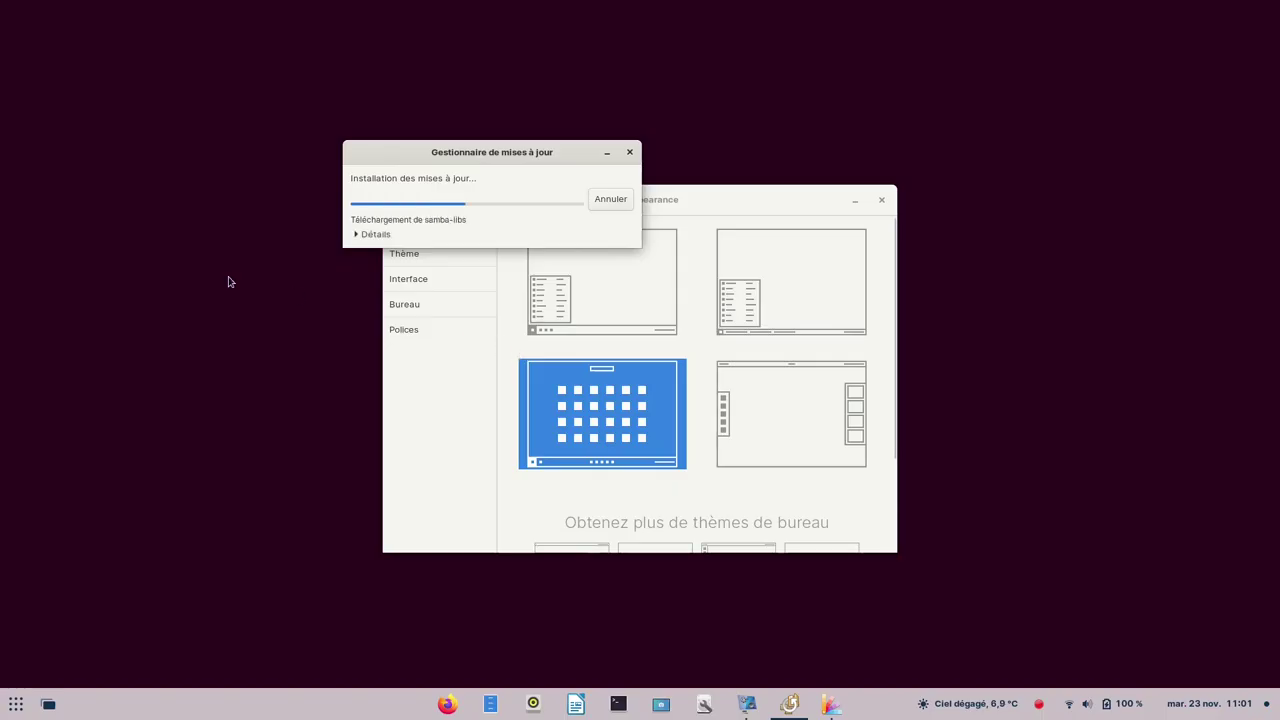
Step: Set the first snowy mountain image as the desktop background and minimise the background settings
{"action": "right_click", "coordinate": [226, 509]}
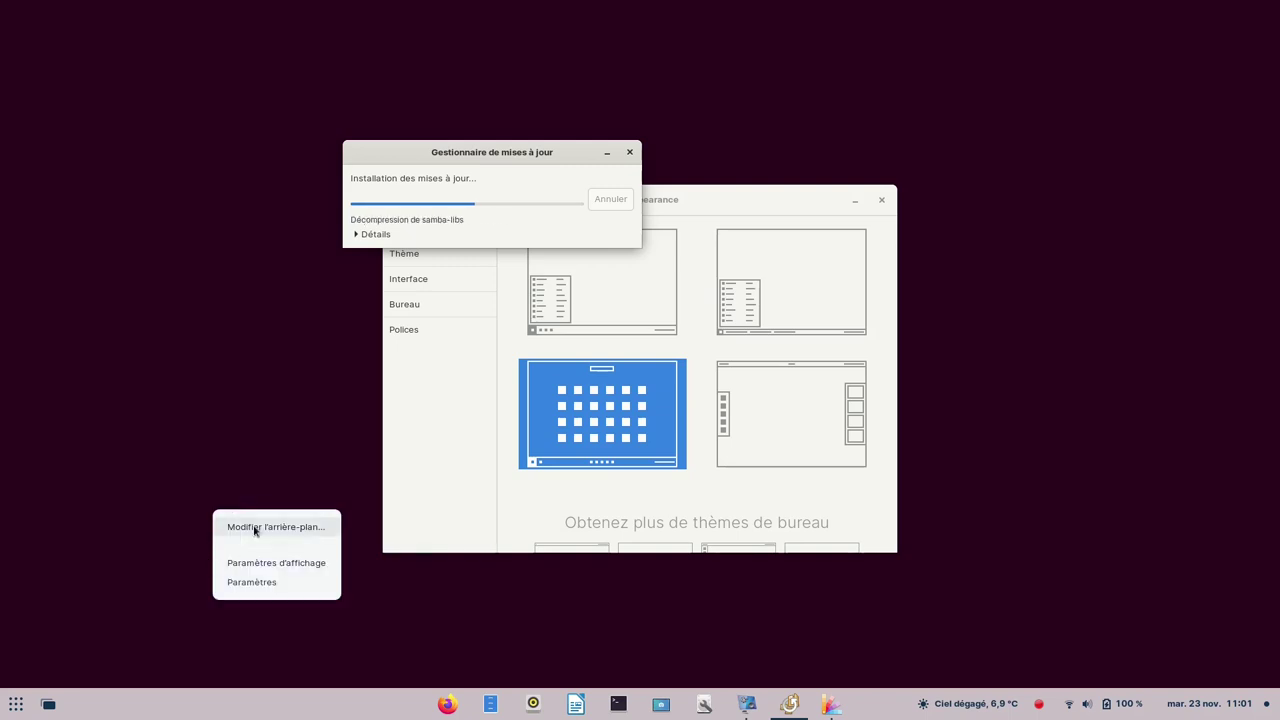
{"action": "left_click", "coordinate": [254, 528]}
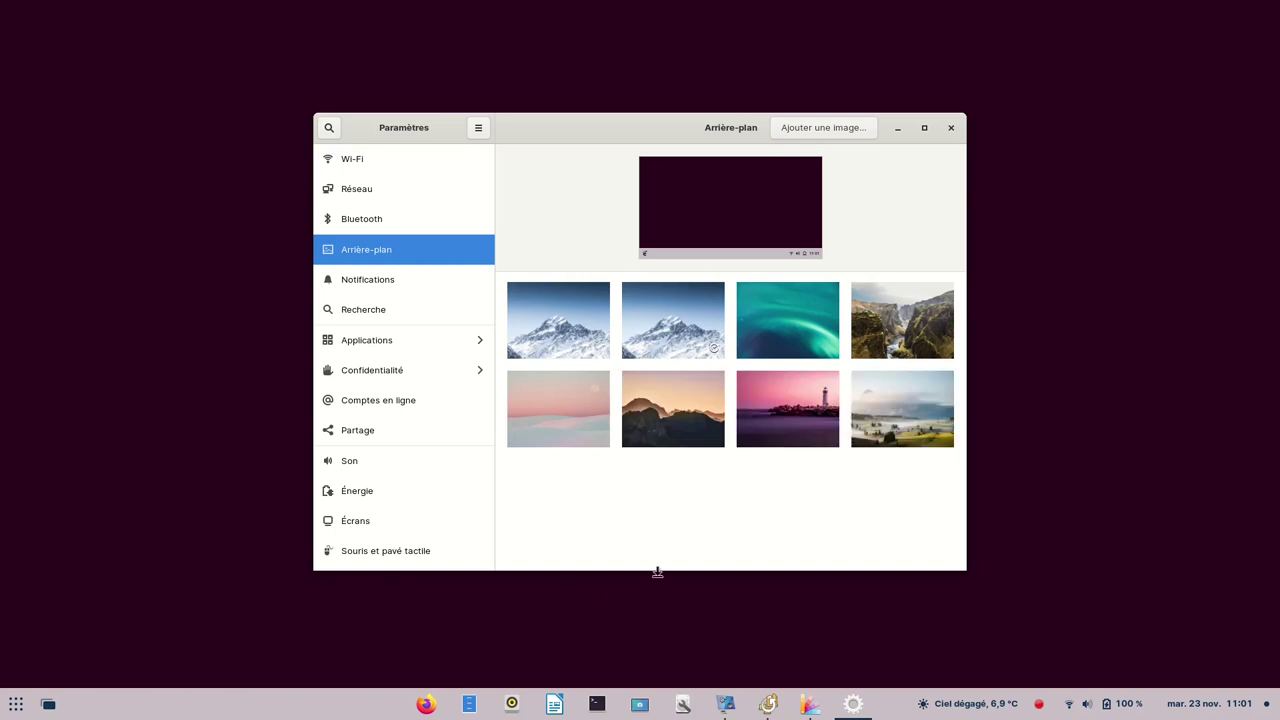
{"action": "left_click", "coordinate": [559, 334]}
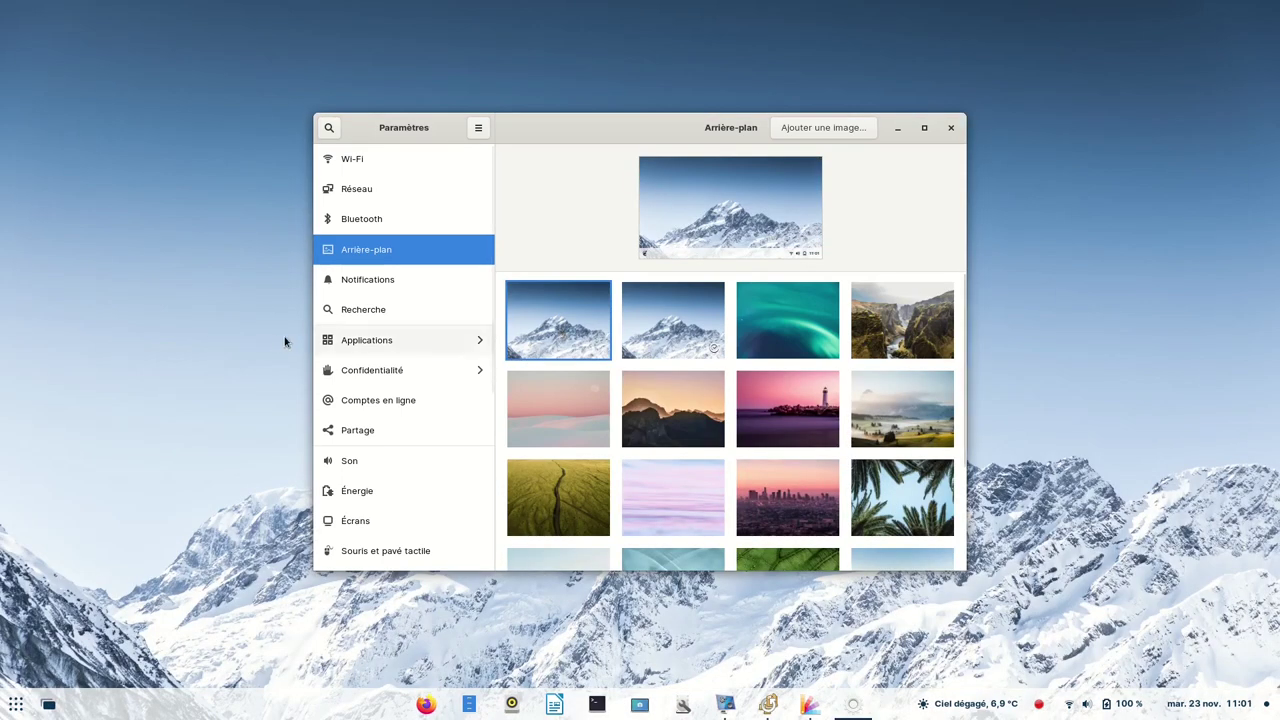
{"action": "left_click", "coordinate": [897, 128]}
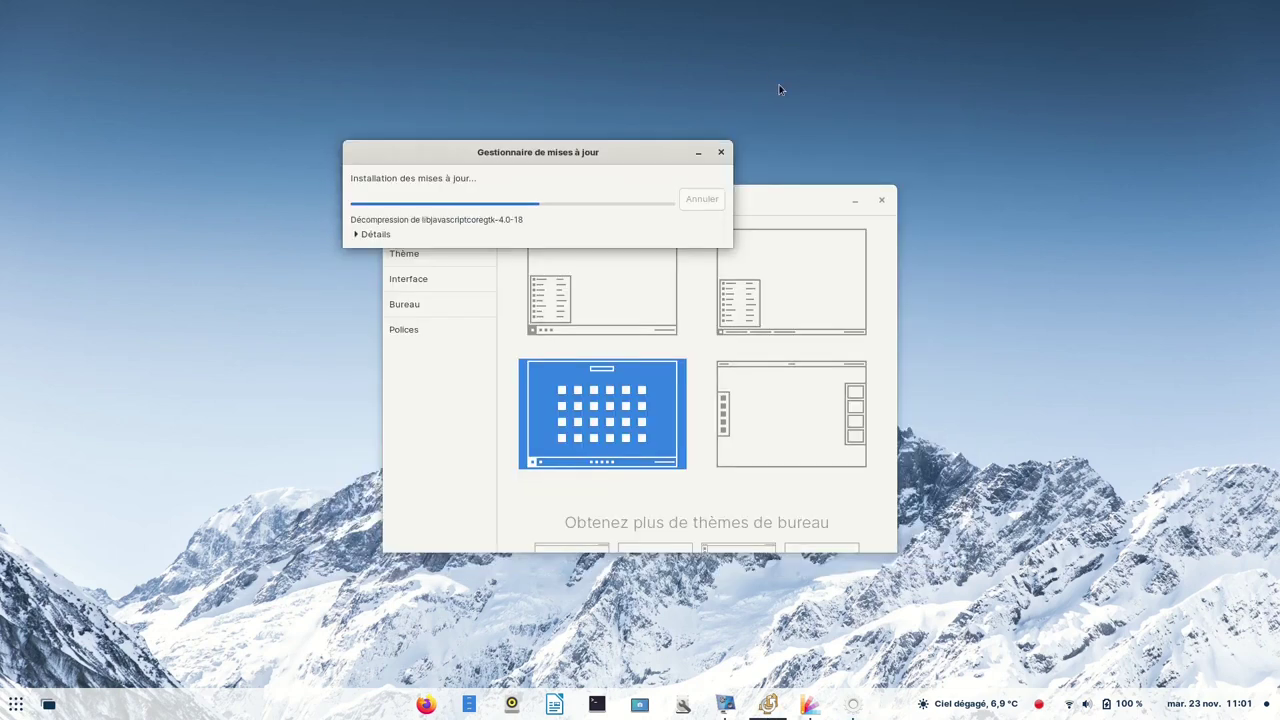
Step: Minimise the update manager, examine the theme, interface, desktop and font settings in Zorin Appearance, and close it
{"action": "left_click", "coordinate": [698, 154]}
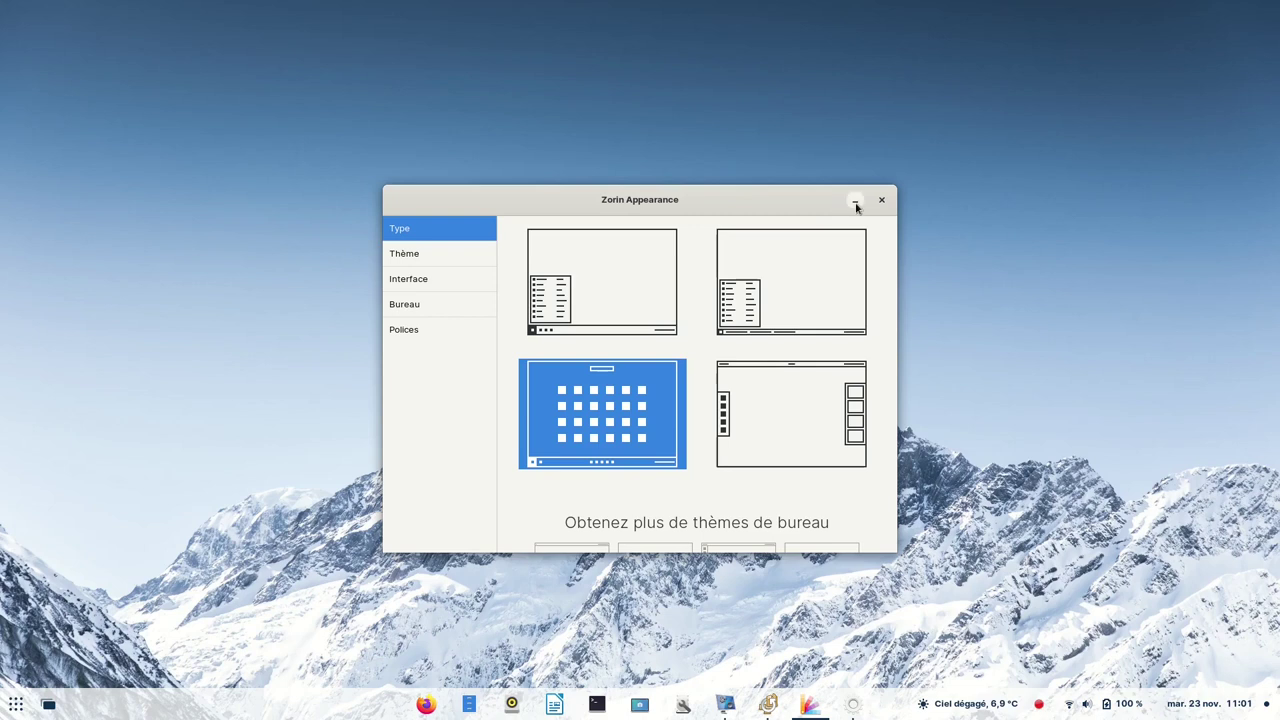
{"action": "left_click", "coordinate": [414, 255]}
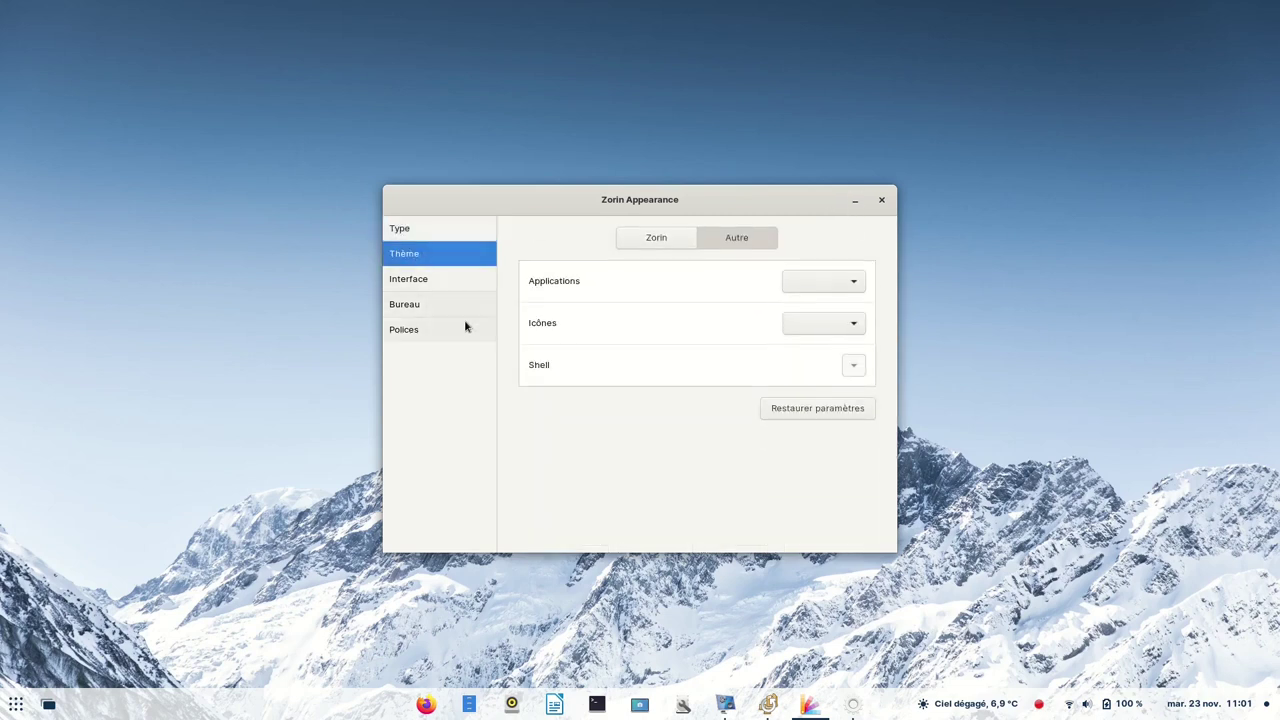
{"action": "left_click", "coordinate": [426, 279]}
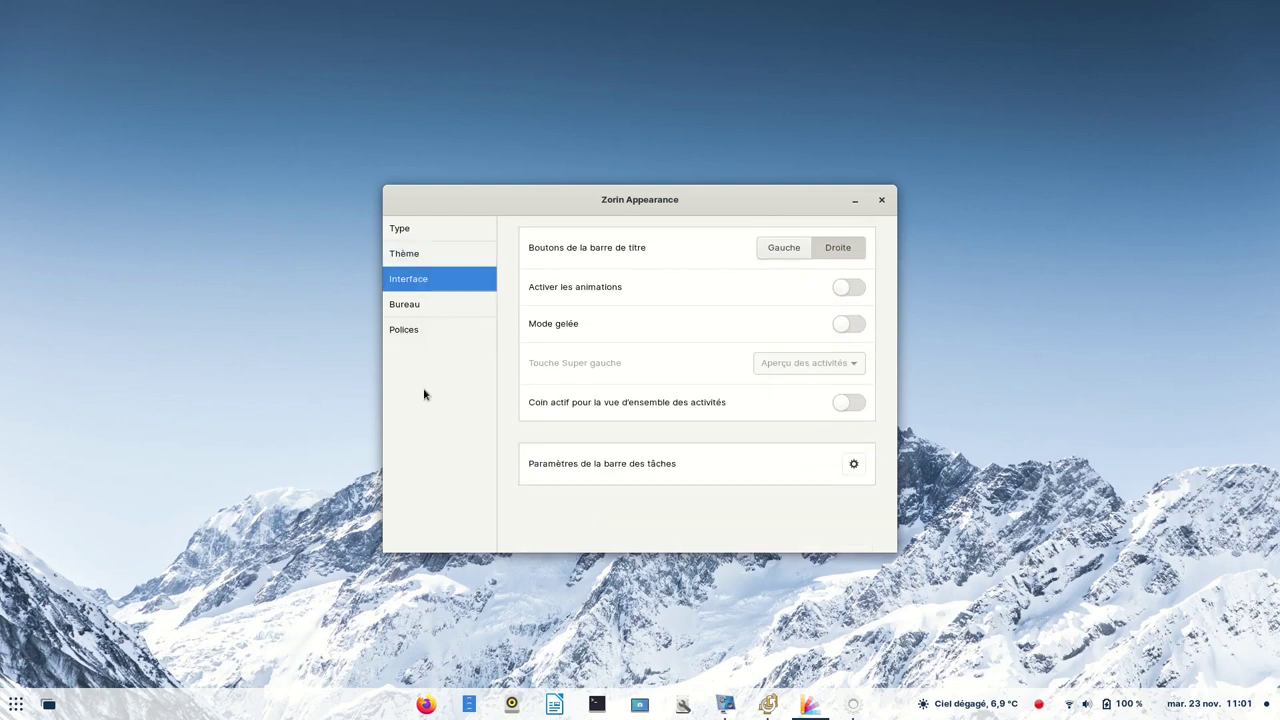
{"action": "left_click", "coordinate": [442, 305]}
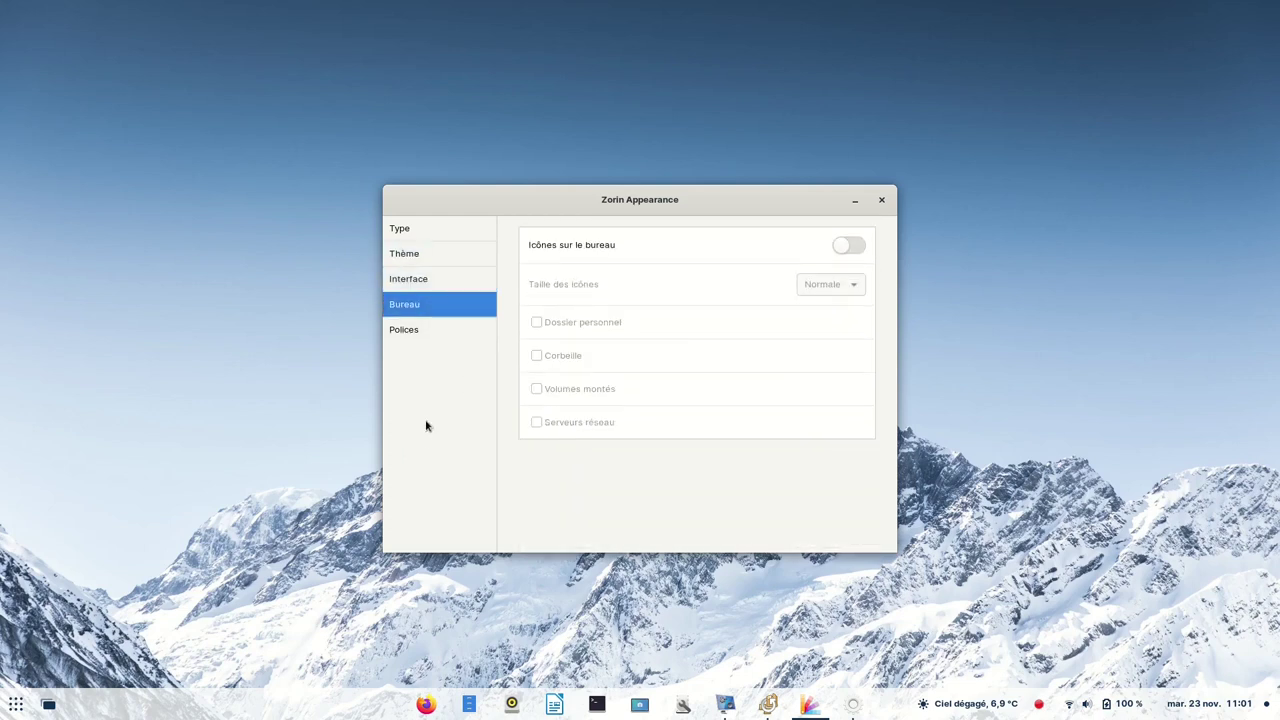
{"action": "left_click", "coordinate": [426, 338]}
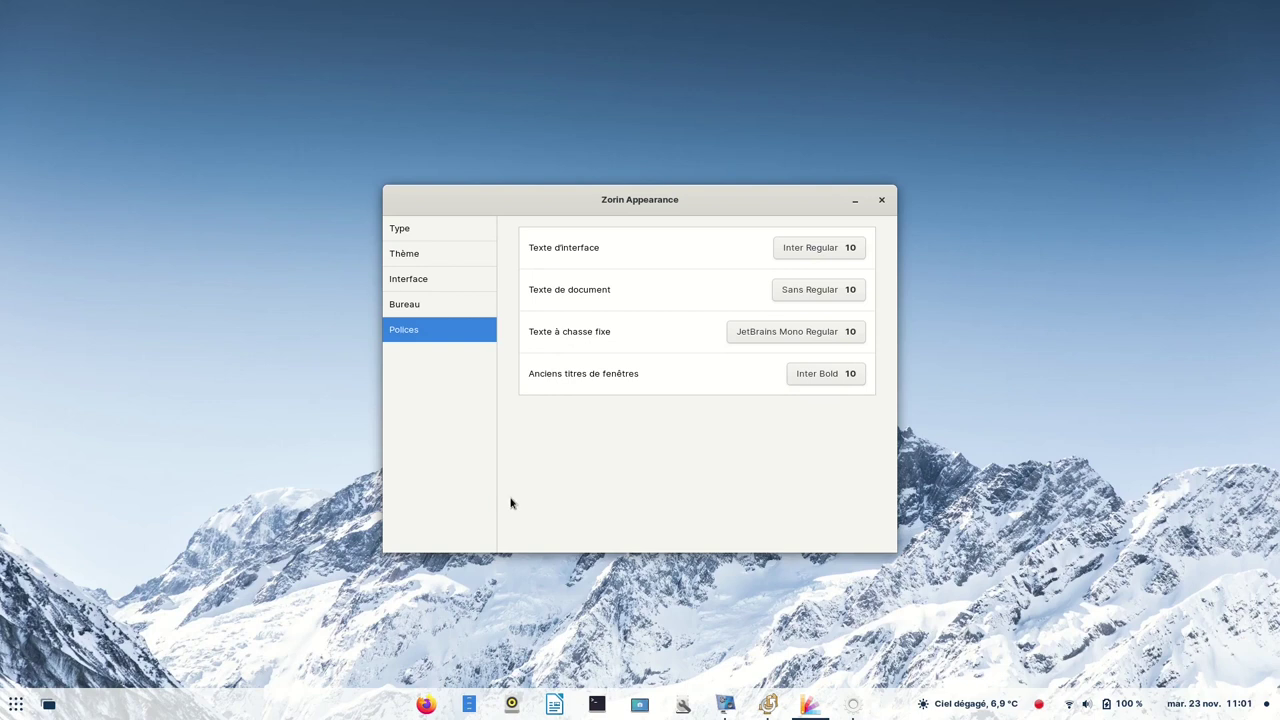
{"action": "left_click", "coordinate": [882, 200]}
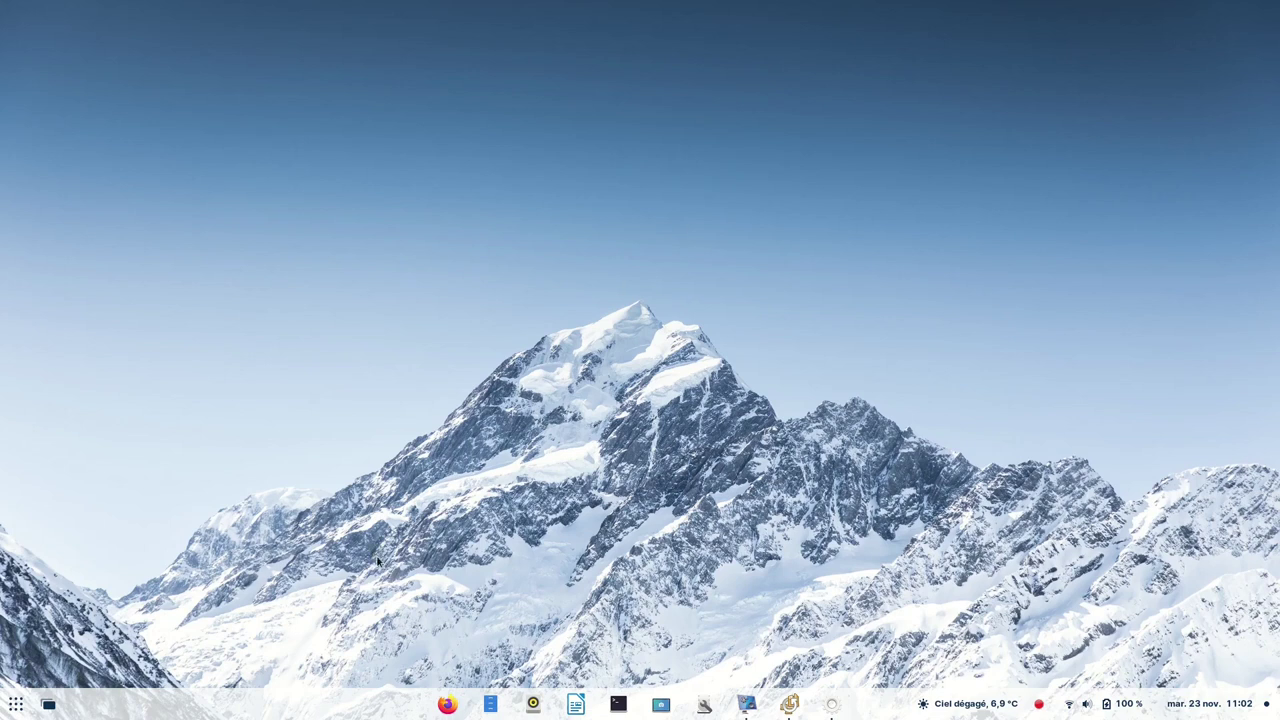
Step: Open the home folder in the file manager and turn off the display of hidden files
{"action": "left_click", "coordinate": [489, 708]}
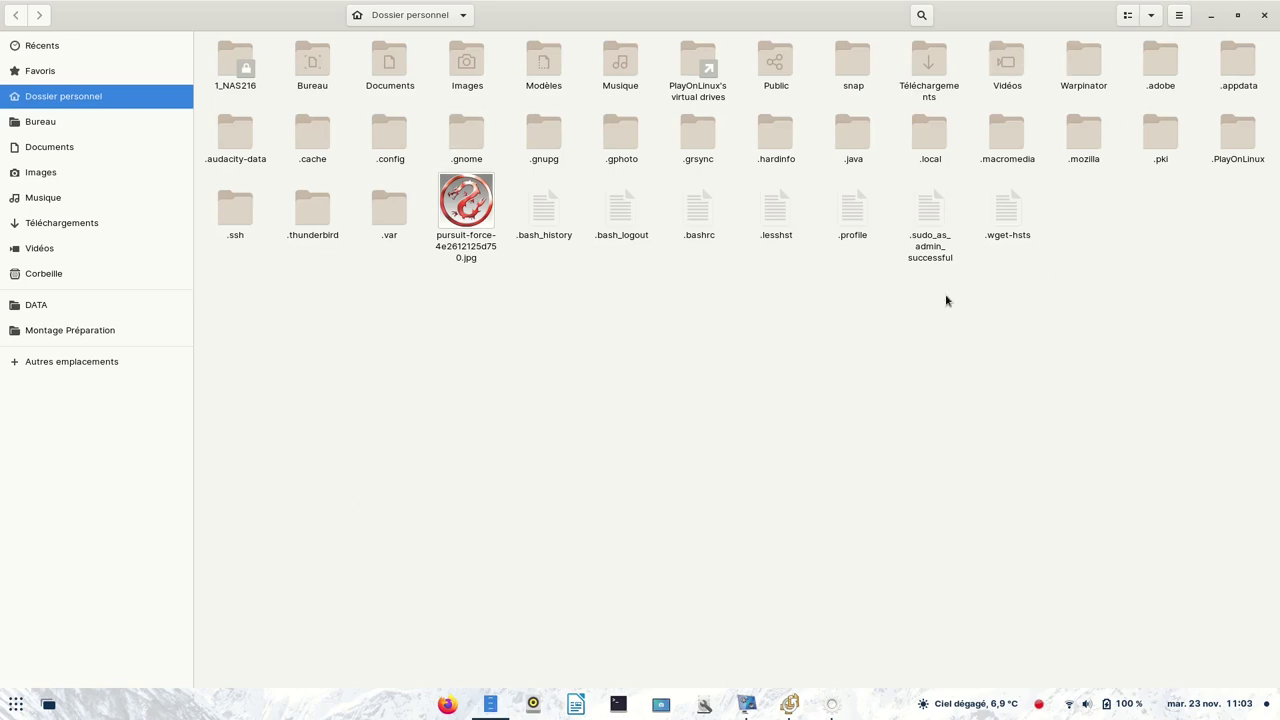
{"action": "left_click", "coordinate": [1180, 16]}
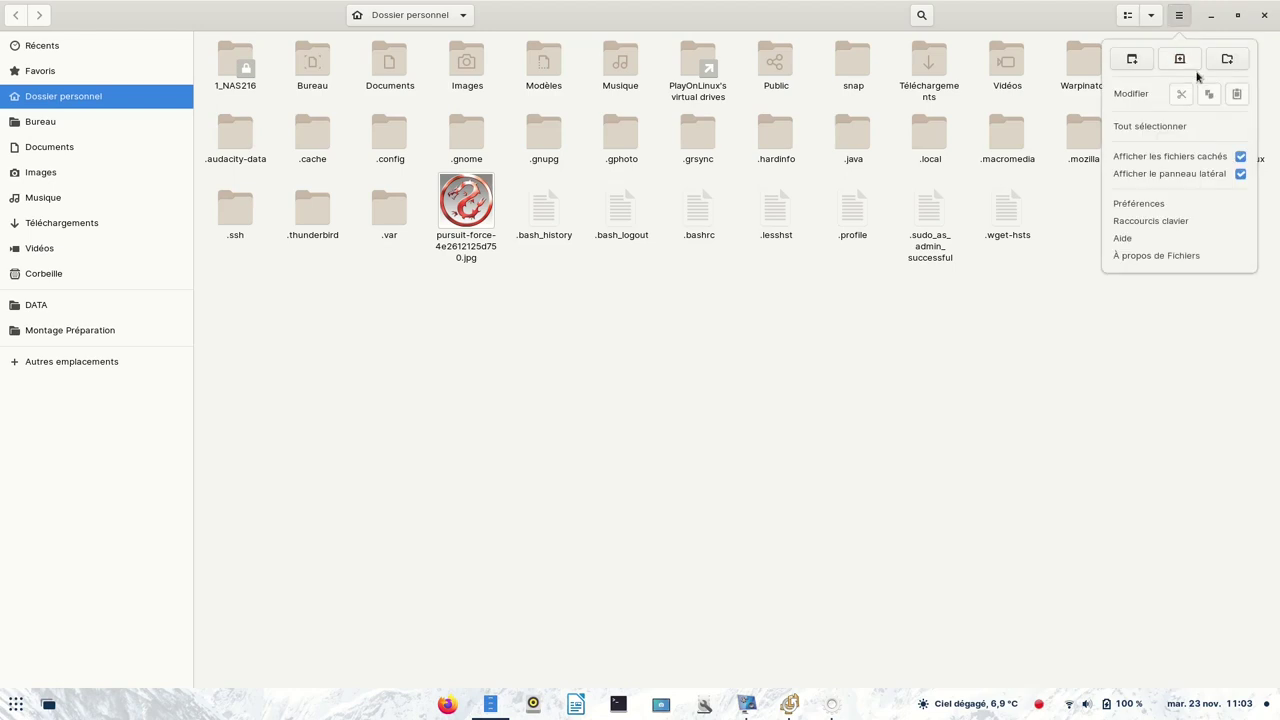
{"action": "left_click", "coordinate": [1245, 158]}
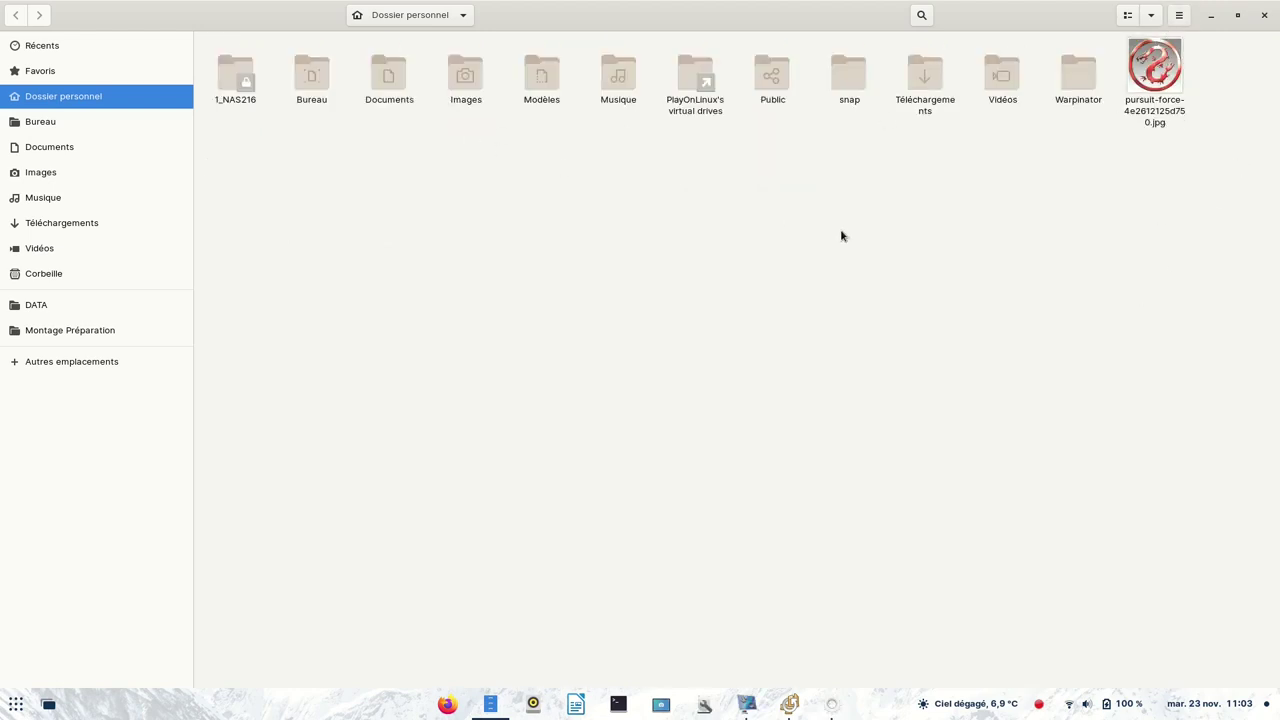
Step: Check the contents of the Documents, Images and Vidéos folders for the preserved personal files
{"action": "left_click", "coordinate": [58, 148]}
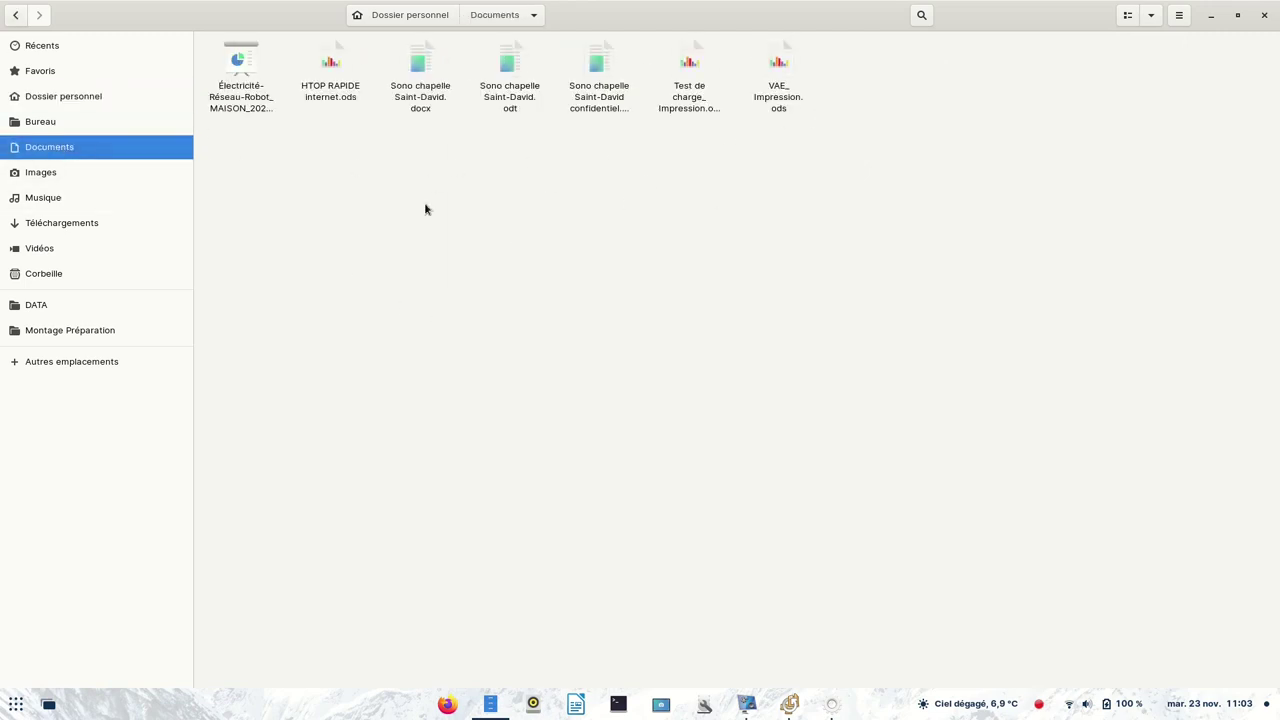
{"action": "left_click", "coordinate": [43, 176]}
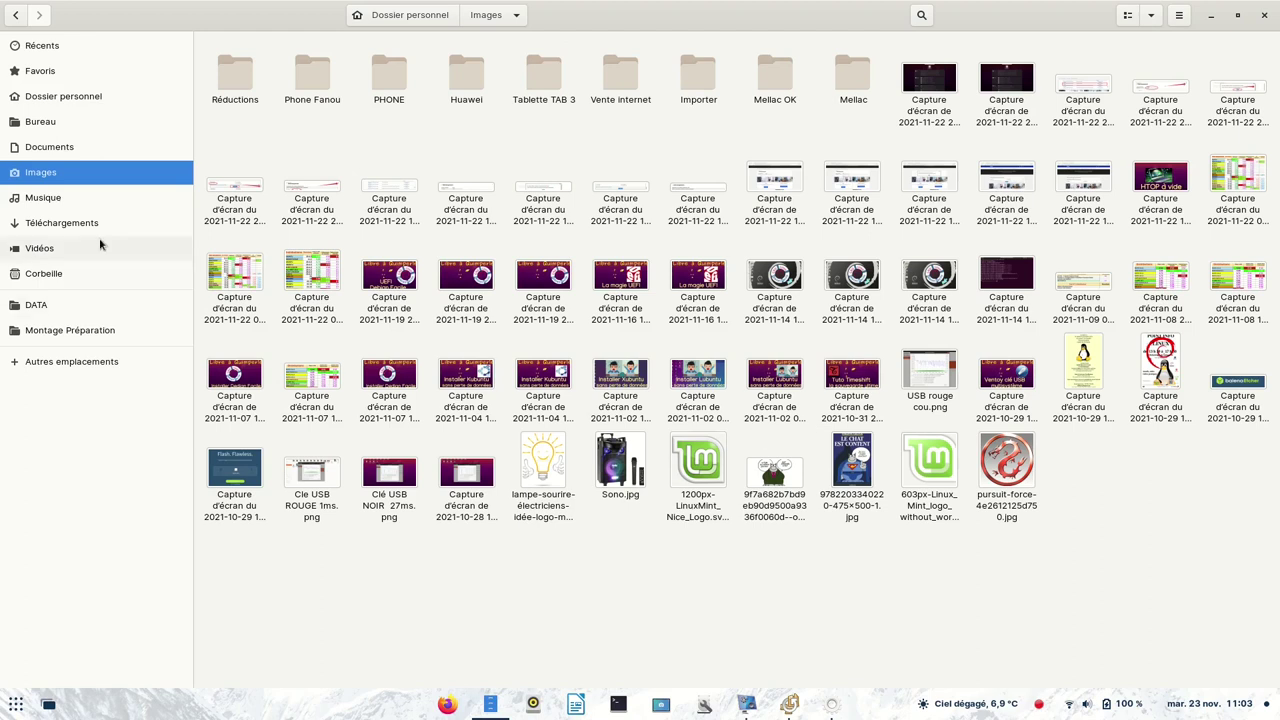
{"action": "left_click", "coordinate": [60, 251]}
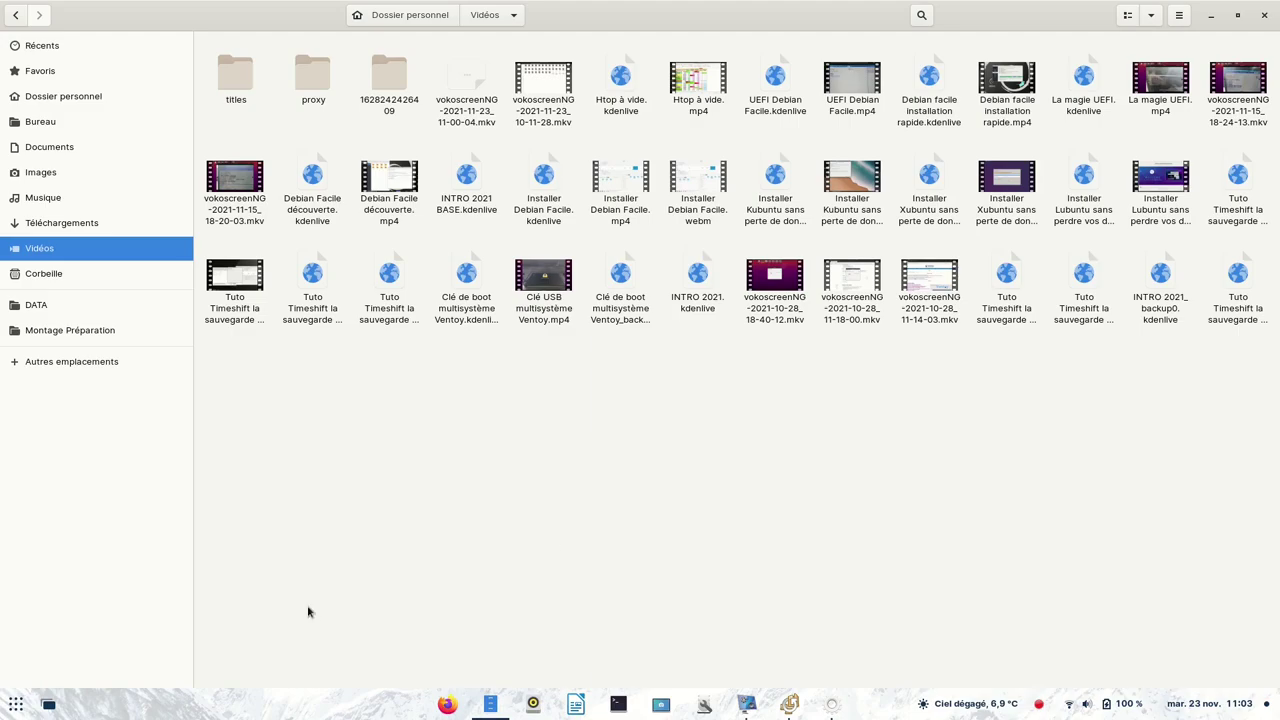
Step: Search the installed applications for "kde" and clear the search to return to the application grid
{"action": "left_click", "coordinate": [16, 706]}
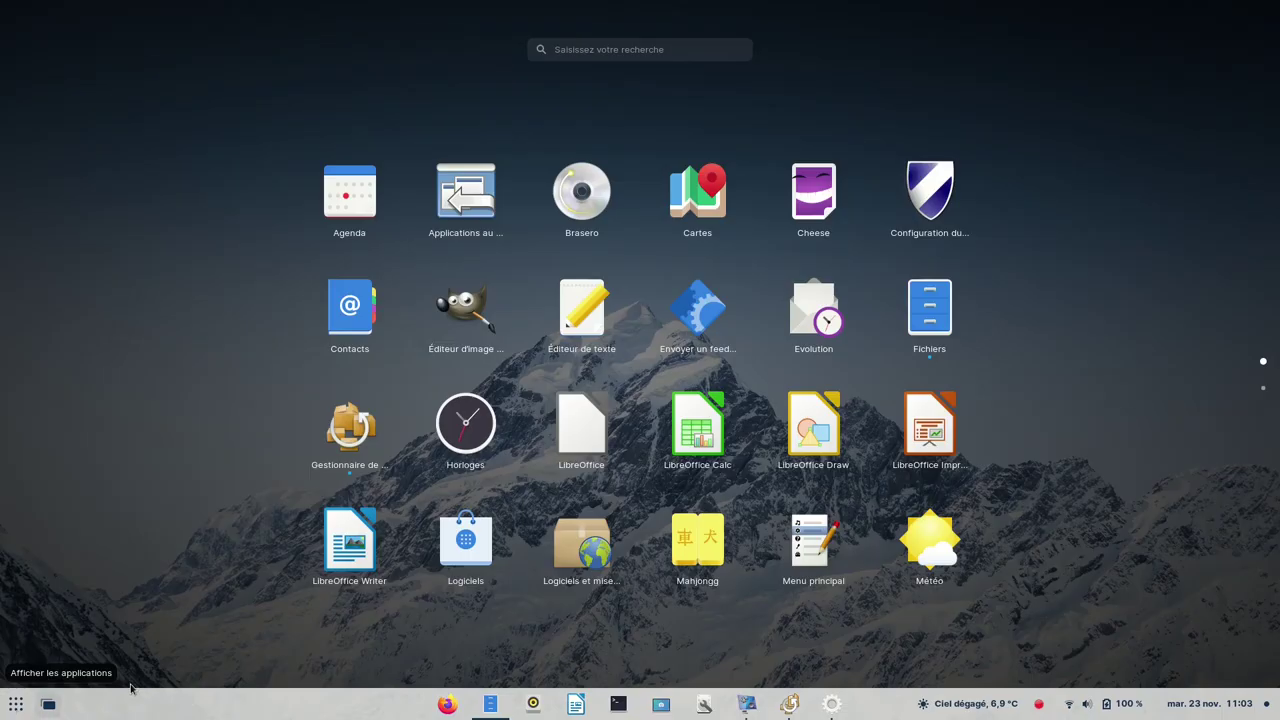
{"action": "type", "text": "kde"}
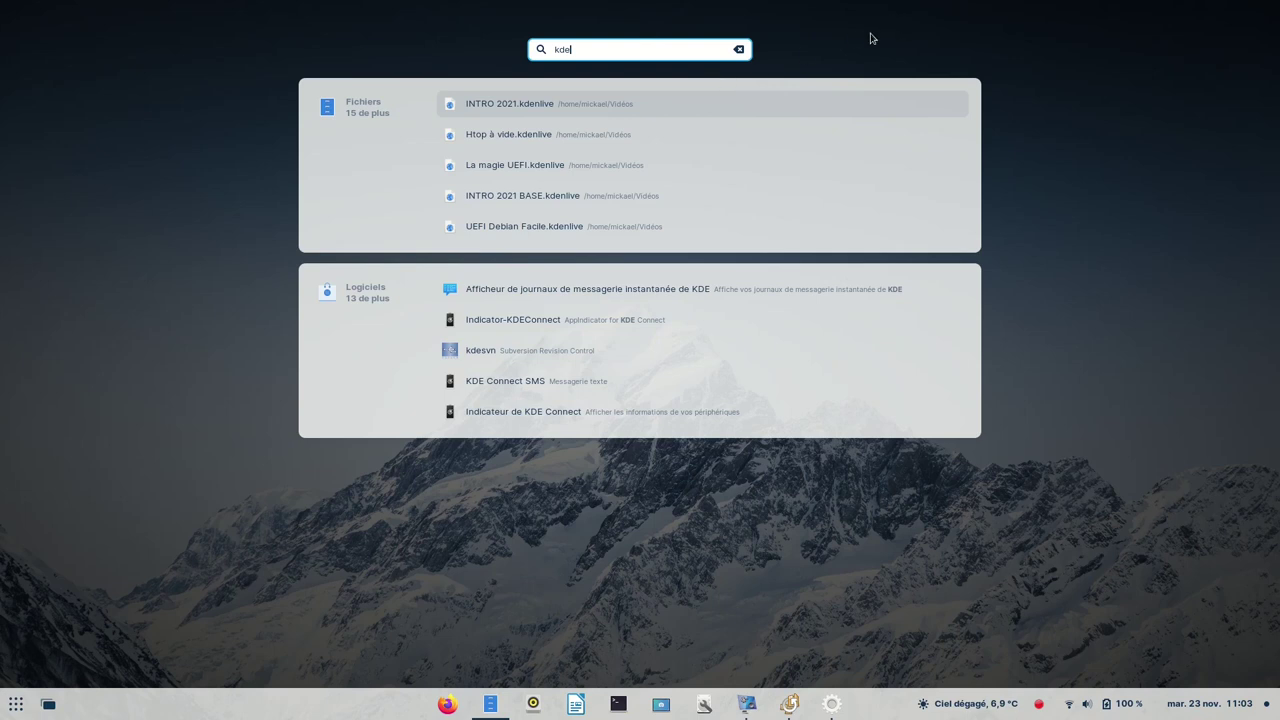
{"action": "left_click", "coordinate": [739, 51]}
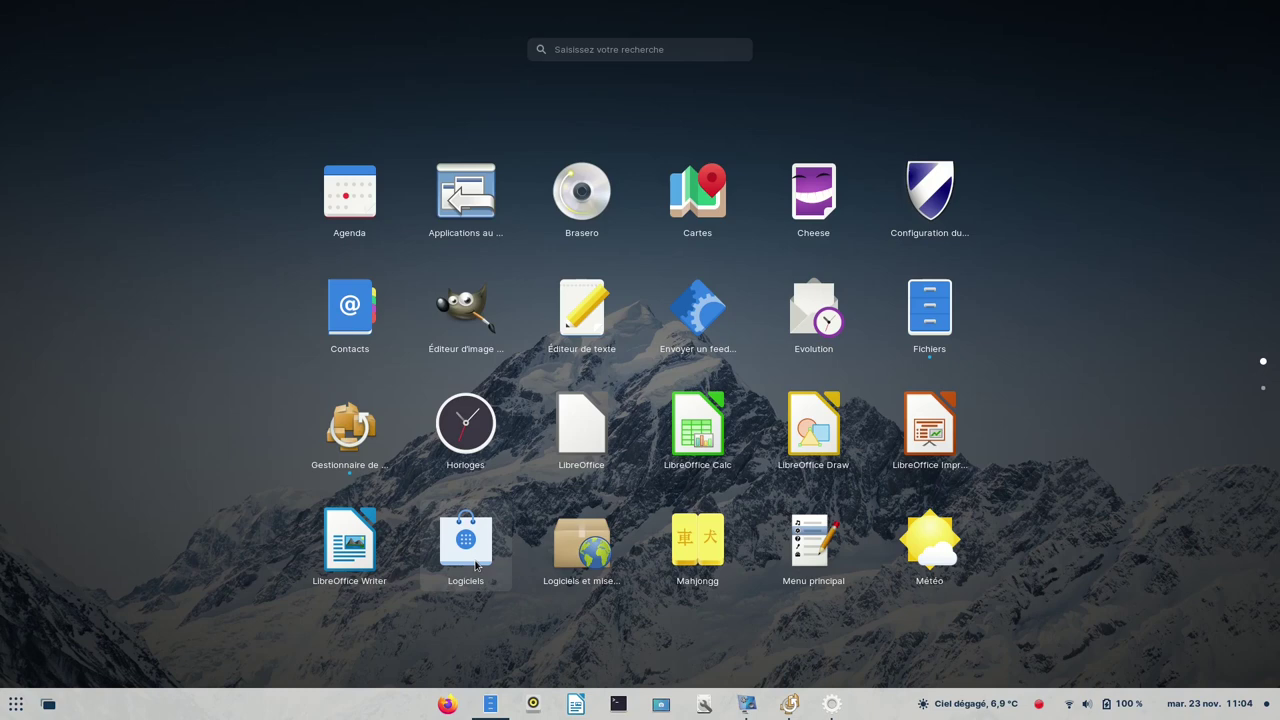
Step: Launch the Logiciels software store and dismiss the finished update manager
{"action": "left_click", "coordinate": [476, 566]}
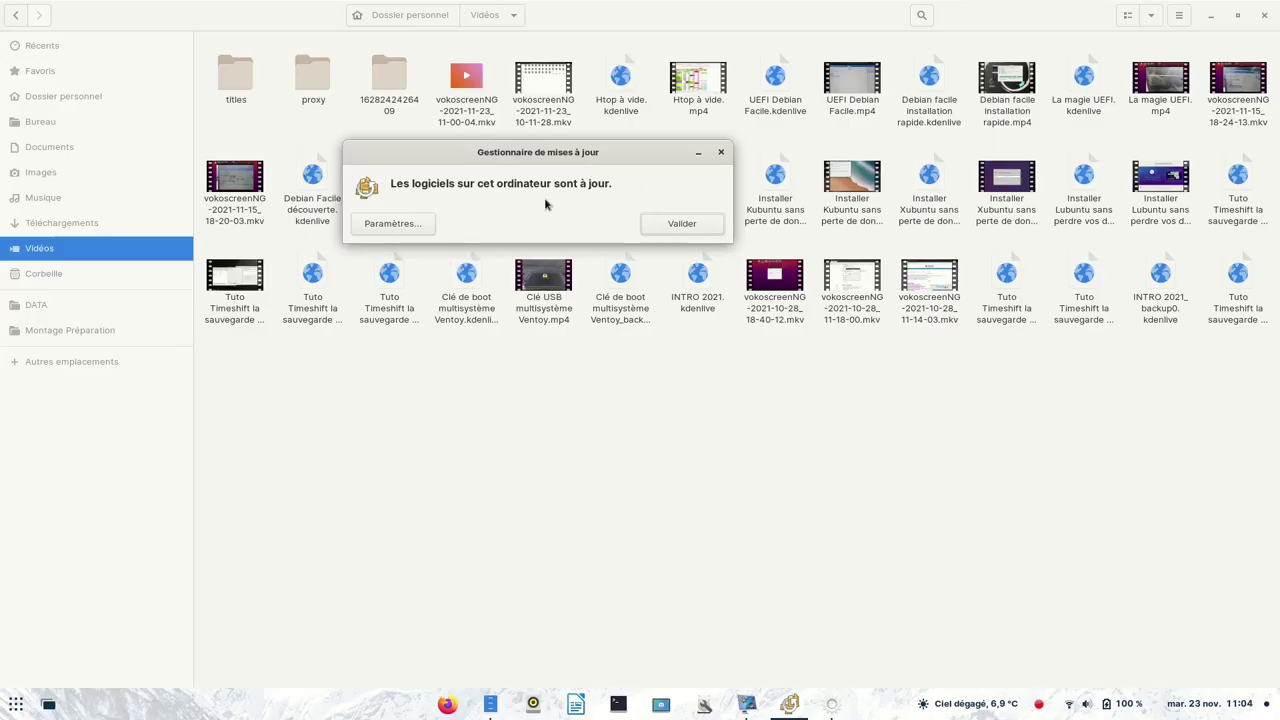
{"action": "left_click", "coordinate": [680, 223]}
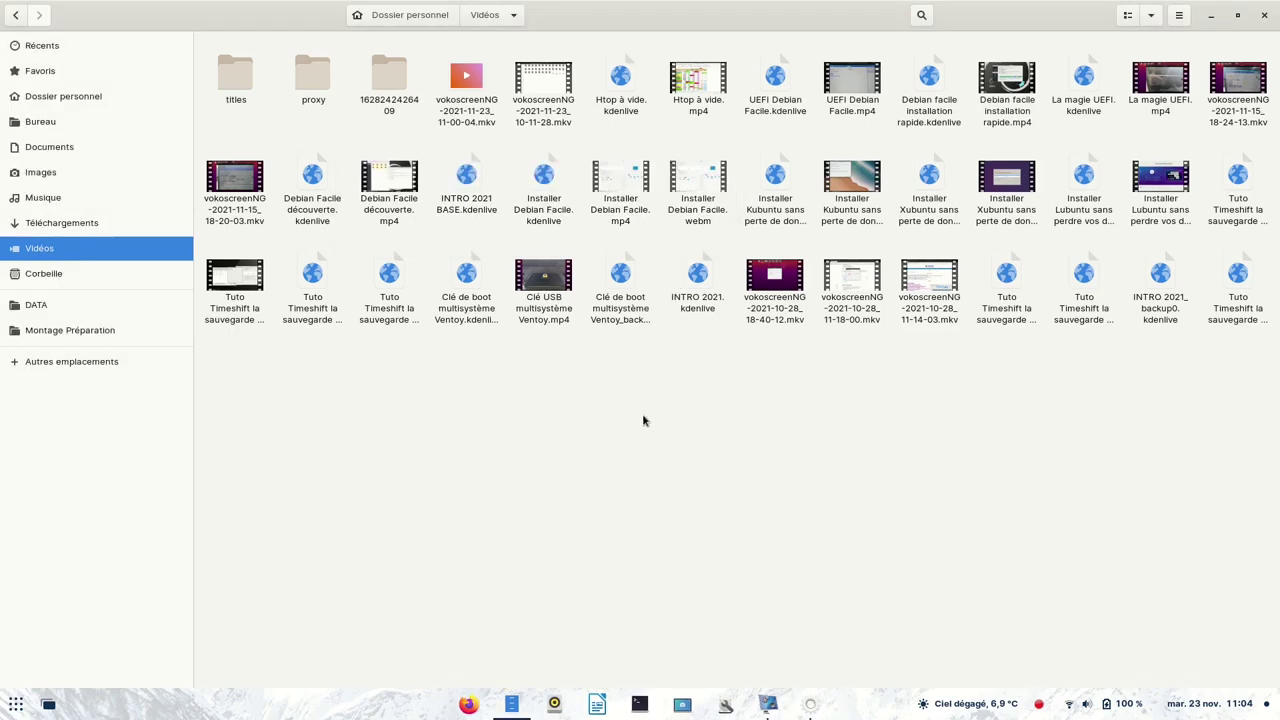
Step: Open Disques in a maximised window and compare the partition layouts of the 500 GB and 256 GB disks
{"action": "left_click", "coordinate": [725, 708]}
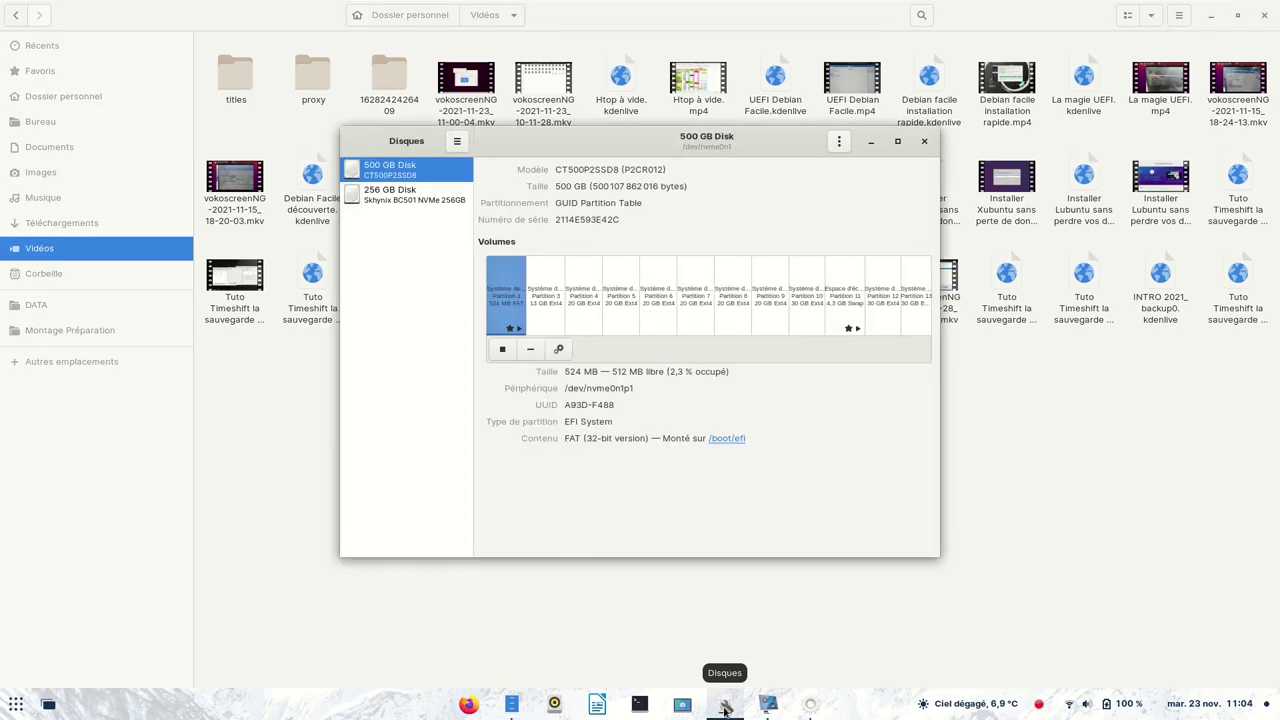
{"action": "left_click", "coordinate": [897, 141]}
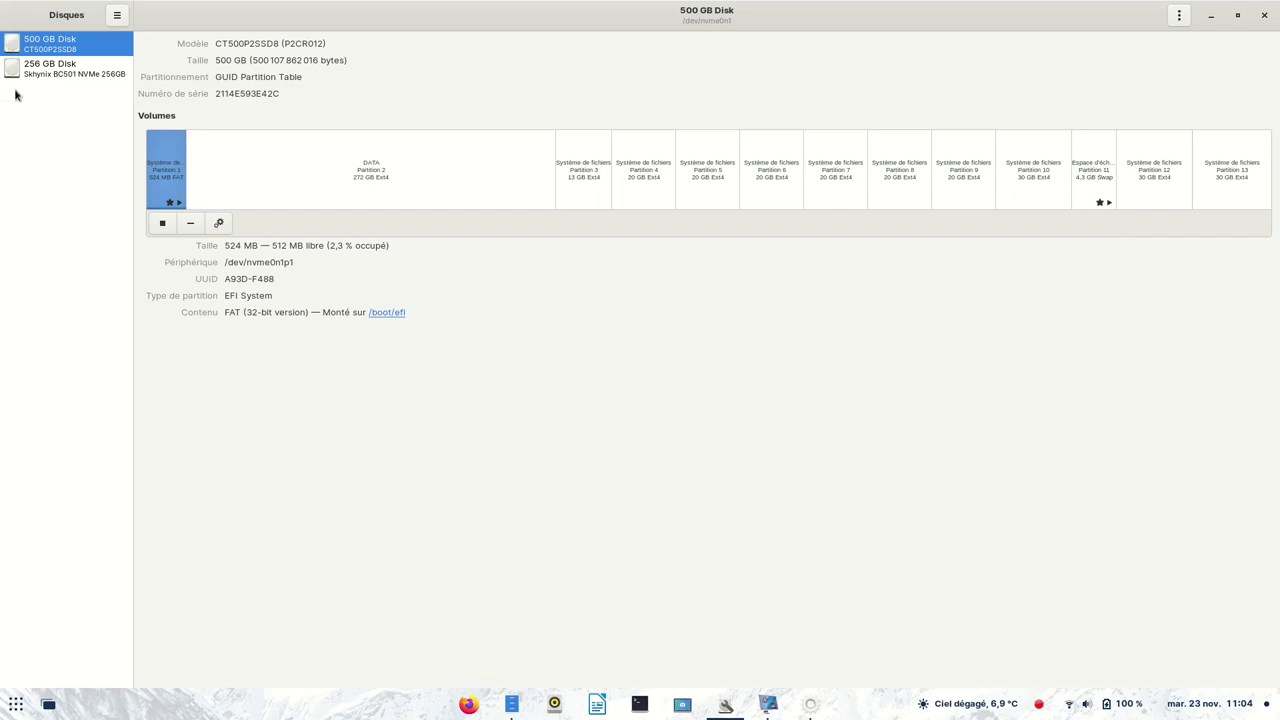
{"action": "left_click", "coordinate": [45, 74]}
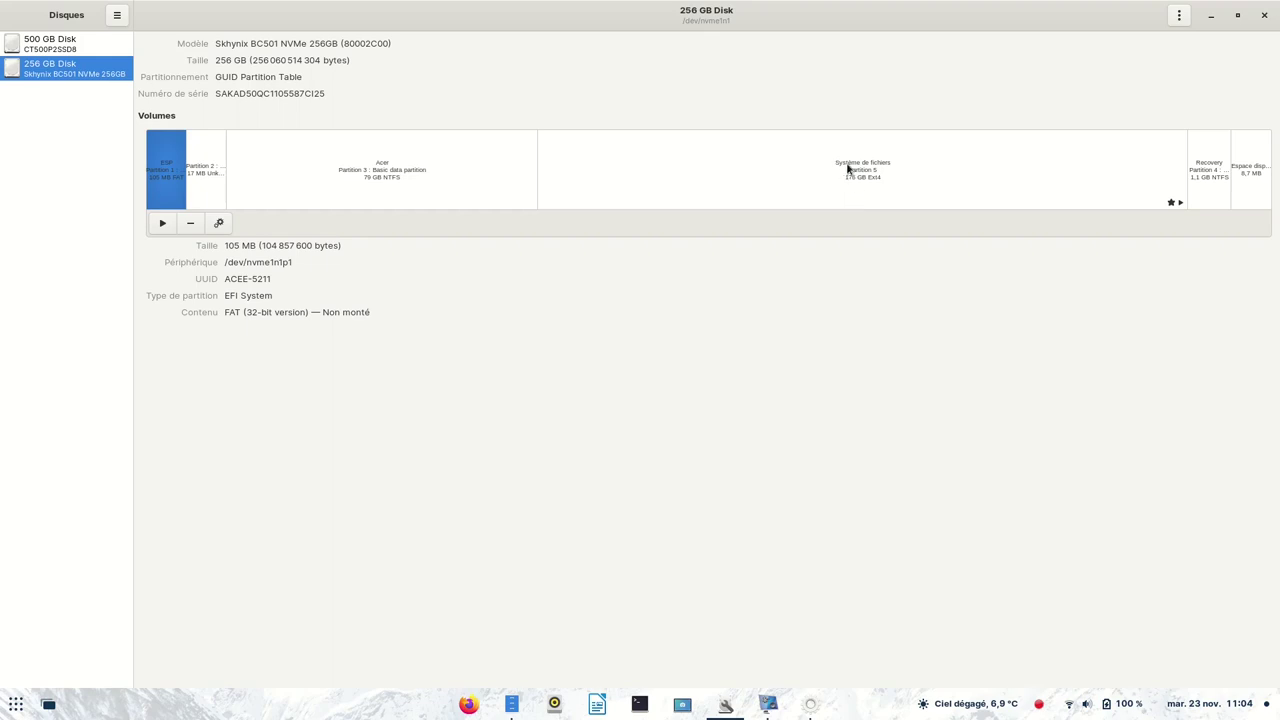
{"action": "left_click", "coordinate": [80, 47]}
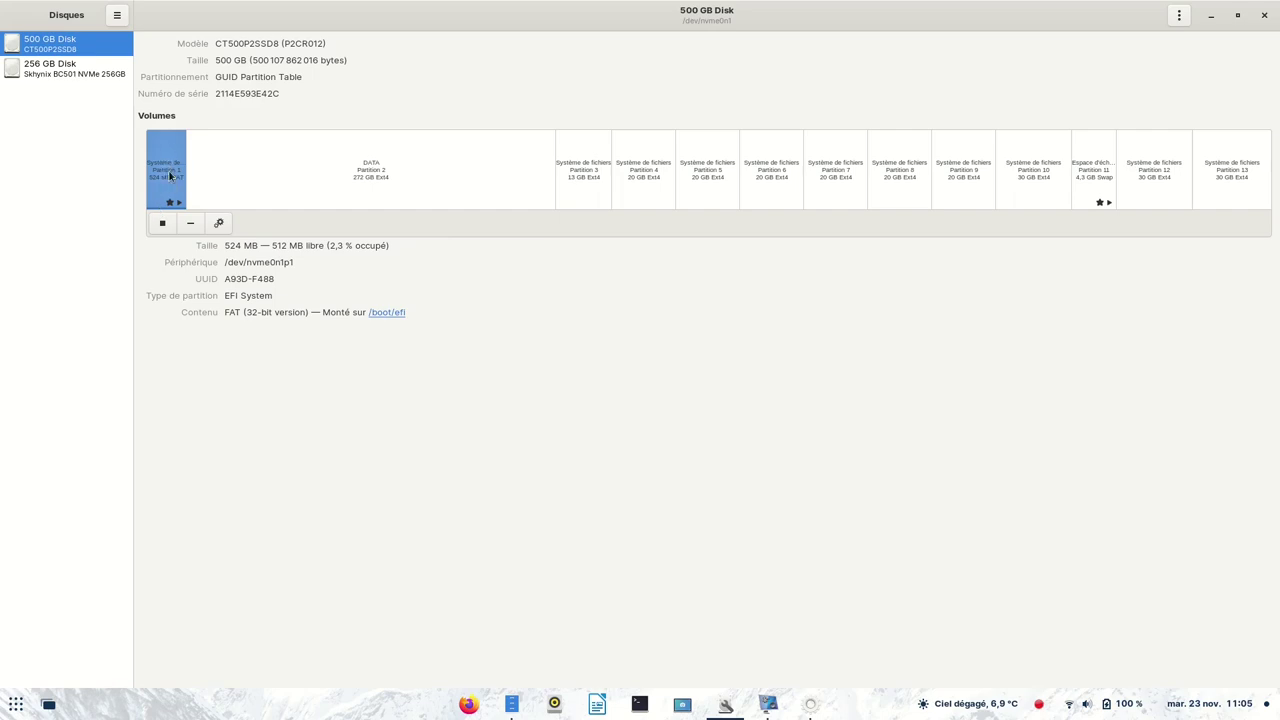
{"action": "left_click", "coordinate": [63, 70]}
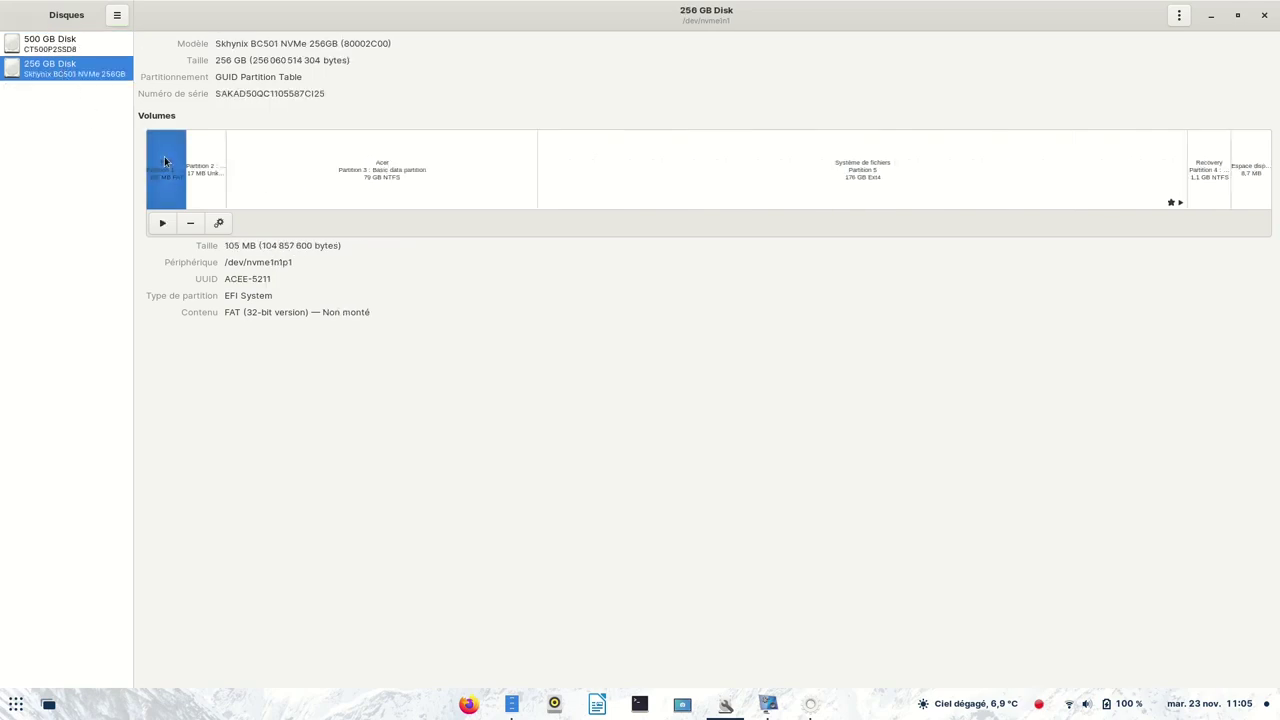
{"action": "left_click", "coordinate": [76, 42]}
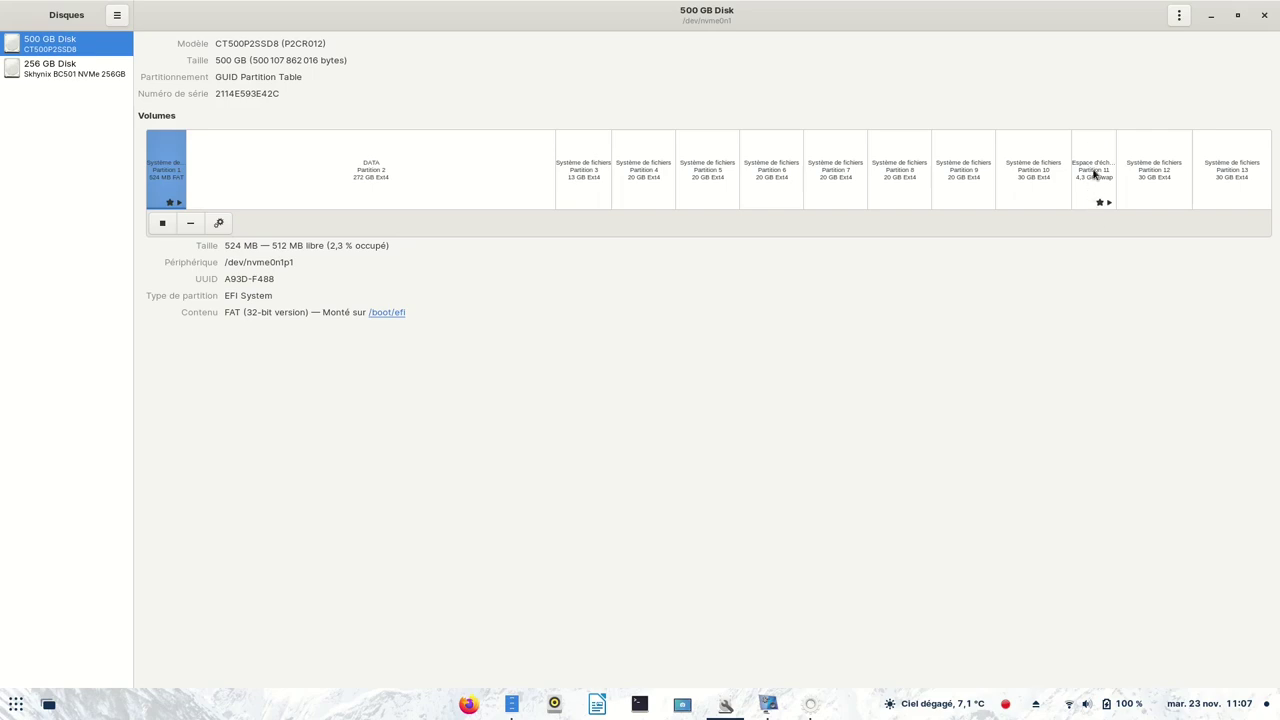
Step: Deactivate the 4.3 GB swap partition 11 on the 500 GB disk, authenticating with the account password
{"action": "left_click", "coordinate": [1094, 174]}
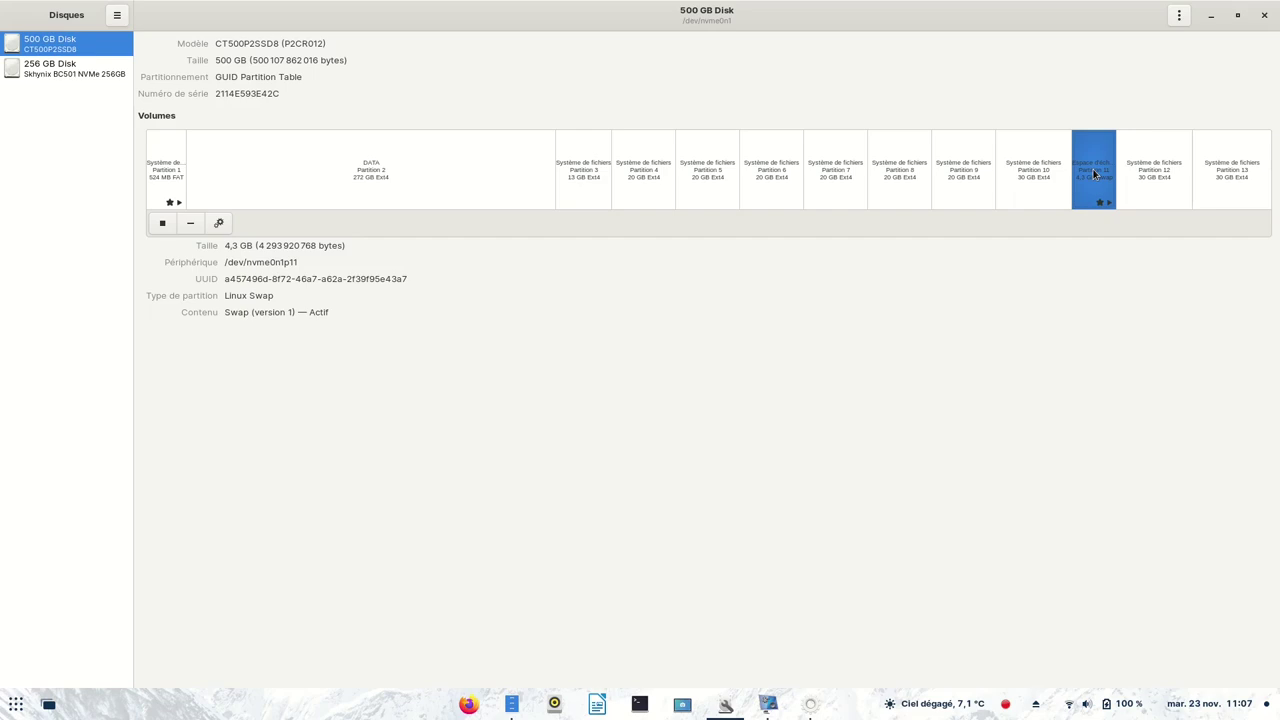
{"action": "left_click", "coordinate": [162, 225]}
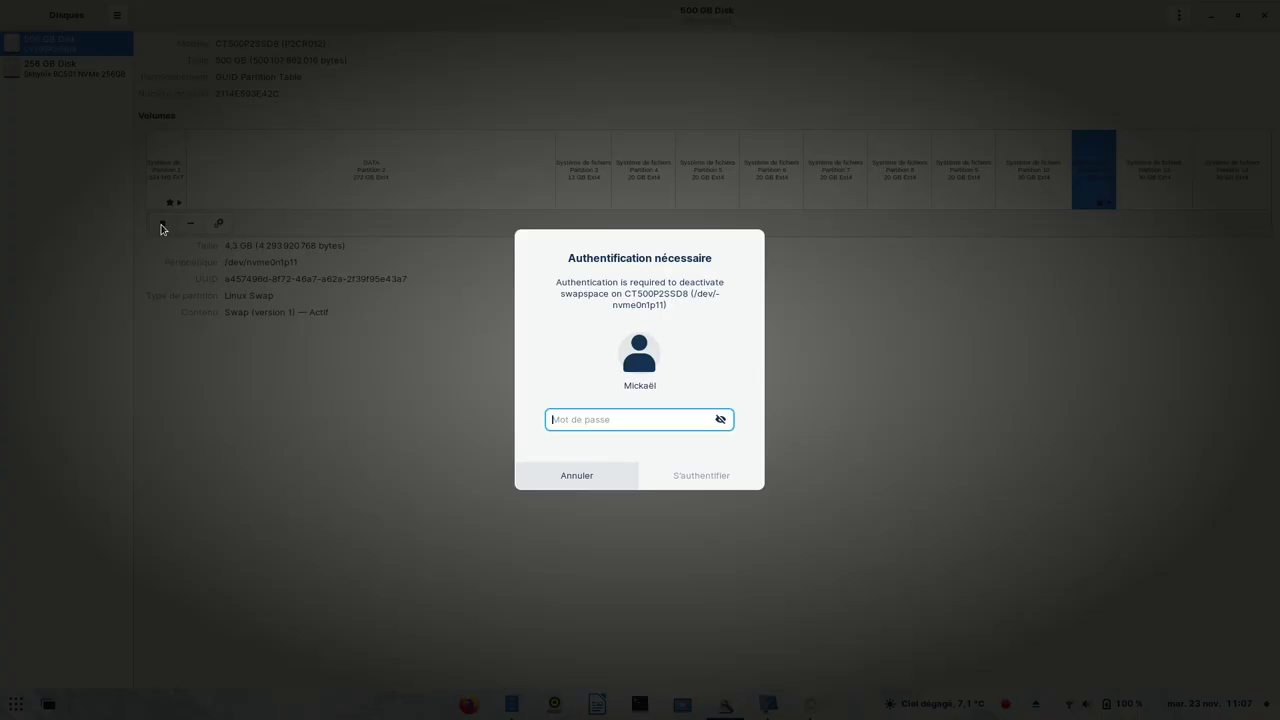
{"action": "type", "text": "********"}
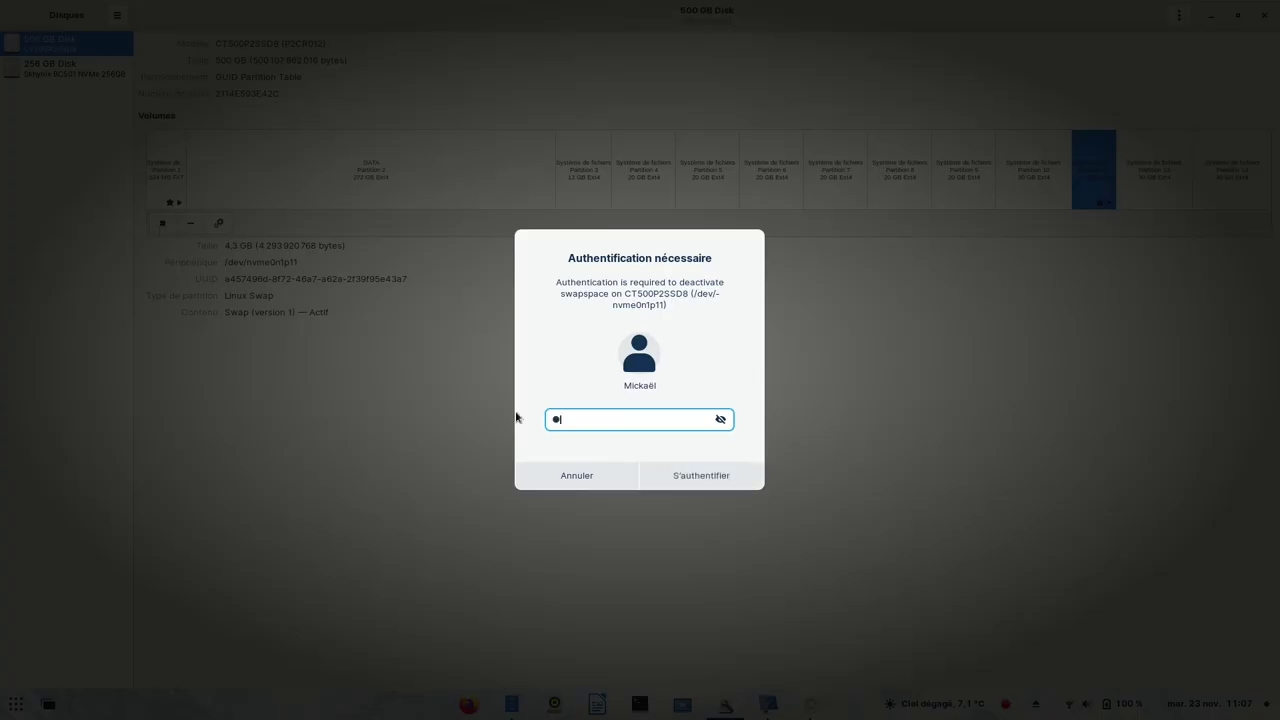
{"action": "key", "text": "Return"}
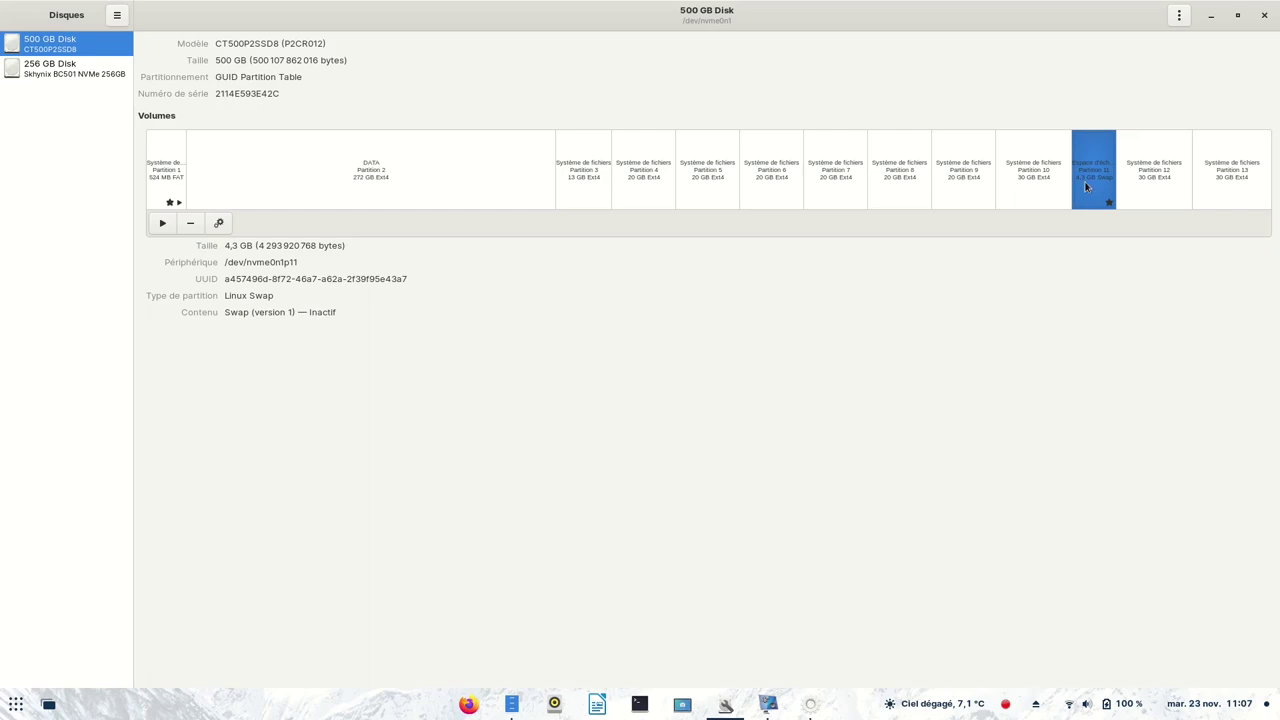
Step: Delete swap partition 11 from the 500 GB disk, confirming the removal and entering the account password
{"action": "left_click", "coordinate": [189, 226]}
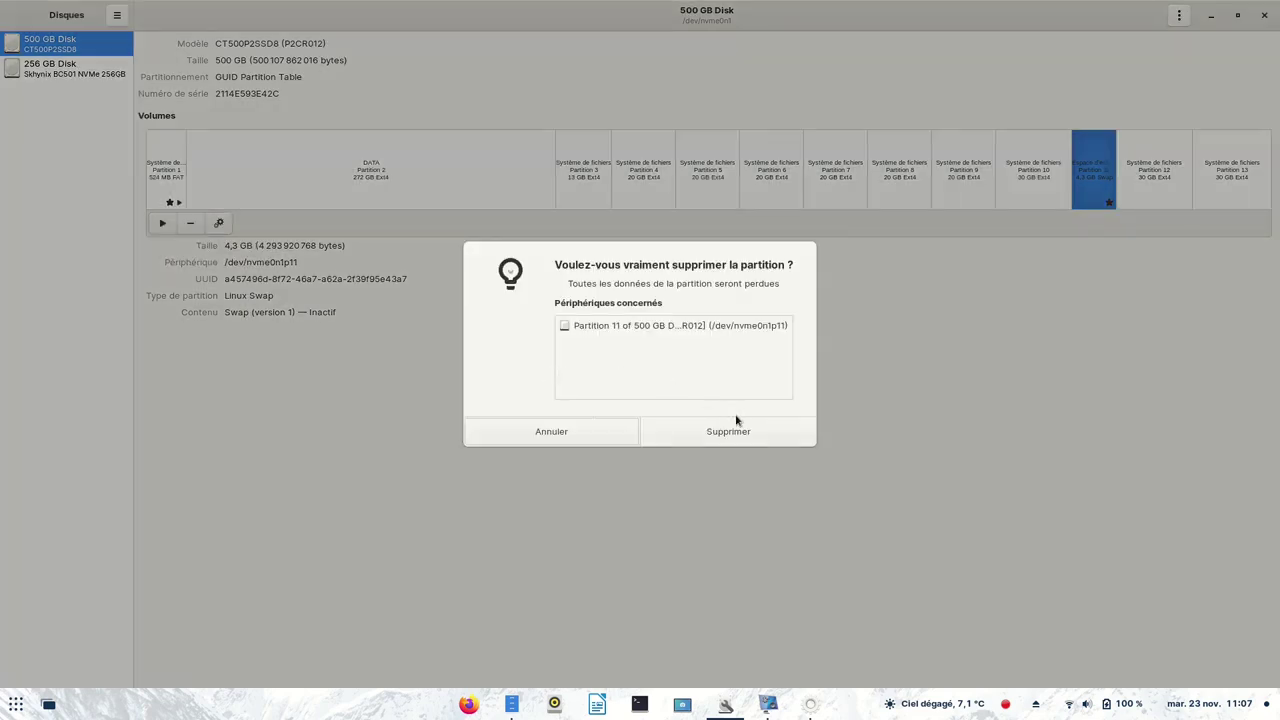
{"action": "left_click", "coordinate": [717, 437]}
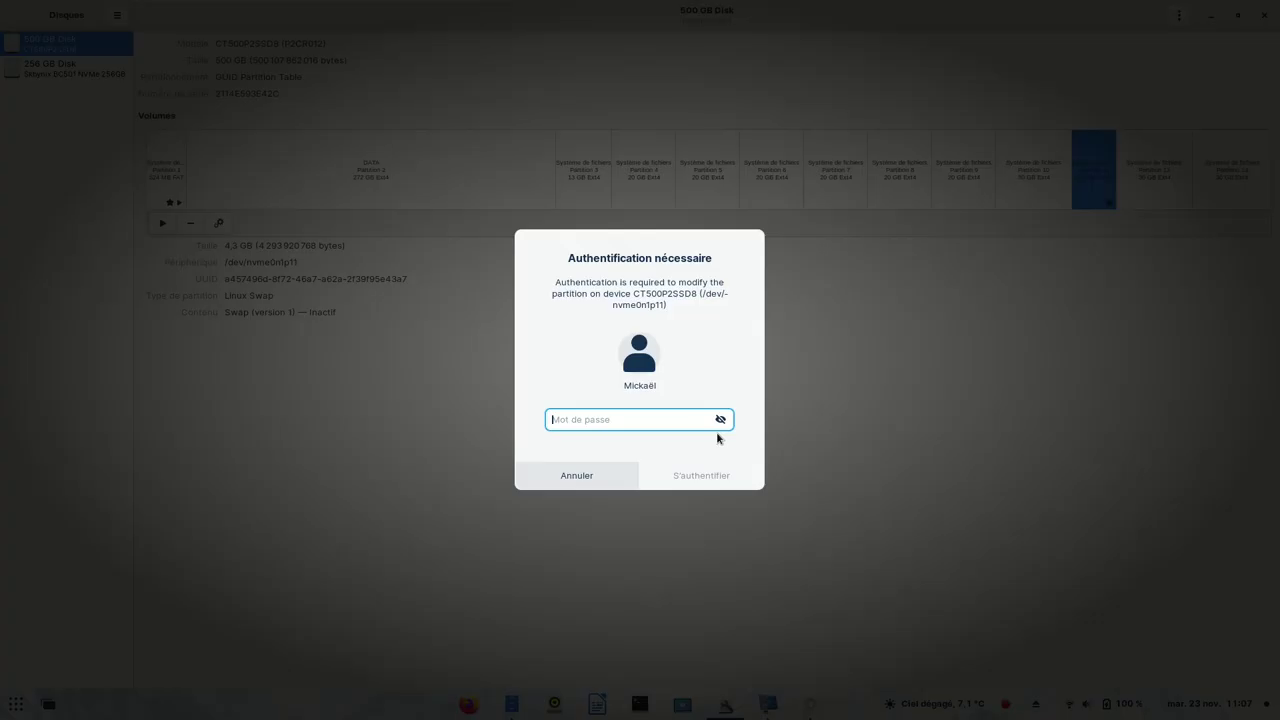
{"action": "type", "text": "****"}
{"action": "key", "text": "Return"}
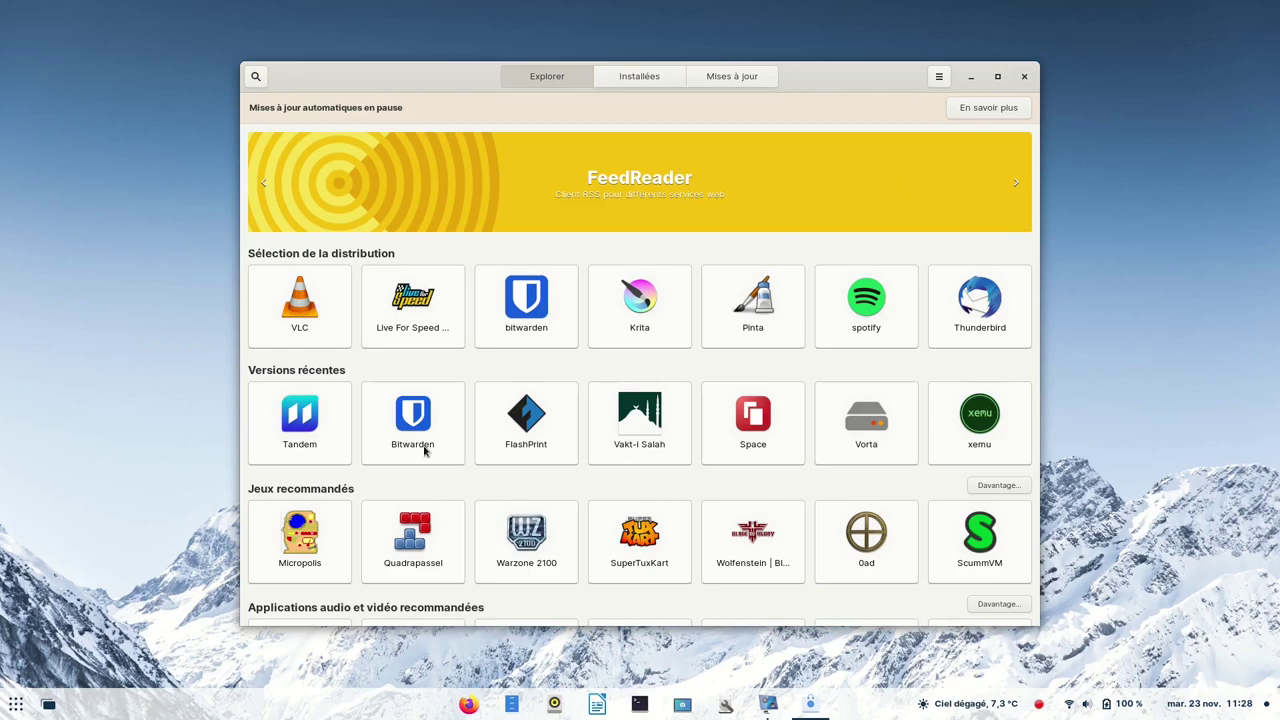
Step: Close the software store, search the applications for "shot" and add Shotwell to the favourites
{"action": "left_click", "coordinate": [1024, 78]}
{"action": "left_click", "coordinate": [16, 706]}
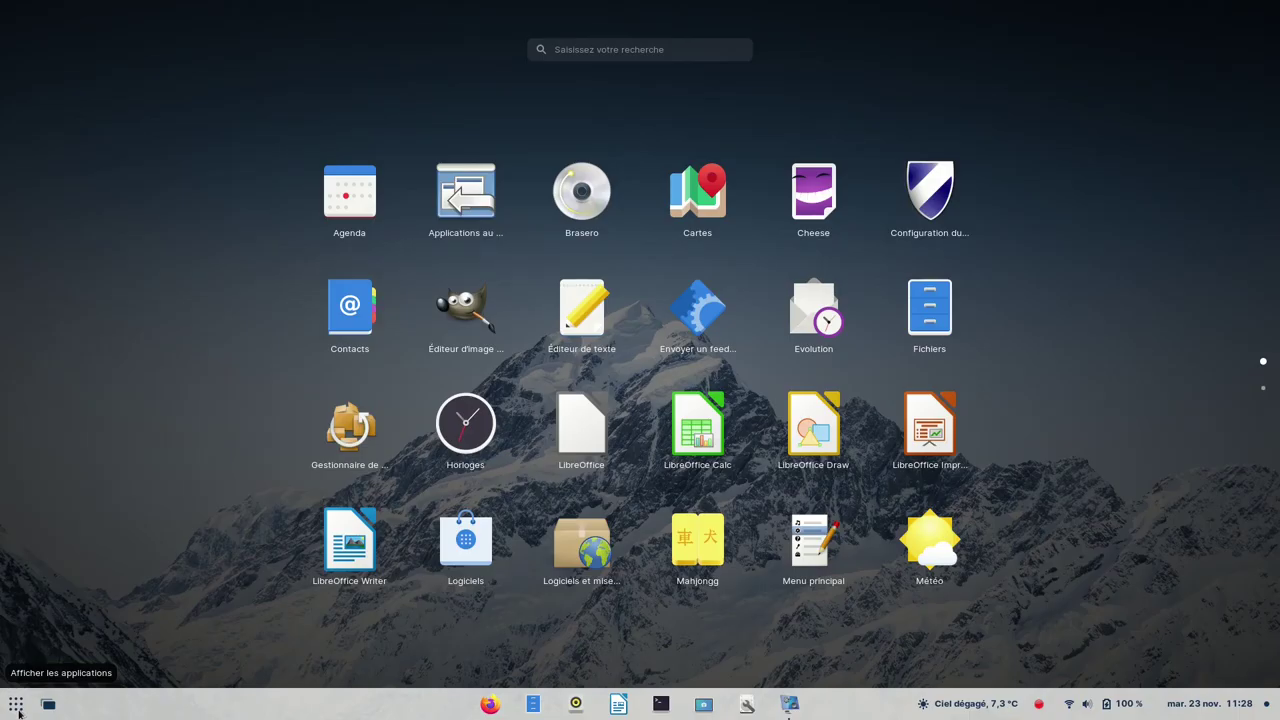
{"action": "type", "text": "shot"}
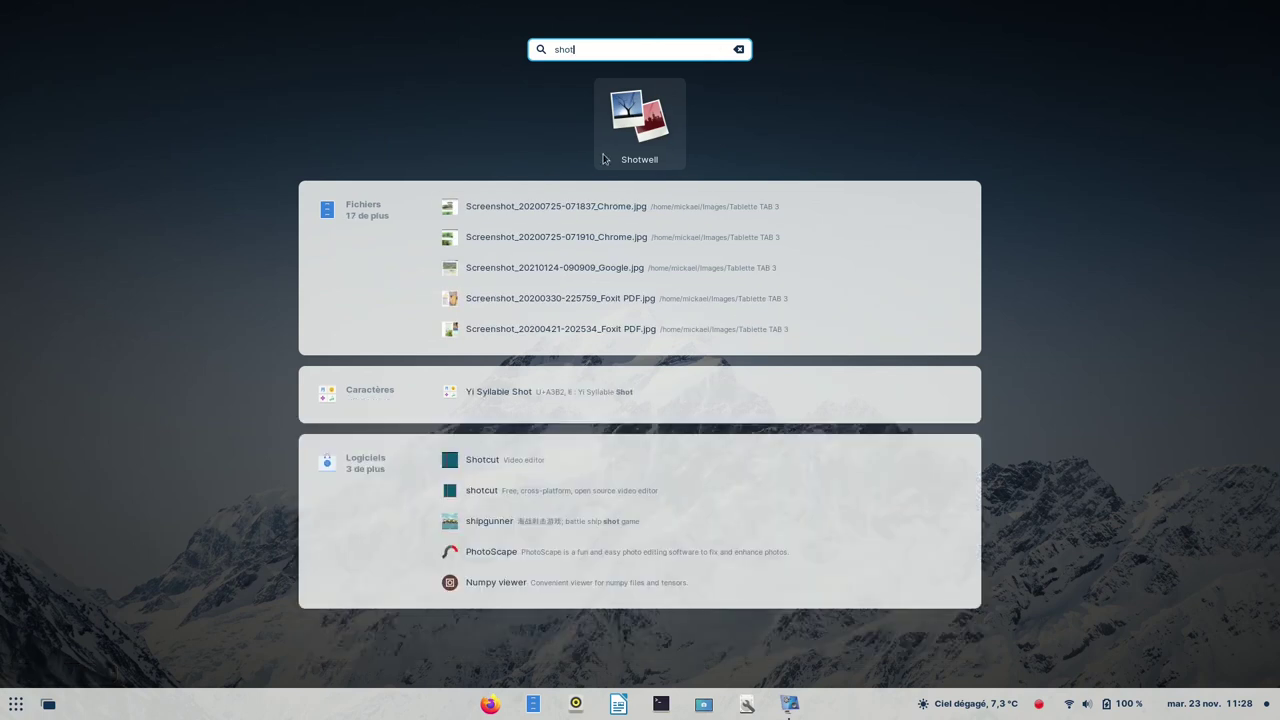
{"action": "right_click", "coordinate": [635, 115]}
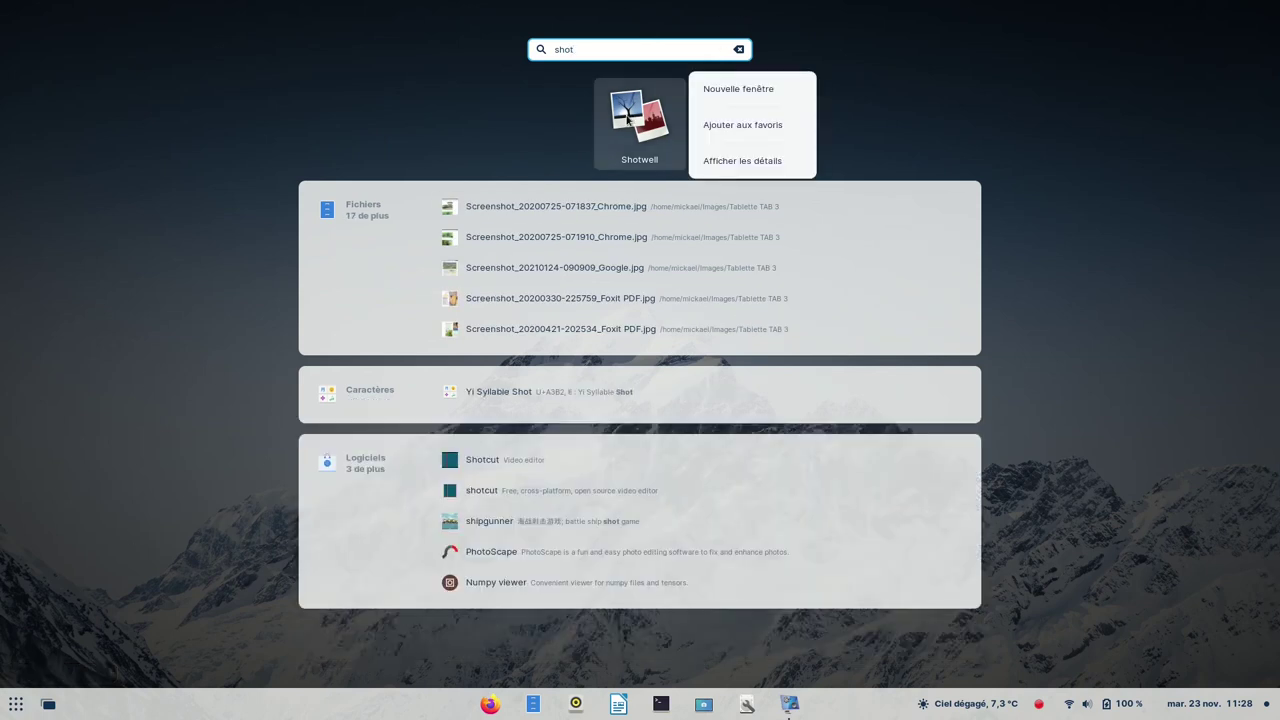
{"action": "left_click", "coordinate": [763, 127]}
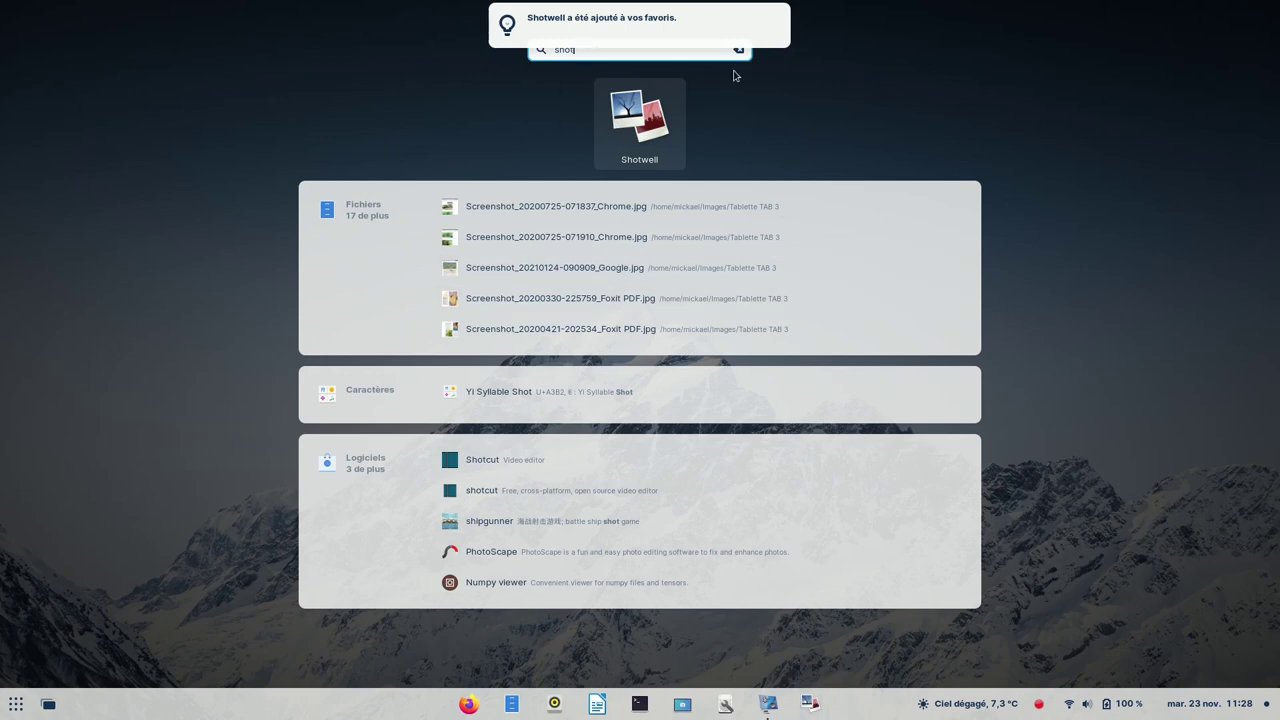
Step: Replace the application search with "kden" and add Kdenlive to the favourites
{"action": "left_click_drag", "start_coordinate": [599, 55], "coordinate": [482, 48]}
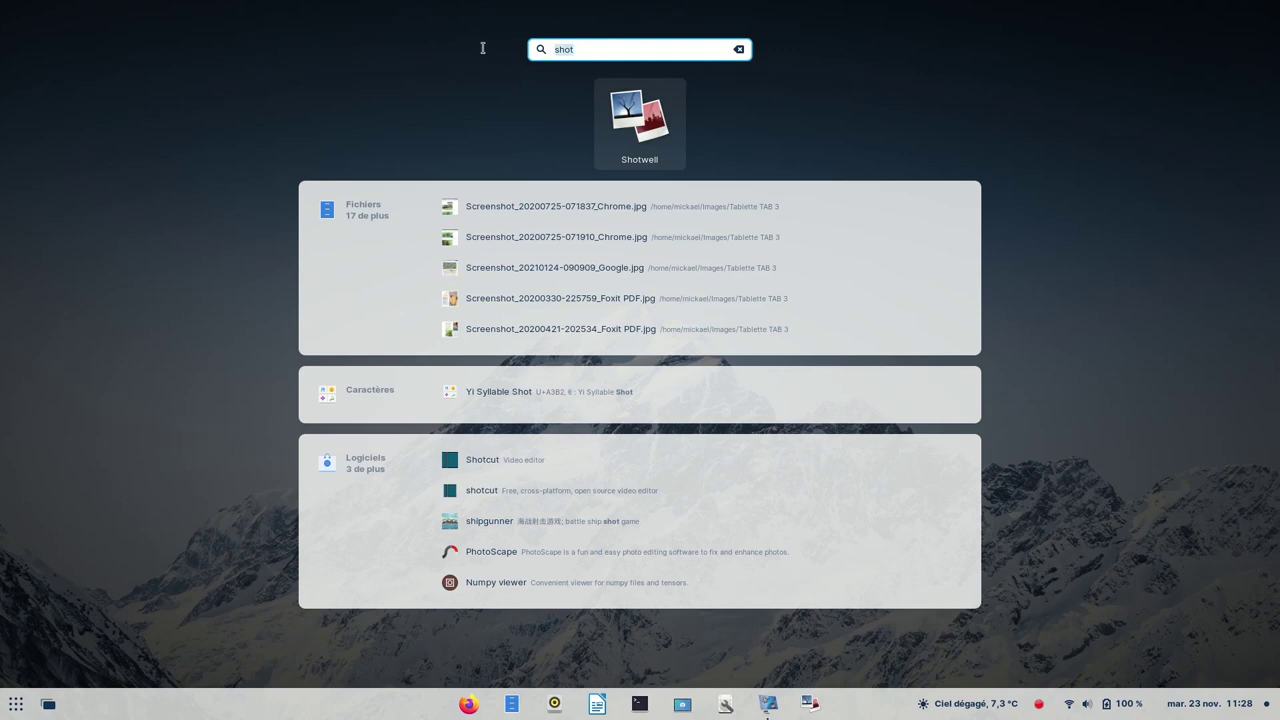
{"action": "type", "text": "kden"}
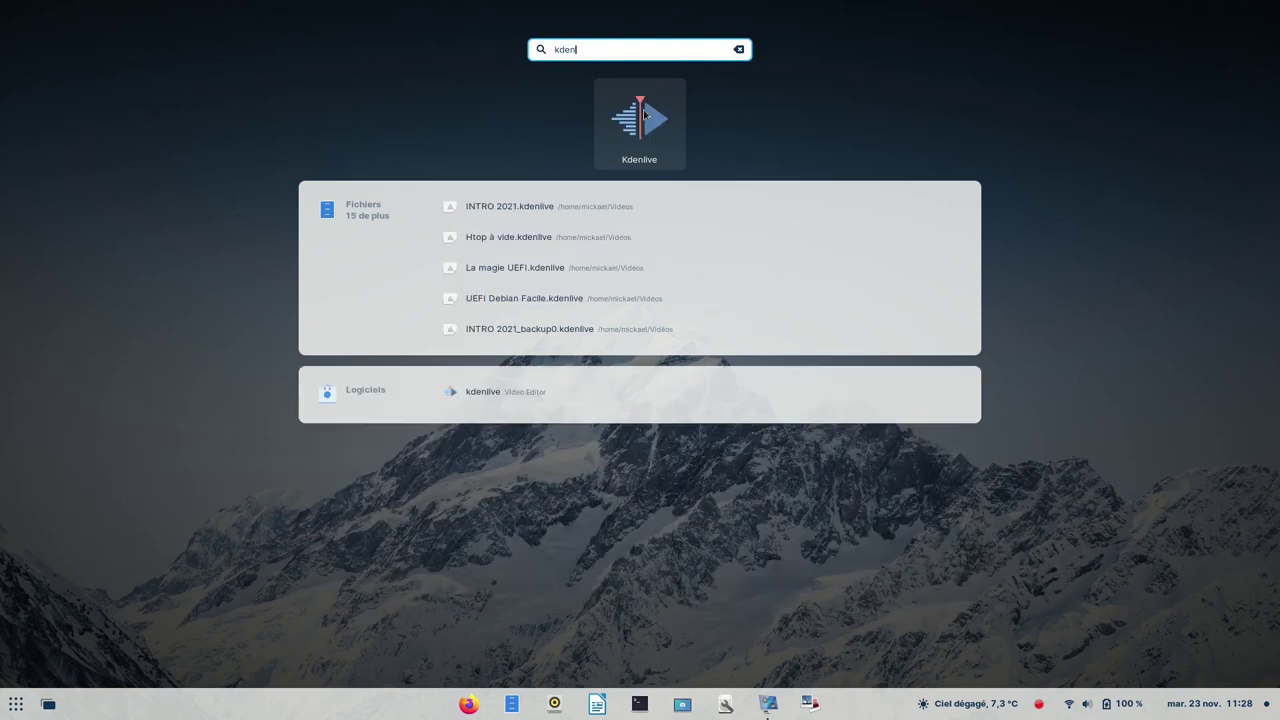
{"action": "right_click", "coordinate": [644, 114]}
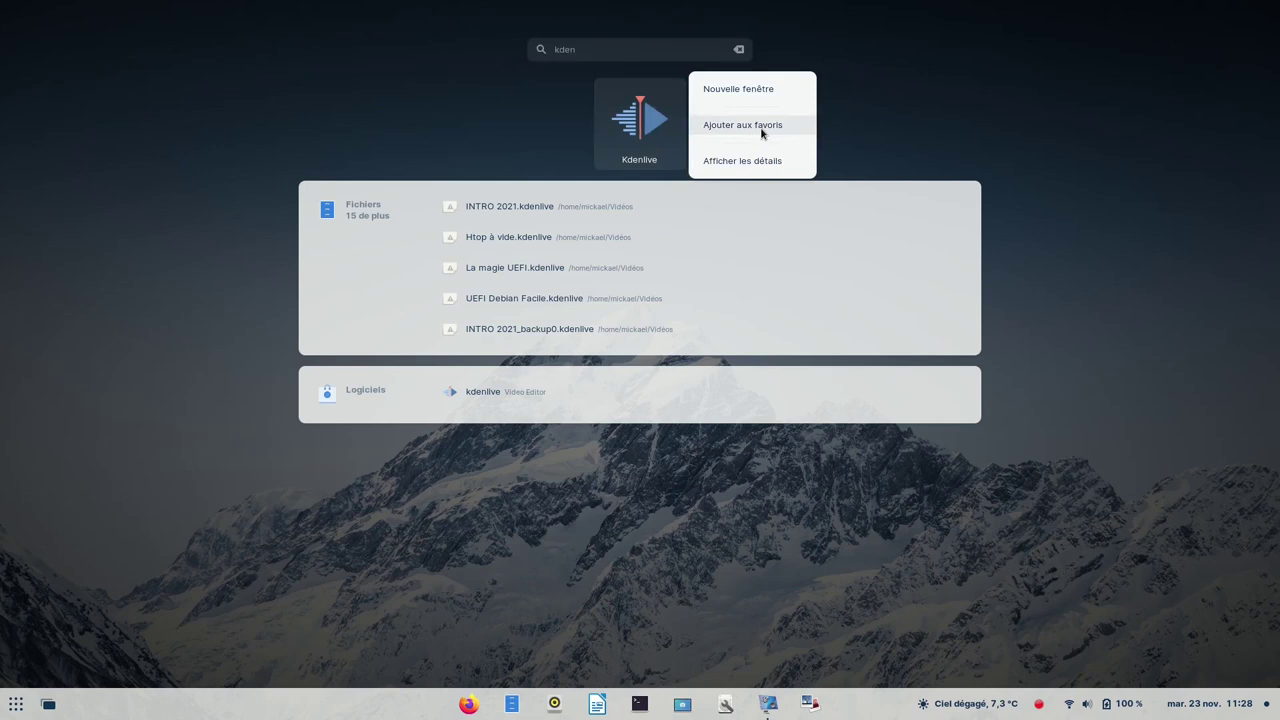
{"action": "left_click", "coordinate": [759, 130]}
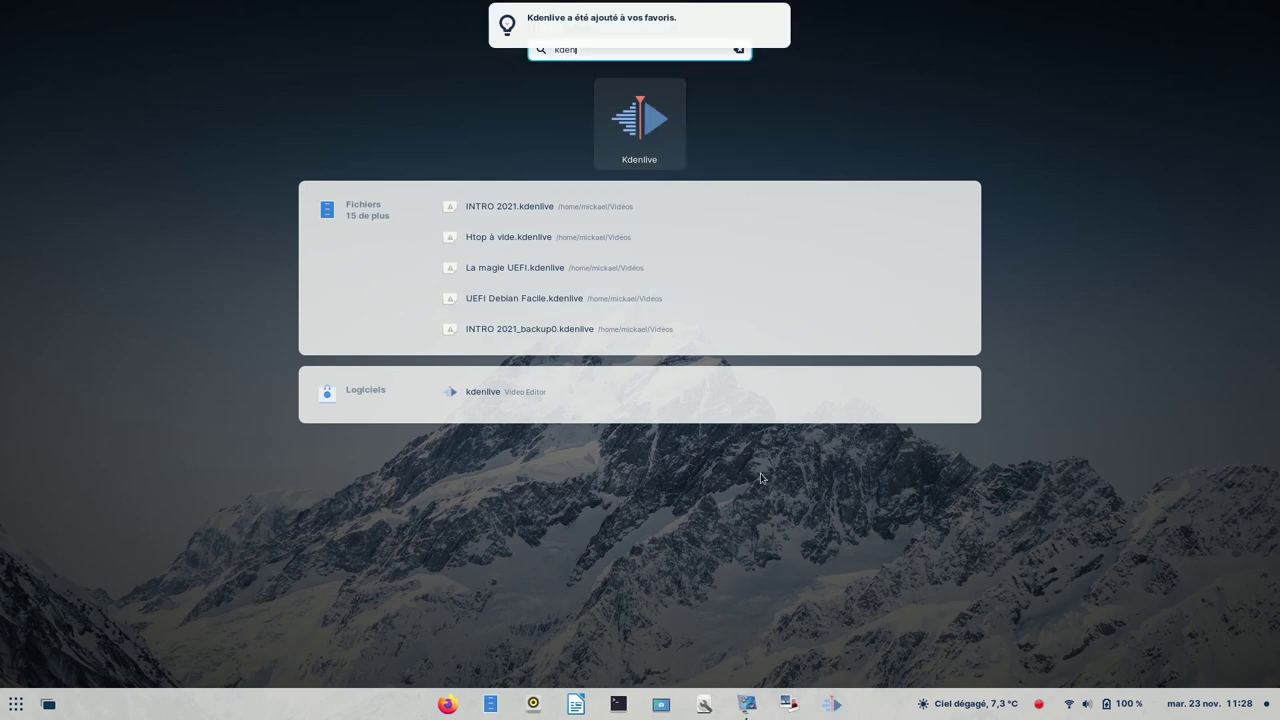
Step: Launch Shotwell and look through the photos in its library
{"action": "left_click", "coordinate": [788, 705]}
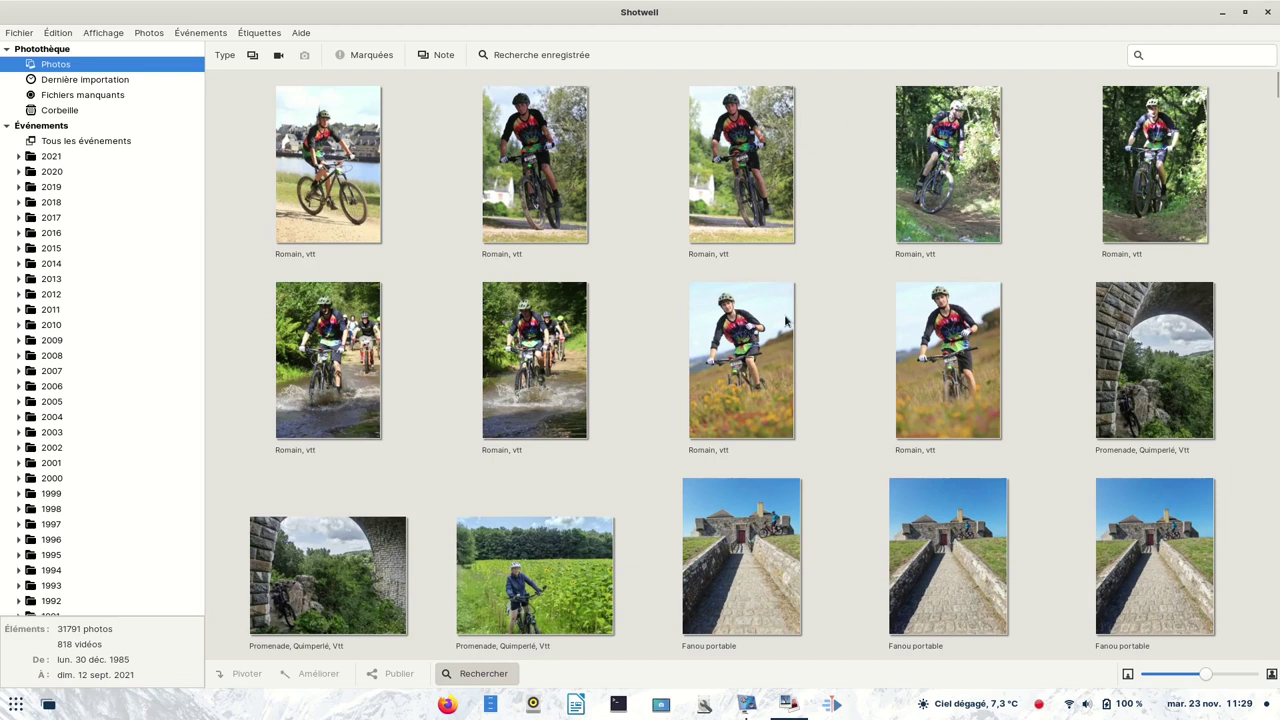
{"action": "scroll", "coordinate": [647, 380], "scroll_direction": "down", "scroll_amount": 1}
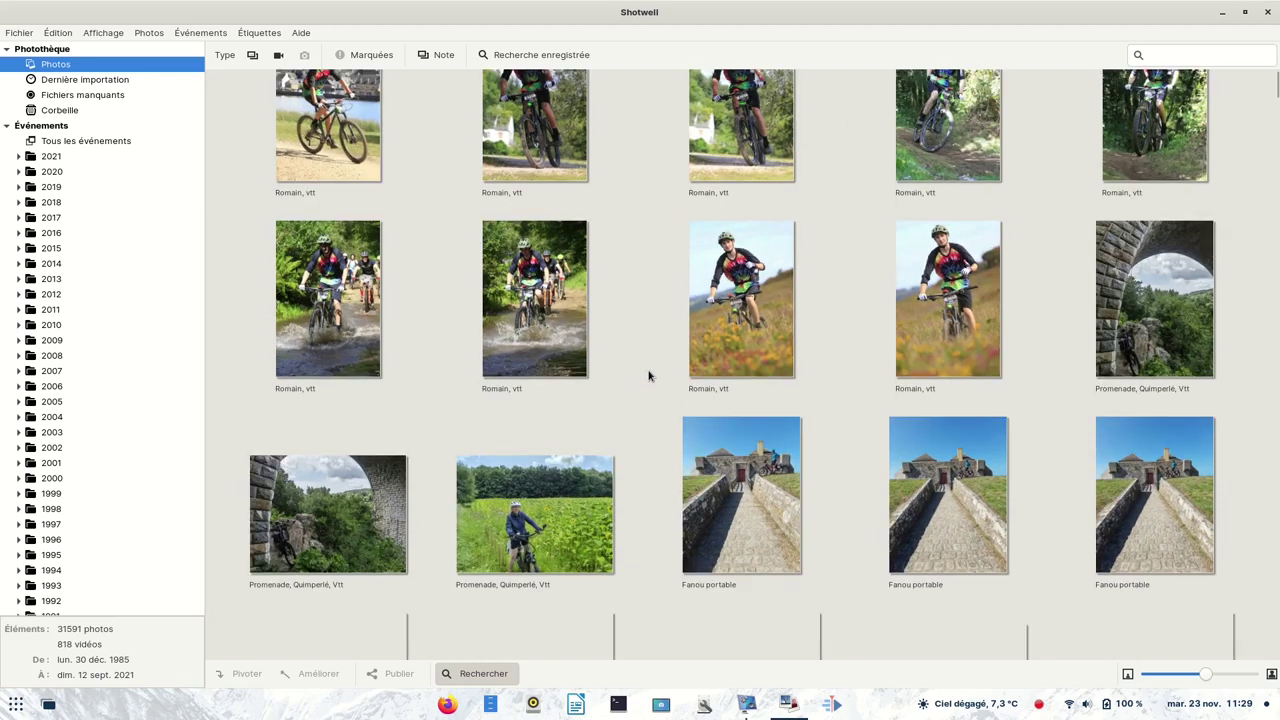
{"action": "scroll", "coordinate": [646, 376], "scroll_direction": "down", "scroll_amount": 1}
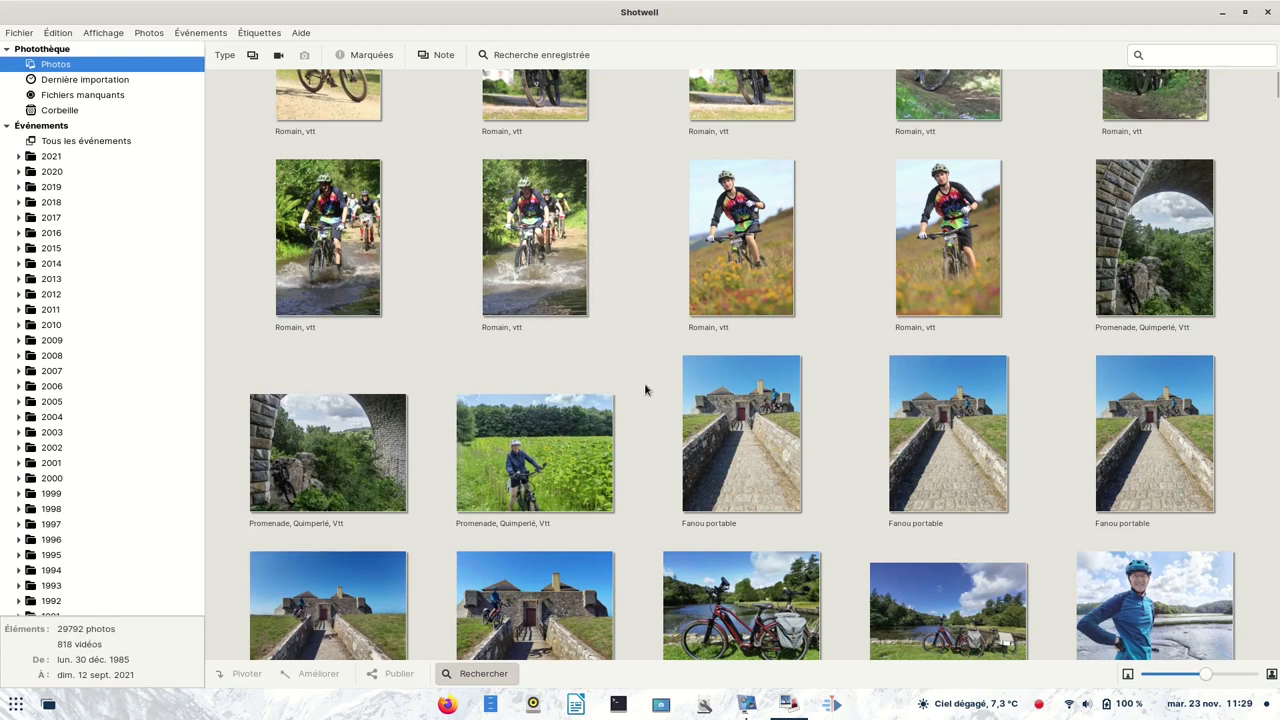
{"action": "scroll", "coordinate": [641, 466], "scroll_direction": "up", "scroll_amount": 1}
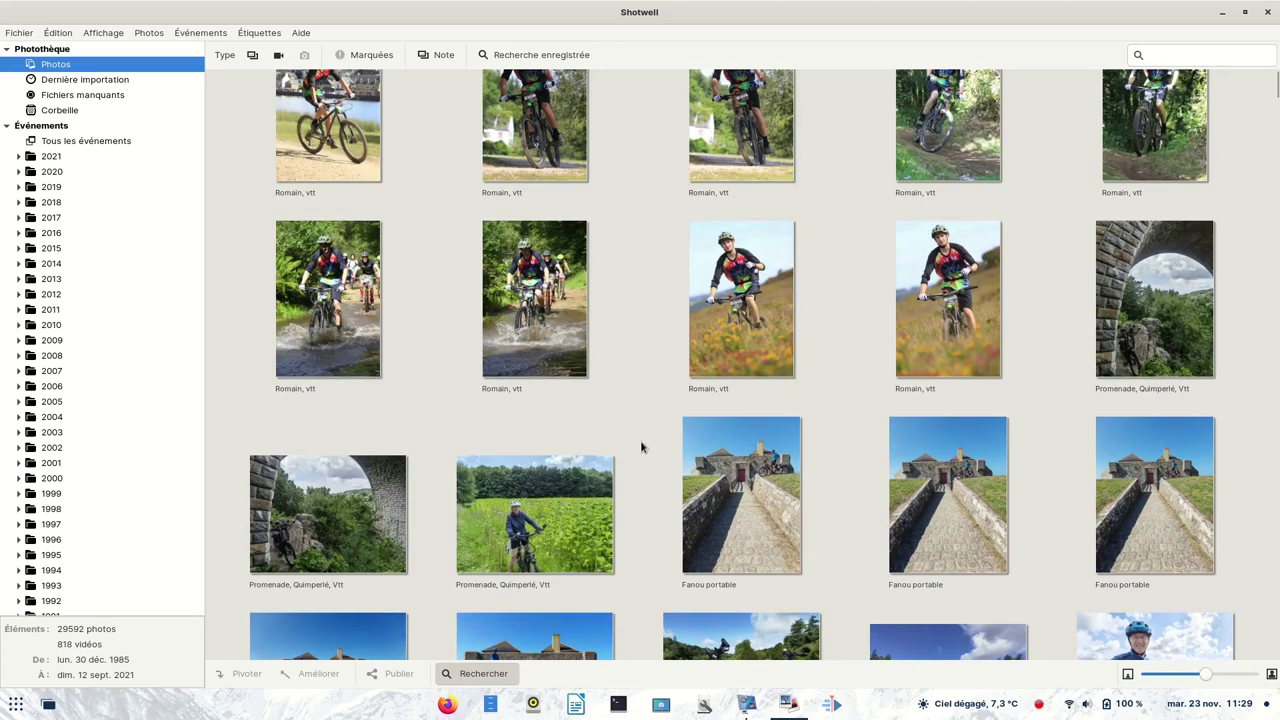
{"action": "scroll", "coordinate": [641, 447], "scroll_direction": "up", "scroll_amount": 1}
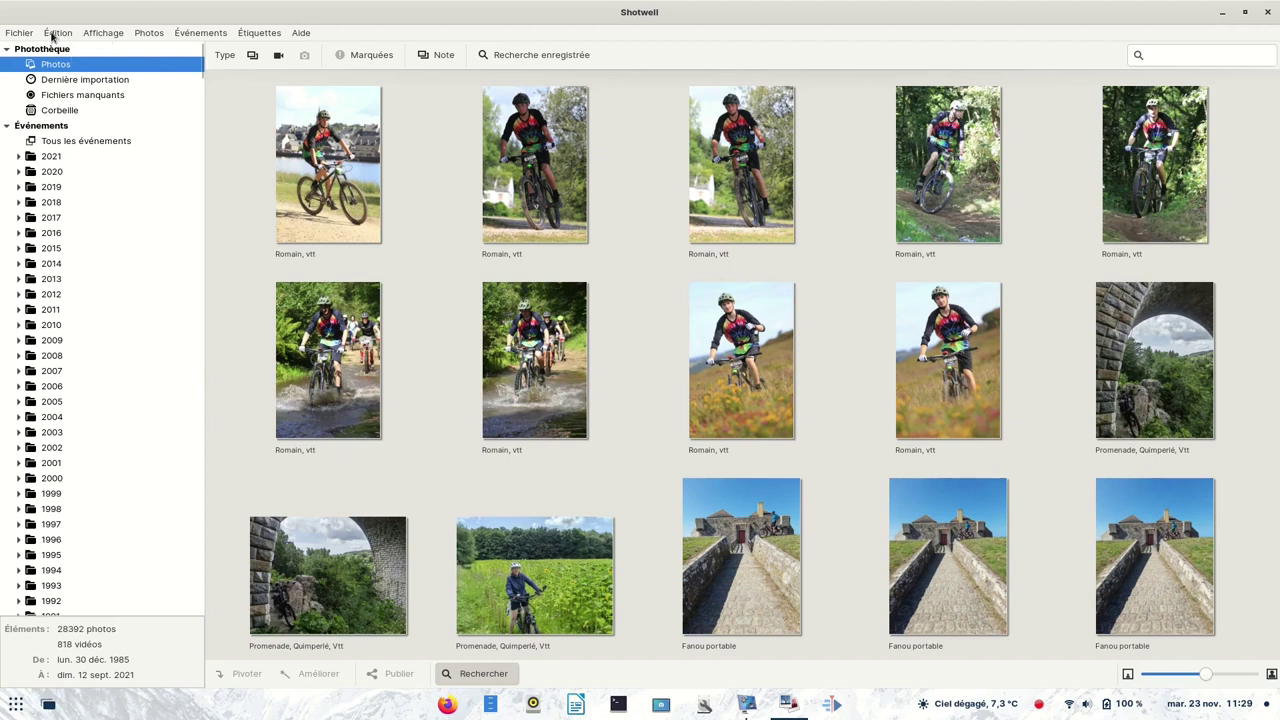
Step: Check the photo library location in the Shotwell preferences, browse the home and 1_NAS216/photo folders, and cancel the folder selection
{"action": "left_click", "coordinate": [55, 33]}
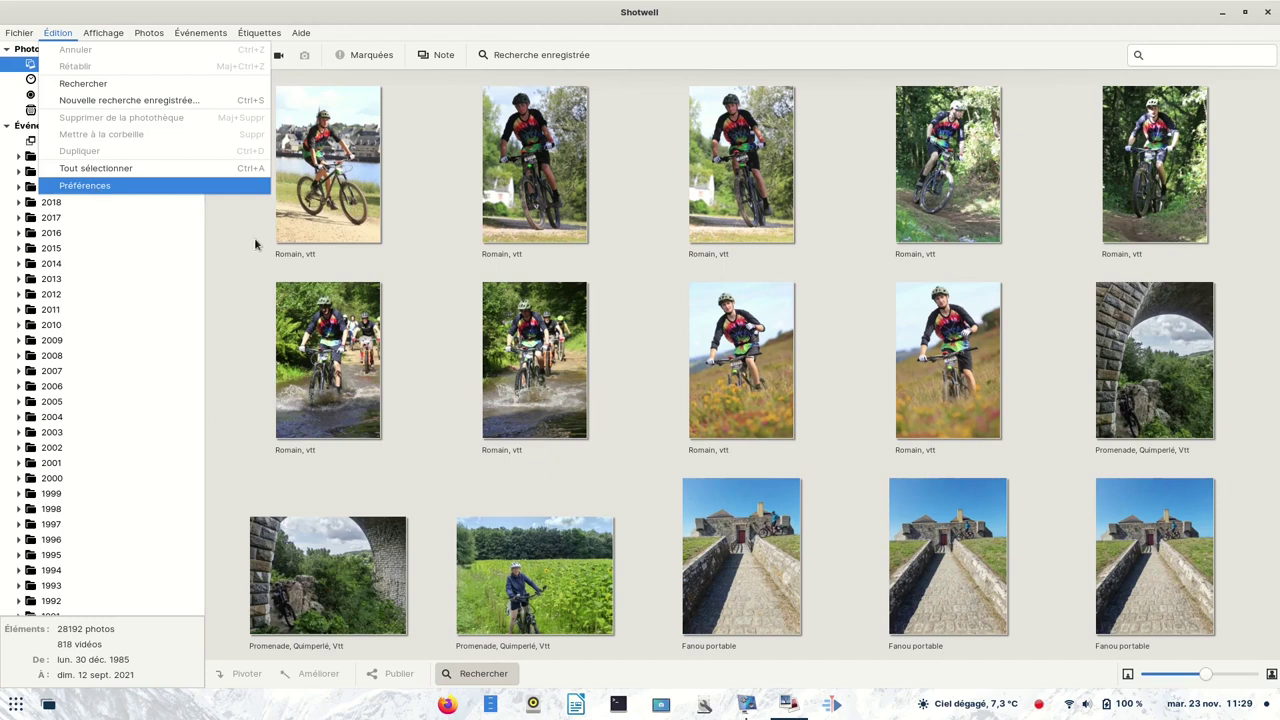
{"action": "key", "text": "Return"}
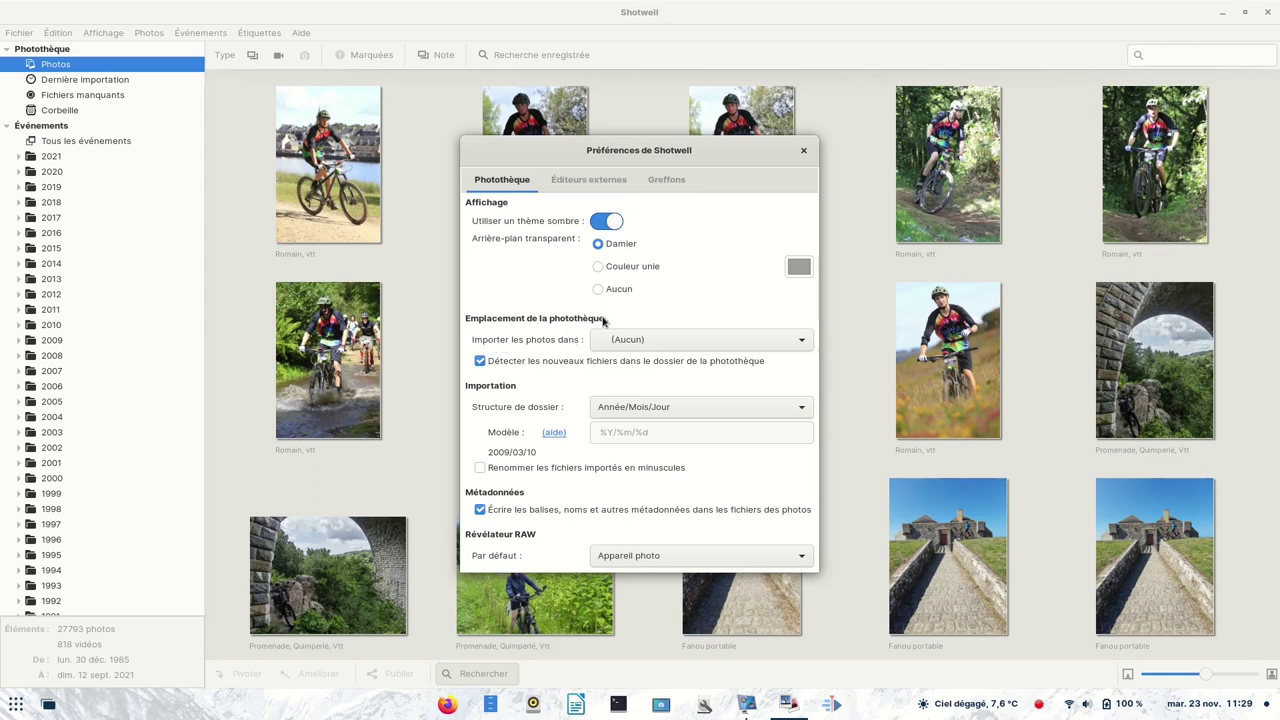
{"action": "left_click", "coordinate": [801, 343]}
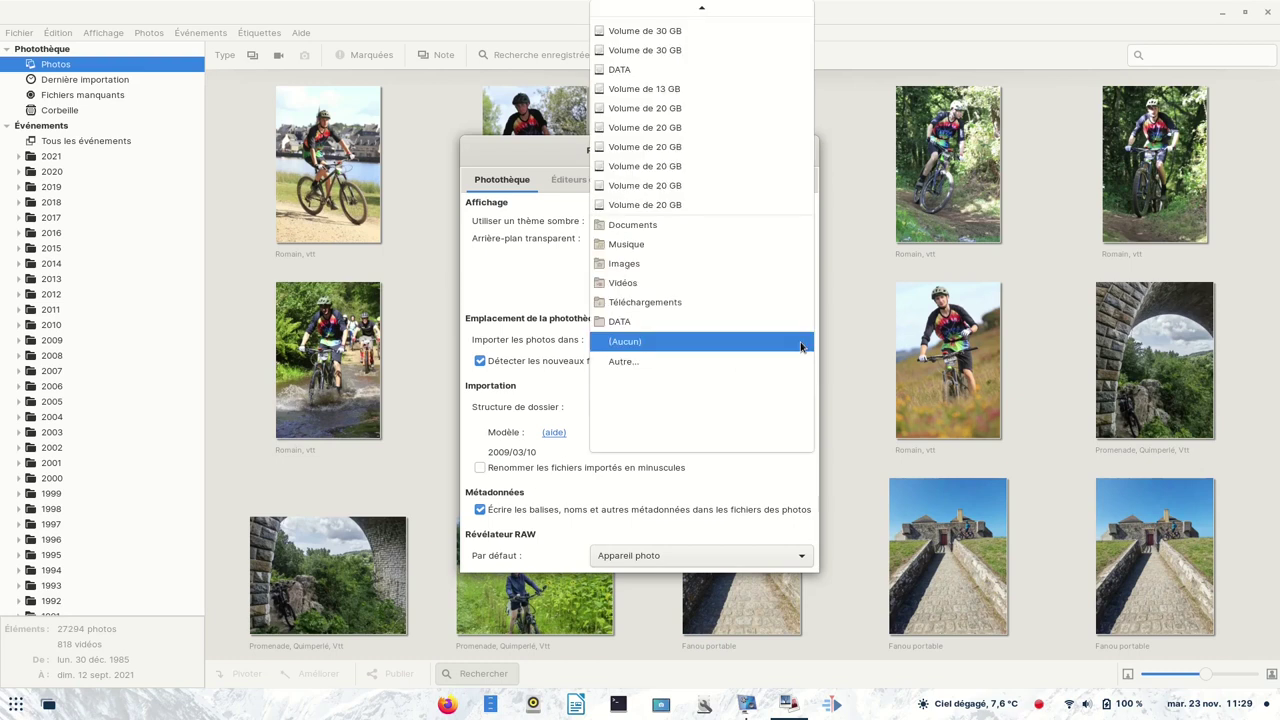
{"action": "left_click", "coordinate": [638, 366]}
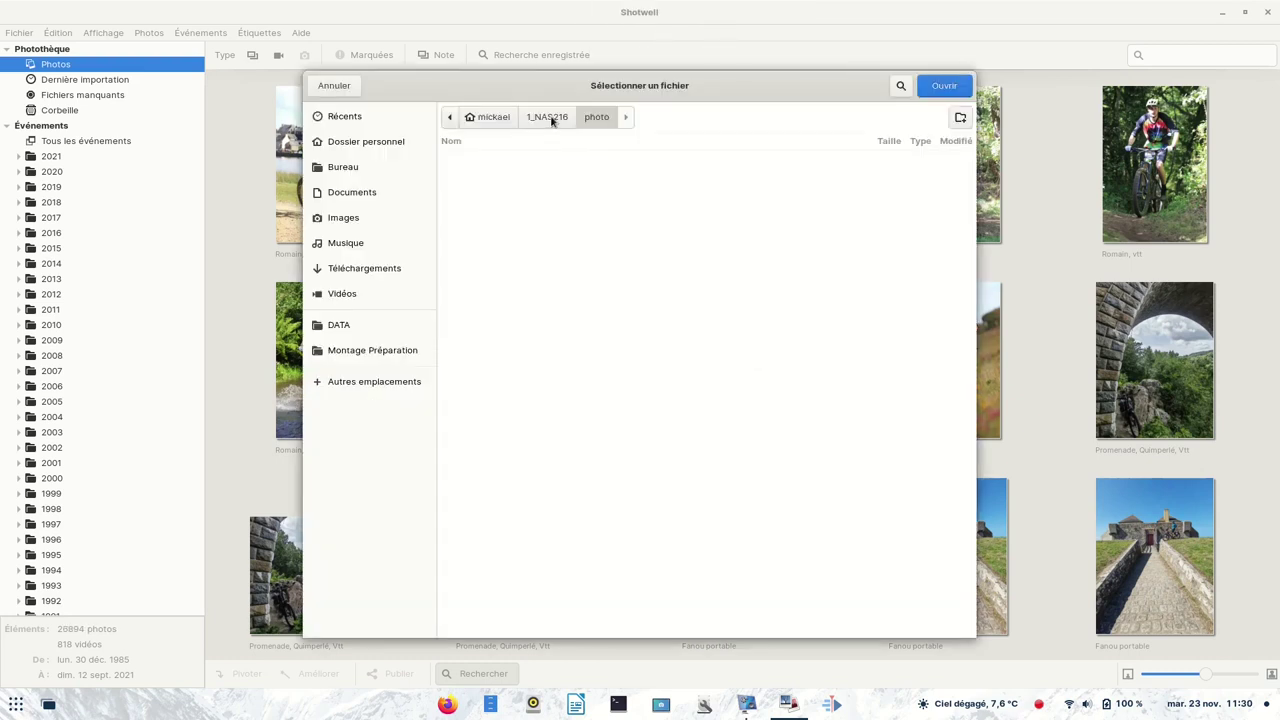
{"action": "left_click", "coordinate": [480, 120]}
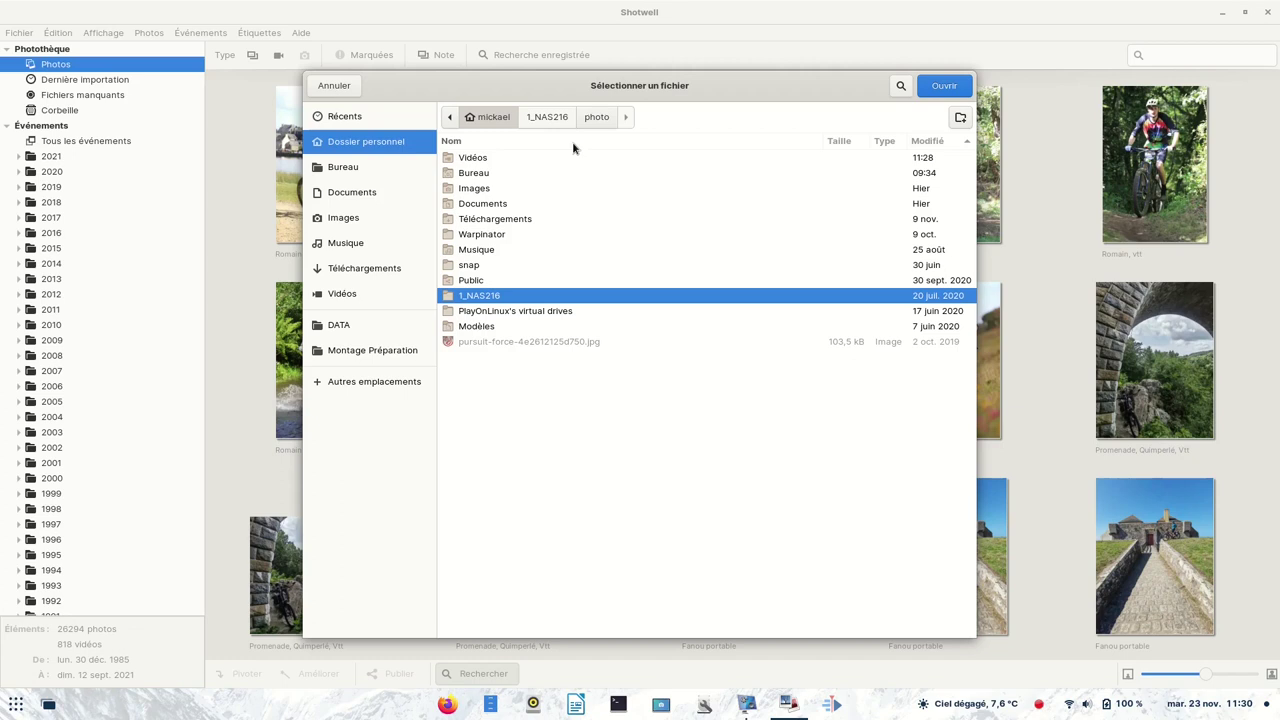
{"action": "left_click", "coordinate": [596, 117]}
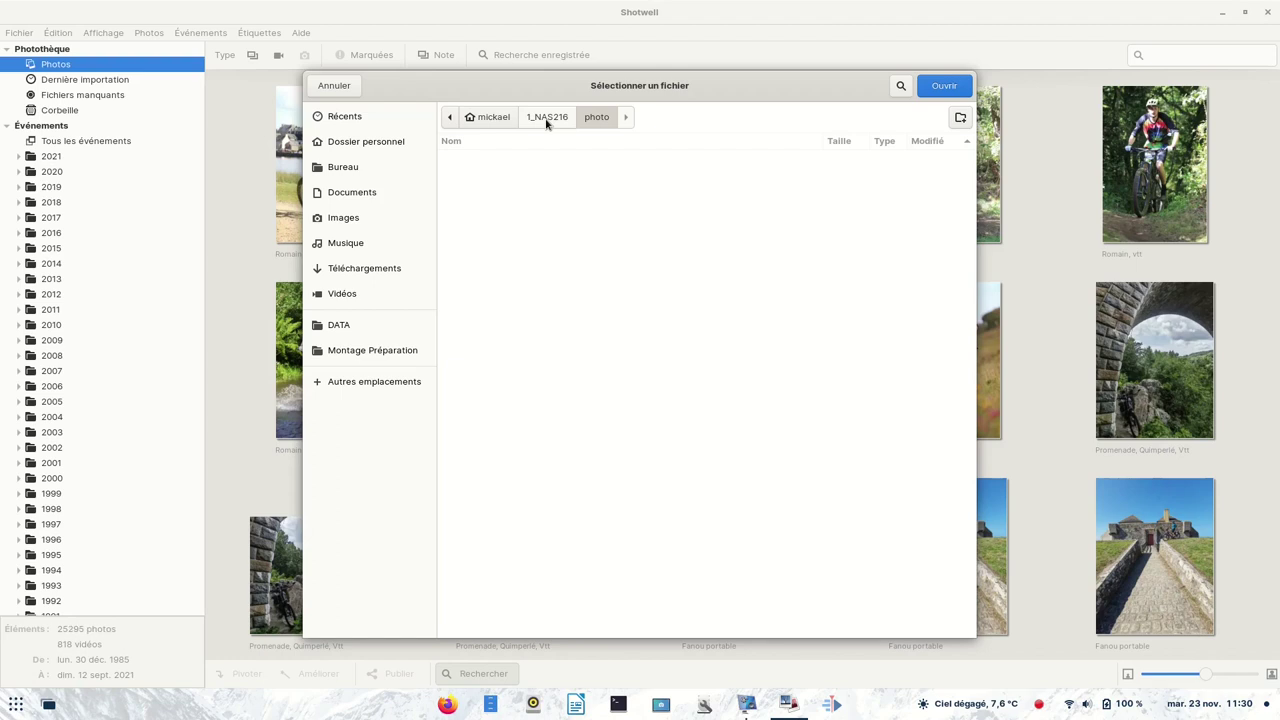
{"action": "left_click", "coordinate": [331, 89]}
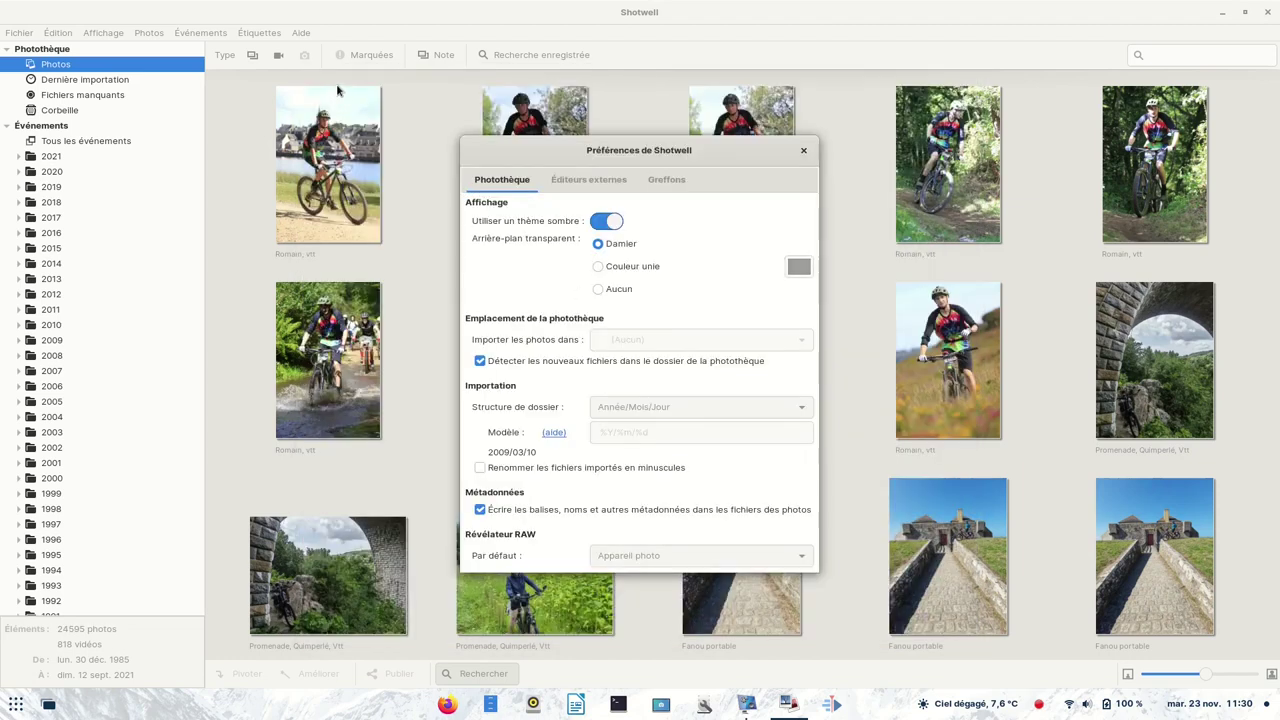
Step: Close Shotwell and its preferences, launch Kdenlive and check its version in the About information
{"action": "left_click", "coordinate": [803, 153]}
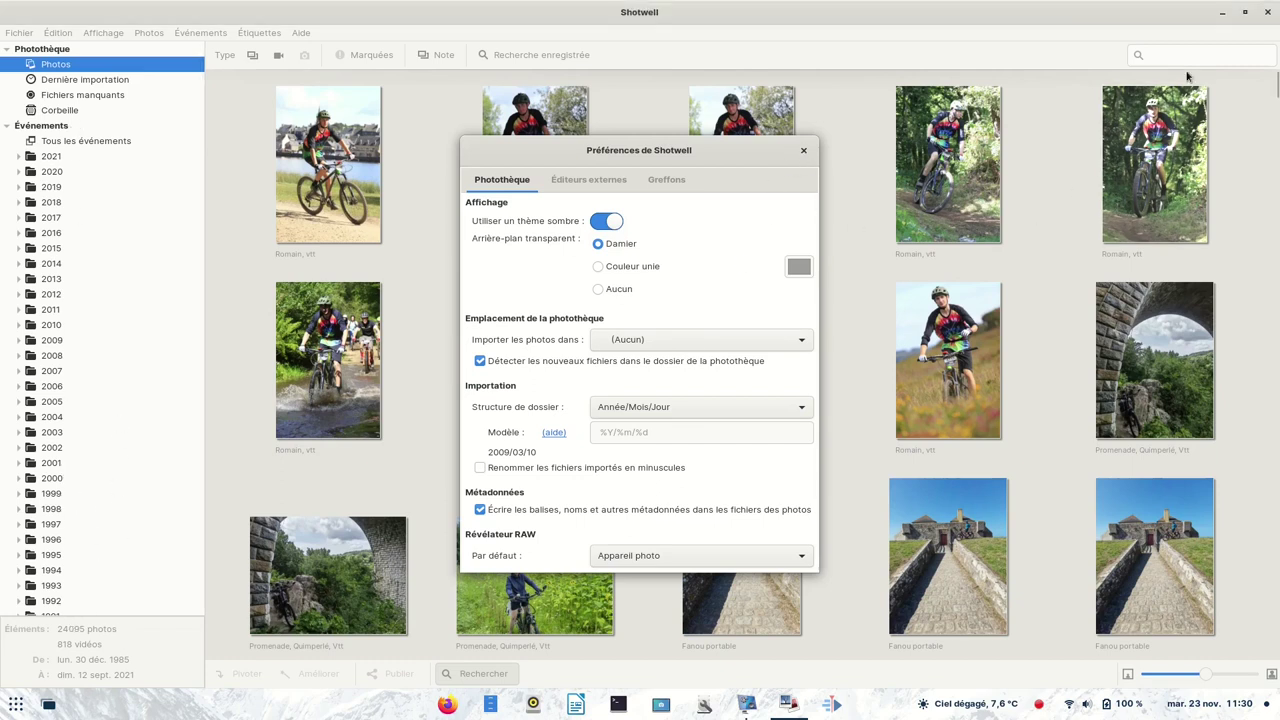
{"action": "left_click", "coordinate": [1269, 12]}
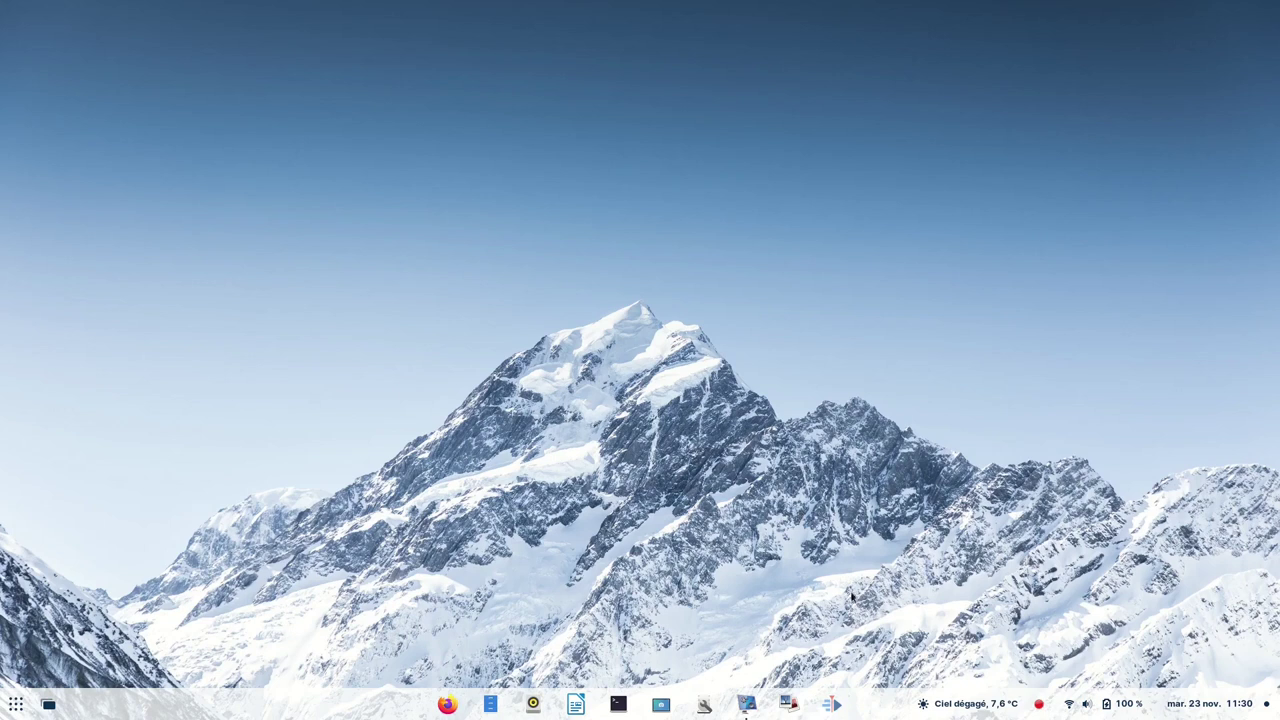
{"action": "left_click", "coordinate": [831, 706]}
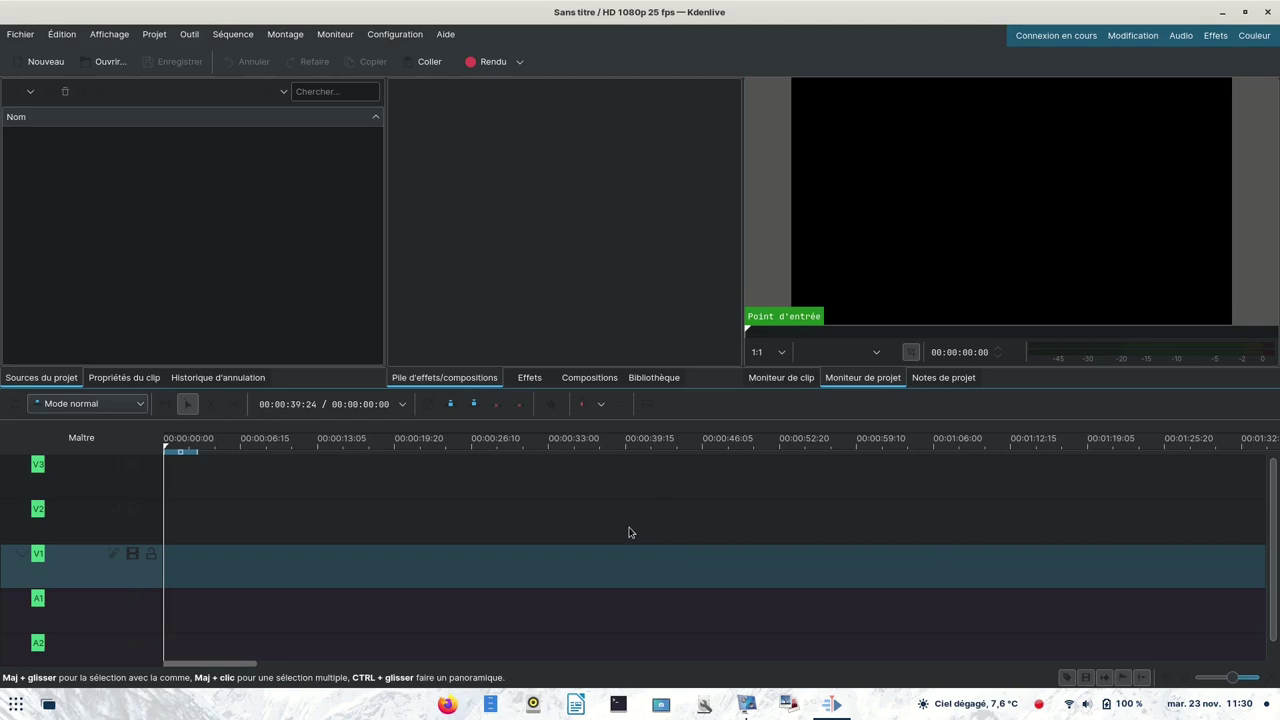
{"action": "left_click", "coordinate": [450, 36]}
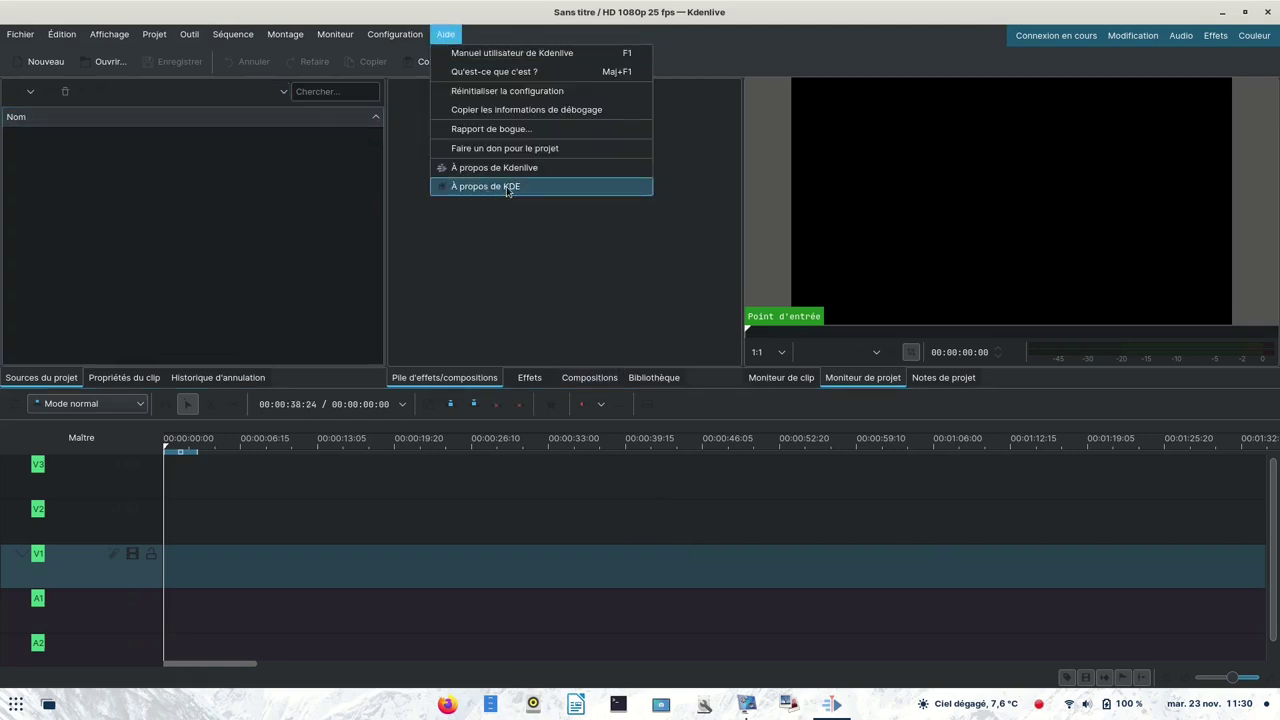
{"action": "left_click", "coordinate": [520, 170]}
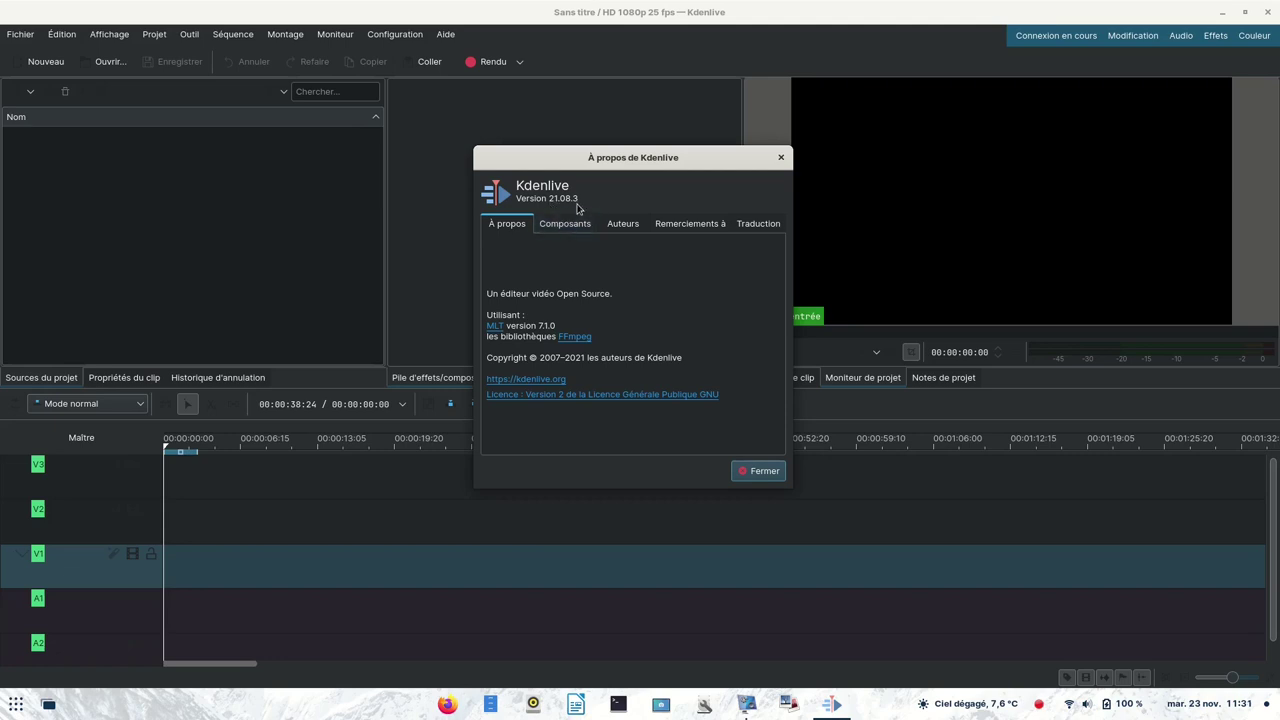
{"action": "left_click", "coordinate": [760, 470]}
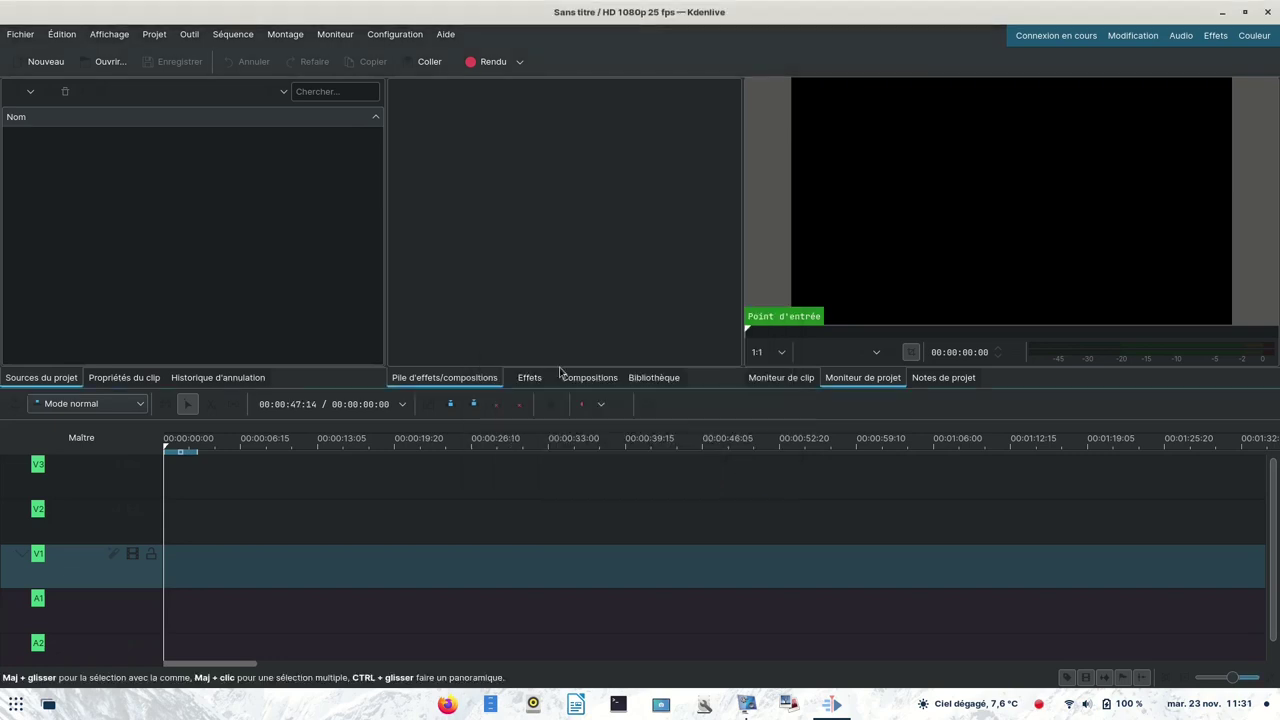
Step: Try to open the recent project Htop à vide.kdenlive, check its missing clip paths and abandon the loading
{"action": "left_click", "coordinate": [21, 36]}
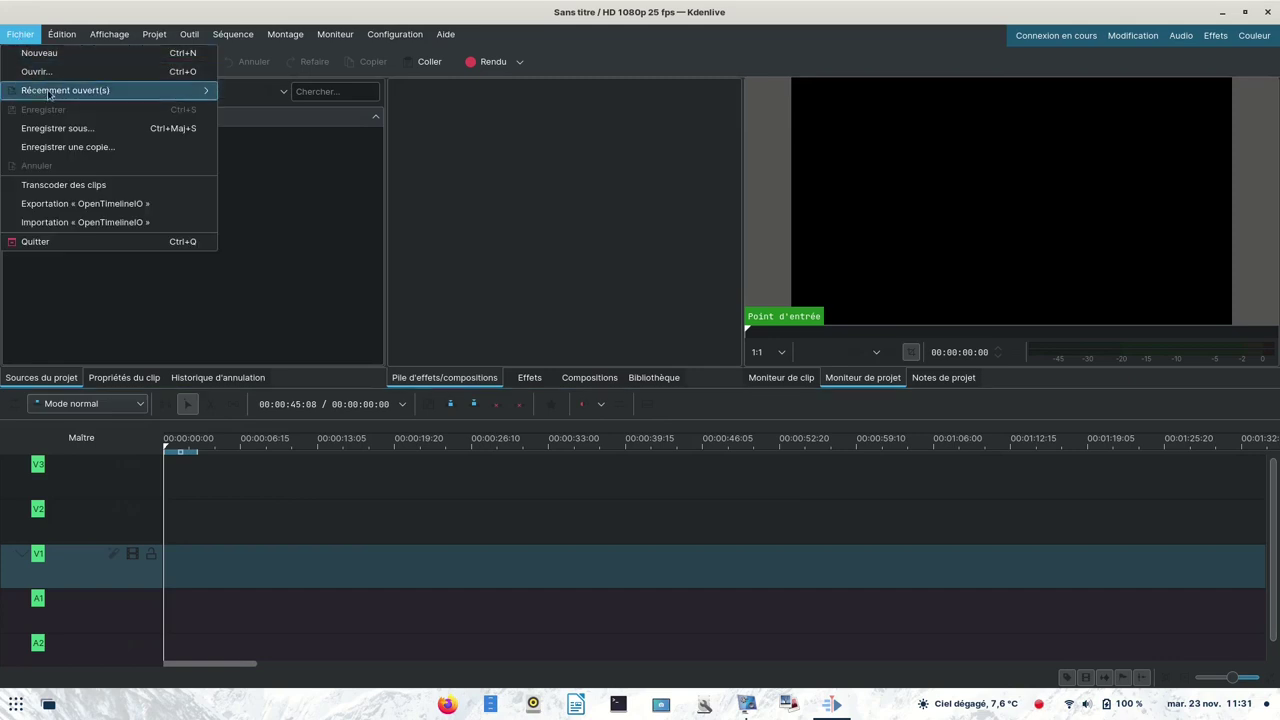
{"action": "mouse_move", "coordinate": [52, 92]}
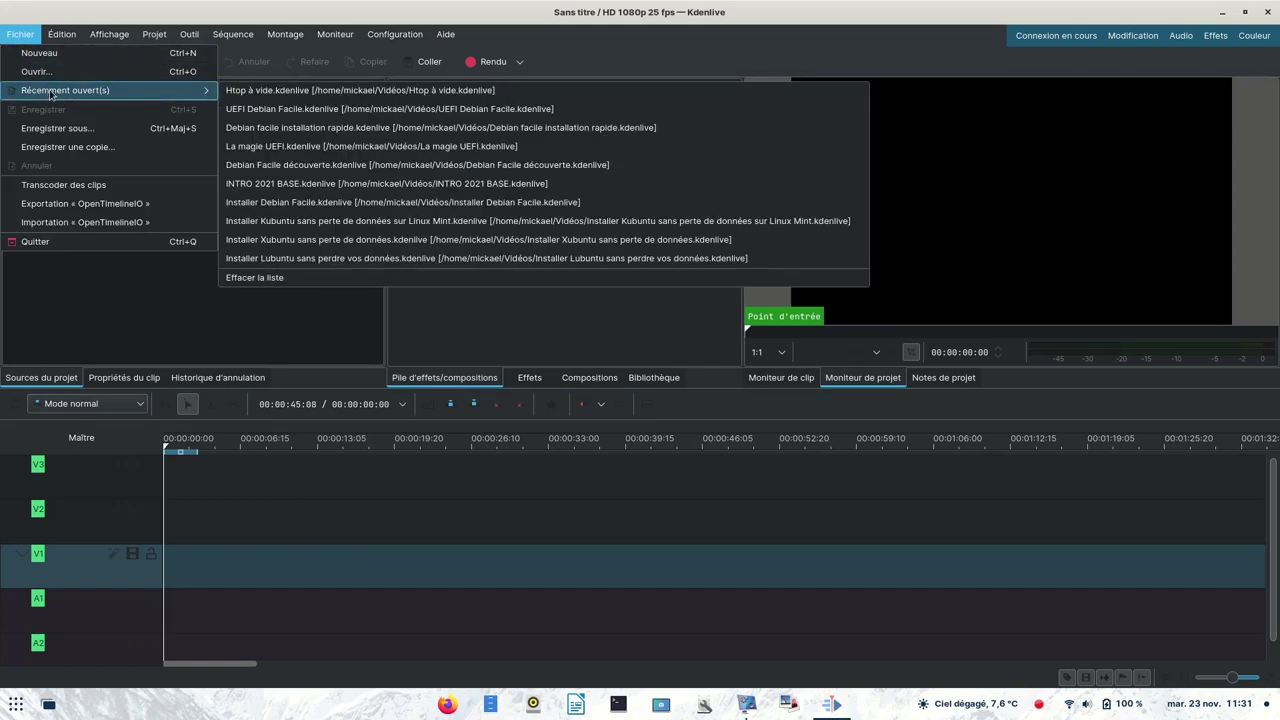
{"action": "left_click", "coordinate": [295, 92]}
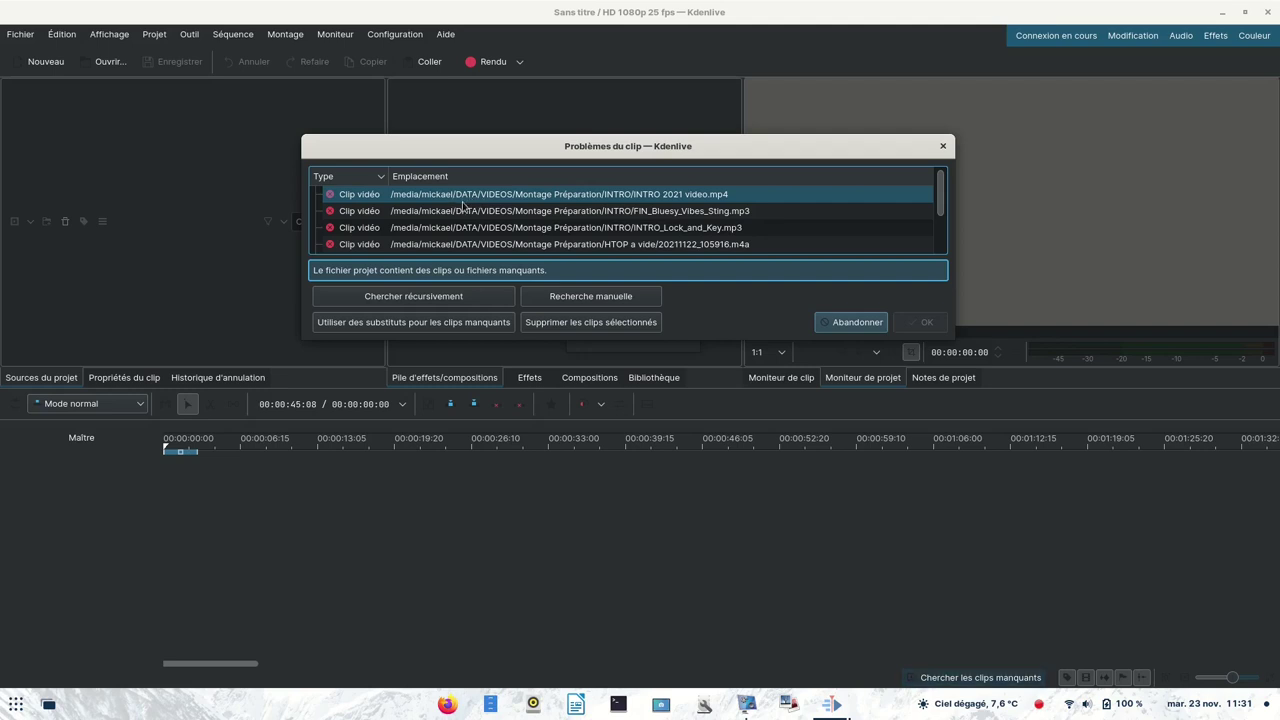
{"action": "left_click", "coordinate": [849, 322]}
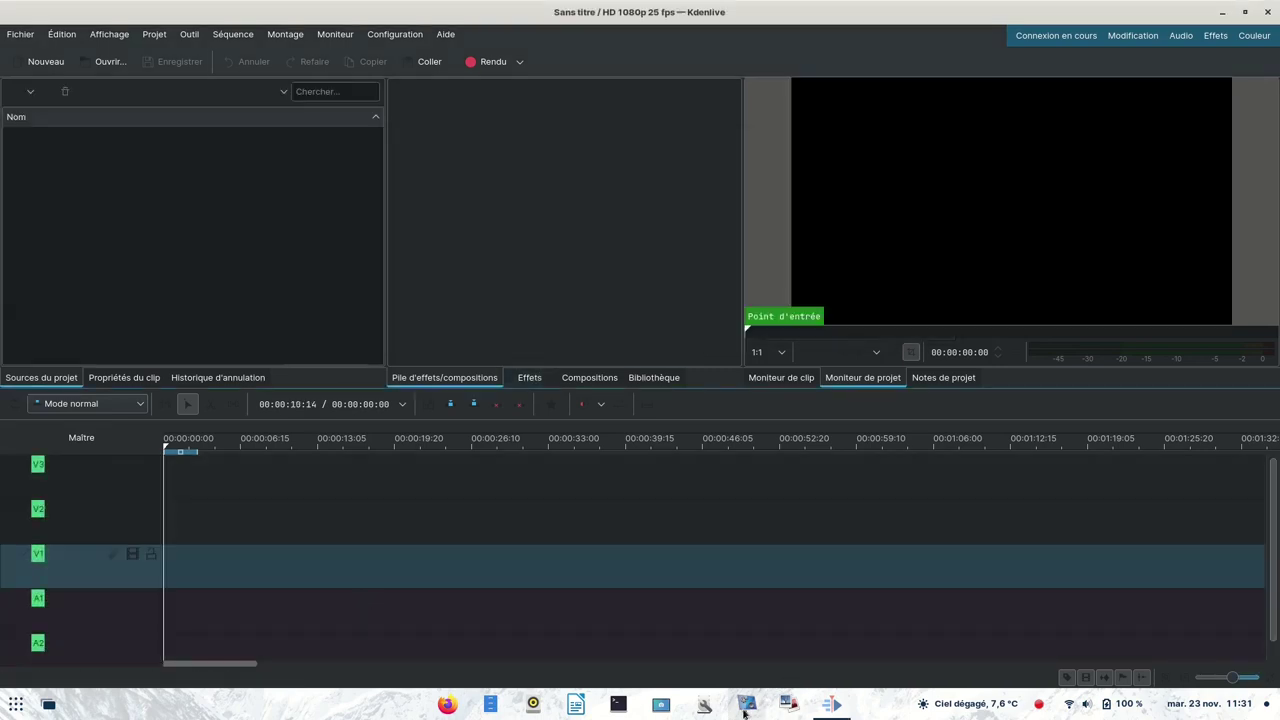
Step: Switch to Disks, maximize its window and mount the 272 GB DATA partition of the 500 GB disk
{"action": "left_click", "coordinate": [704, 706]}
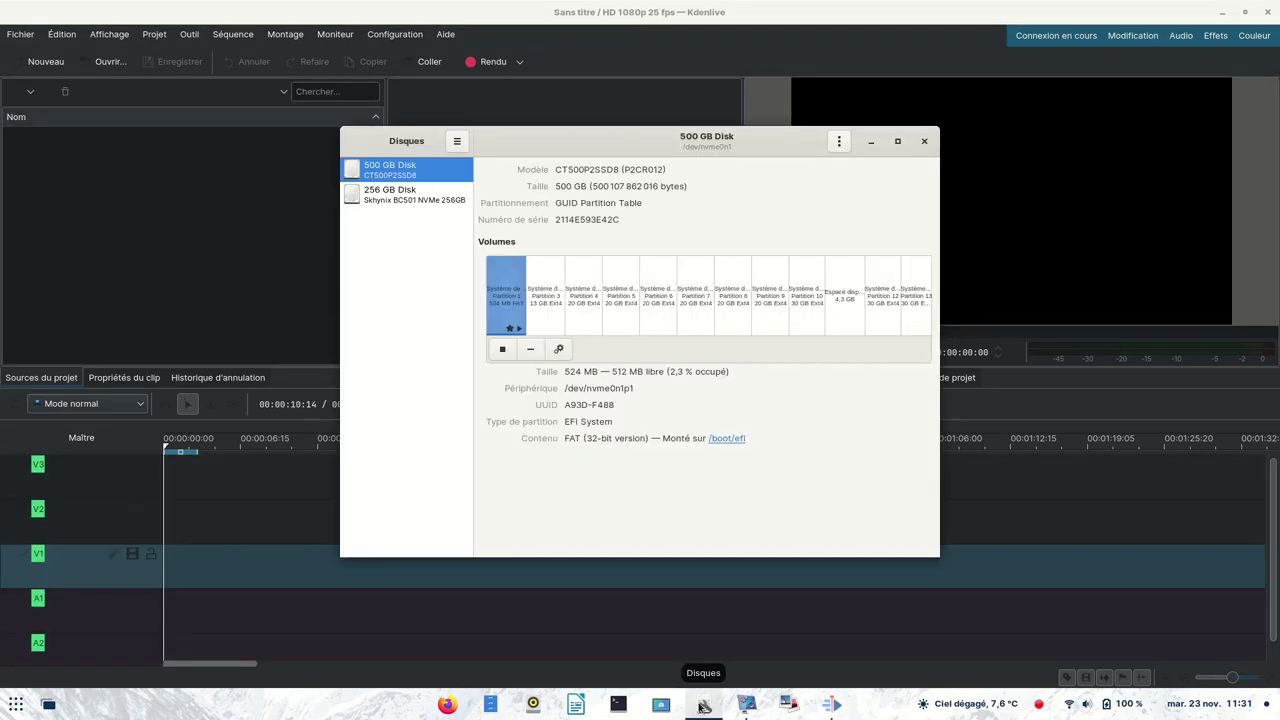
{"action": "left_click", "coordinate": [895, 141]}
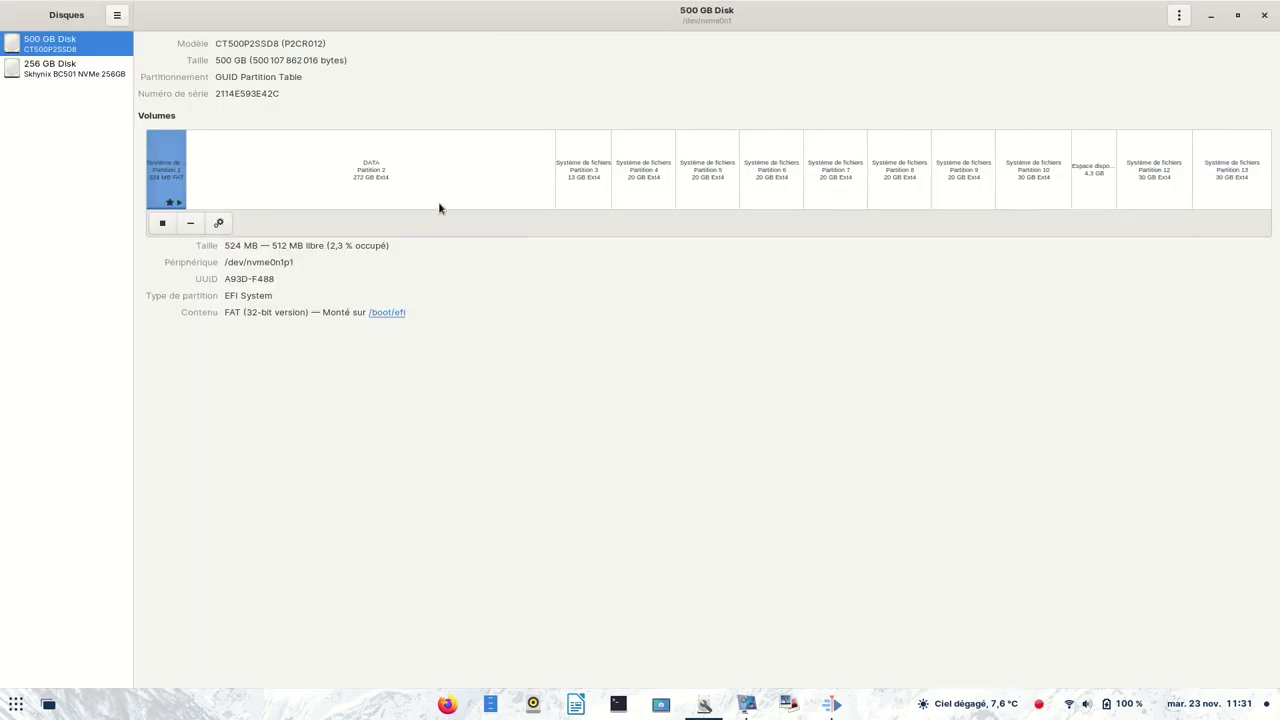
{"action": "left_click", "coordinate": [349, 174]}
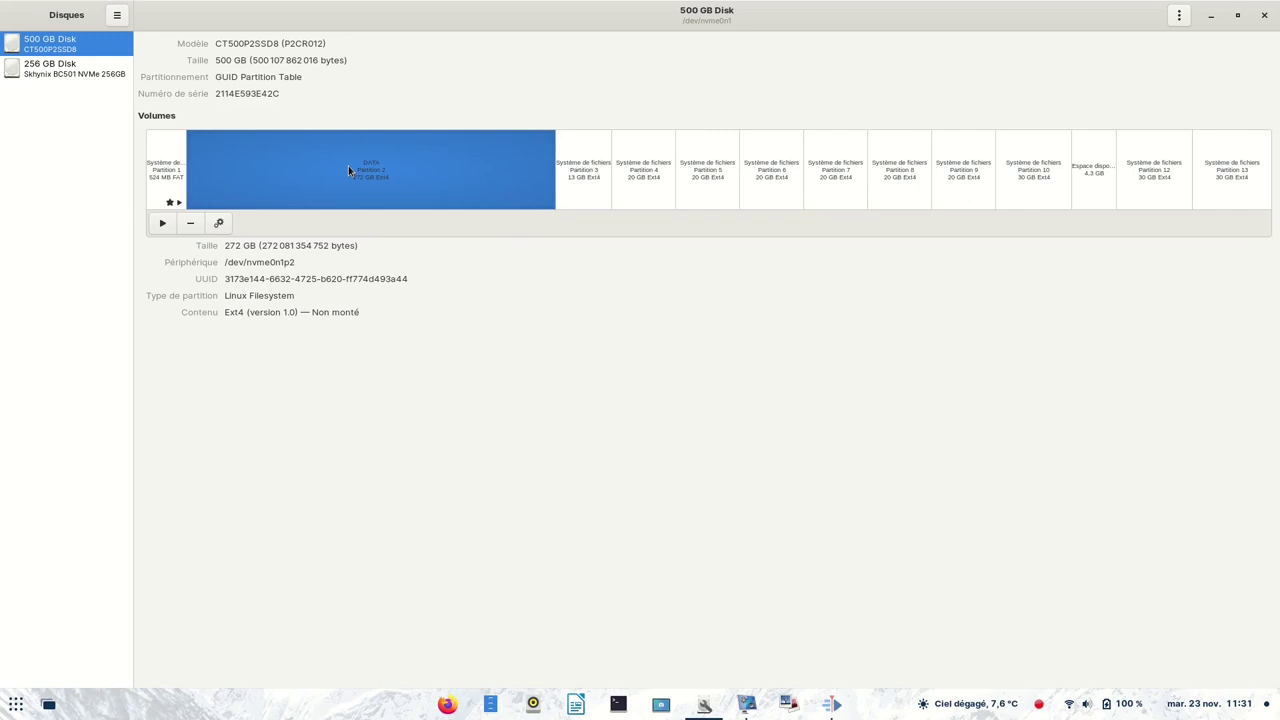
{"action": "left_click", "coordinate": [162, 224]}
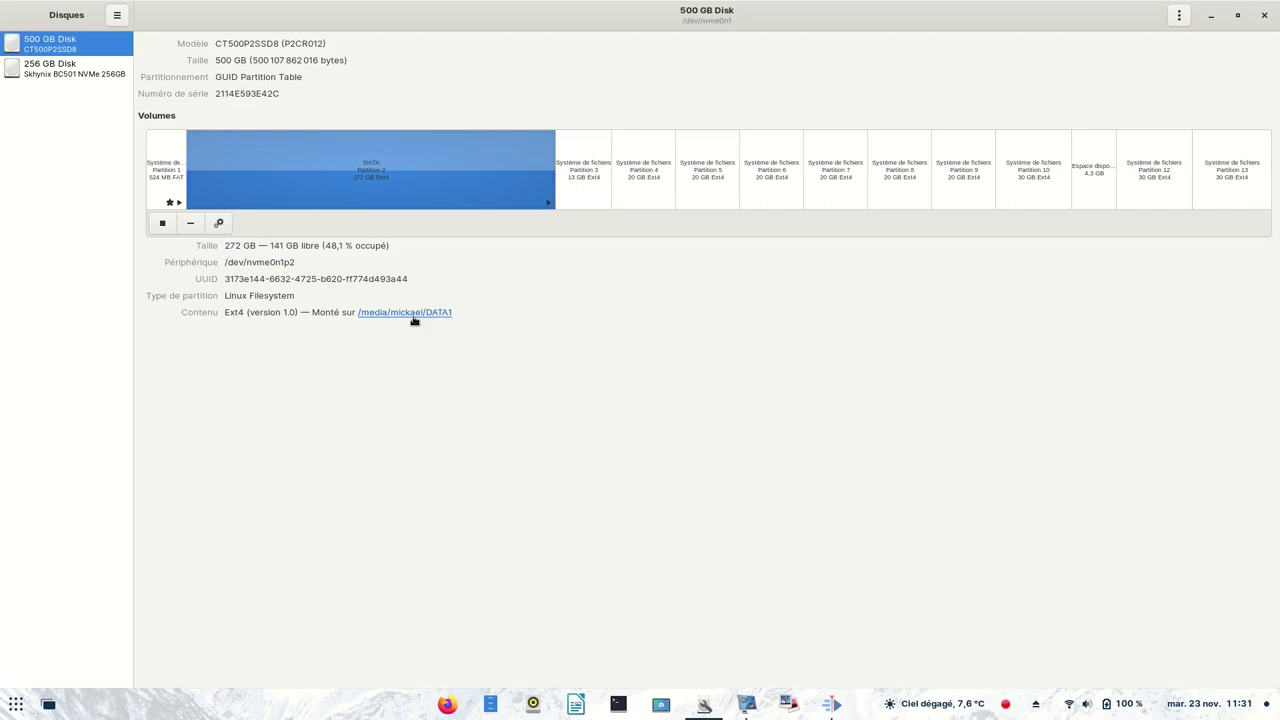
Step: Copy the DATA partition's current mount path from its volume details
{"action": "right_click", "coordinate": [414, 316]}
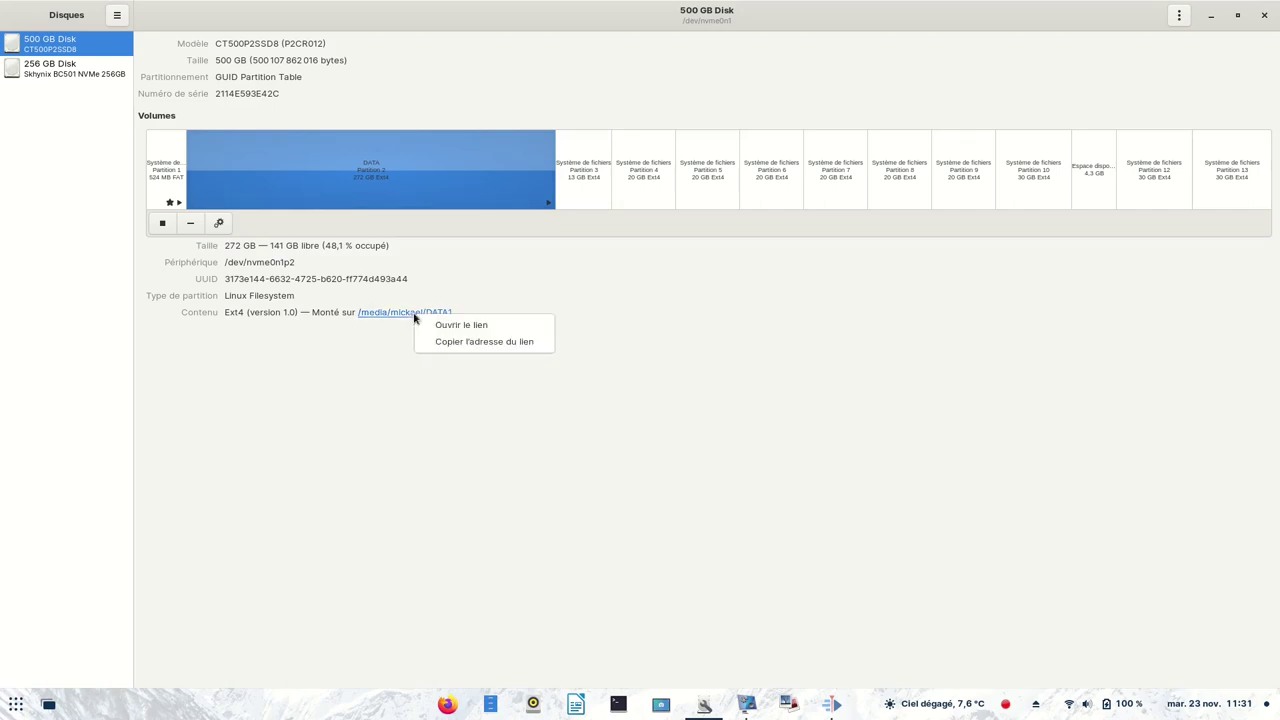
{"action": "left_click", "coordinate": [405, 365]}
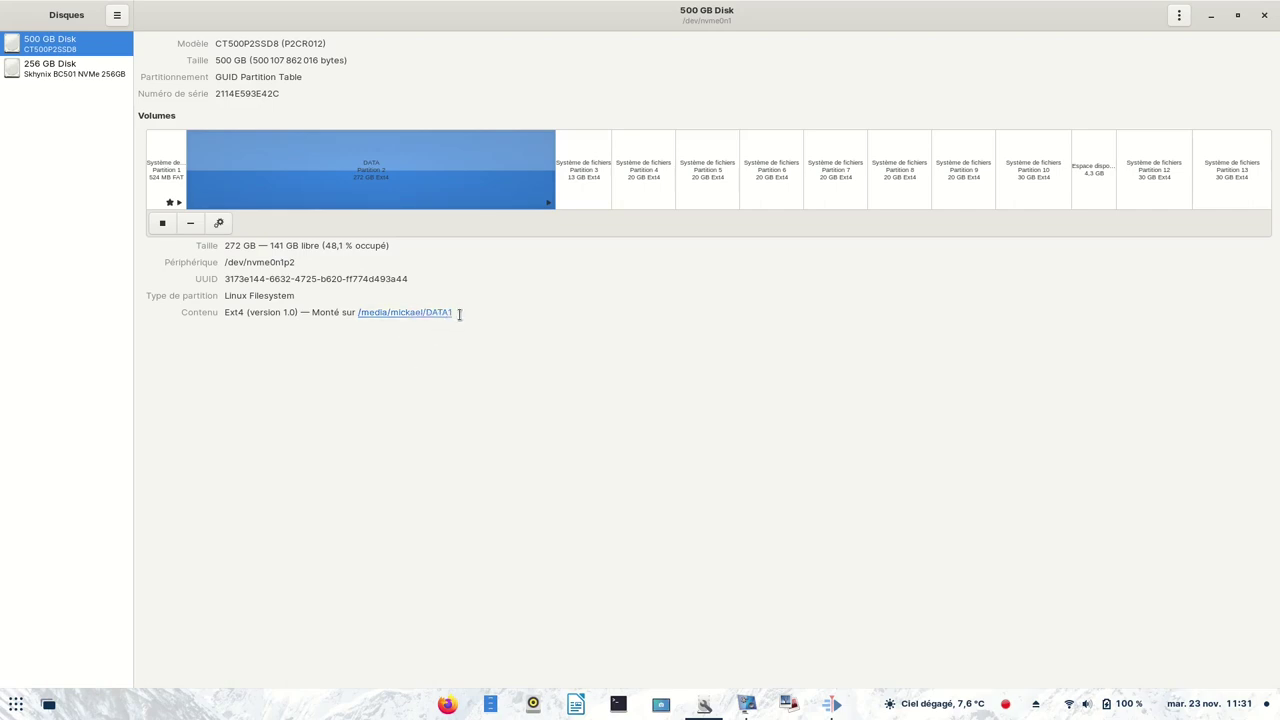
{"action": "left_click_drag", "start_coordinate": [459, 314], "coordinate": [358, 314]}
{"action": "key", "text": "cmd+c"}
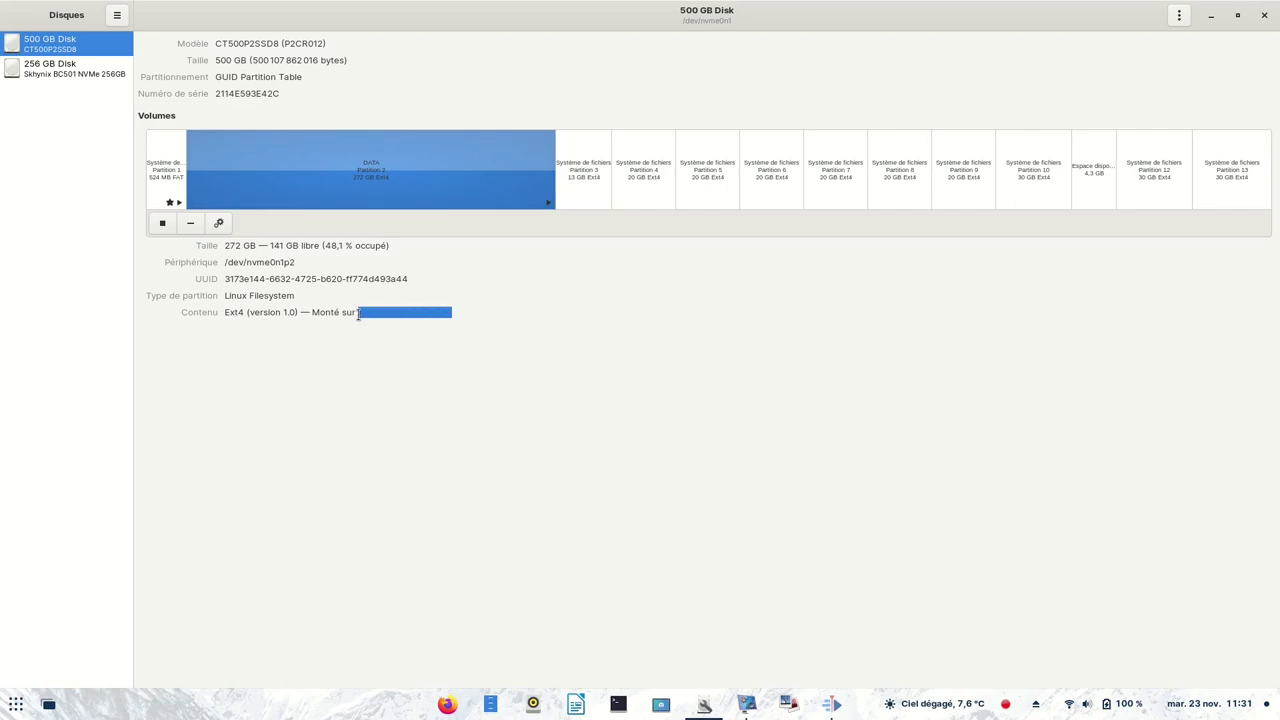
{"action": "right_click", "coordinate": [405, 314]}
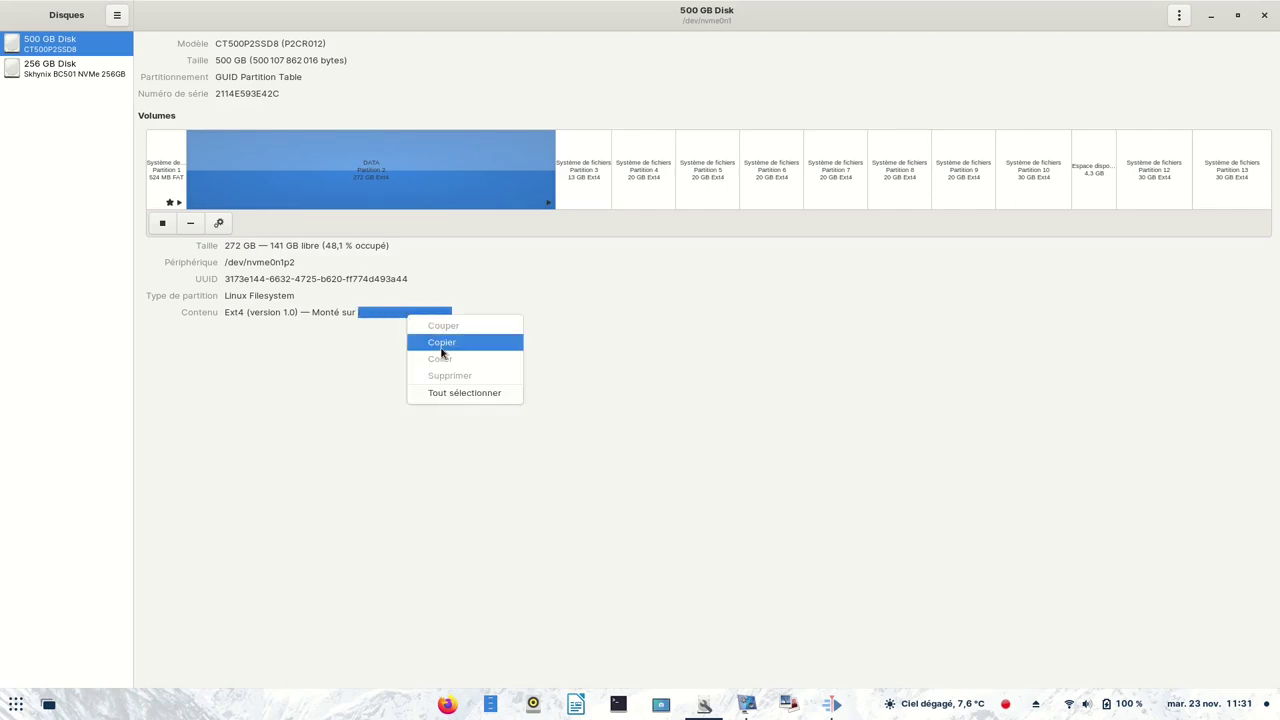
{"action": "left_click", "coordinate": [442, 344]}
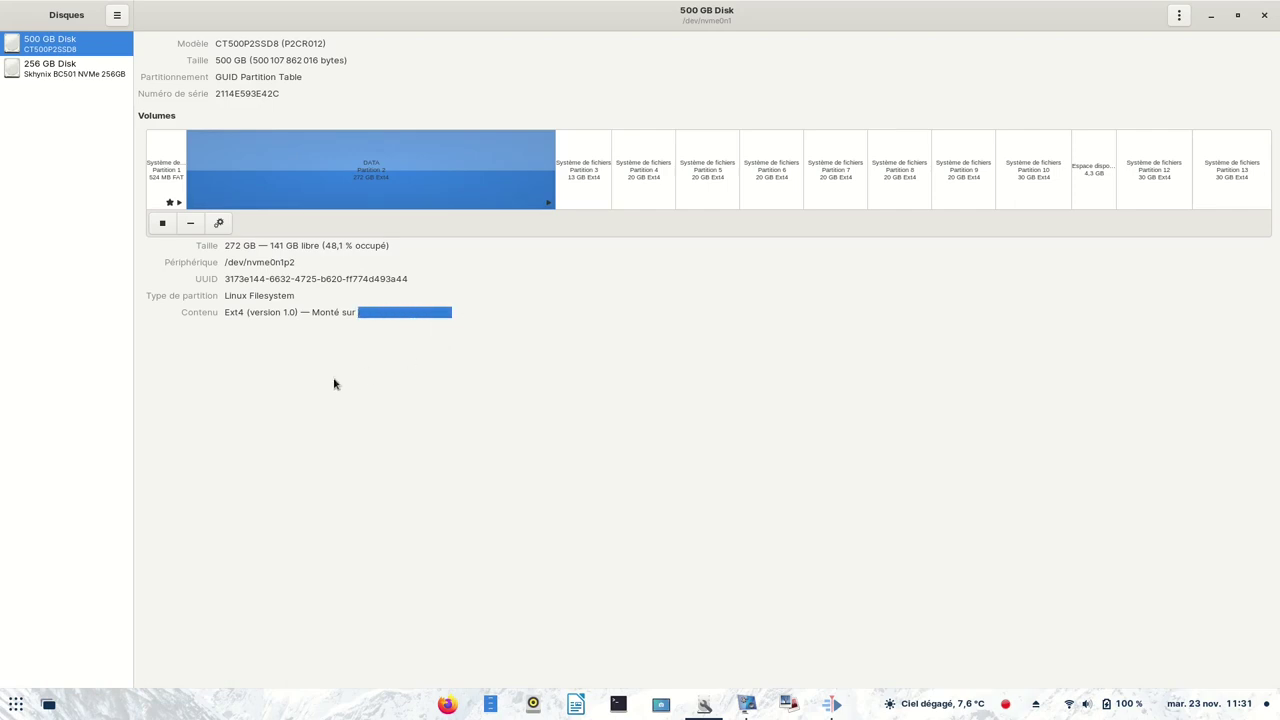
Step: Disable the DATA partition's user session mount defaults, set its mount point to the user's media folder DATA, authenticate with the account password and close Disks
{"action": "left_click", "coordinate": [219, 223]}
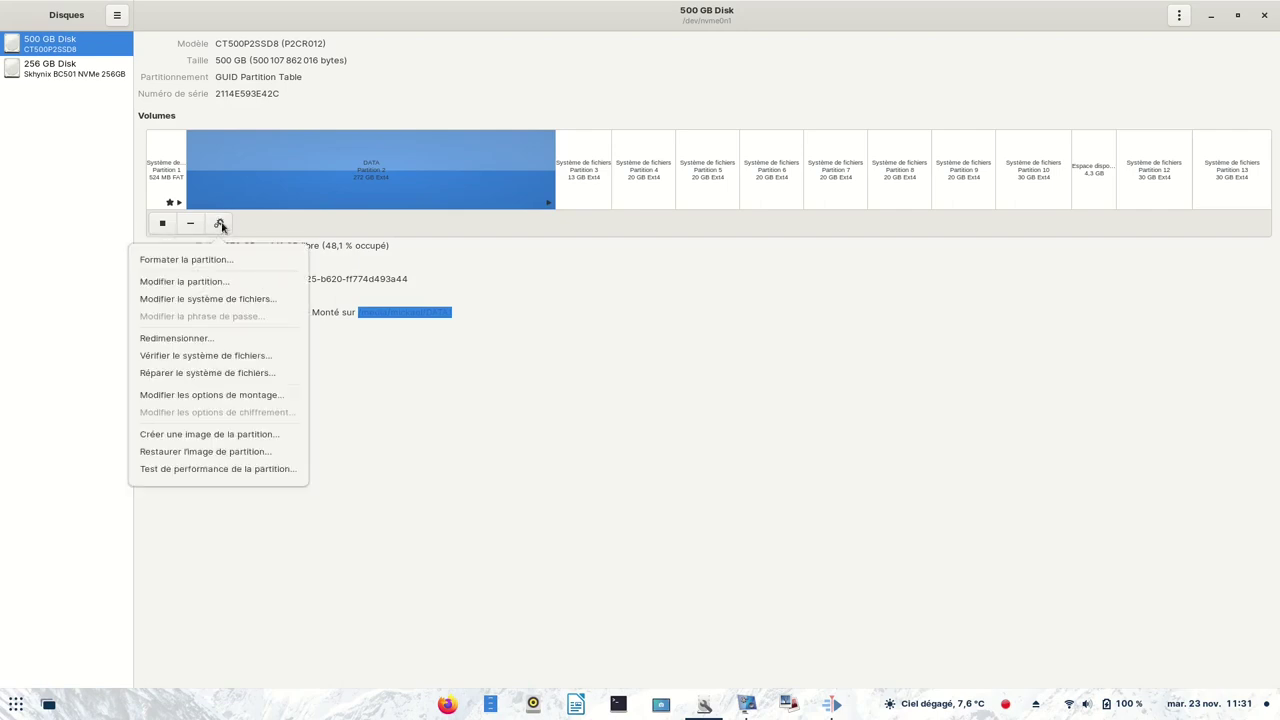
{"action": "left_click", "coordinate": [238, 396]}
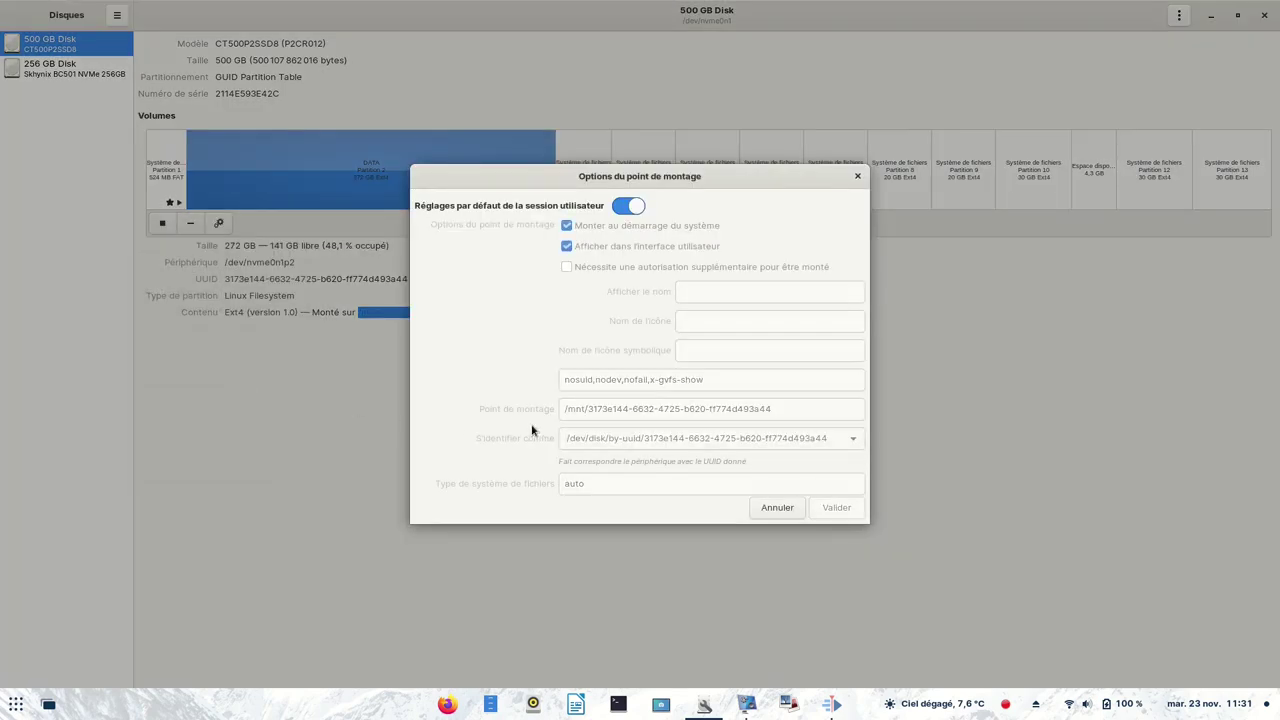
{"action": "left_click", "coordinate": [624, 206]}
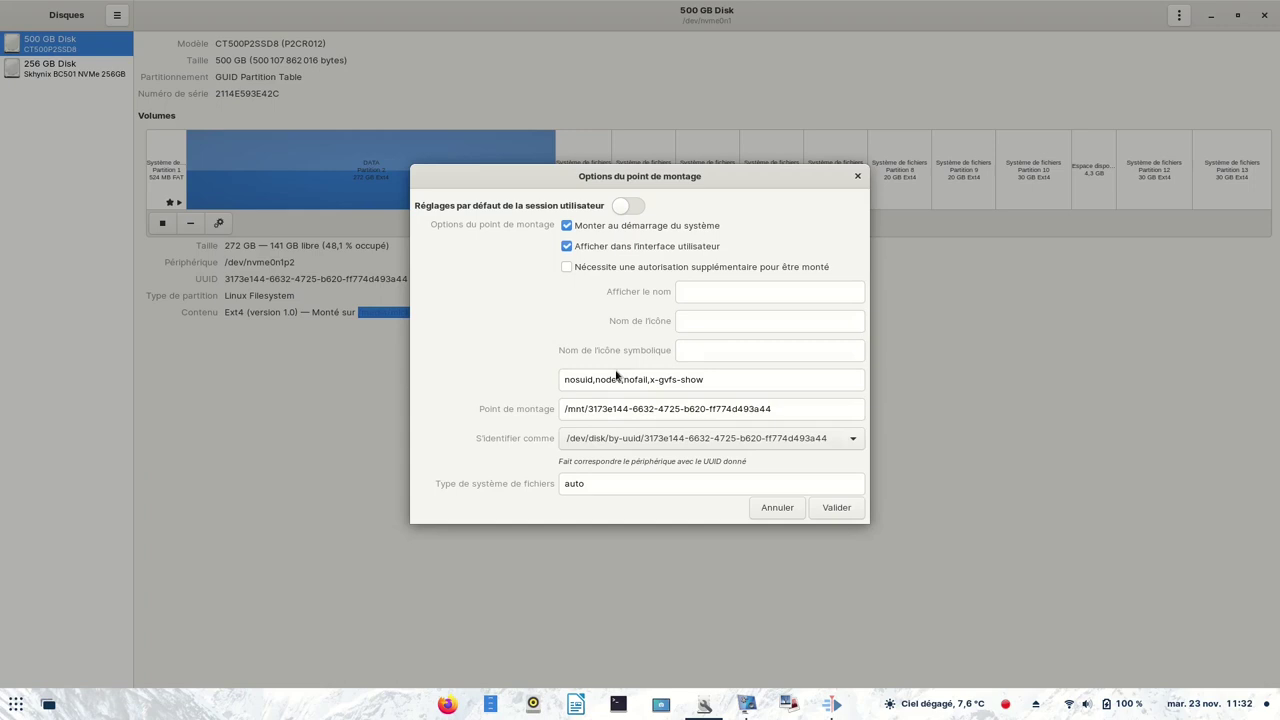
{"action": "triple_click", "coordinate": [784, 408]}
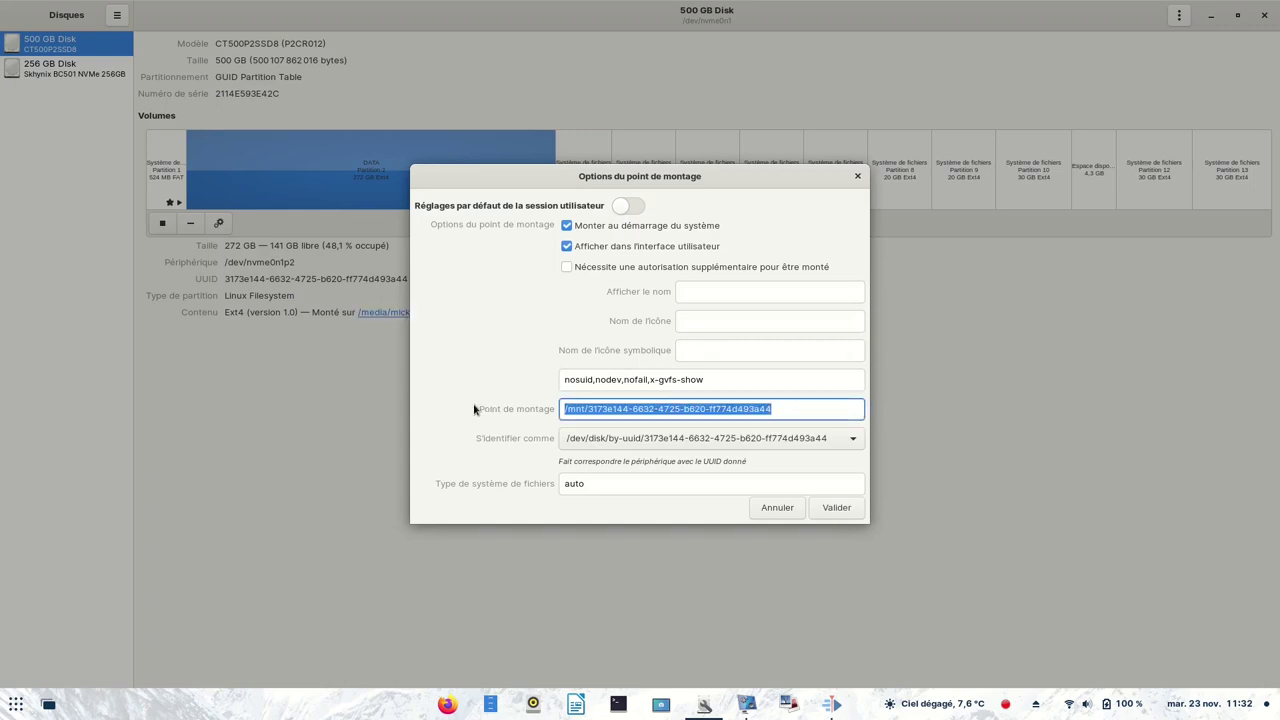
{"action": "right_click", "coordinate": [597, 408]}
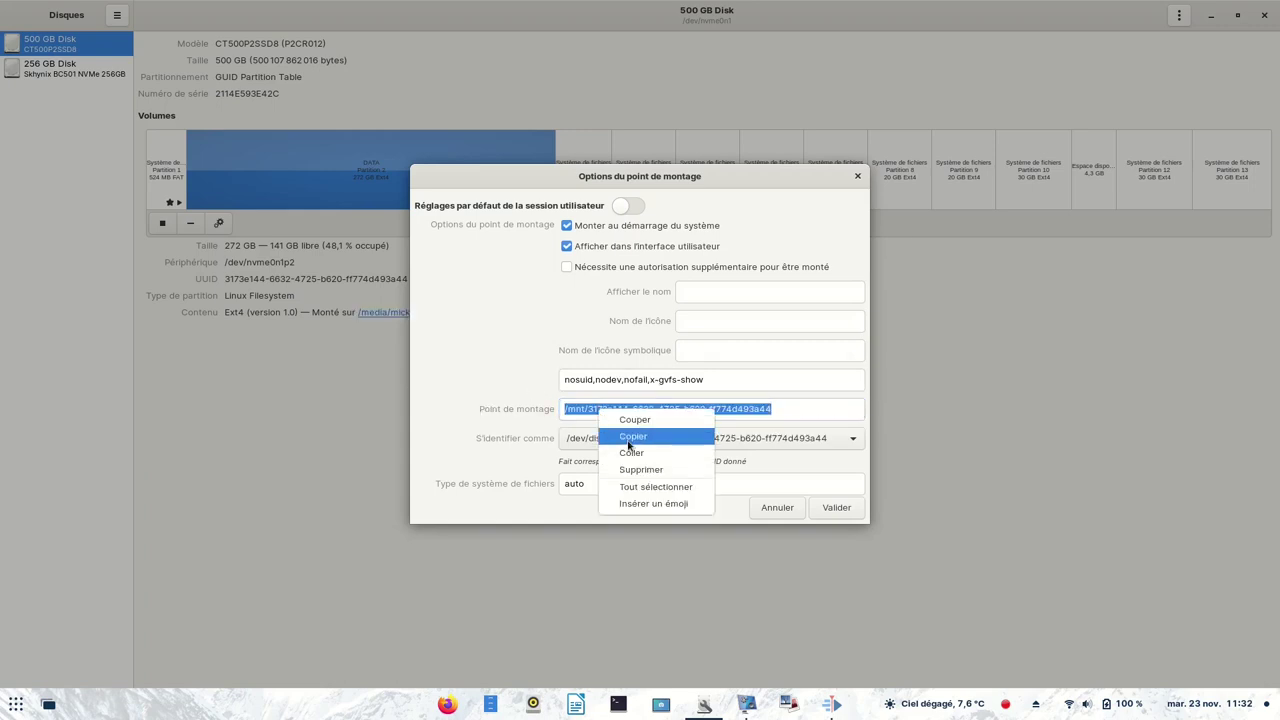
{"action": "left_click", "coordinate": [683, 451]}
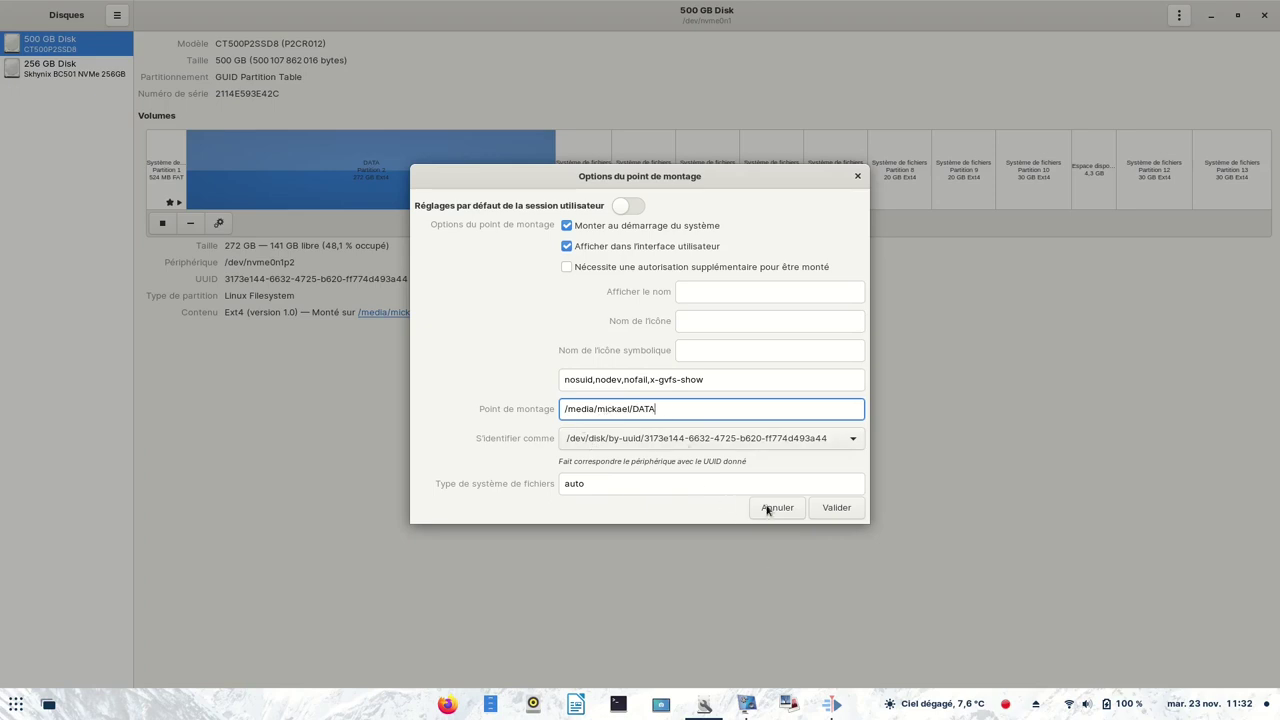
{"action": "left_click", "coordinate": [831, 509]}
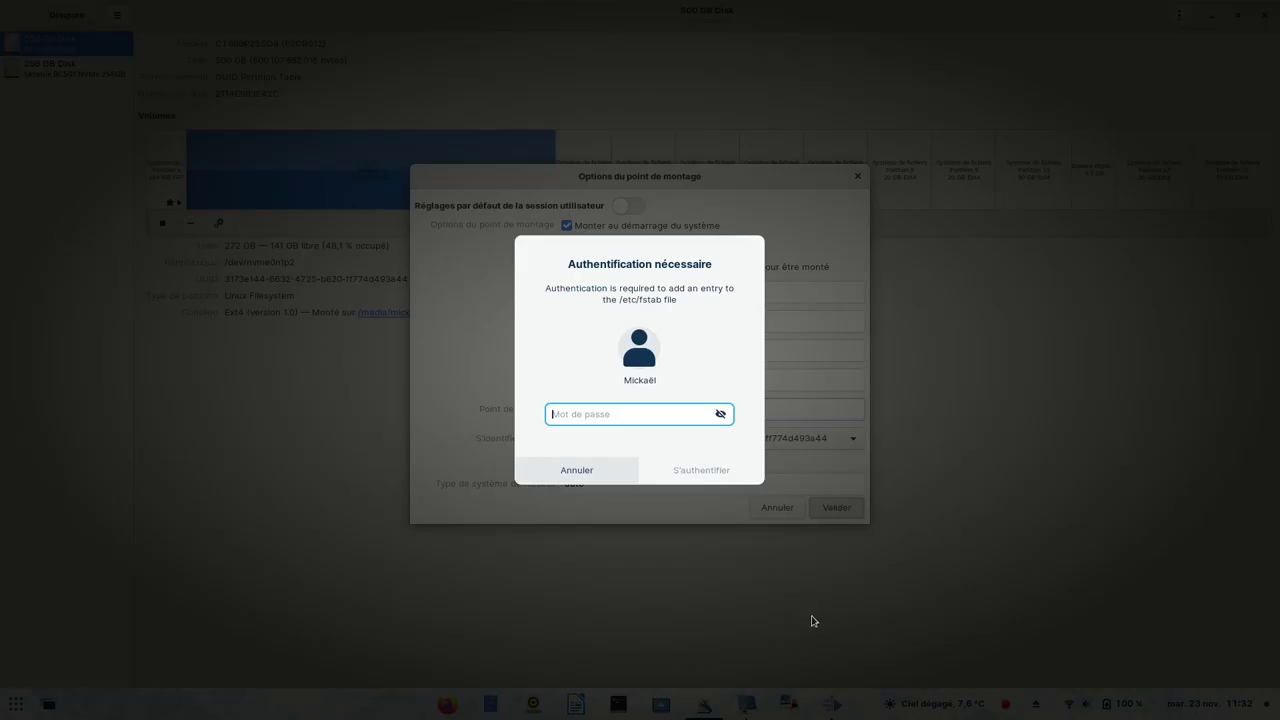
{"action": "key", "text": "Return"}
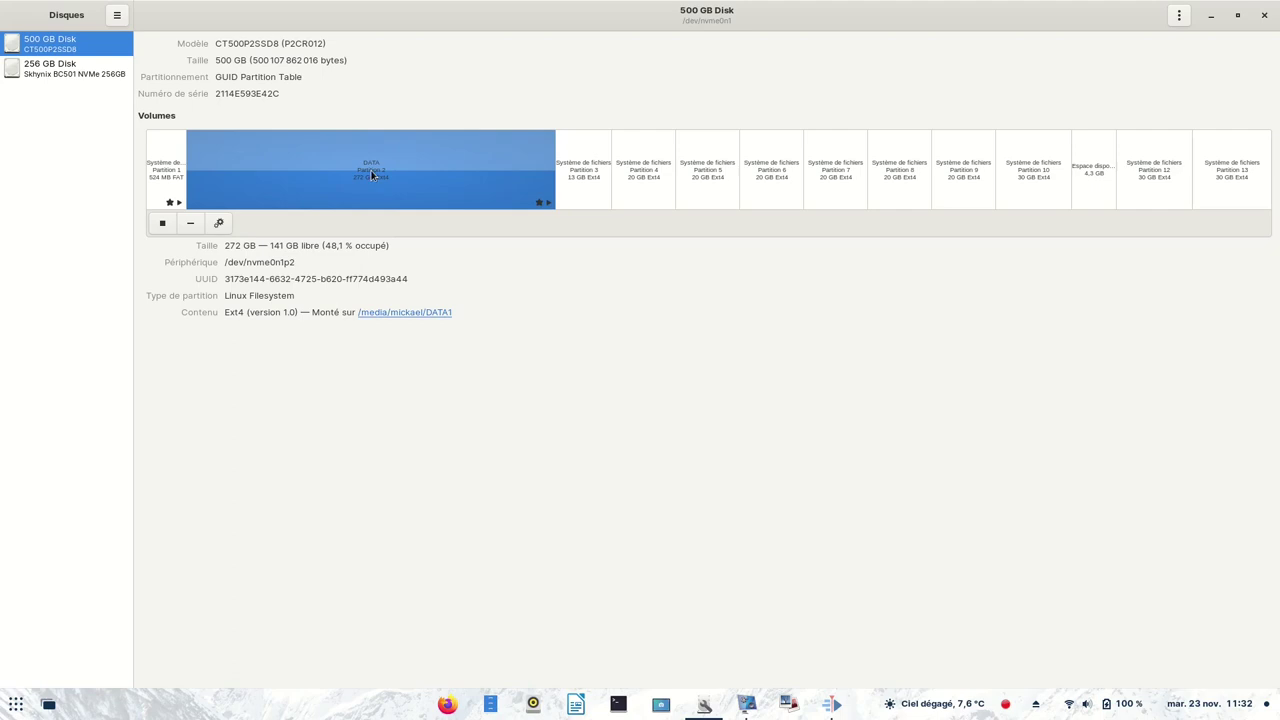
{"action": "left_click", "coordinate": [1265, 17]}
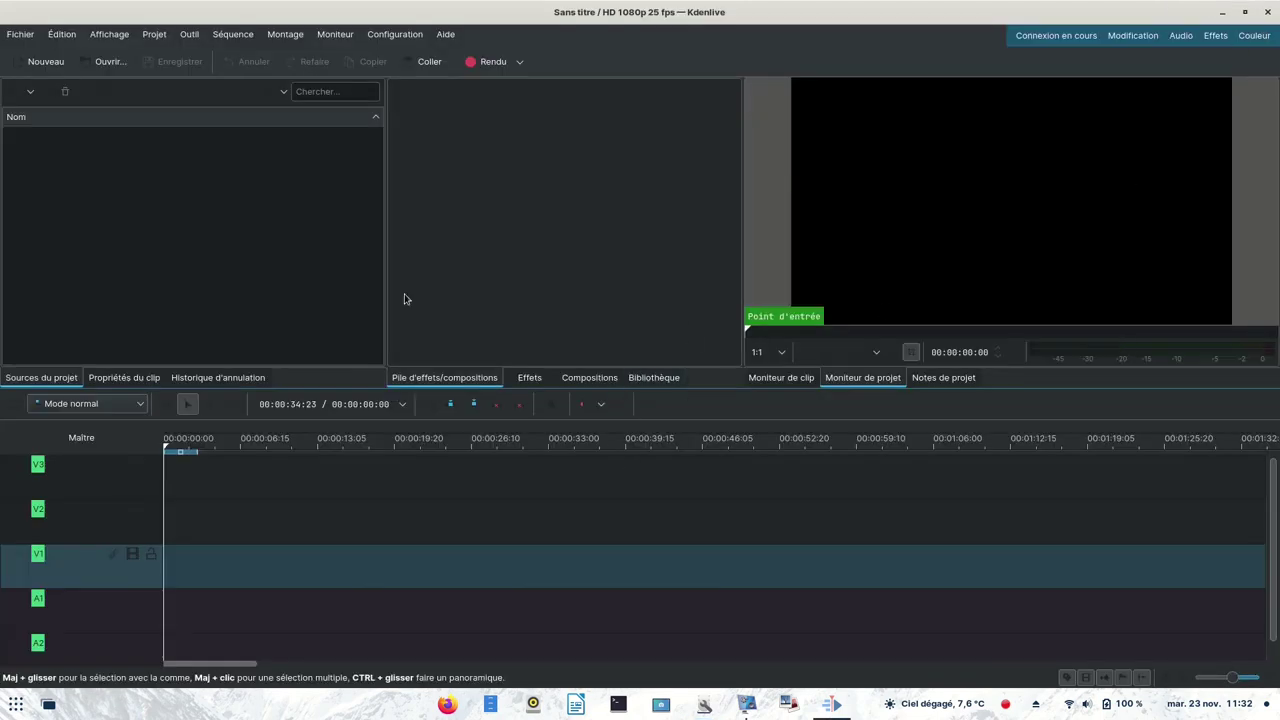
Step: Retry opening the recent project Htop à vide.kdenlive and abandon the missing clips dialog
{"action": "left_click", "coordinate": [20, 34]}
{"action": "mouse_move", "coordinate": [42, 92]}
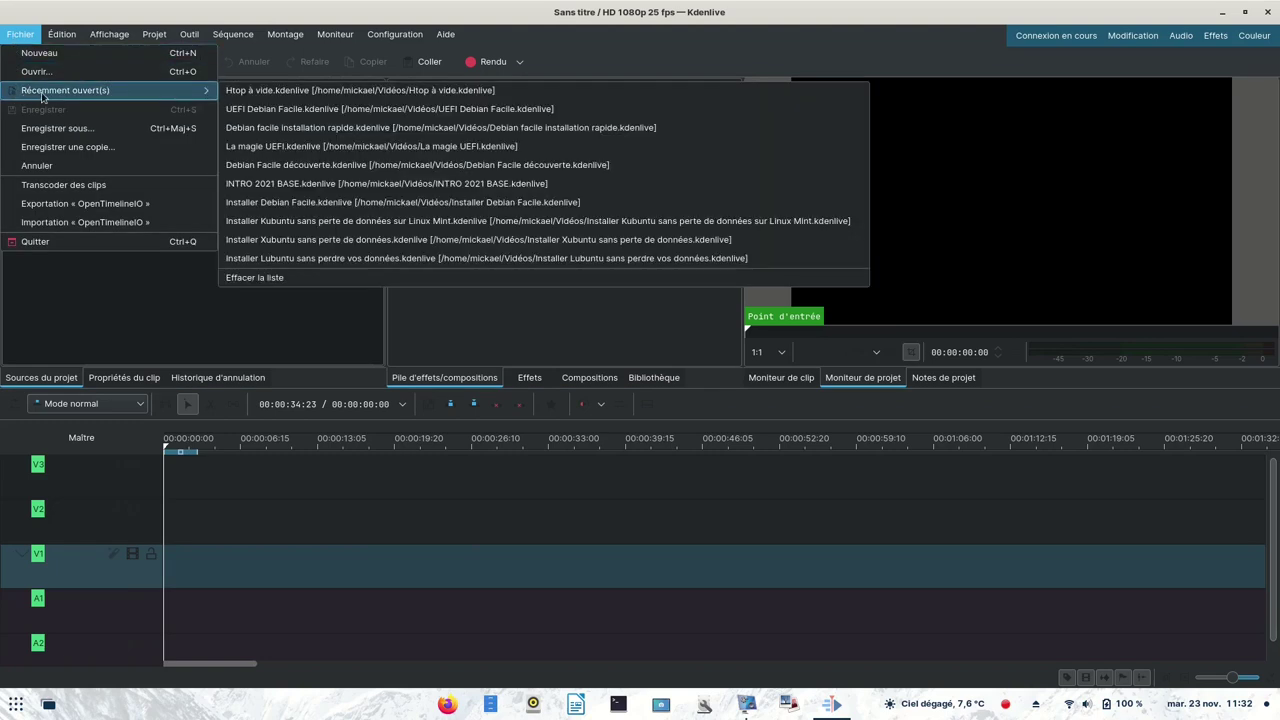
{"action": "left_click", "coordinate": [307, 92]}
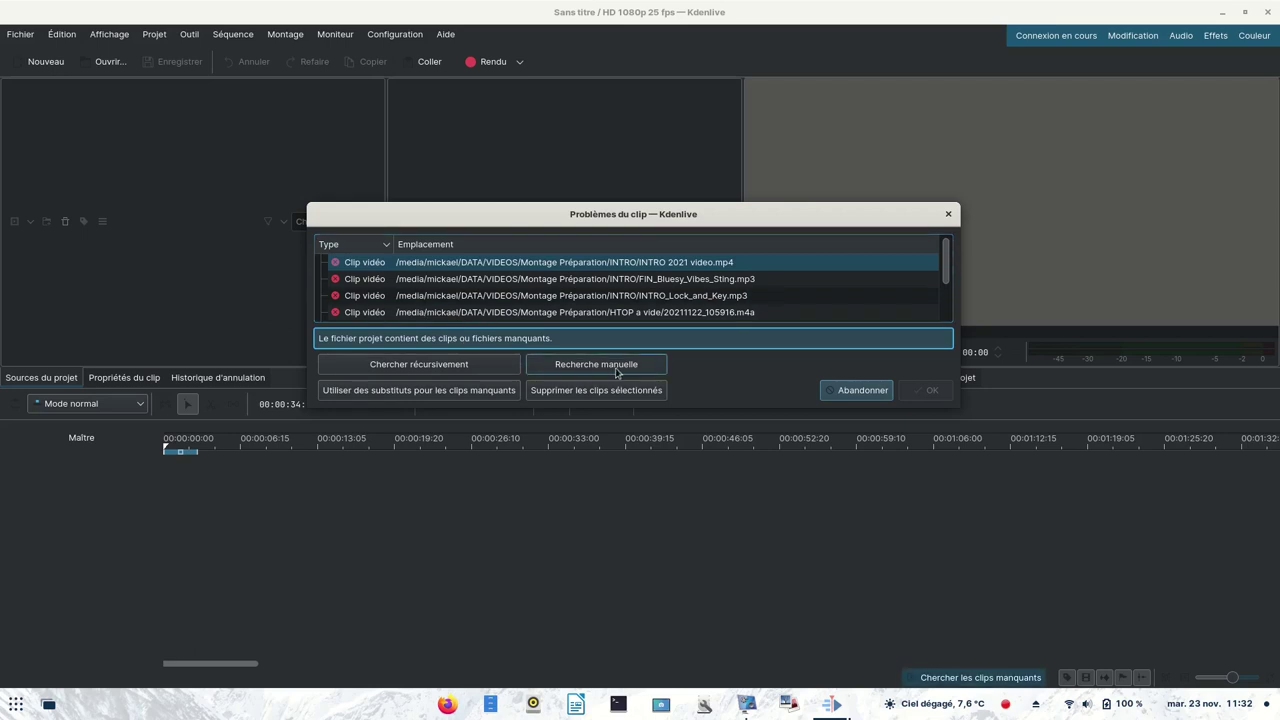
{"action": "left_click", "coordinate": [862, 390]}
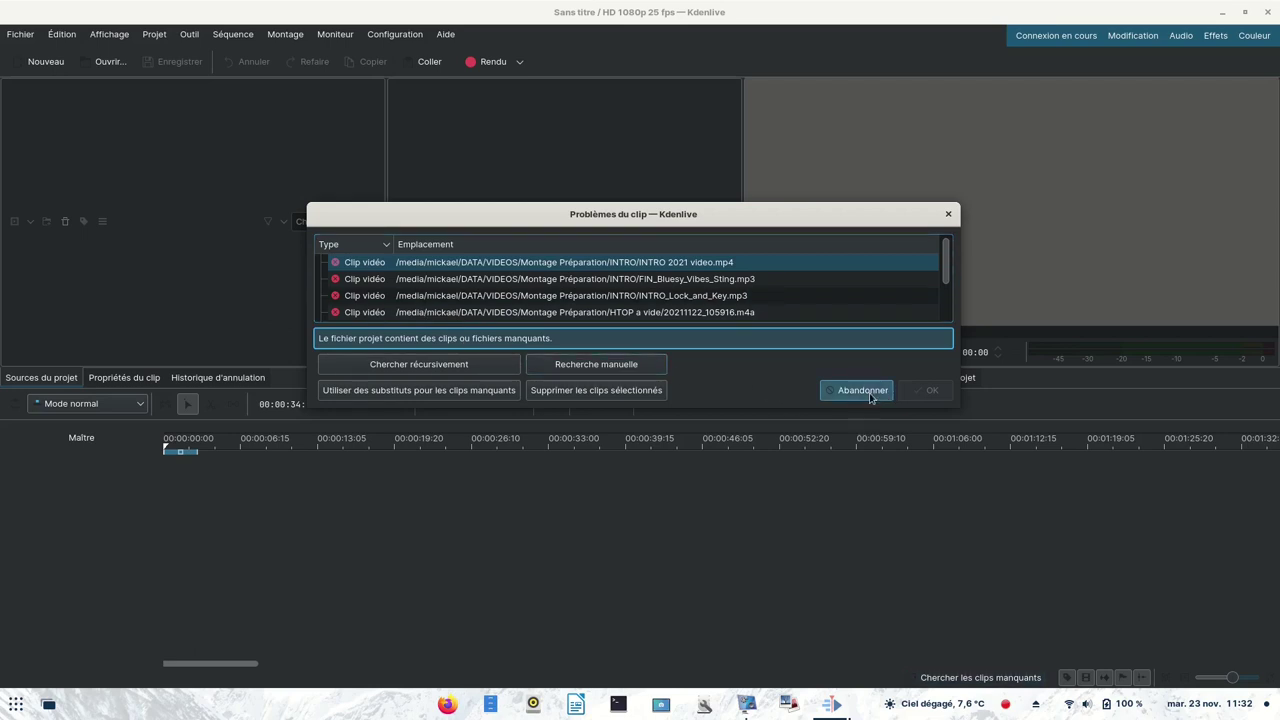
Step: Restart Kdenlive and try again to open the recent project Htop à vide.kdenlive
{"action": "left_click", "coordinate": [1265, 12]}
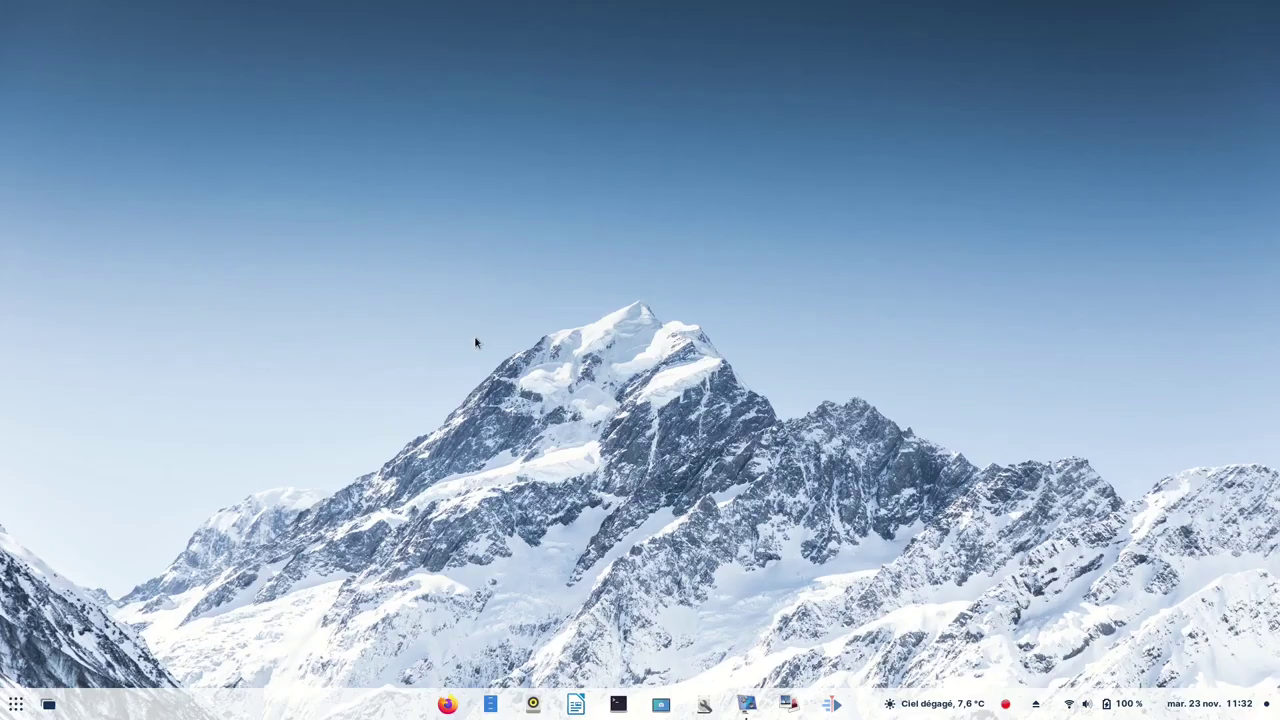
{"action": "left_click", "coordinate": [828, 706]}
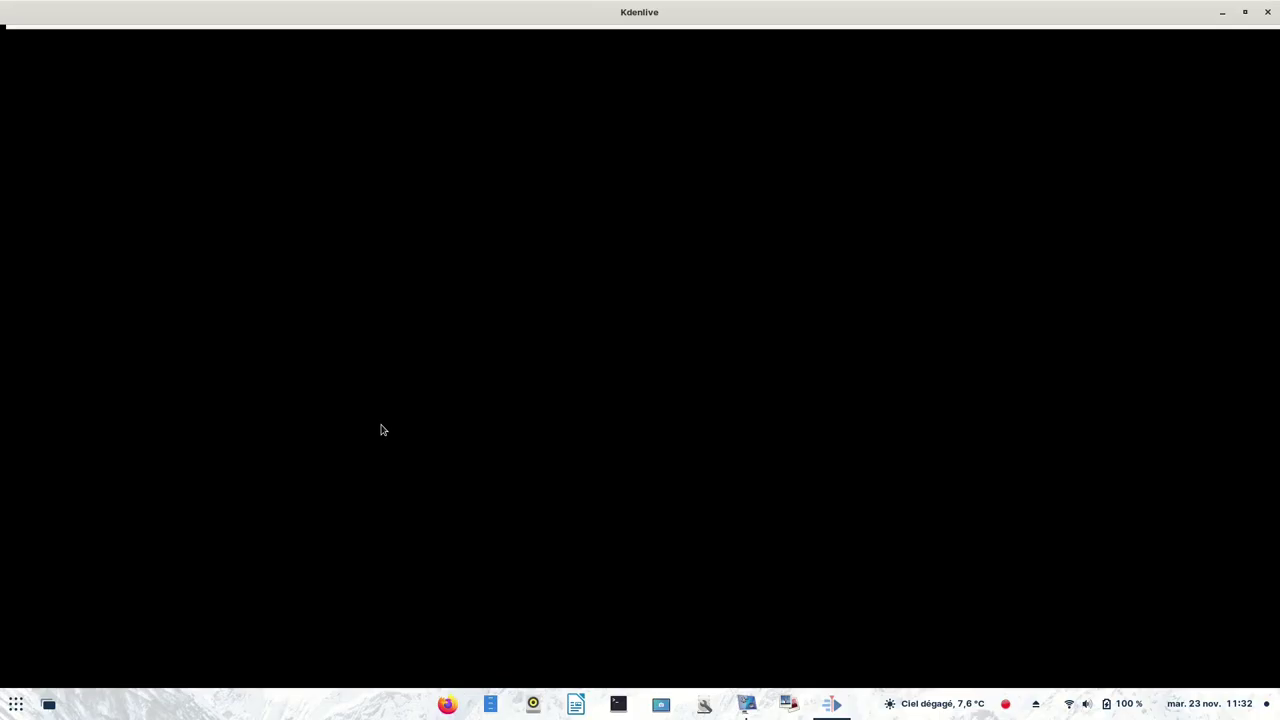
{"action": "left_click", "coordinate": [22, 36]}
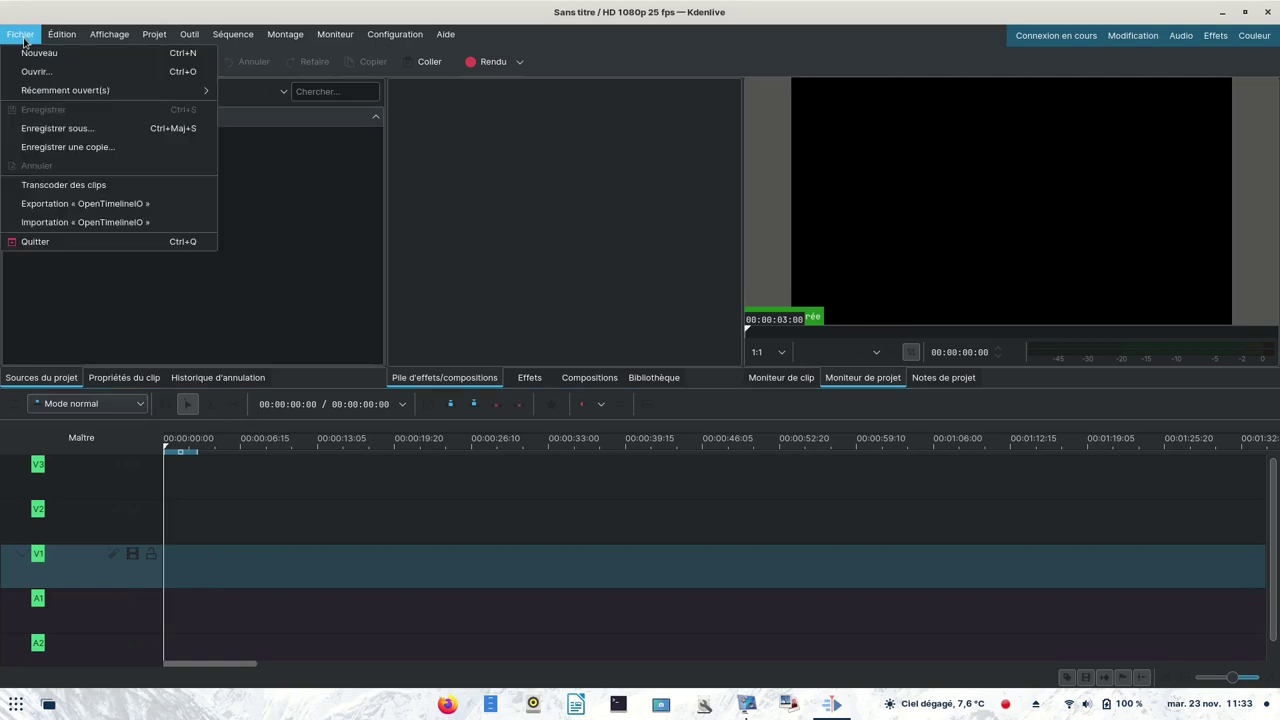
{"action": "mouse_move", "coordinate": [50, 90]}
{"action": "left_click", "coordinate": [268, 92]}
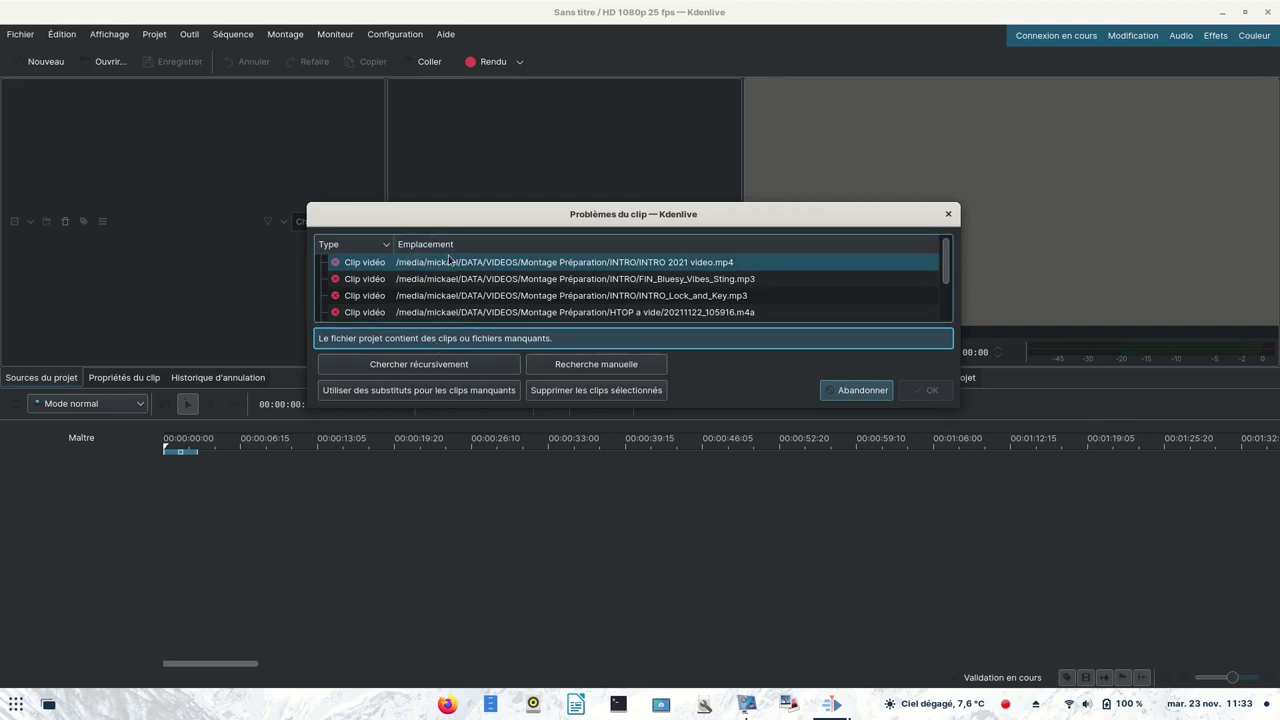
Step: Try to unmount DATA1 from the recursive clip search's folder chooser, then abandon the missing clips dialog and close Kdenlive
{"action": "left_click", "coordinate": [408, 367]}
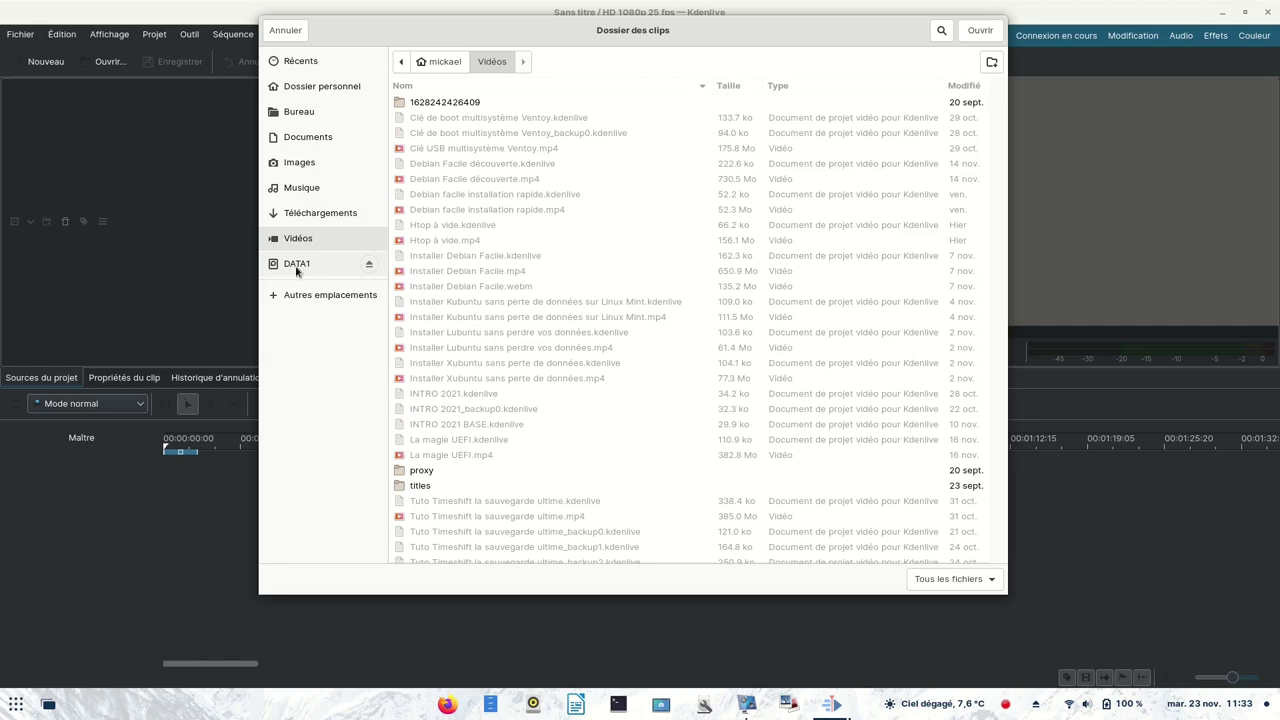
{"action": "left_click", "coordinate": [369, 267]}
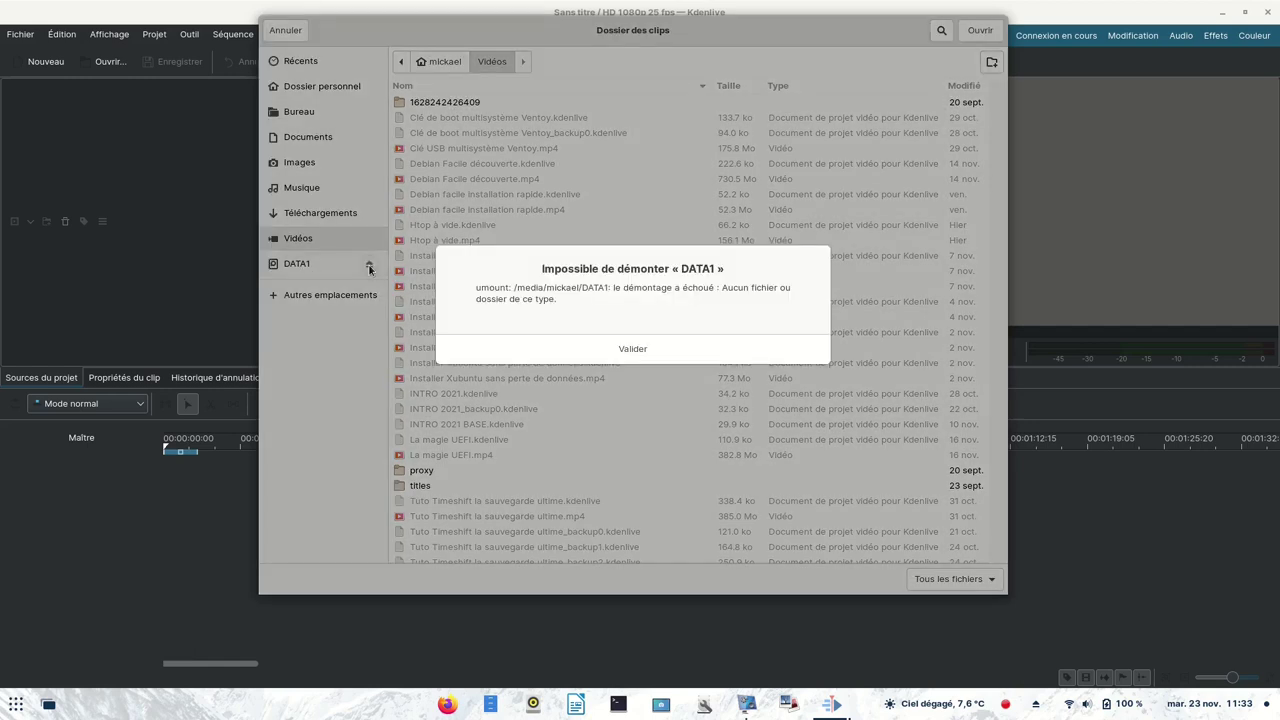
{"action": "left_click", "coordinate": [639, 349]}
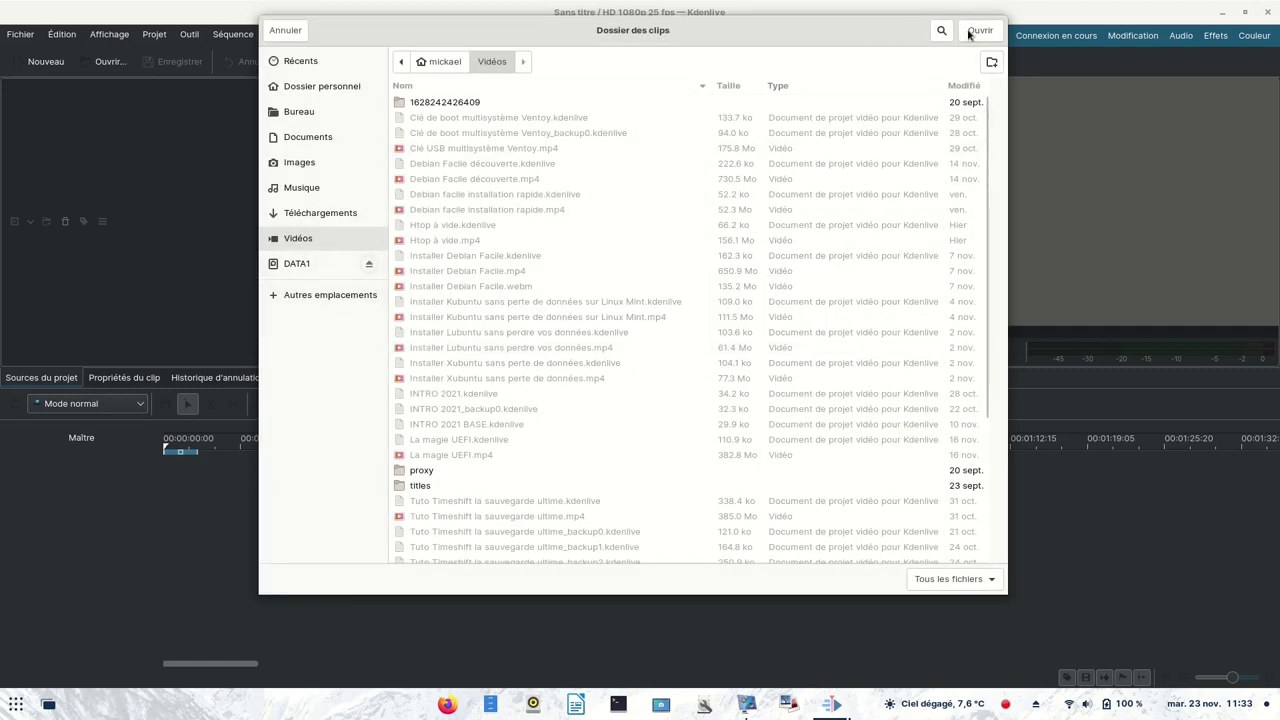
{"action": "left_click", "coordinate": [285, 31]}
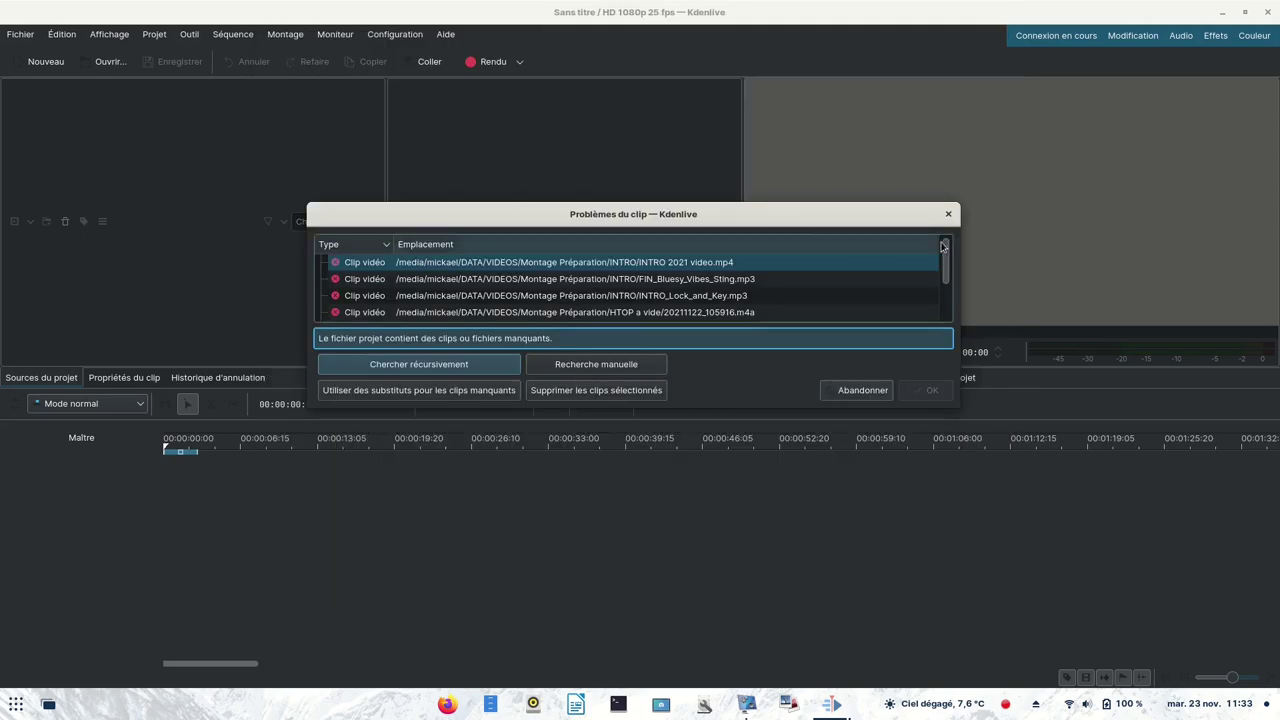
{"action": "left_click", "coordinate": [862, 390]}
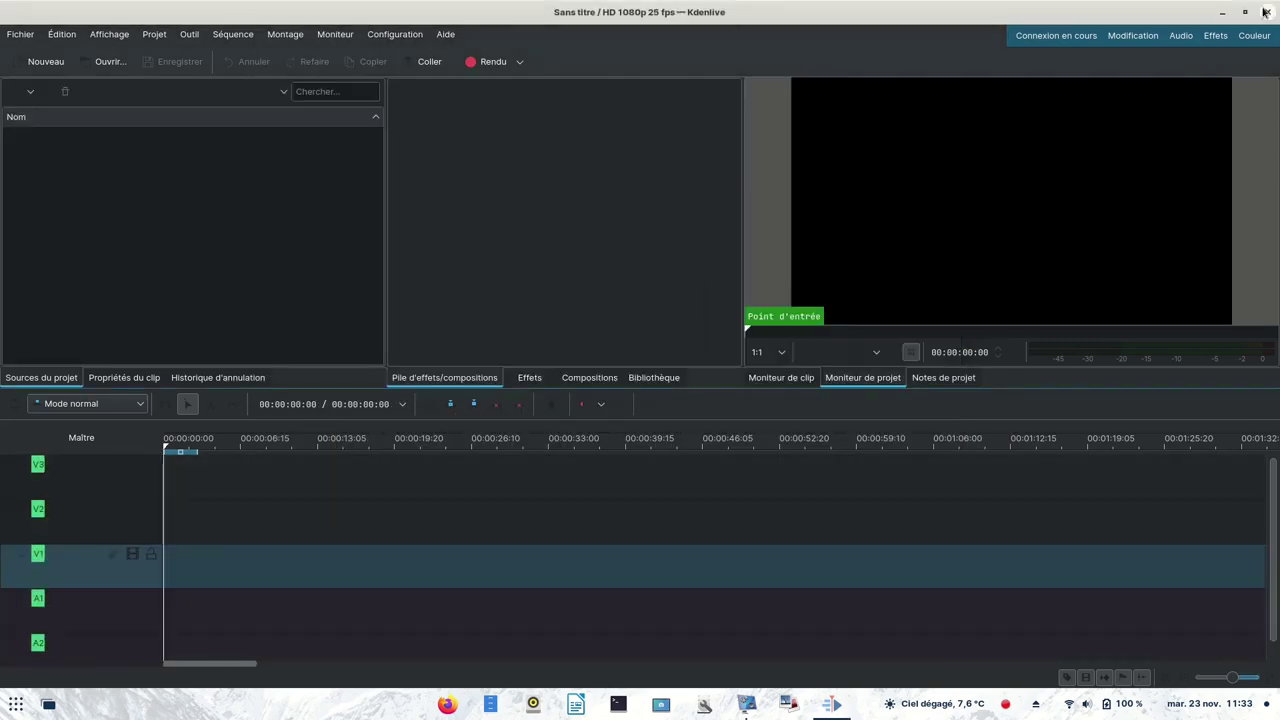
{"action": "left_click", "coordinate": [1262, 12]}
Step: Switch to Files, check the contents of the bookmarked DATA folder, close the window and open the system menu
{"action": "left_click", "coordinate": [490, 704]}
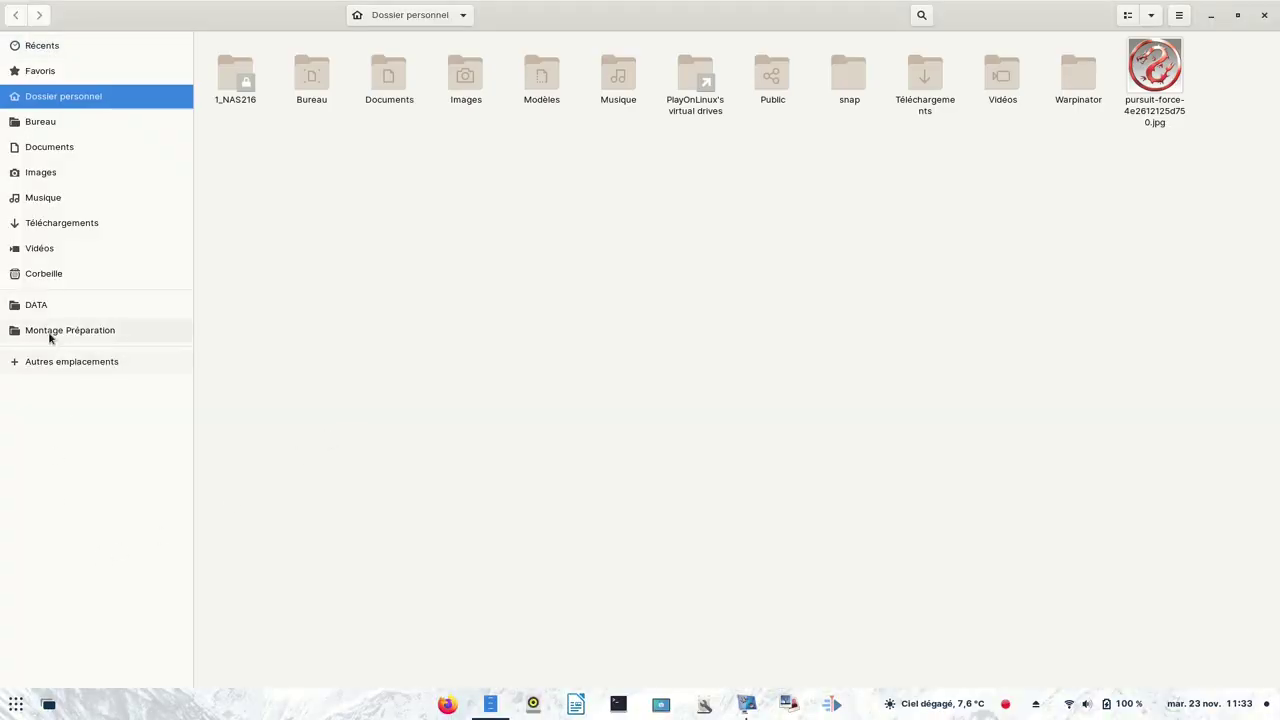
{"action": "left_click", "coordinate": [46, 308]}
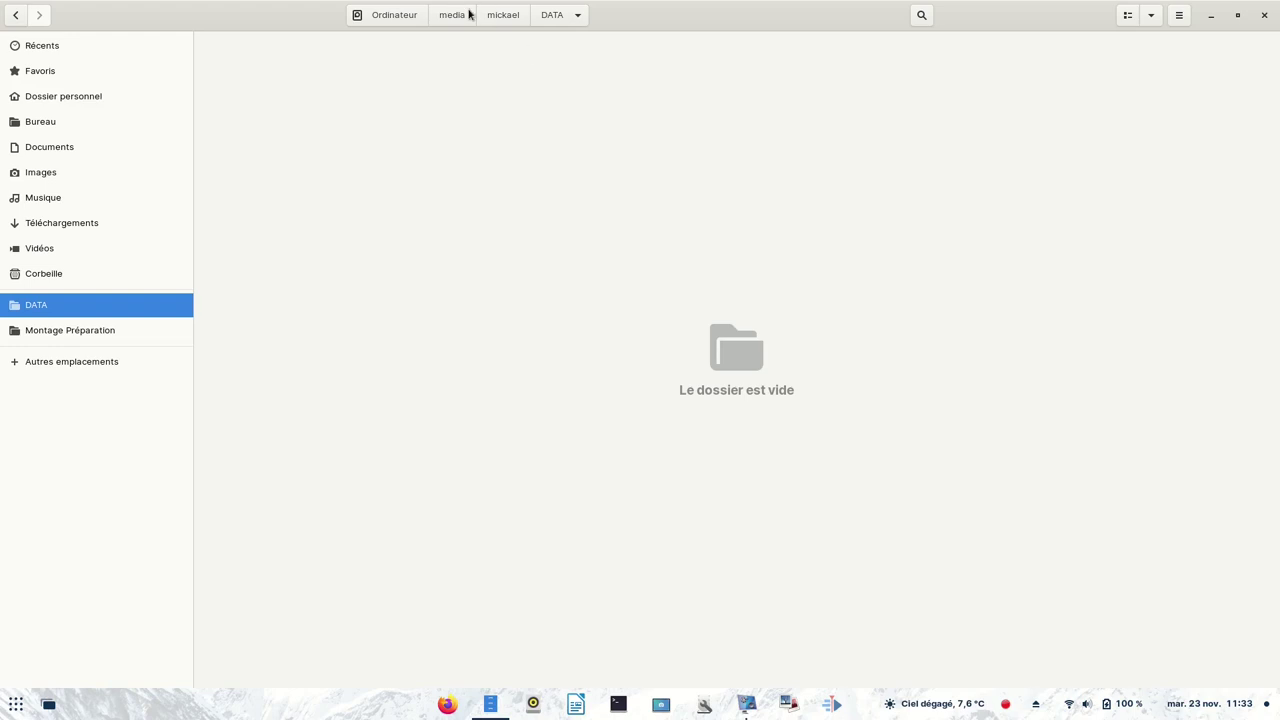
{"action": "left_click", "coordinate": [1265, 15]}
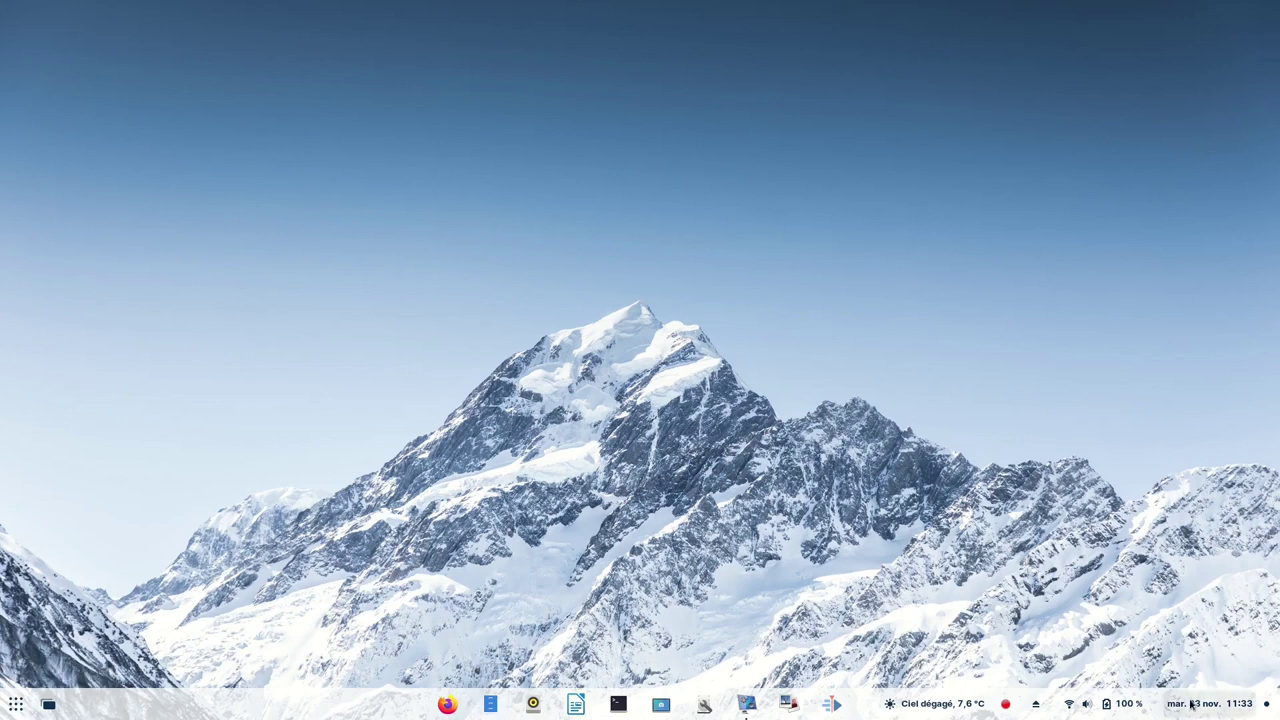
{"action": "left_click", "coordinate": [1100, 705]}
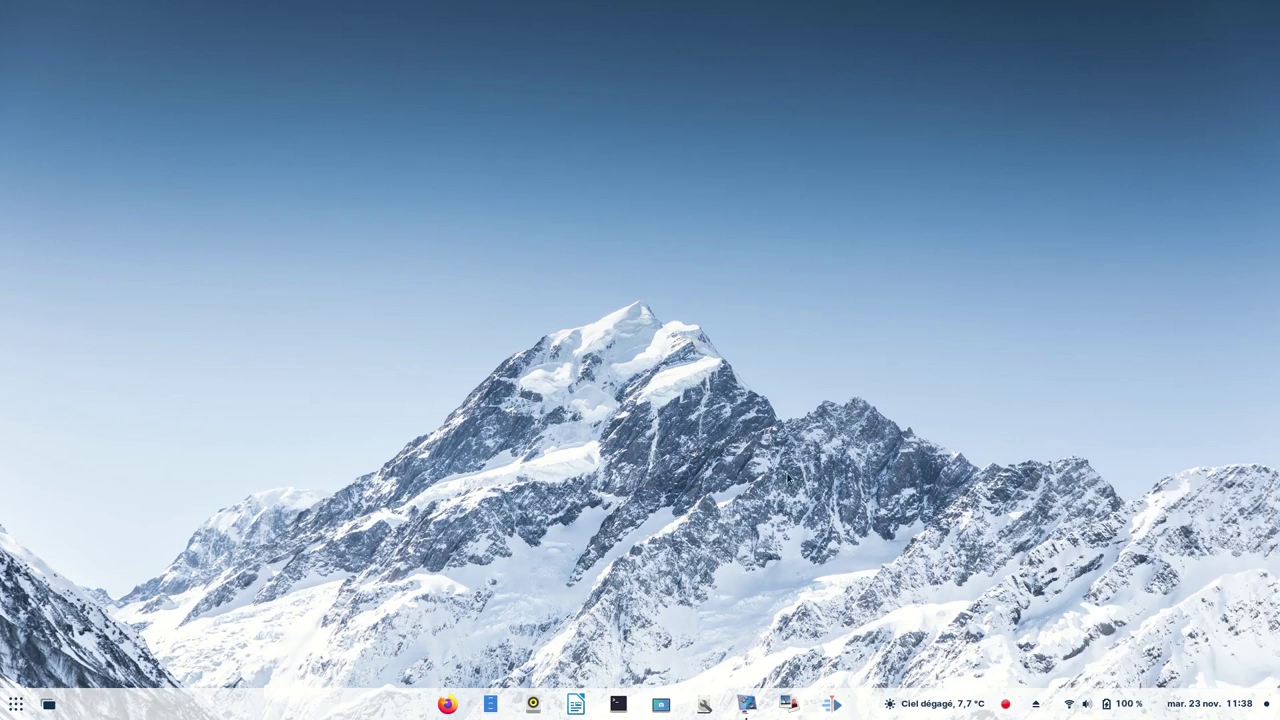
Step: Open Disks maximized, check the mount path of the 272 GB DATA partition on the 500 GB disk, and close it
{"action": "left_click", "coordinate": [703, 705]}
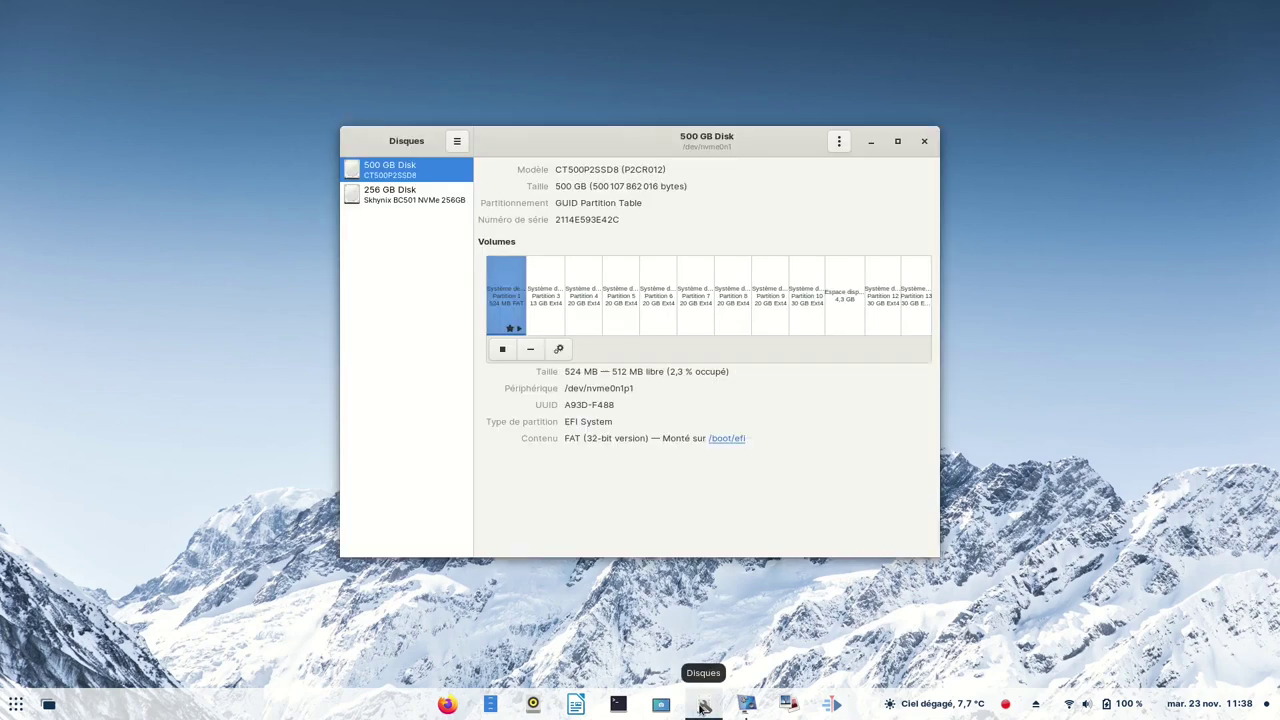
{"action": "left_click", "coordinate": [897, 141]}
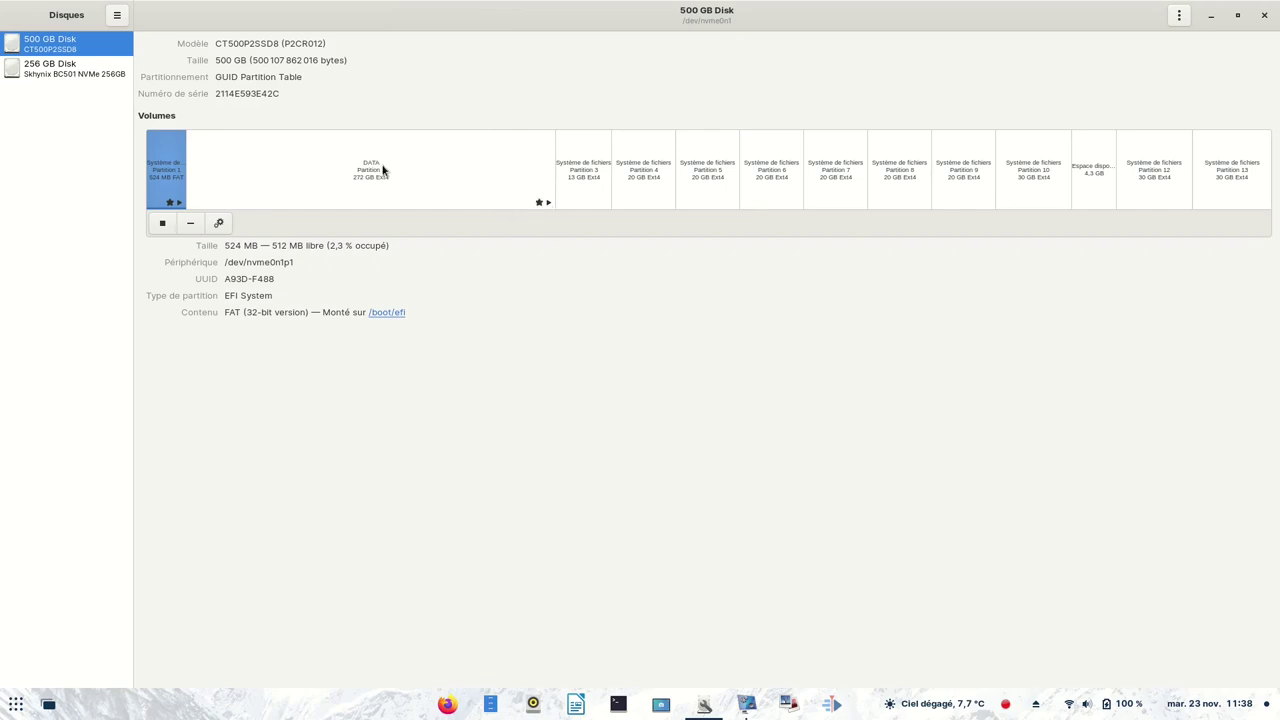
{"action": "left_click", "coordinate": [424, 200]}
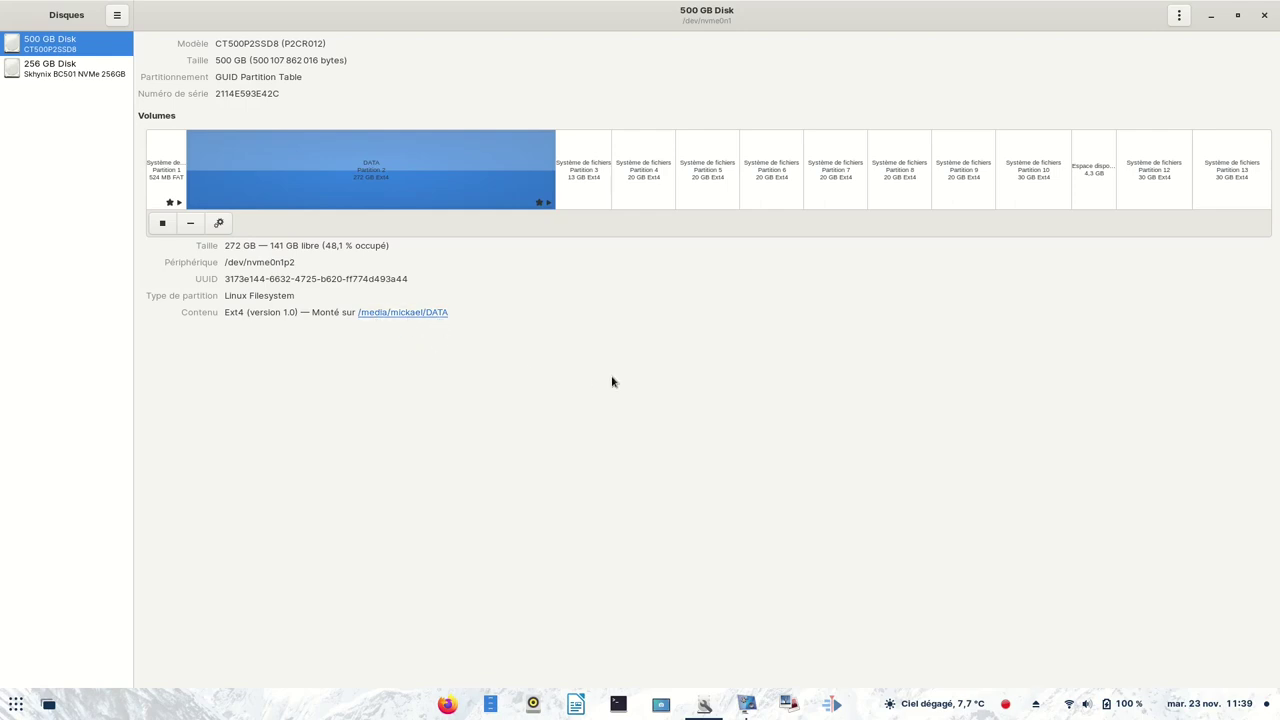
{"action": "left_click", "coordinate": [1264, 16]}
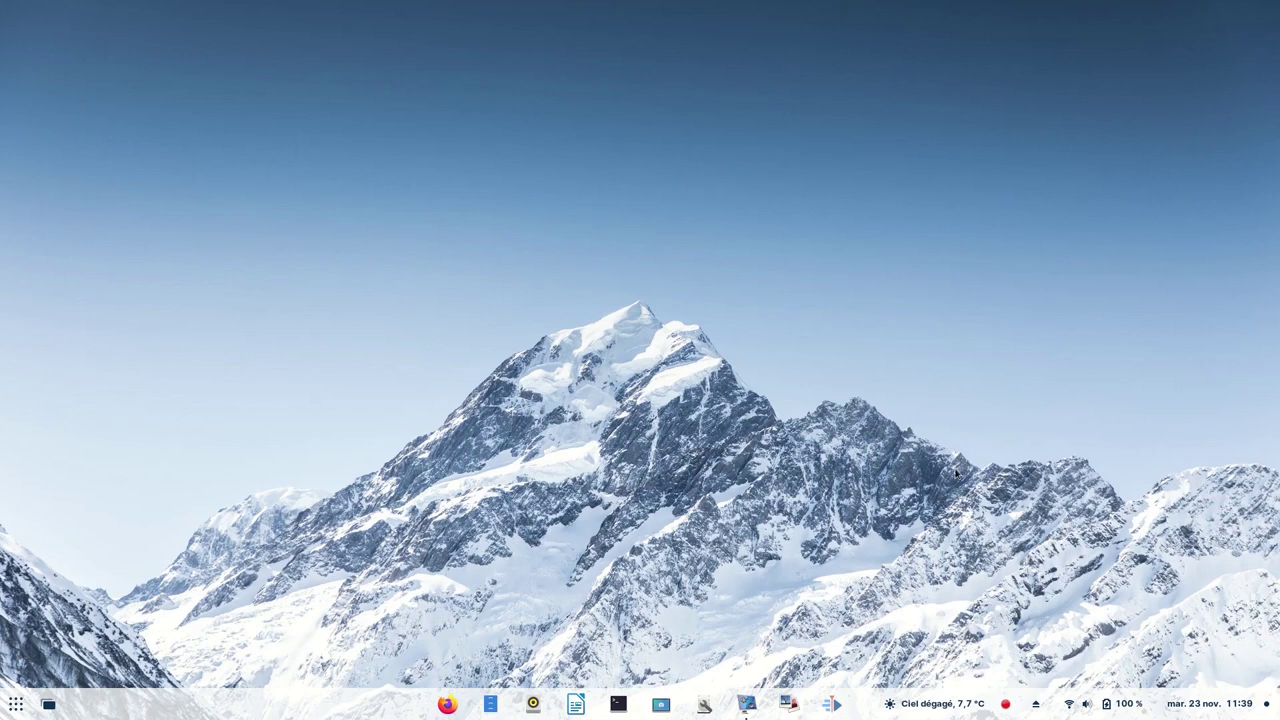
Step: Open the recent project Htop à vide.kdenlive in Kdenlive, check its clips and timeline, and close the application
{"action": "left_click", "coordinate": [832, 705]}
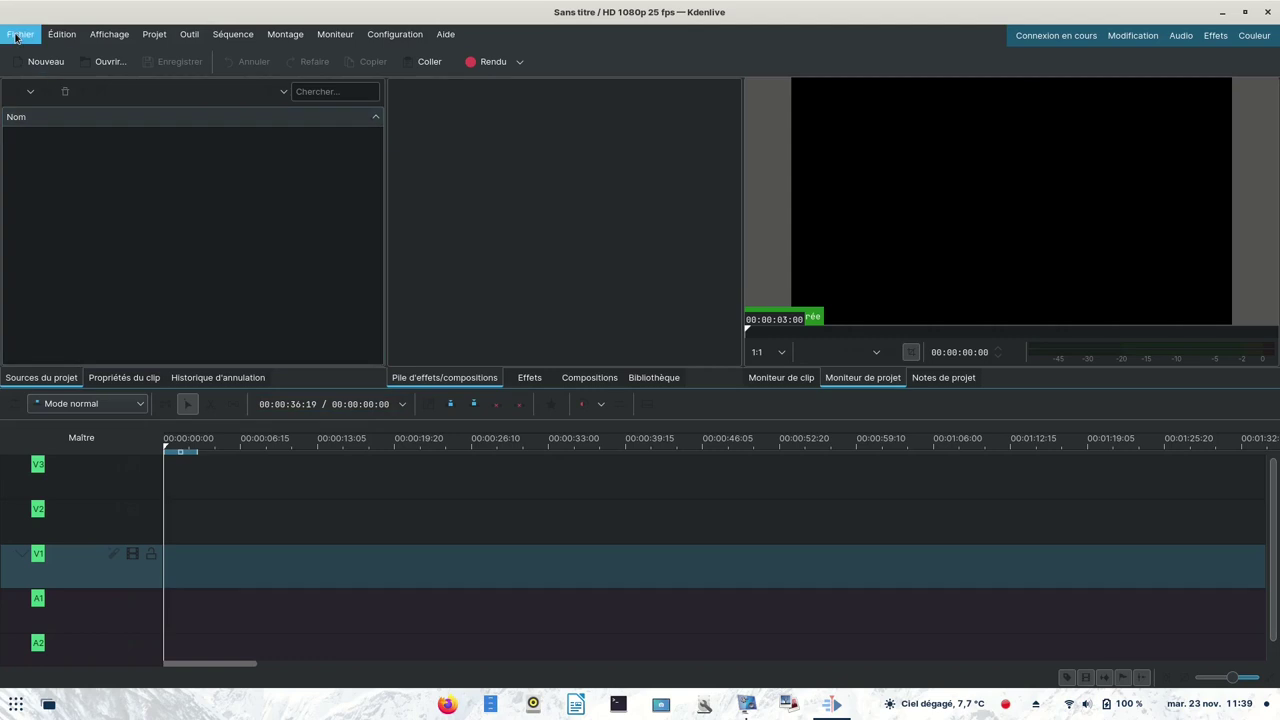
{"action": "left_click", "coordinate": [16, 36]}
{"action": "mouse_move", "coordinate": [85, 92]}
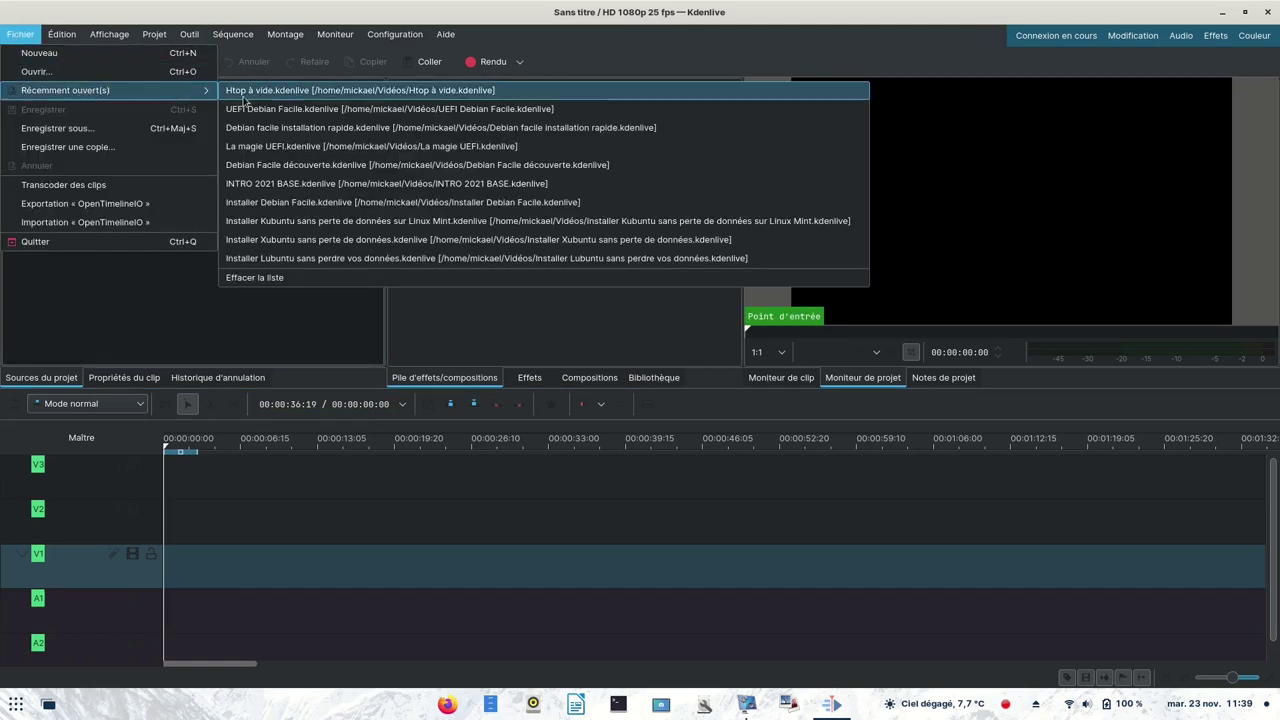
{"action": "left_click", "coordinate": [302, 94]}
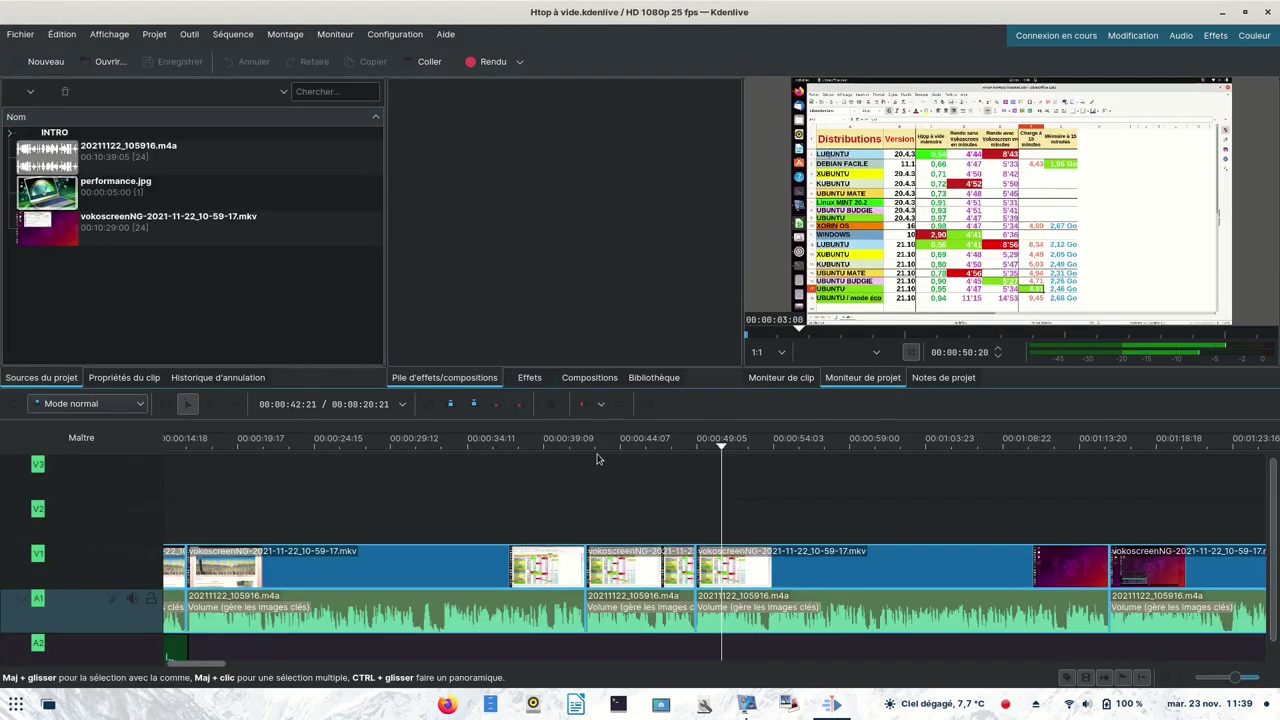
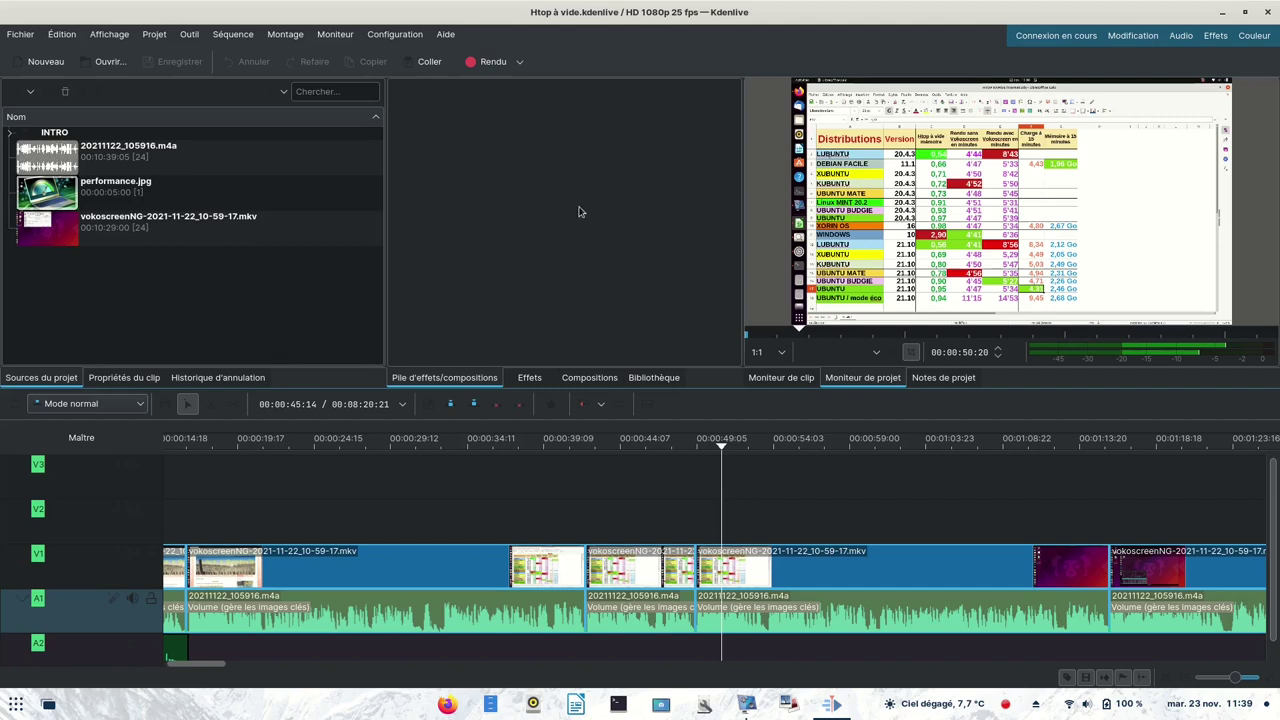
{"action": "left_click", "coordinate": [1267, 12]}
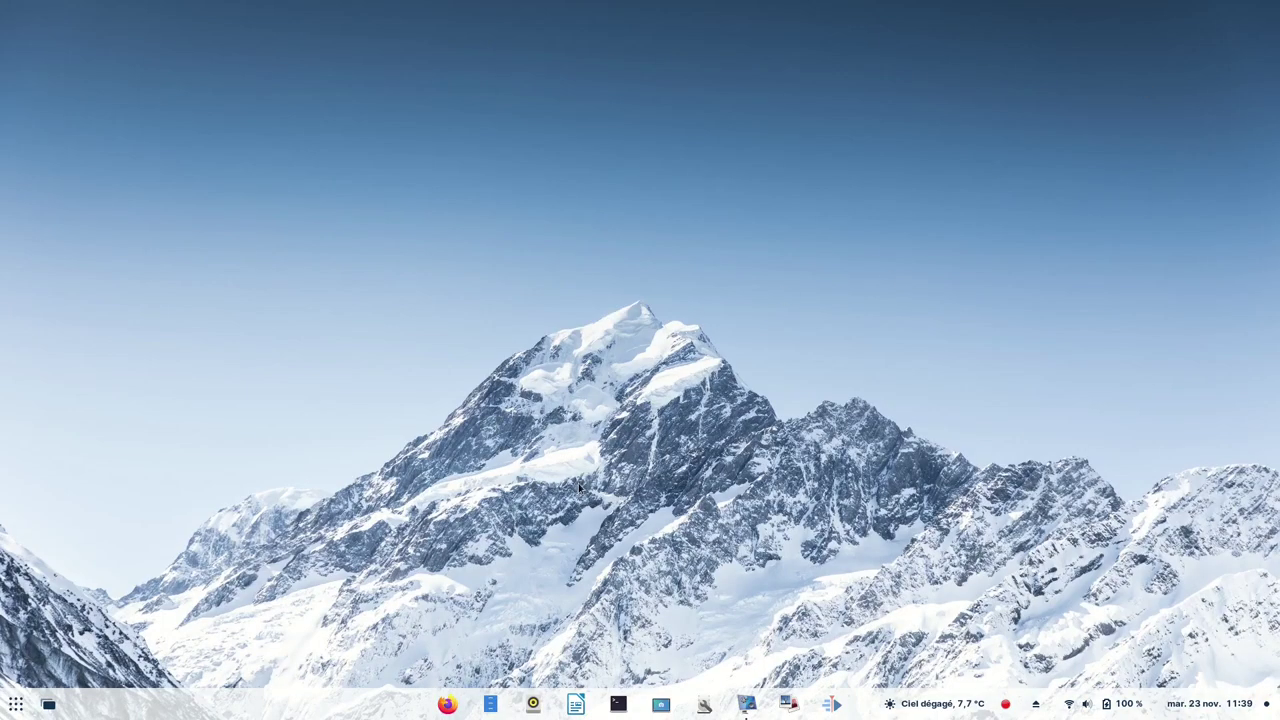
Step: Launch the application pinned beside Kdenlive in the dock
{"action": "left_click", "coordinate": [786, 706]}
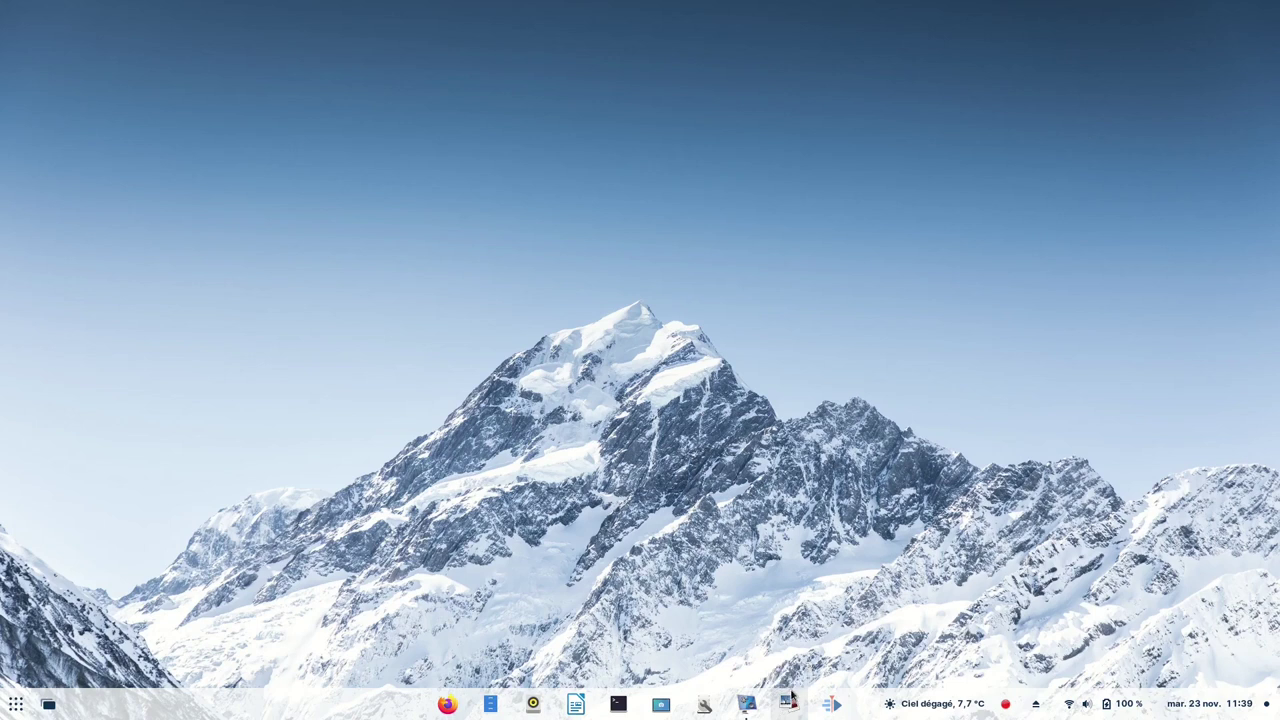